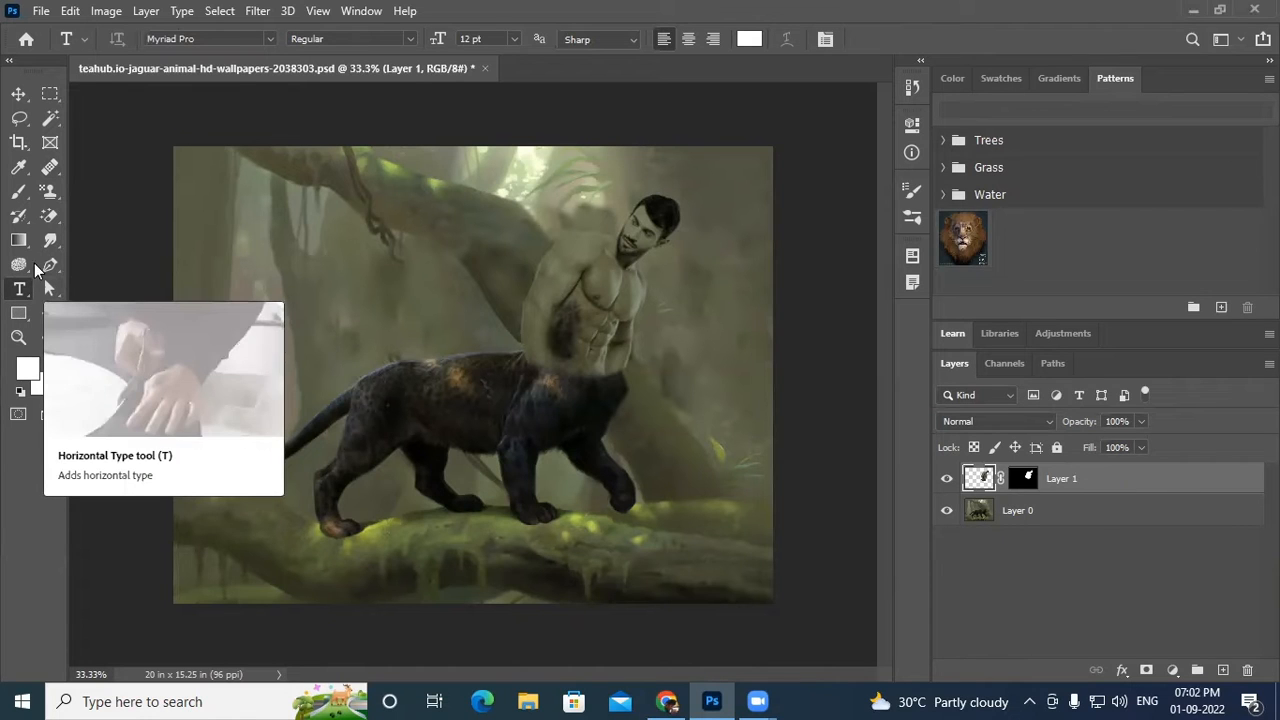
Step: Set the font for new text to Arial
left_click(270, 39)
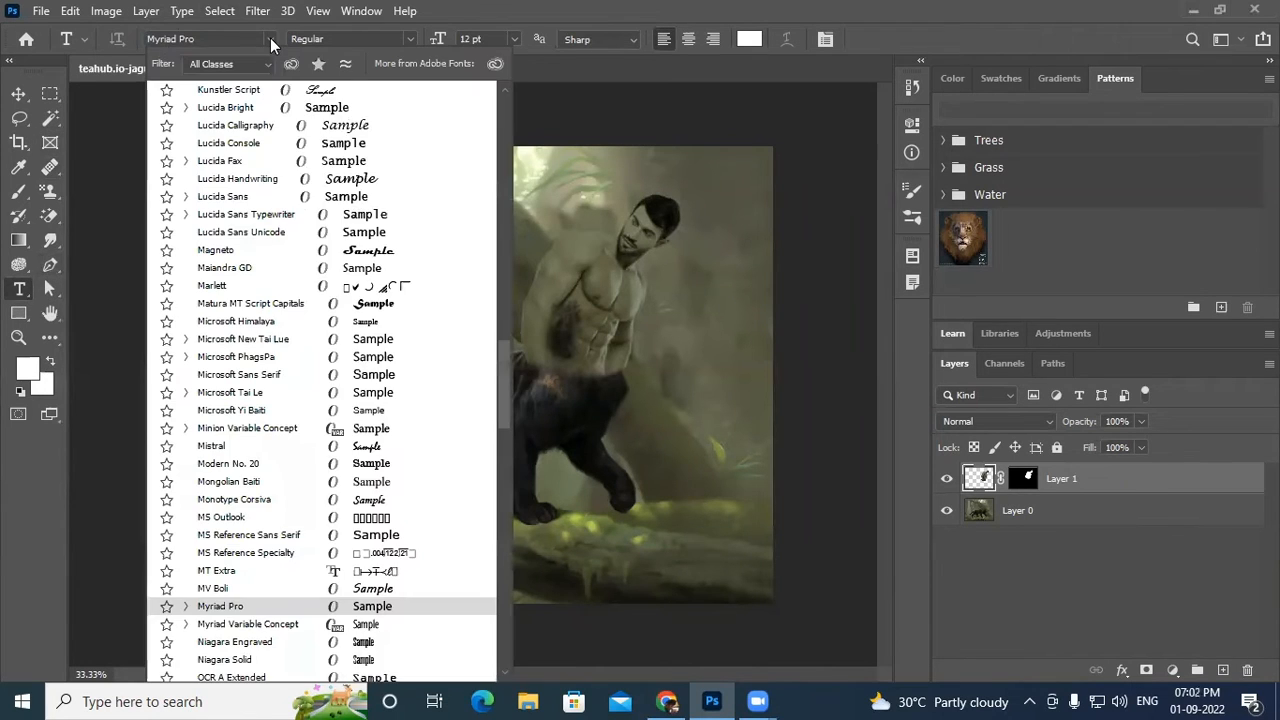
left_click_drag(502, 375, 478, 120)
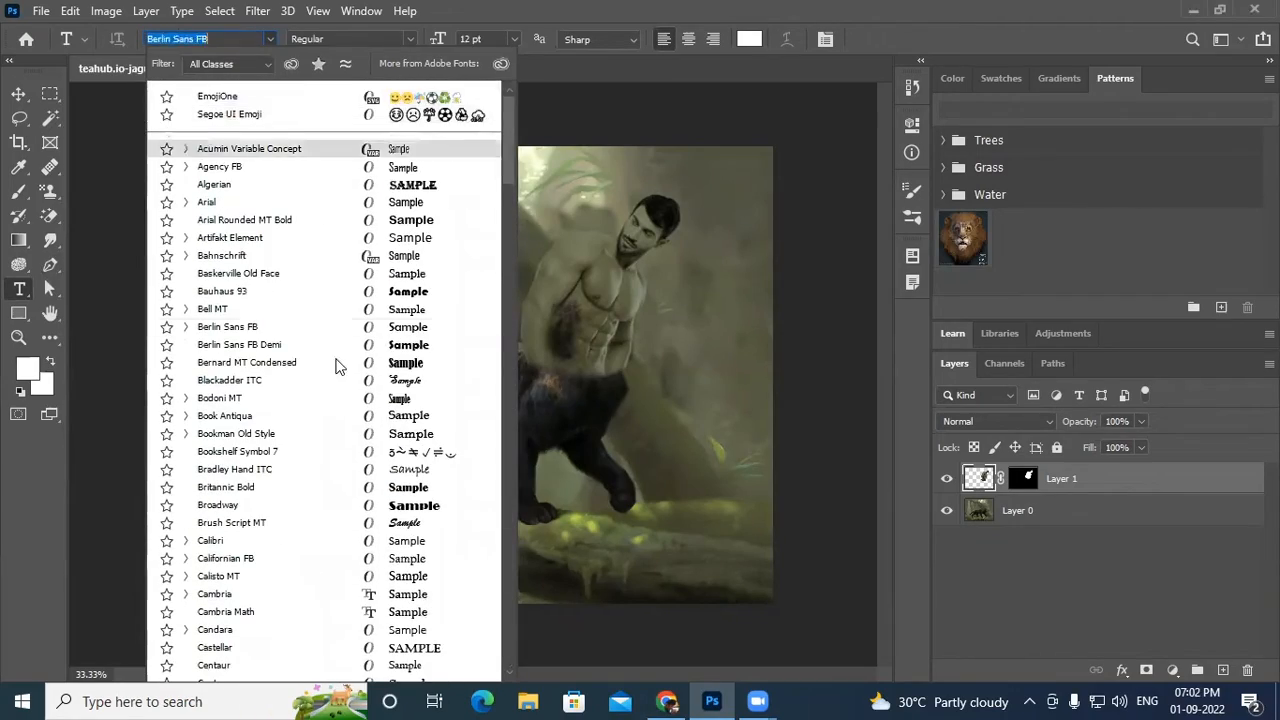
left_click(532, 10)
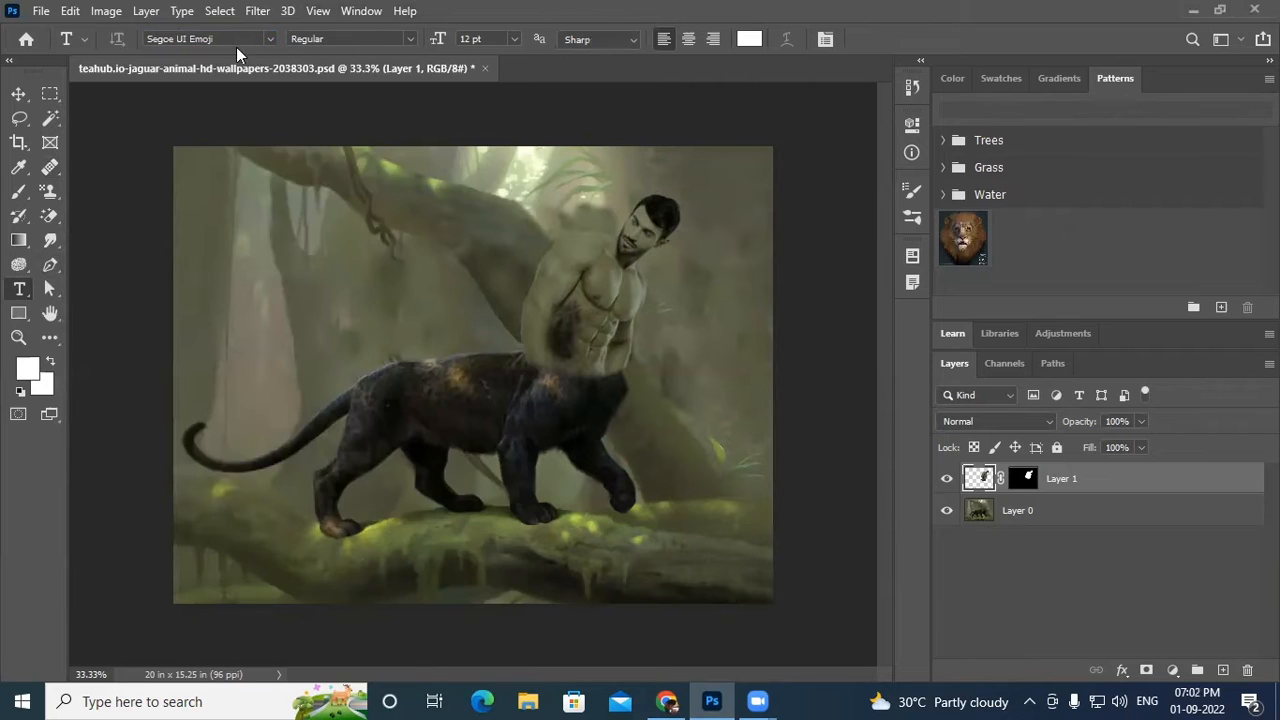
left_click(270, 38)
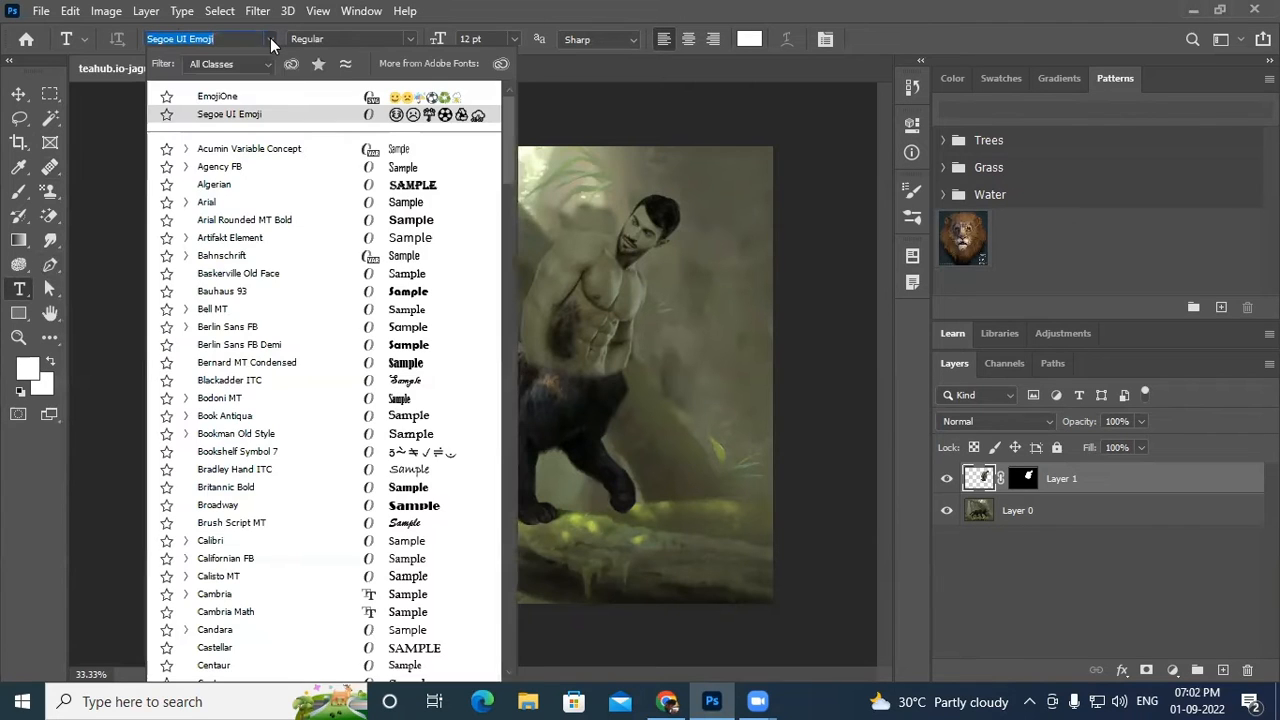
left_click(236, 203)
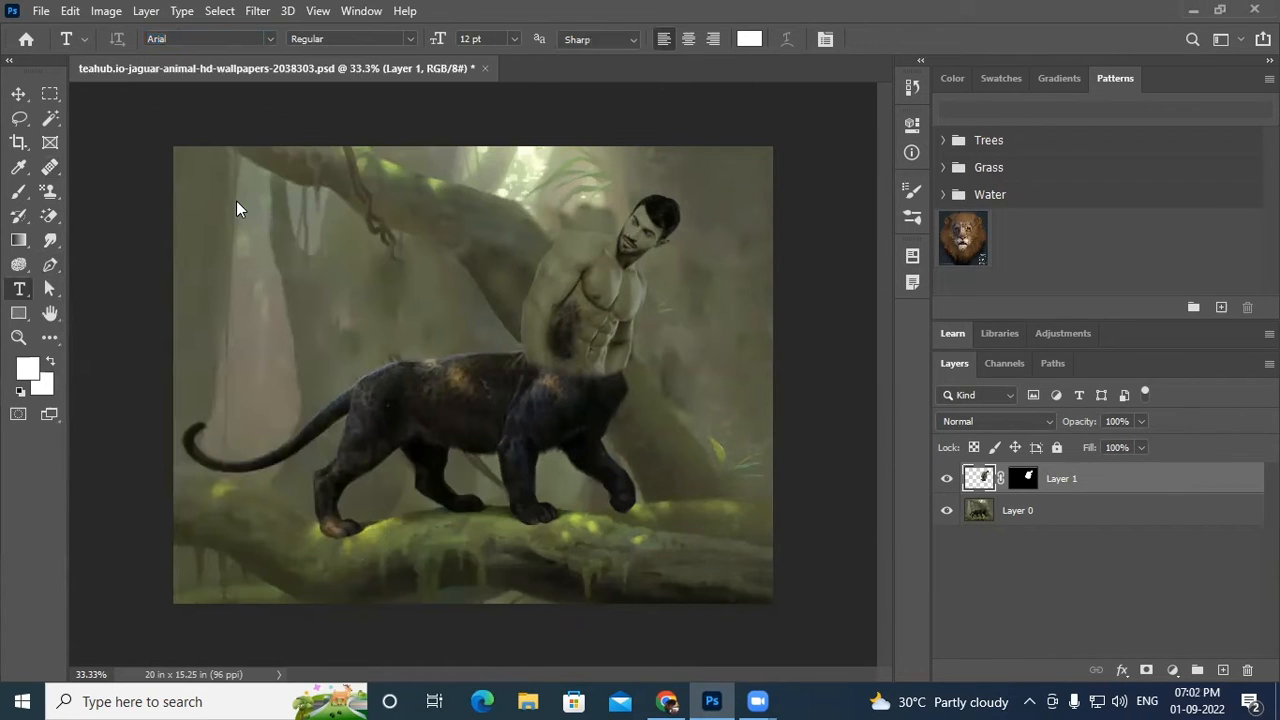
left_click(270, 37)
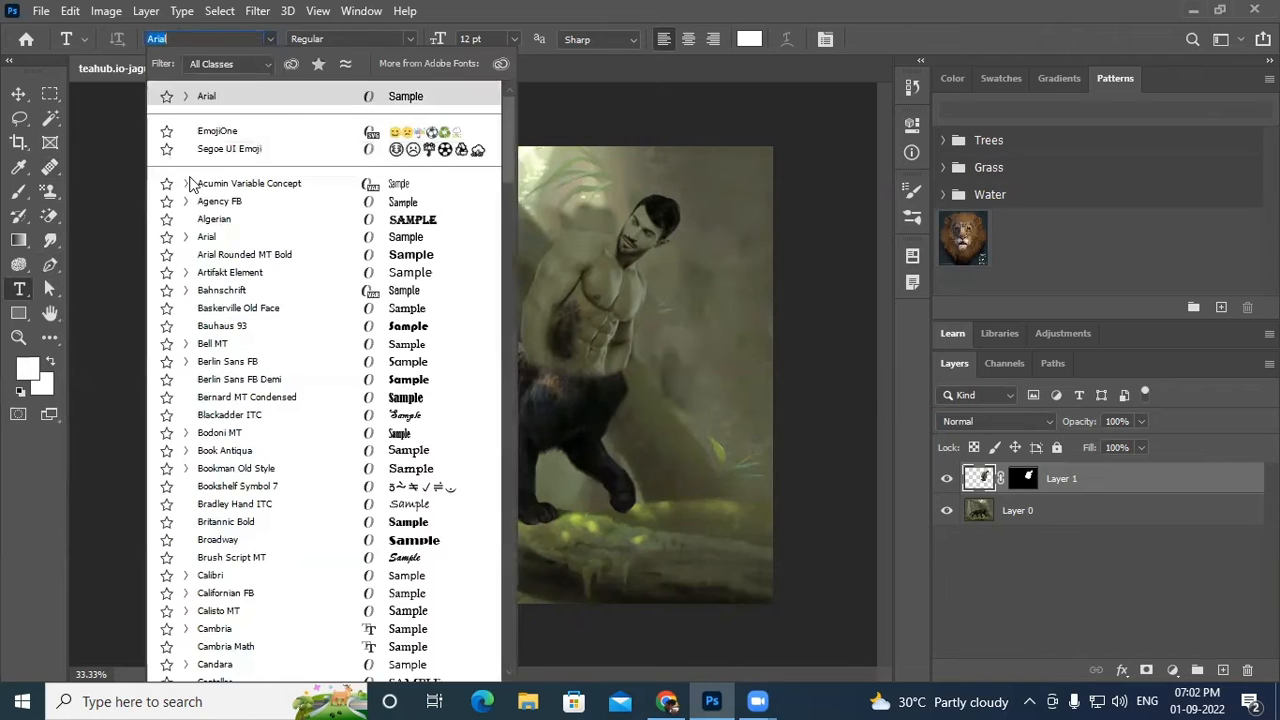
left_click(216, 239)
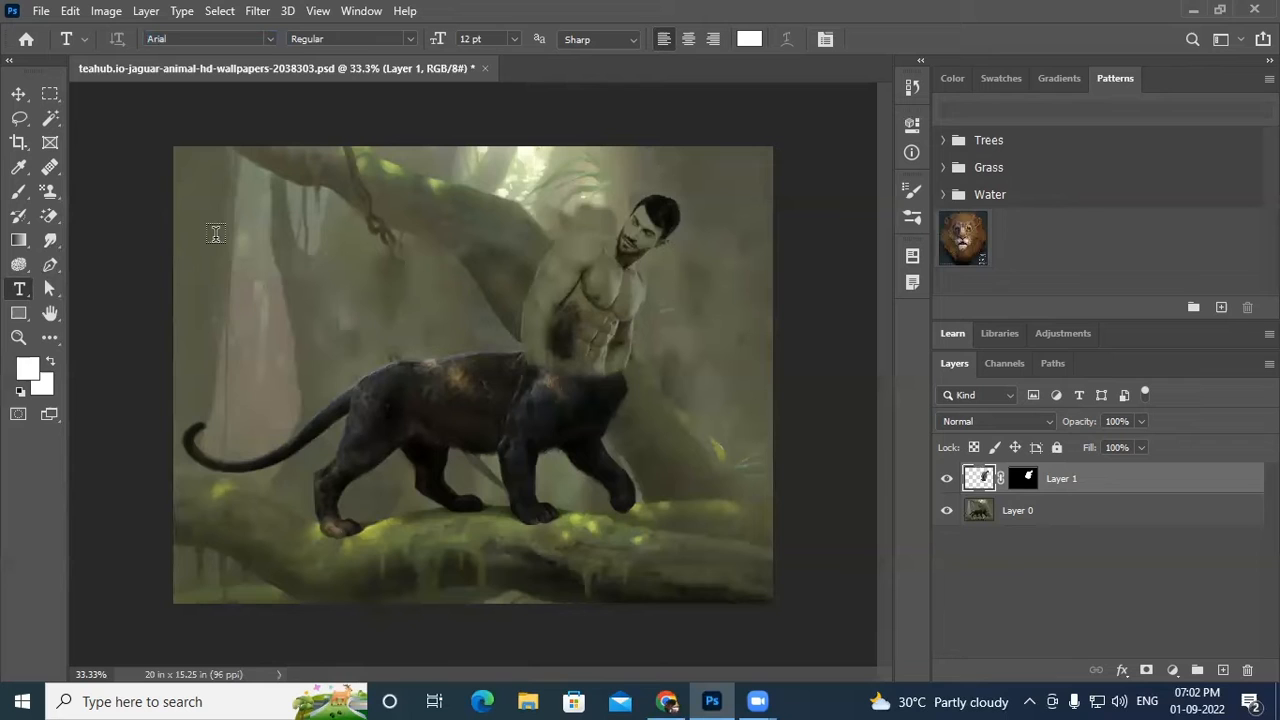
Step: Add the text PHOTOSHOP on the mossy log beside the panther's hind paw and select the whole word
left_click(255, 526)
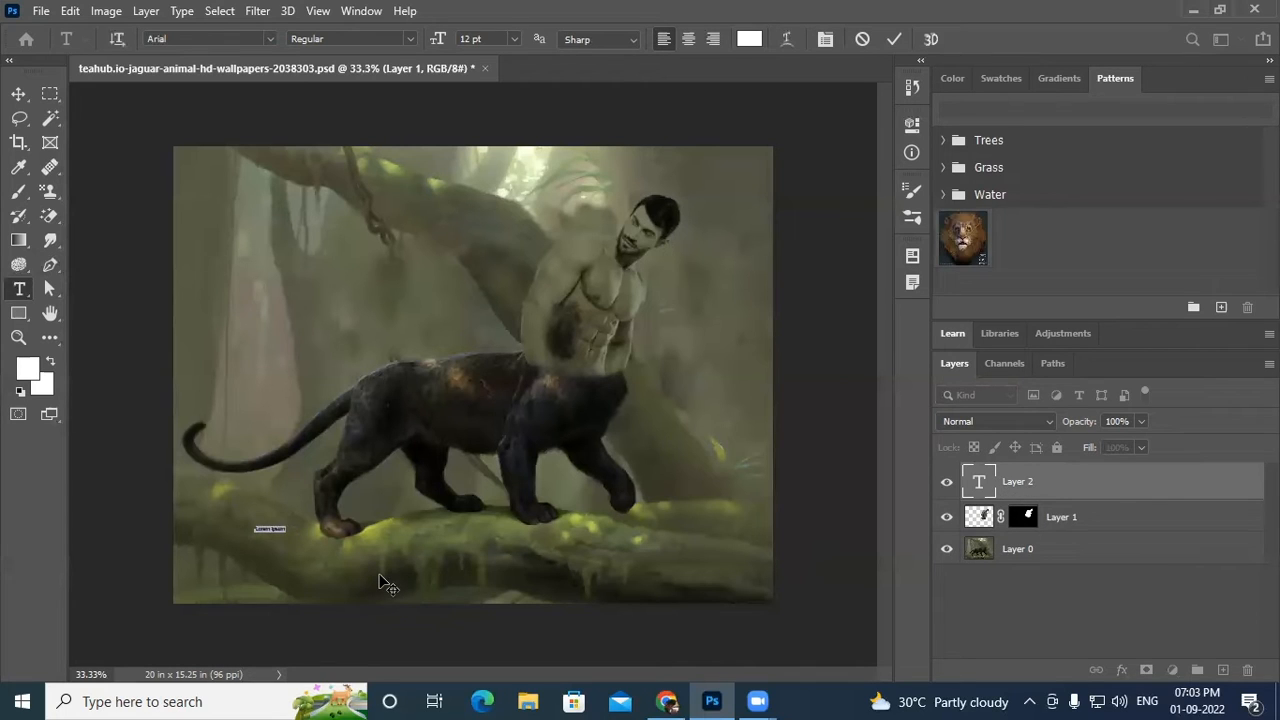
key("BackSpace")
left_click(490, 40)
left_click_drag(290, 527, 248, 530)
Step: Enlarge the selected PHOTOSHOP text to 72 pt and further to 100 pt
left_click(515, 39)
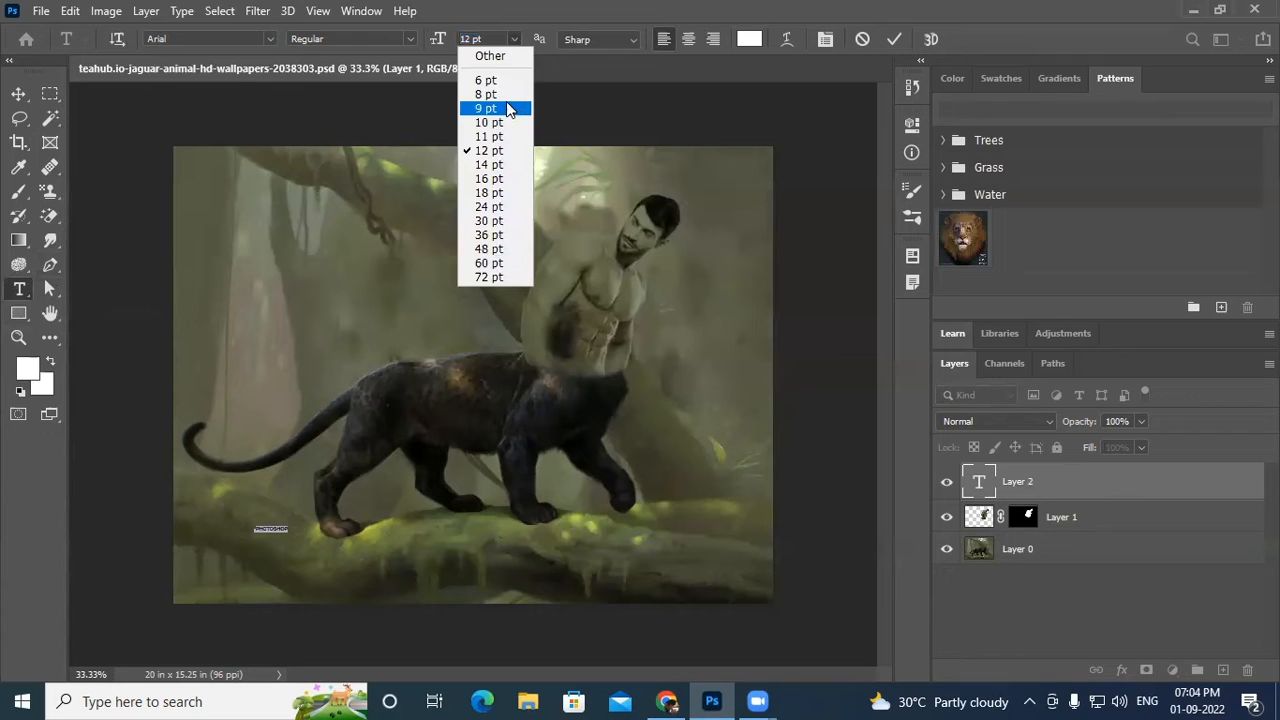
left_click(491, 278)
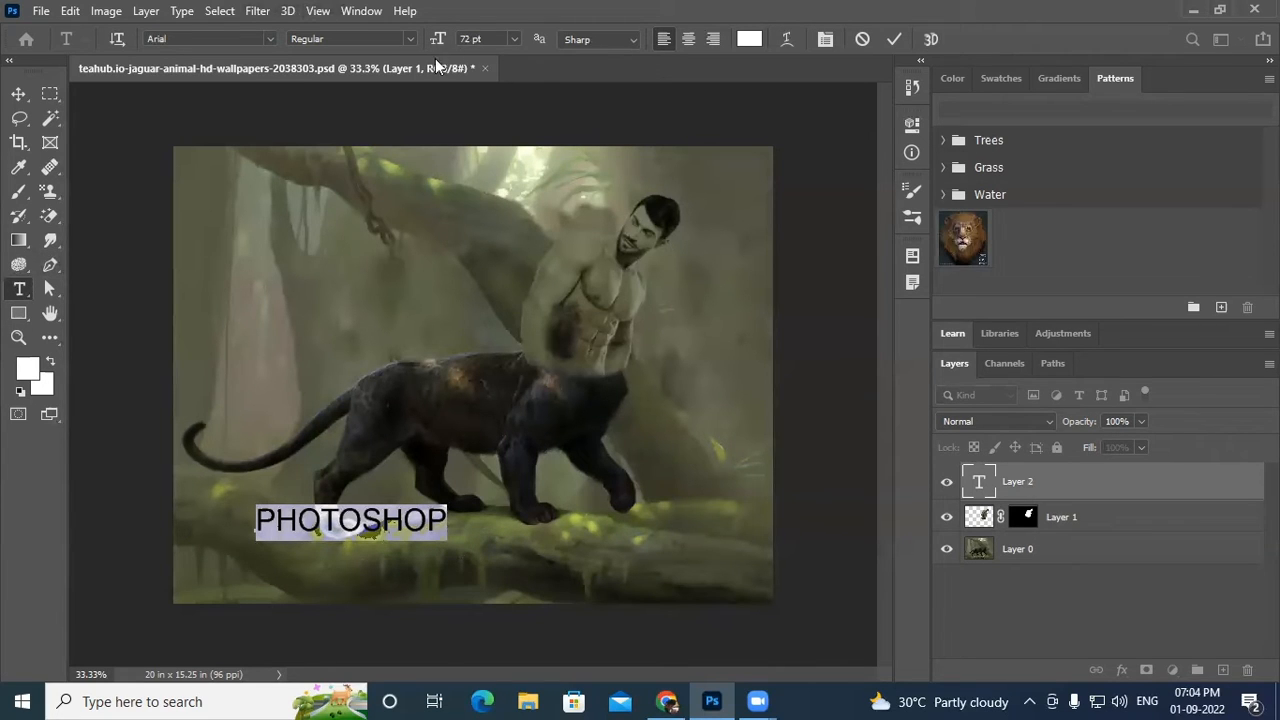
left_click(468, 39)
type("100")
key("Return")
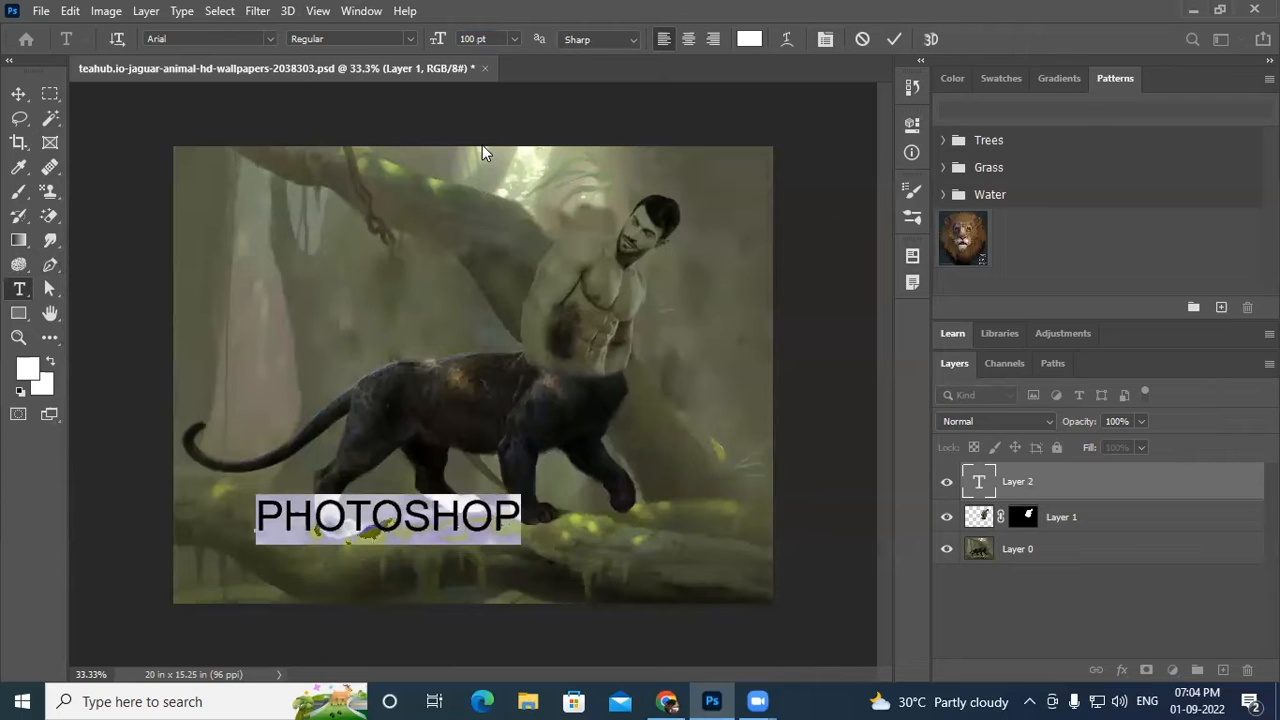
Step: Try to set the PHOTOSHOP text size to 5000 pt
left_click(485, 38)
type("5000")
key("Return")
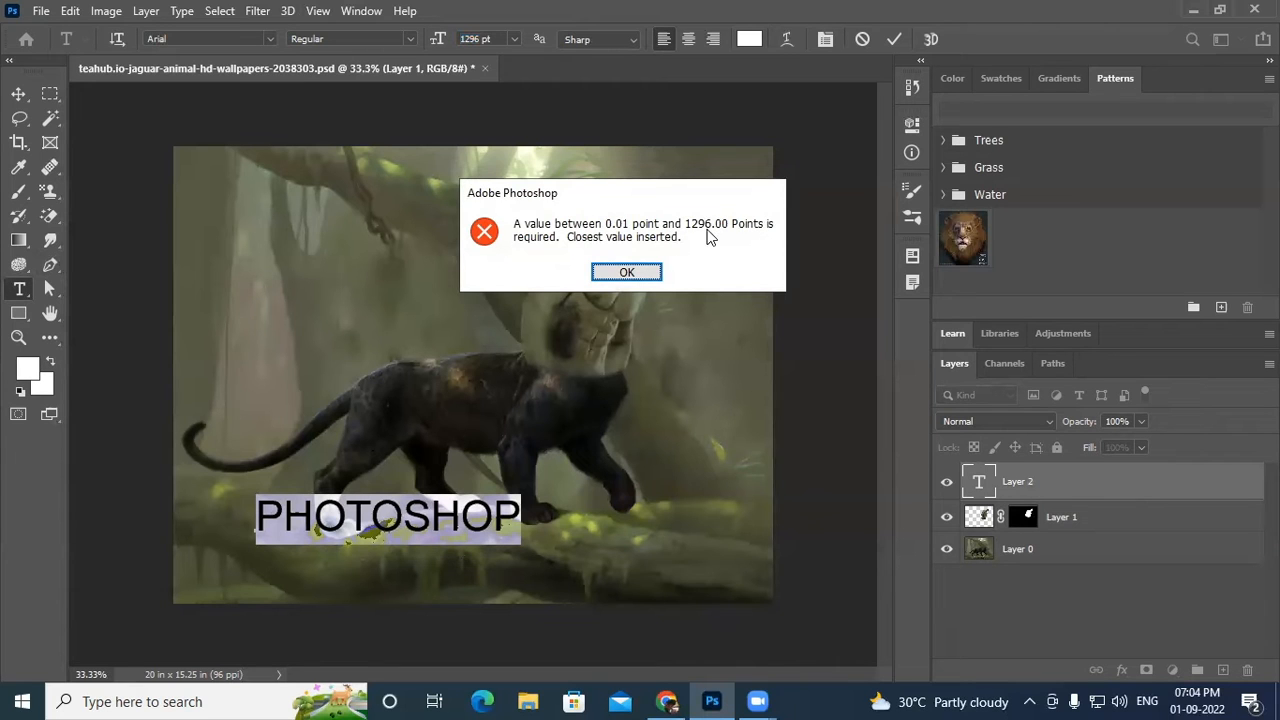
left_click(627, 273)
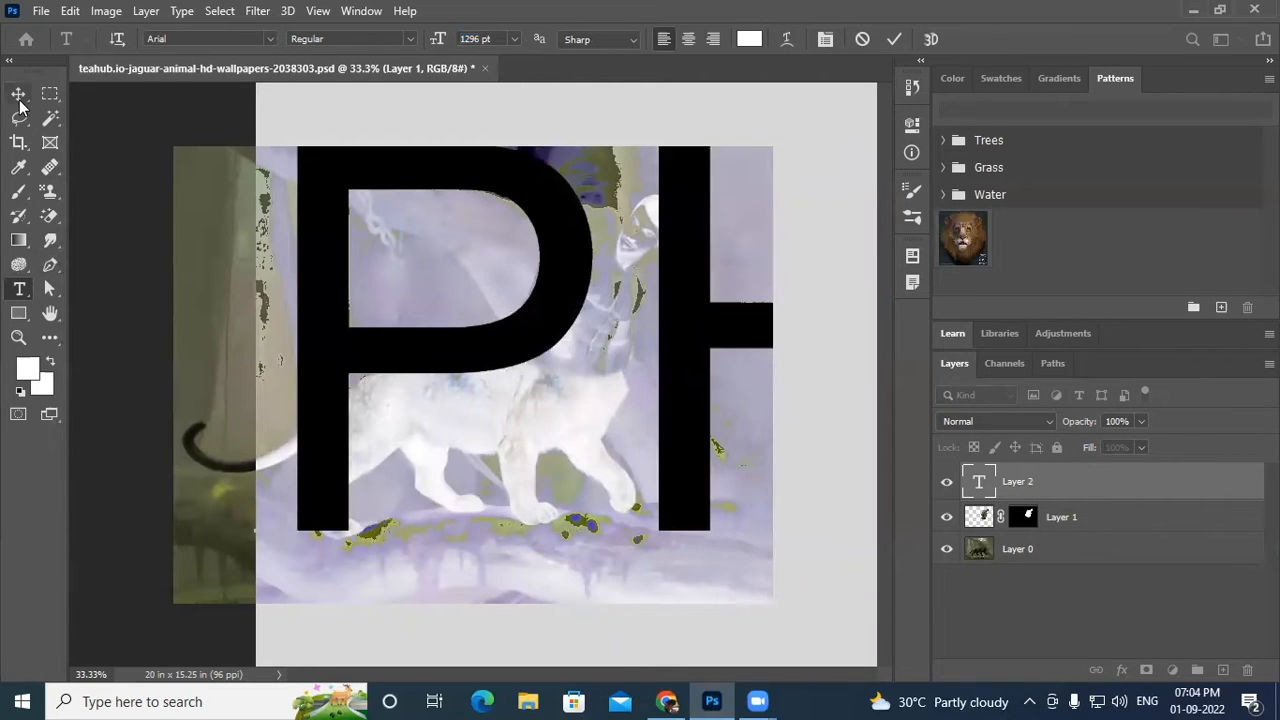
Step: Set the PHOTOSHOP text size to 1200 pt and move the text so its first letter sits at the image's left edge
left_click(437, 38)
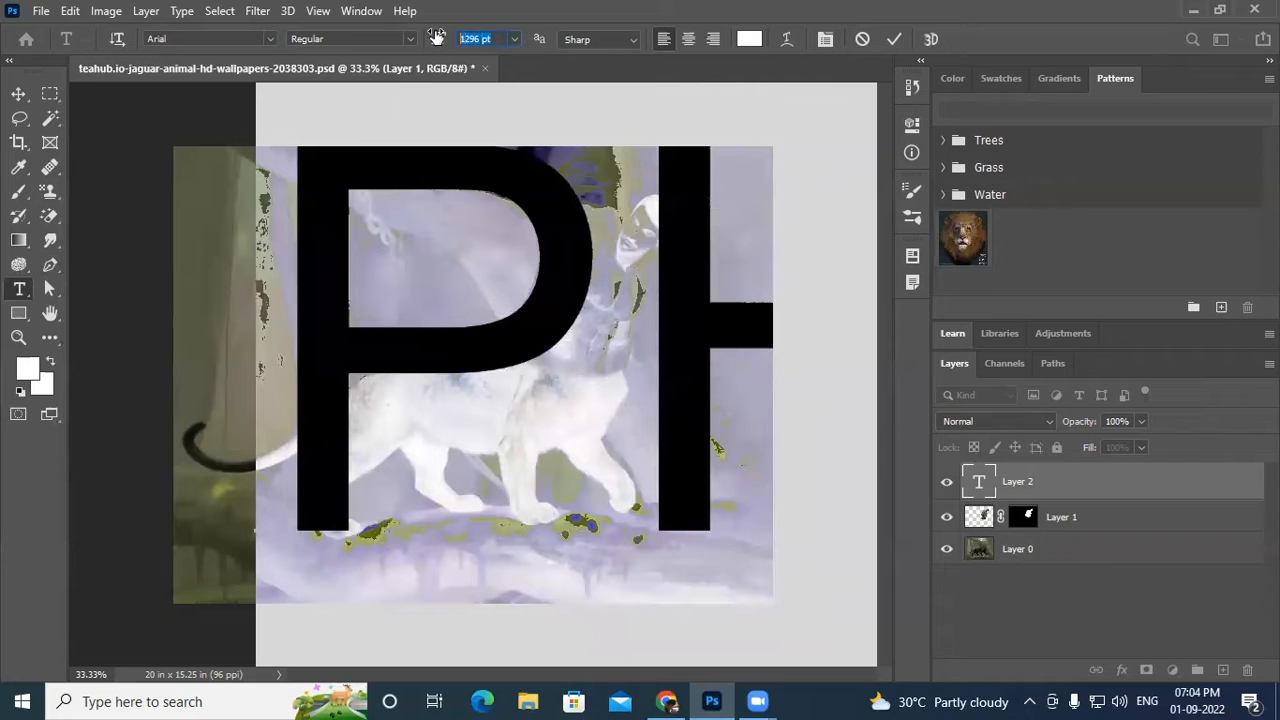
type("1200")
key("Return")
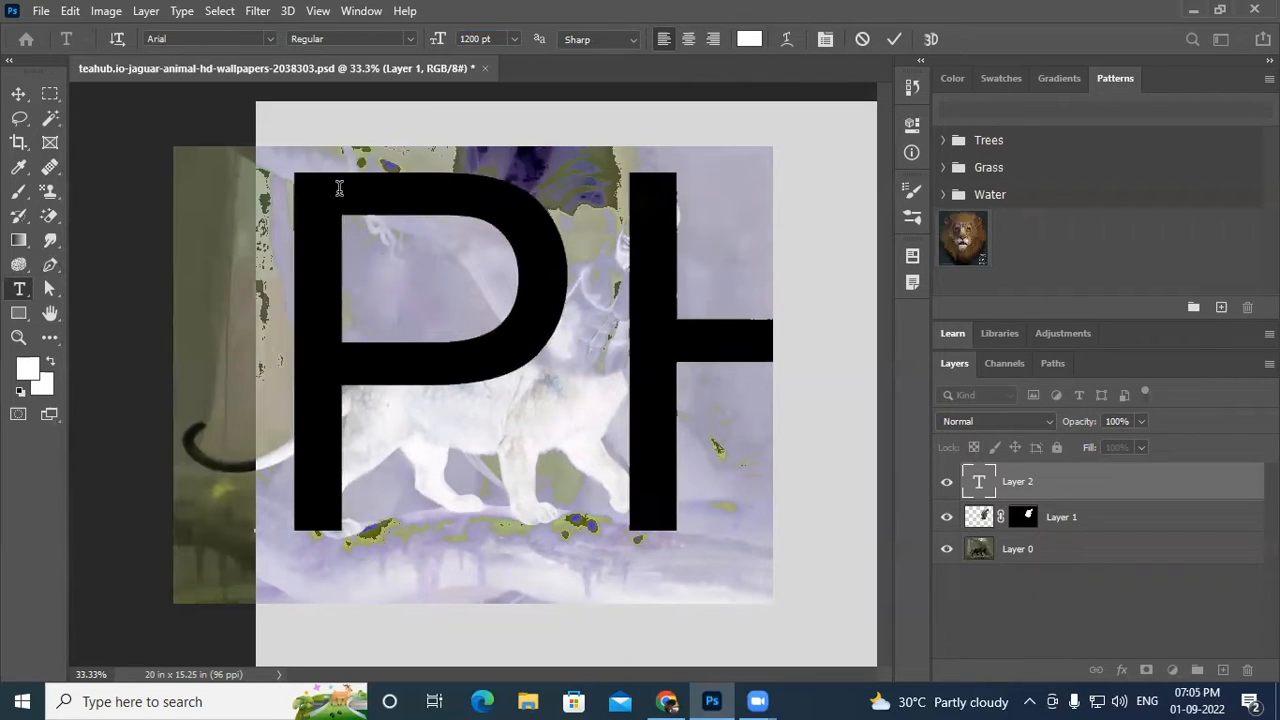
left_click(20, 93)
left_click_drag(506, 358, 390, 372)
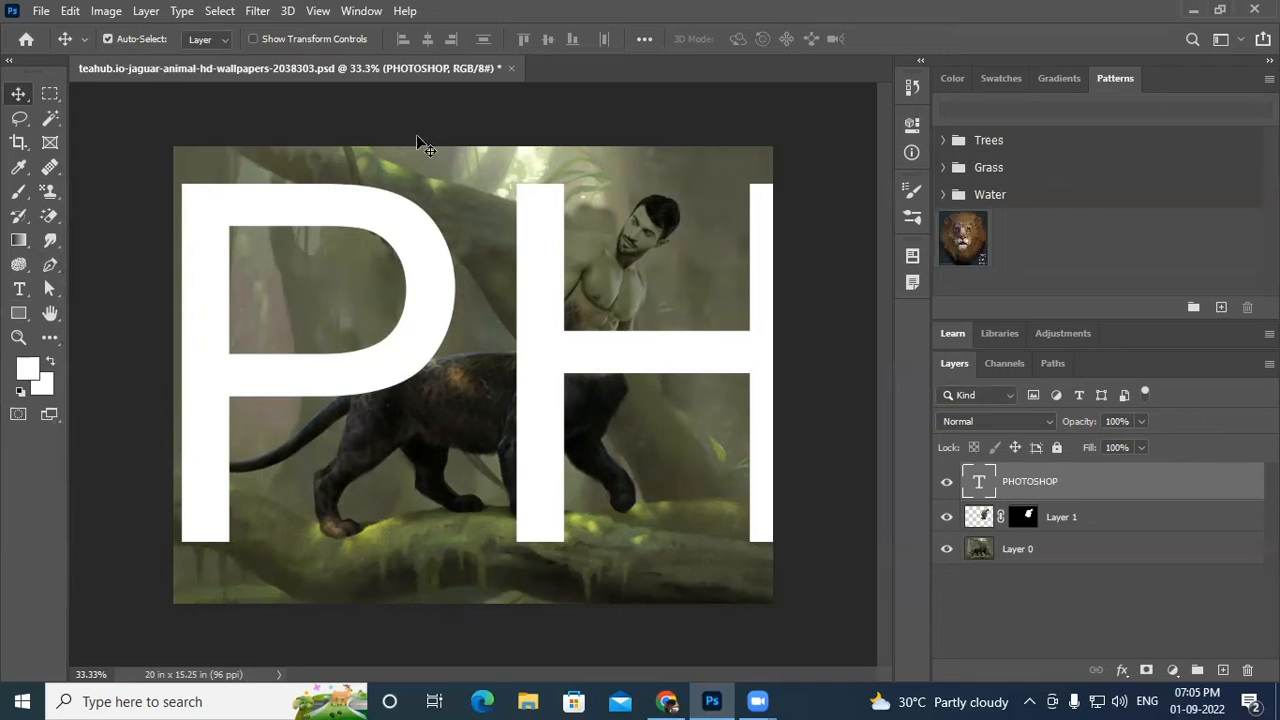
Step: Reduce the PHOTOSHOP text to 500 pt and shift it slightly up and left on the image
left_click(19, 289)
left_click(515, 38)
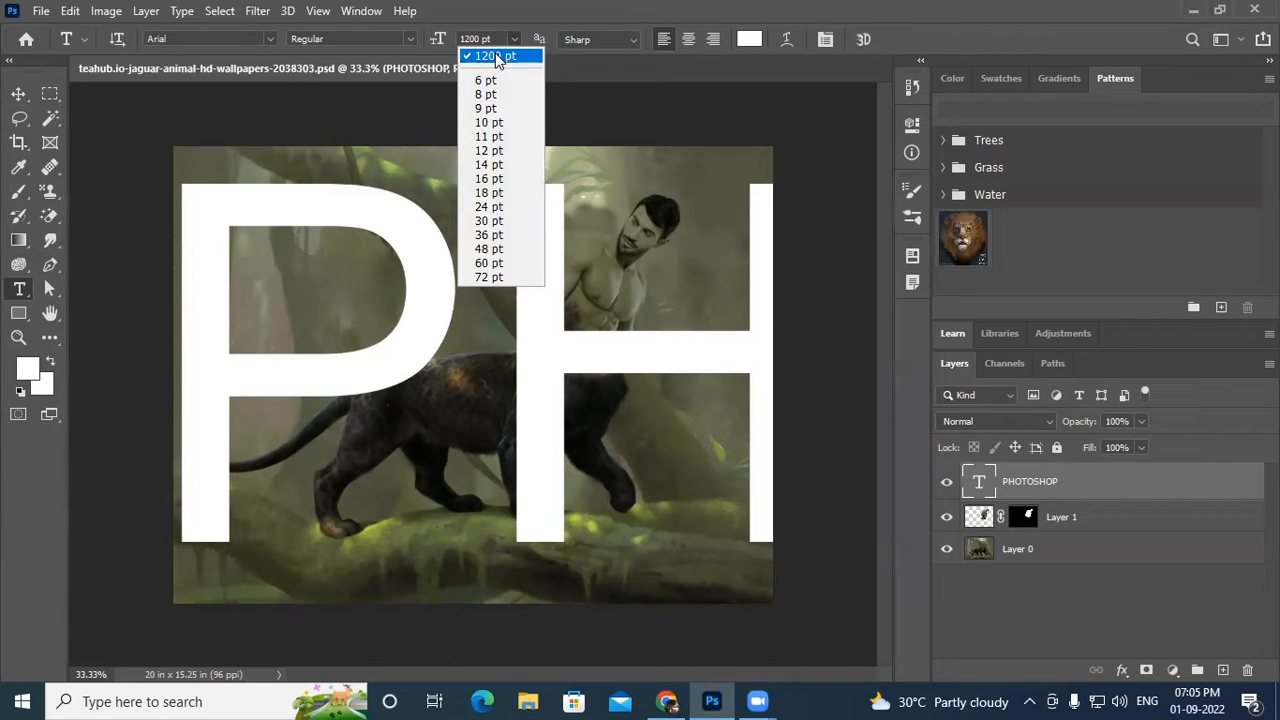
left_click(499, 12)
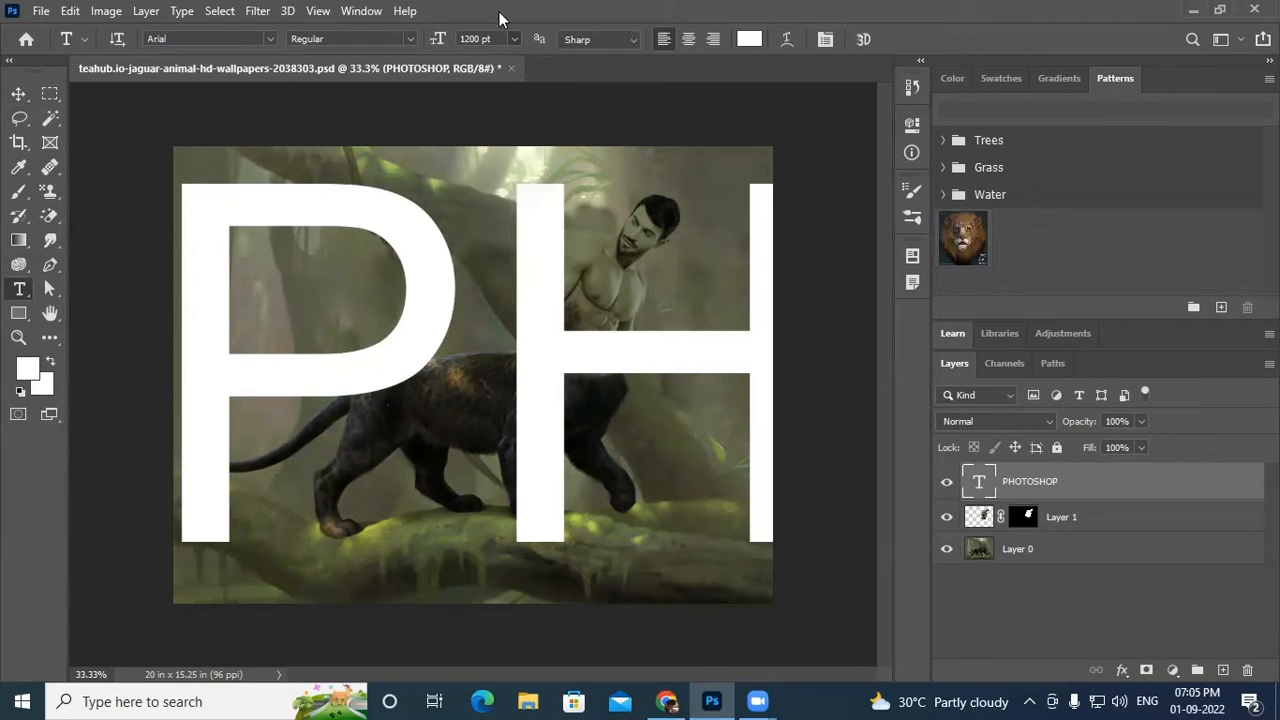
left_click_drag(493, 38, 430, 40)
type("500")
key("Return")
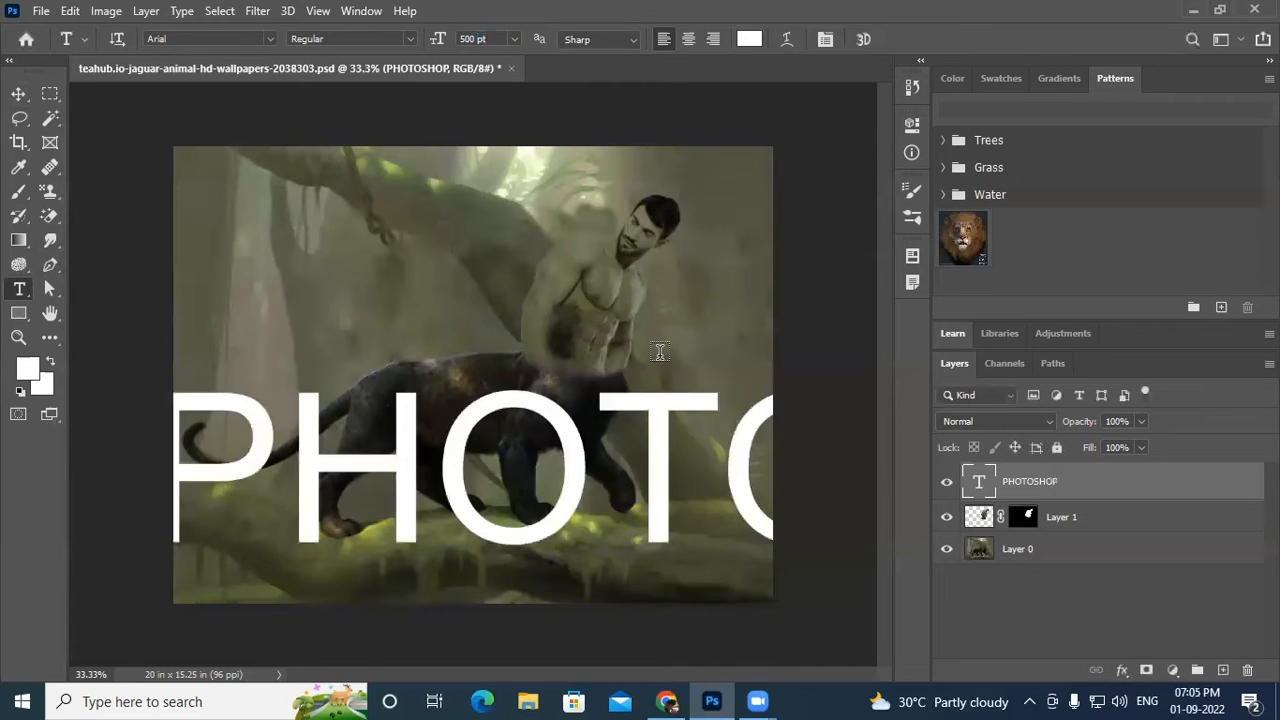
left_click(19, 96)
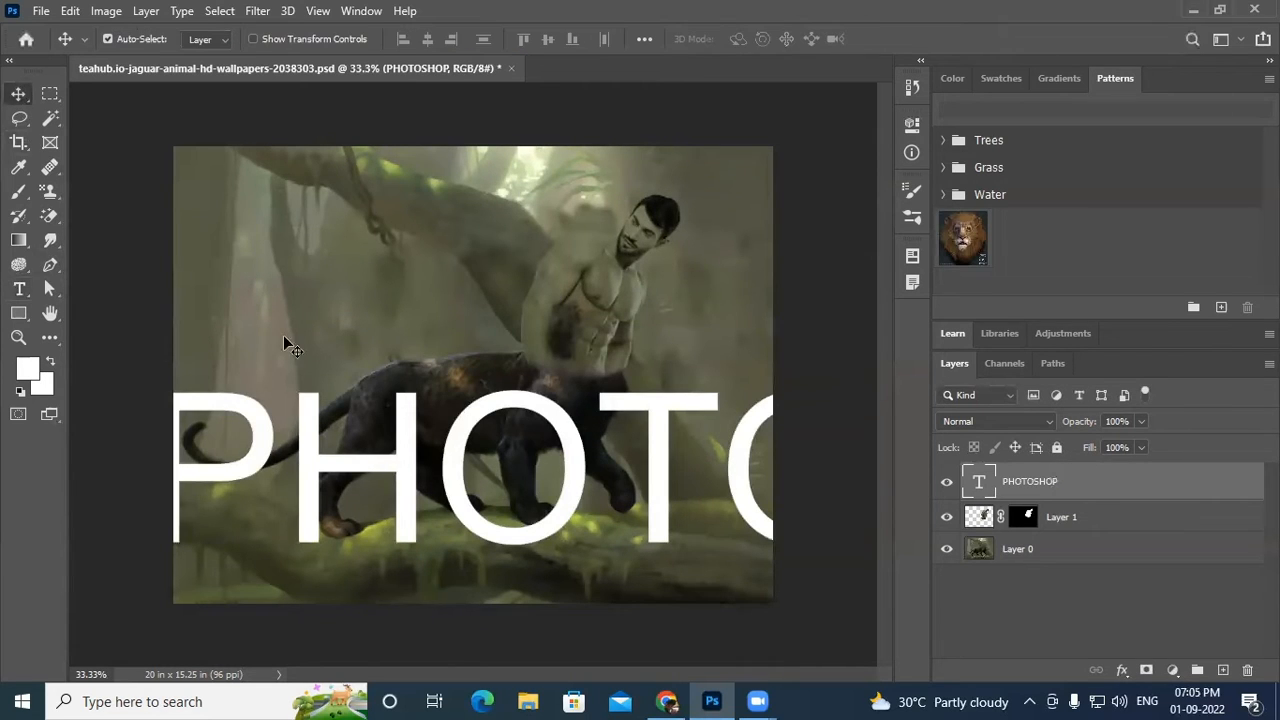
left_click_drag(568, 520, 536, 520)
Step: Reduce the PHOTOSHOP text to 200 pt and move it right so the whole word is centred across the lower image
left_click(19, 289)
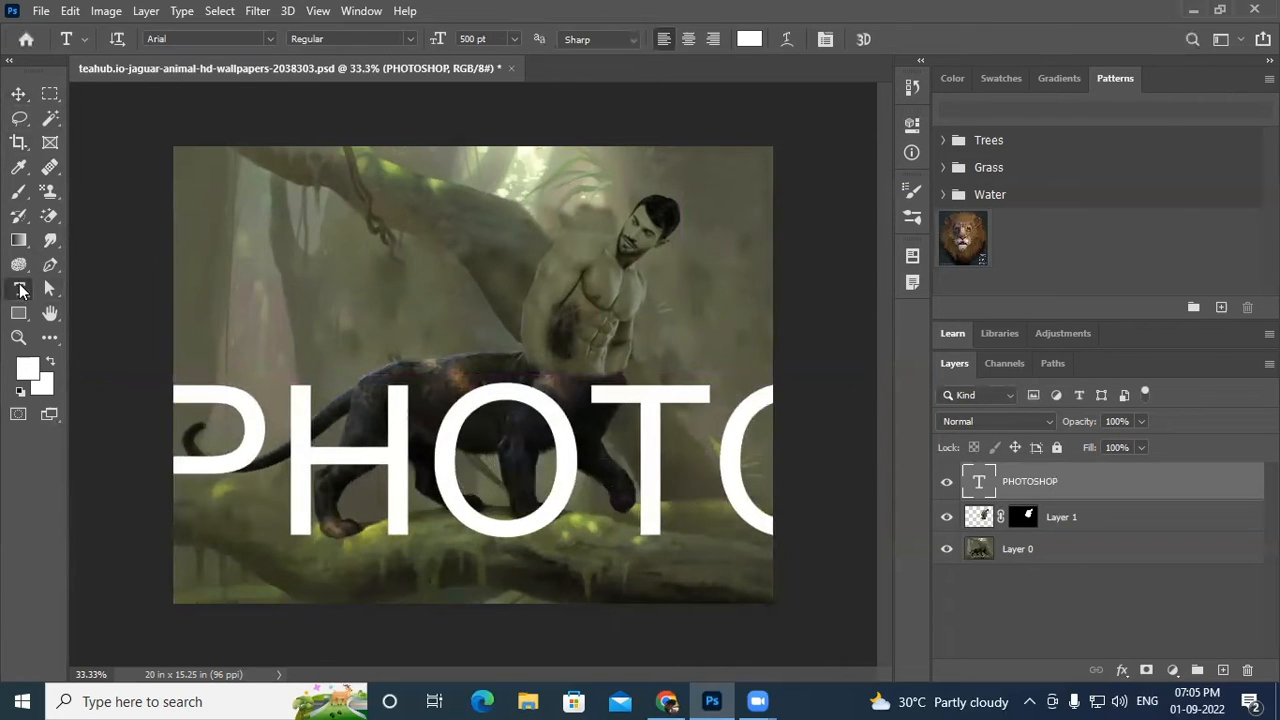
left_click(515, 39)
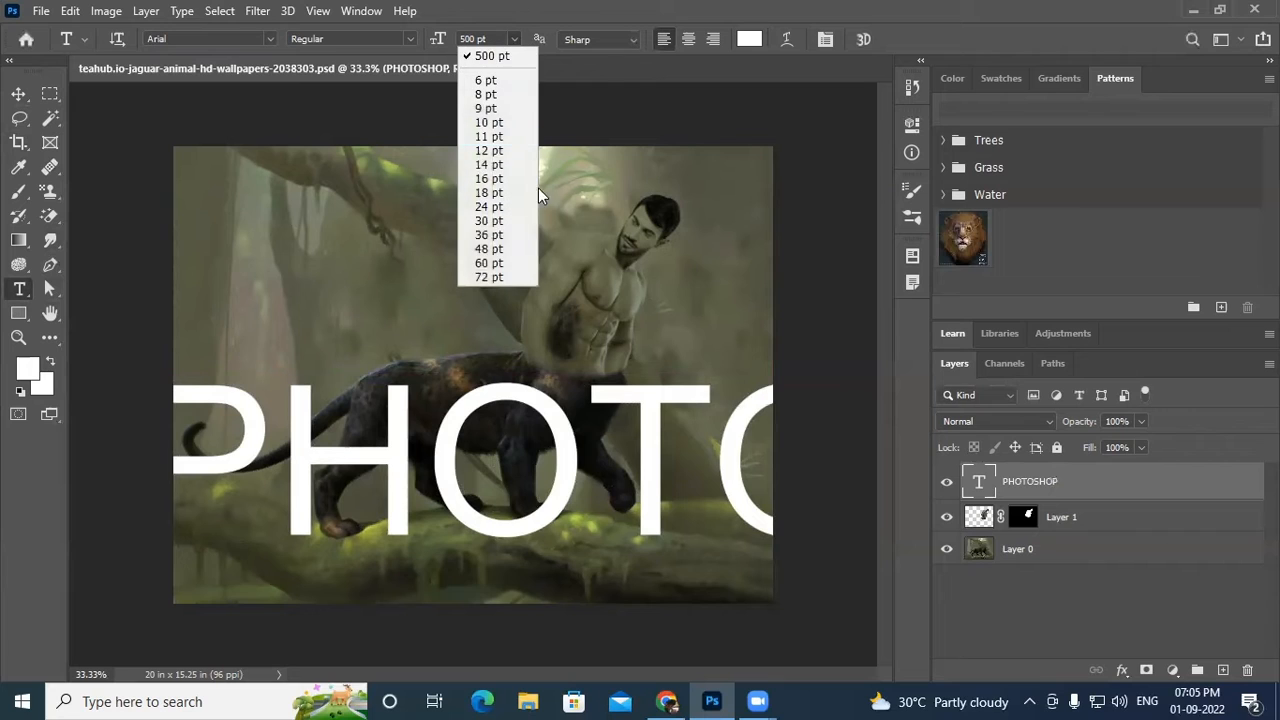
left_click(493, 40)
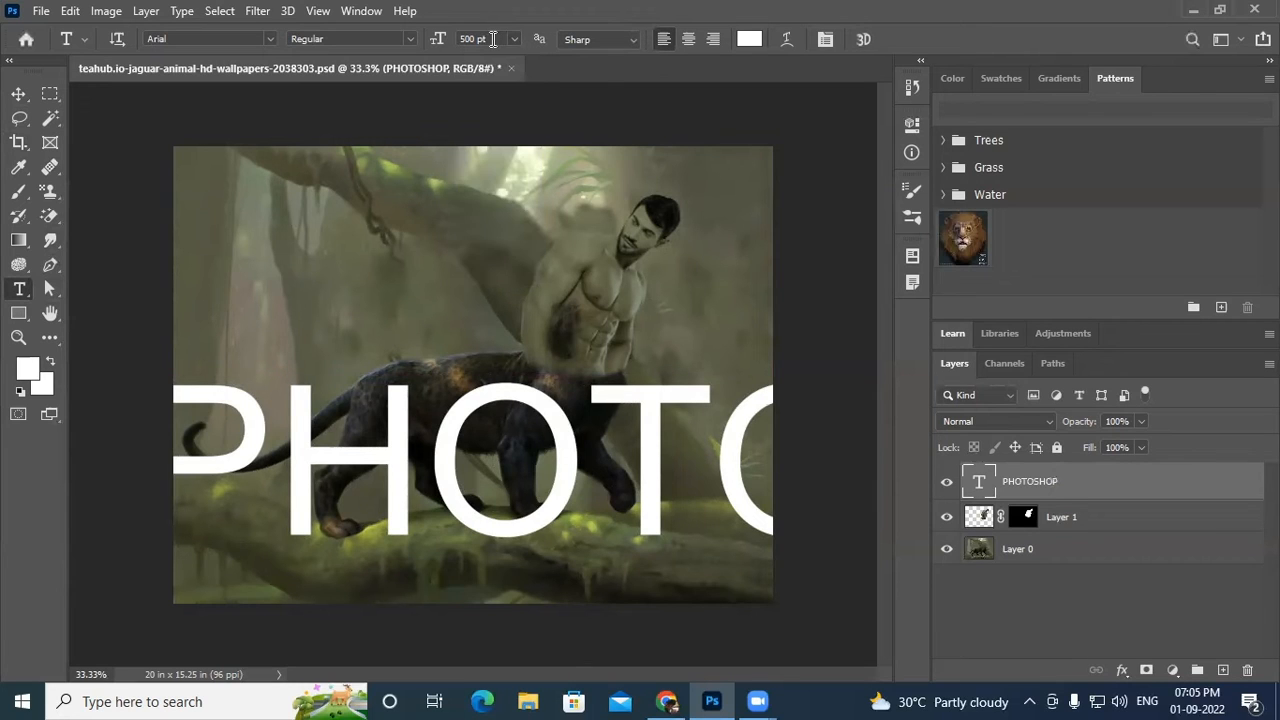
left_click(496, 40)
type("200")
key("Return")
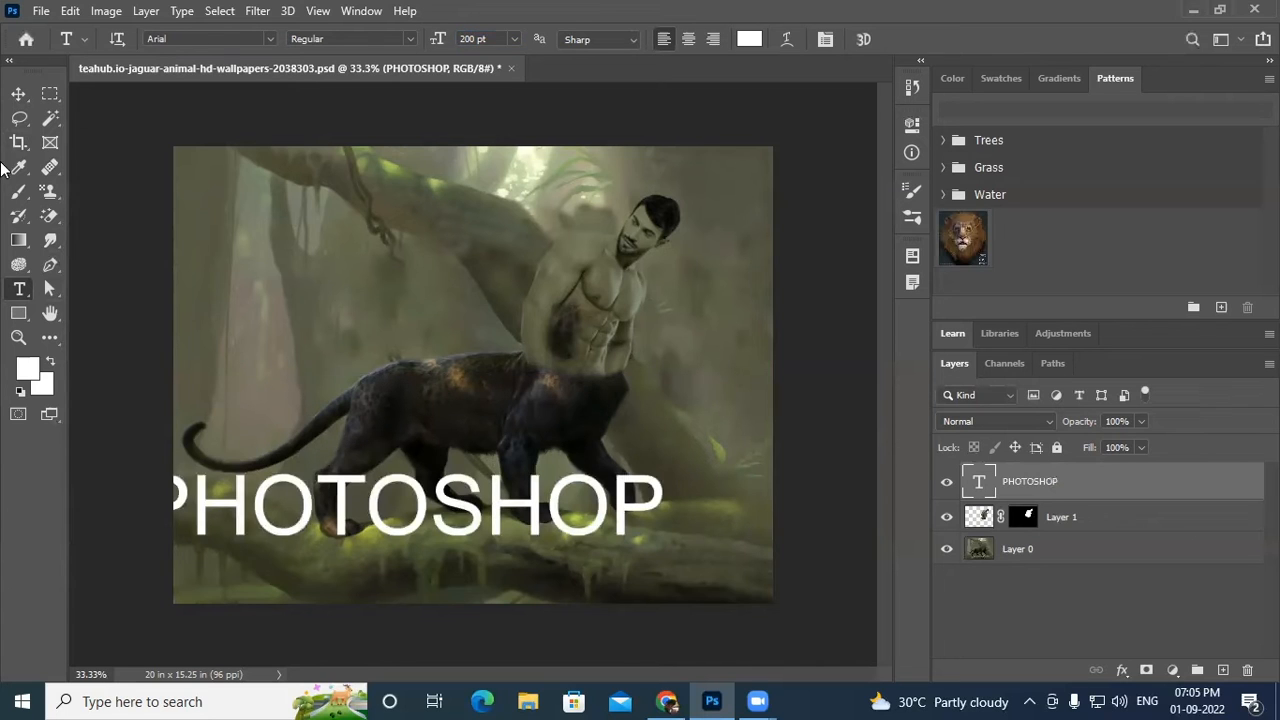
left_click(18, 93)
left_click_drag(420, 540, 490, 537)
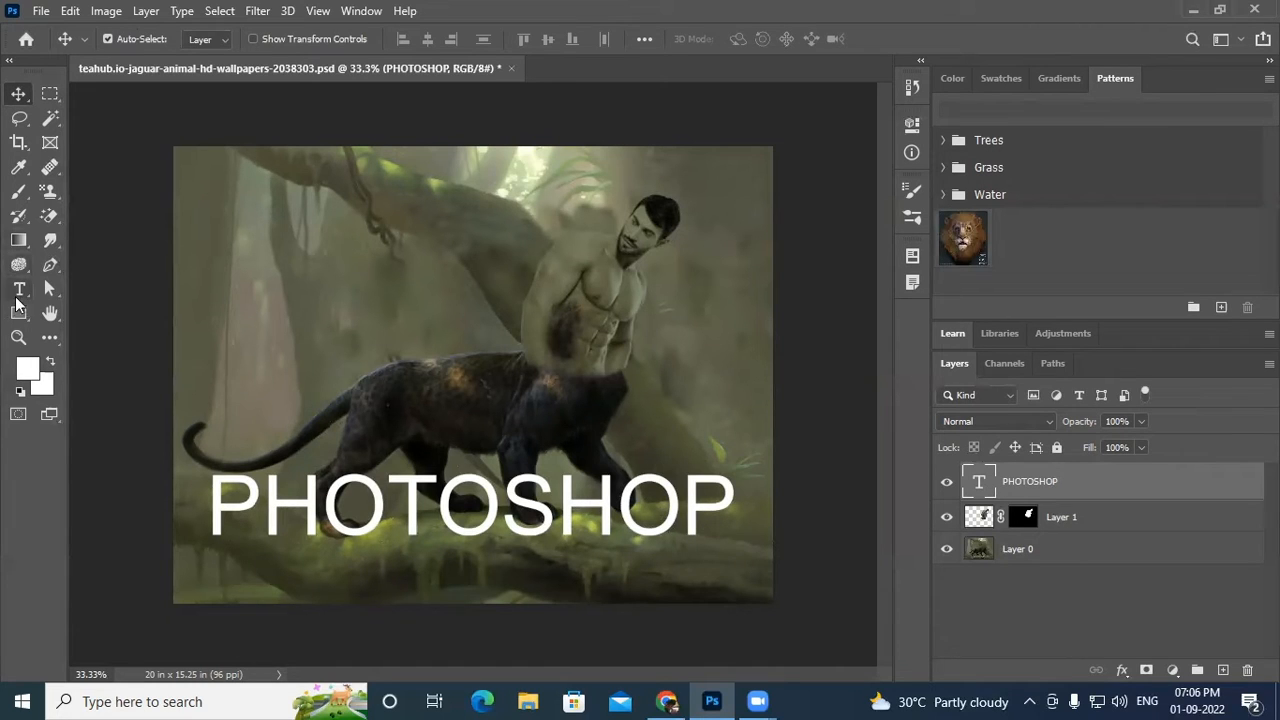
Step: Try the Narrow font style on the PHOTOSHOP text and return it to Regular
left_click(19, 289)
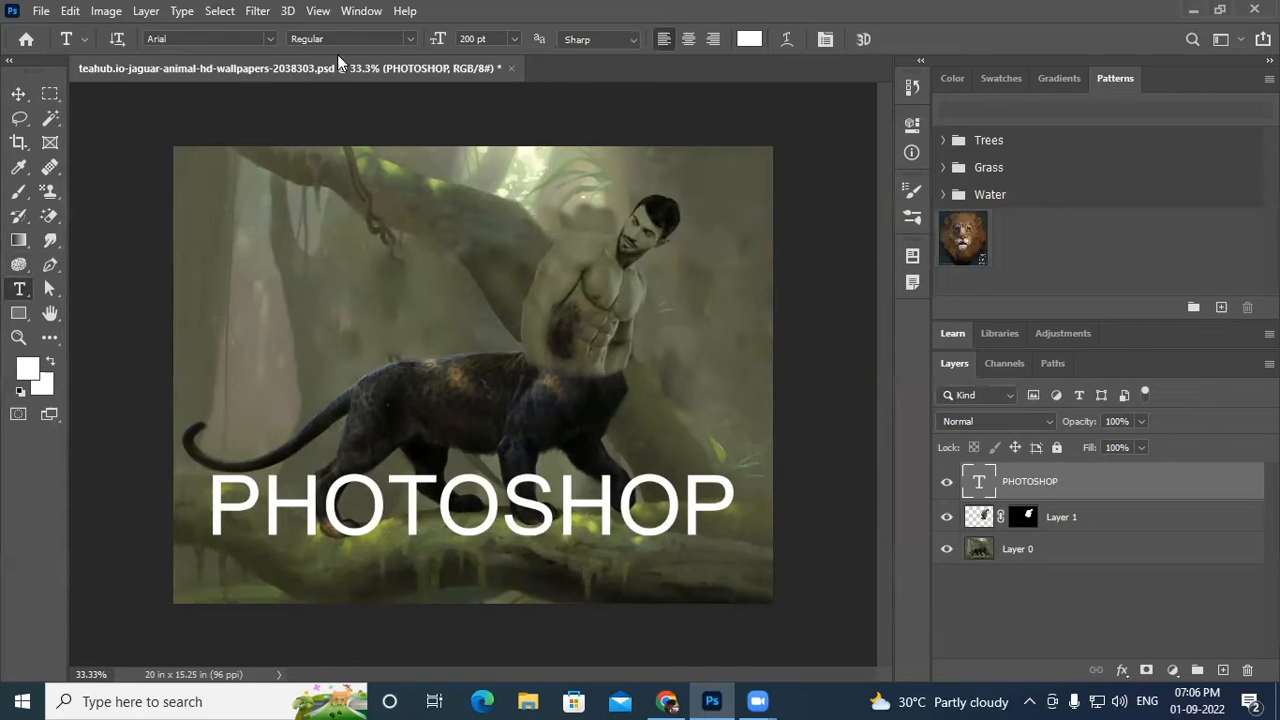
left_click(405, 38)
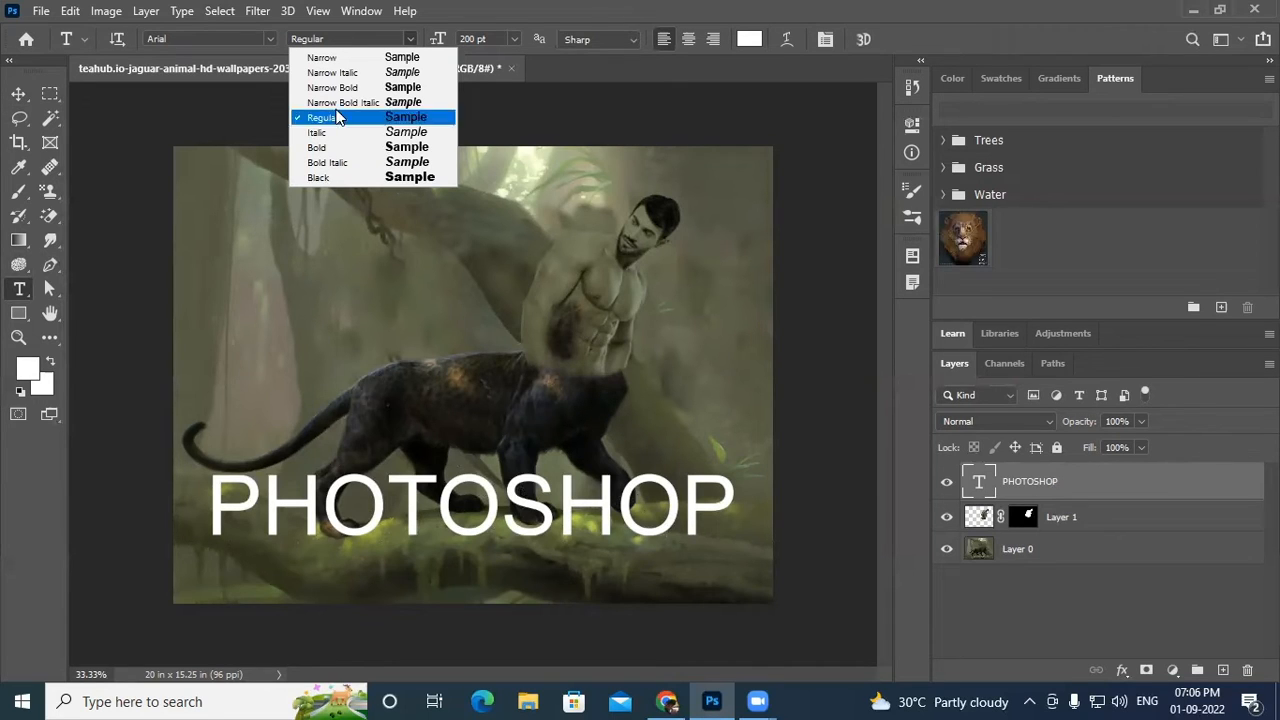
left_click(320, 58)
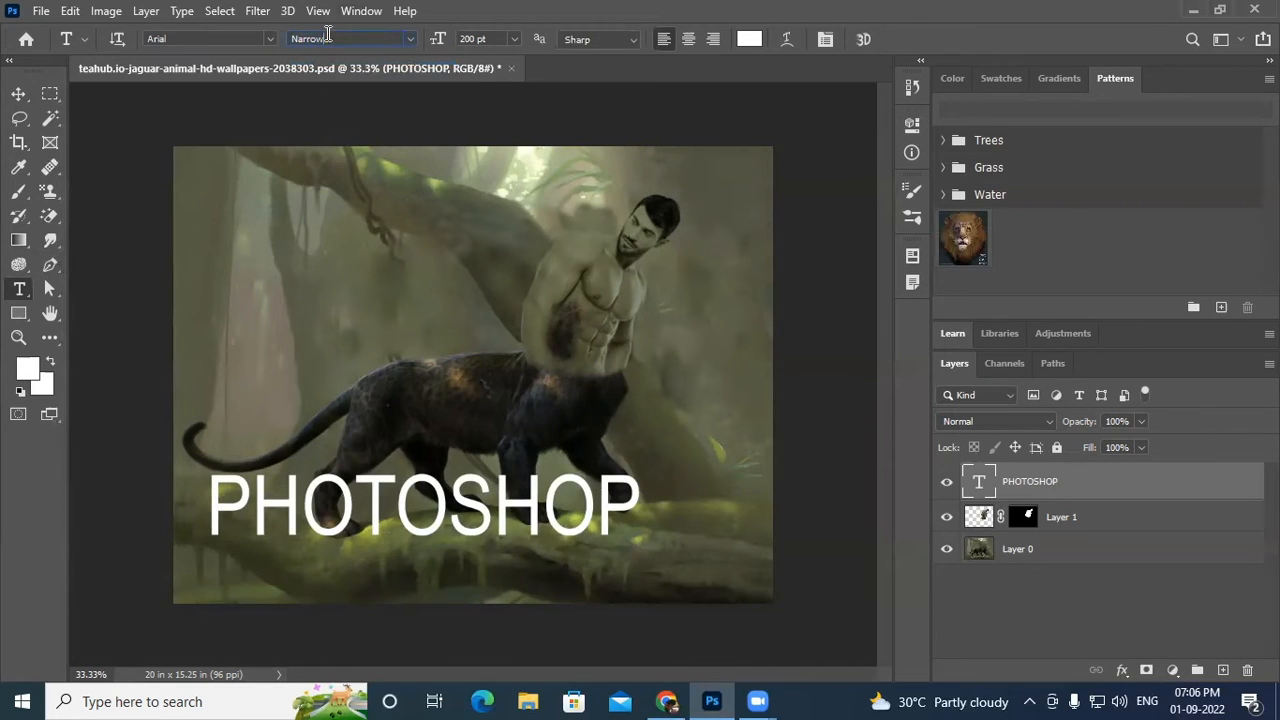
left_click(409, 38)
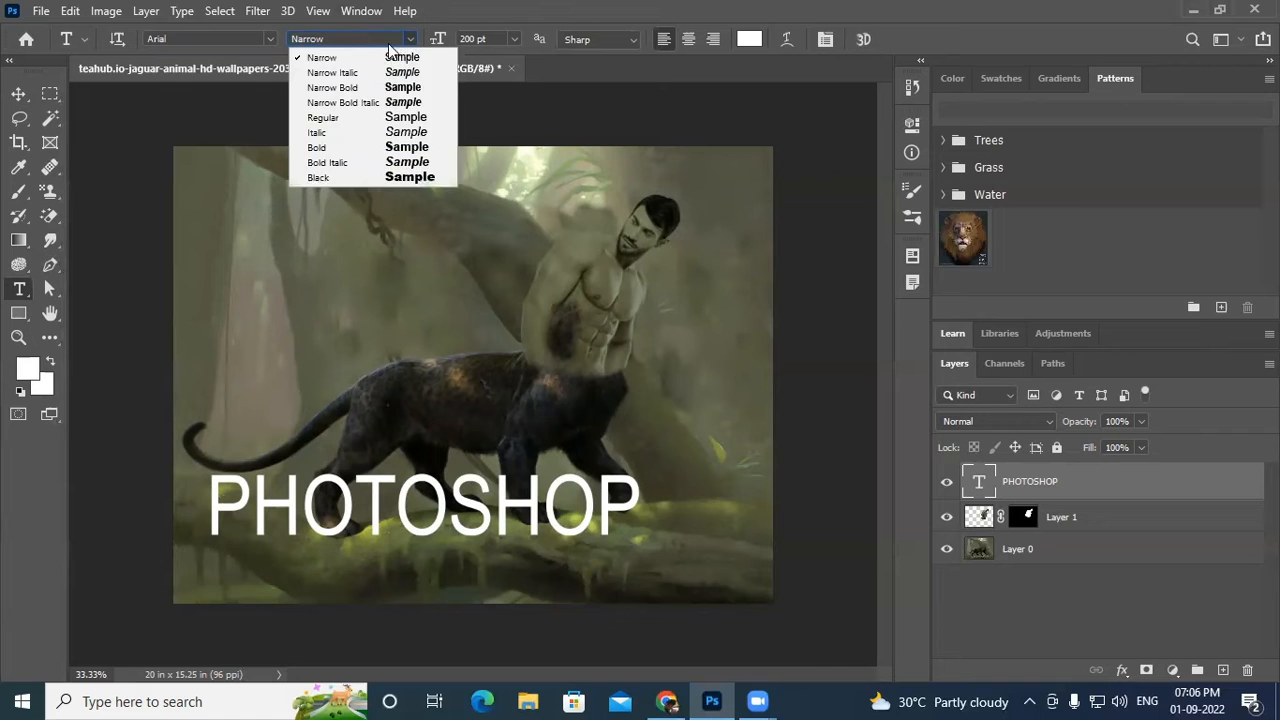
left_click(341, 120)
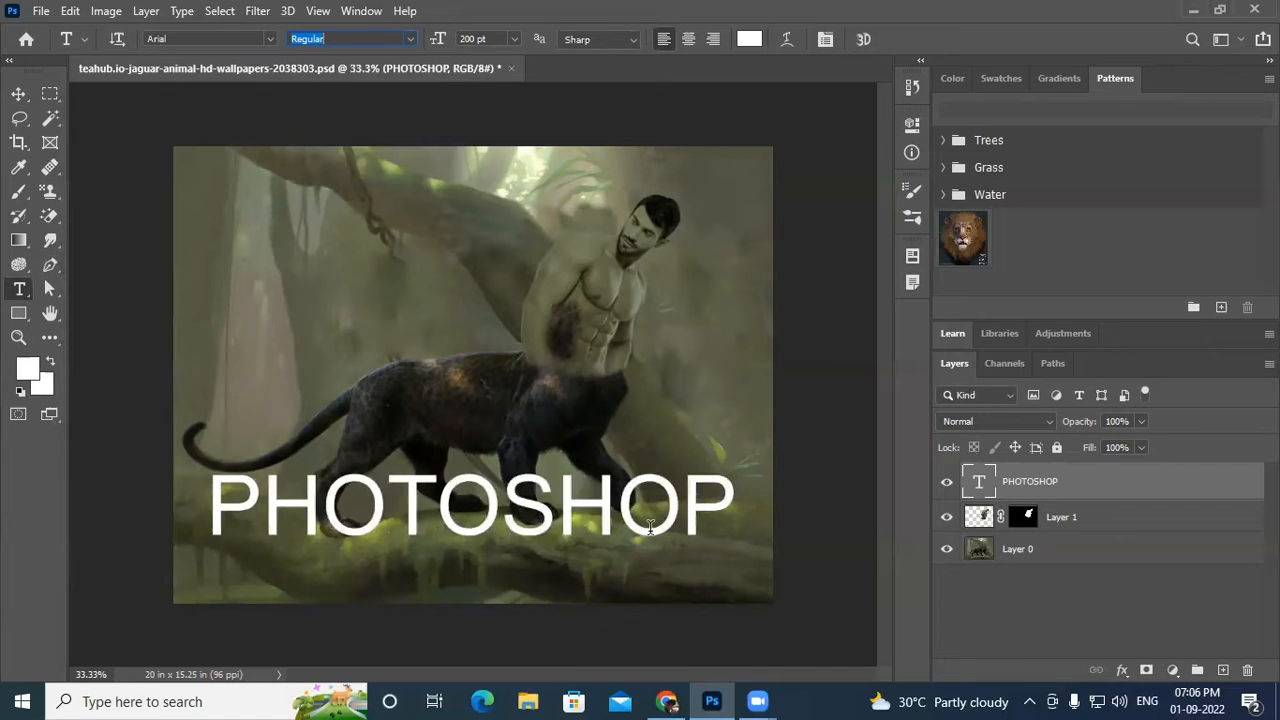
Step: Try the Narrow, Narrow Italic, Narrow Bold and Narrow Bold Italic font styles on the PHOTOSHOP text and return it to Regular
left_click(410, 41)
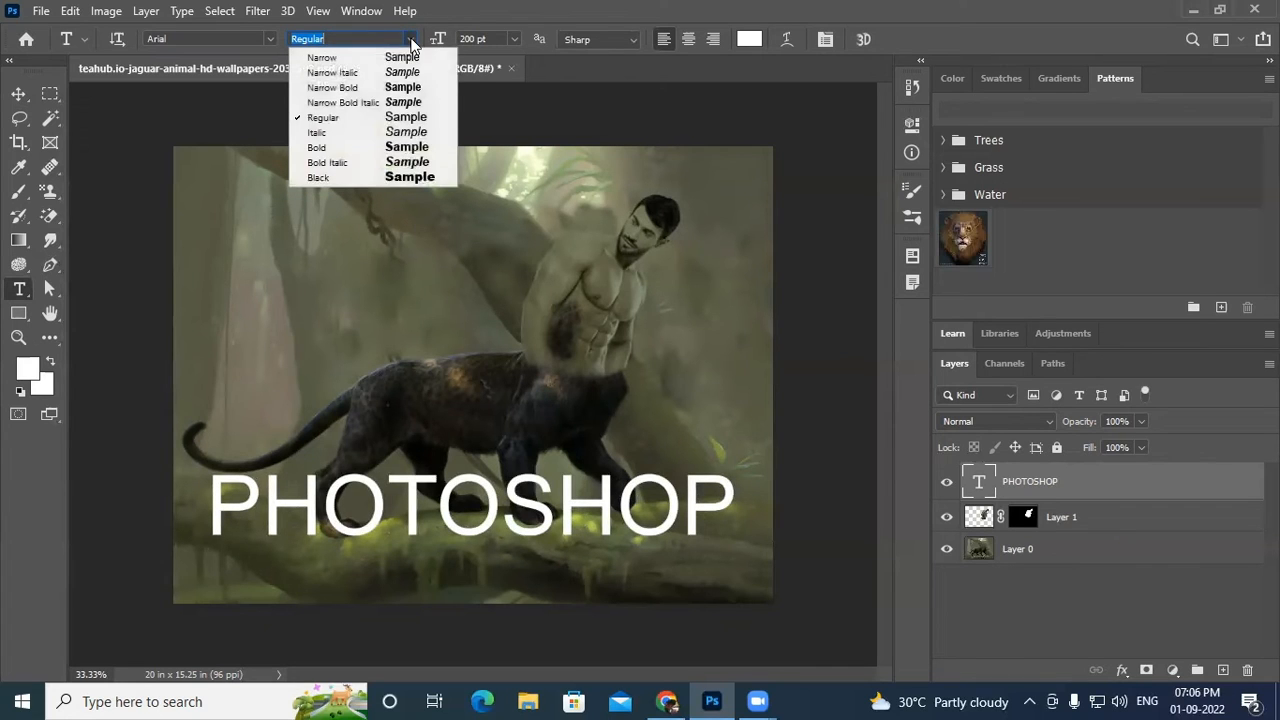
left_click(337, 58)
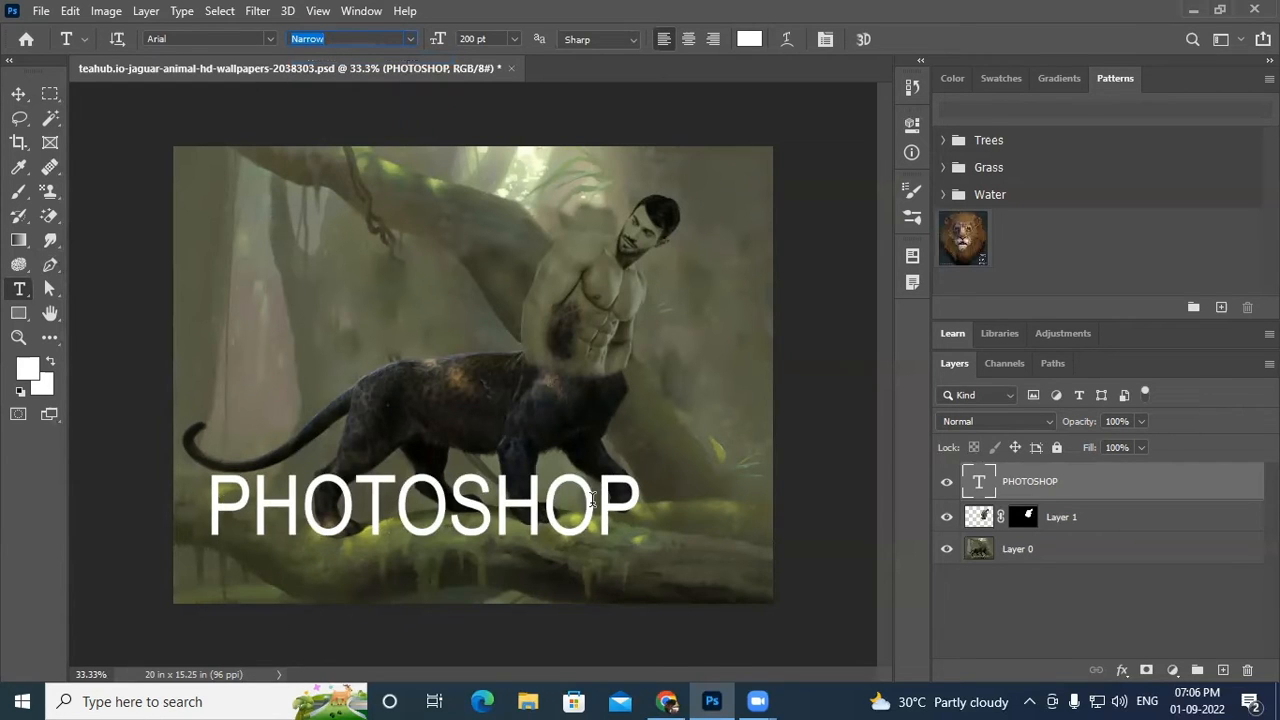
left_click(409, 42)
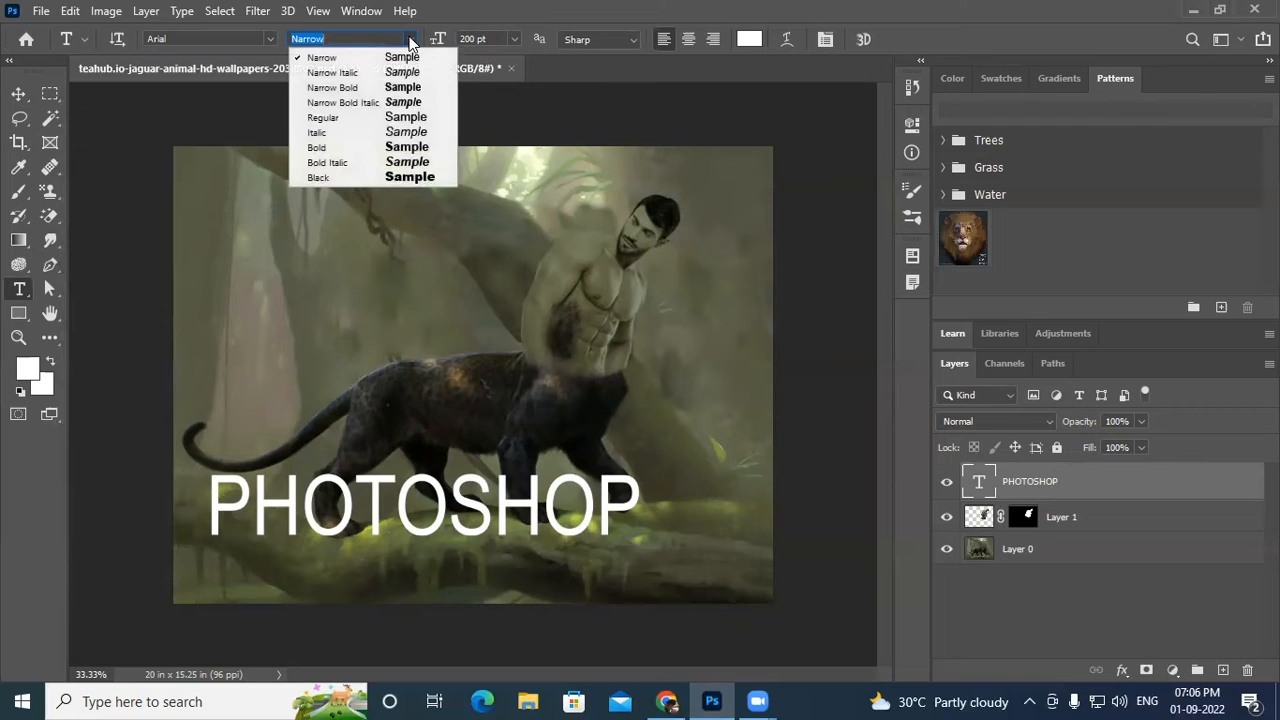
left_click(362, 73)
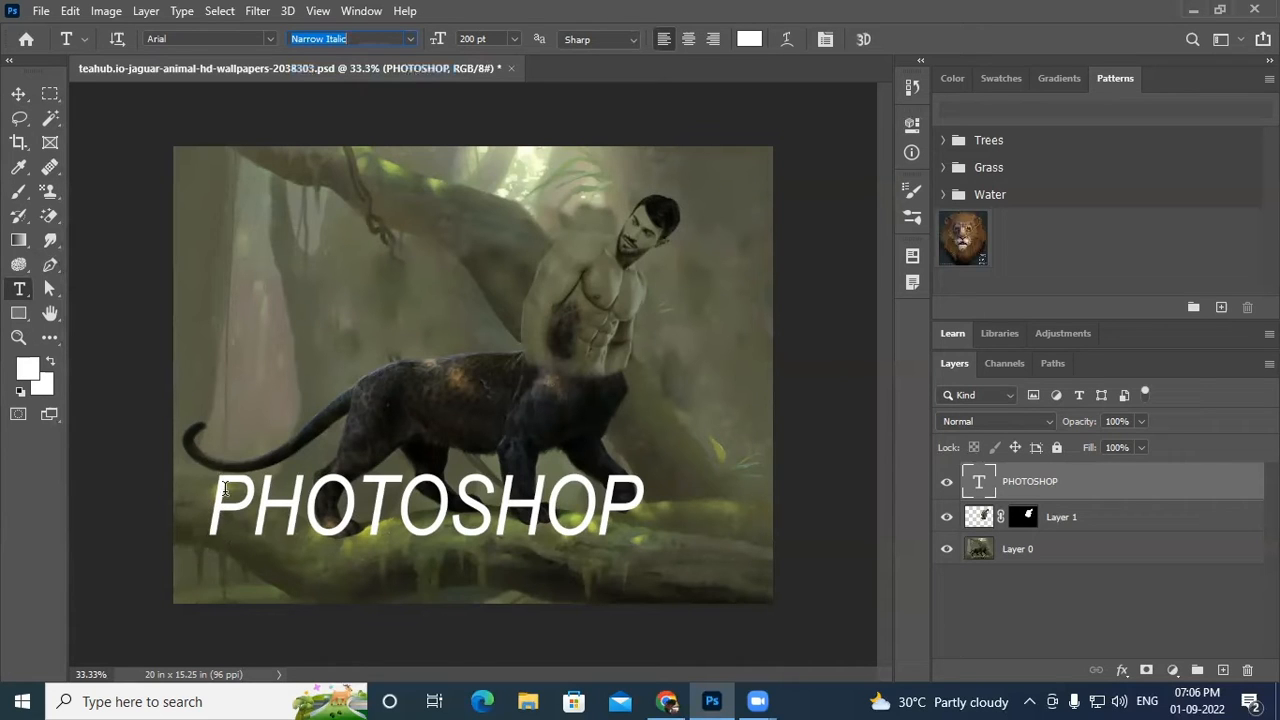
left_click(410, 38)
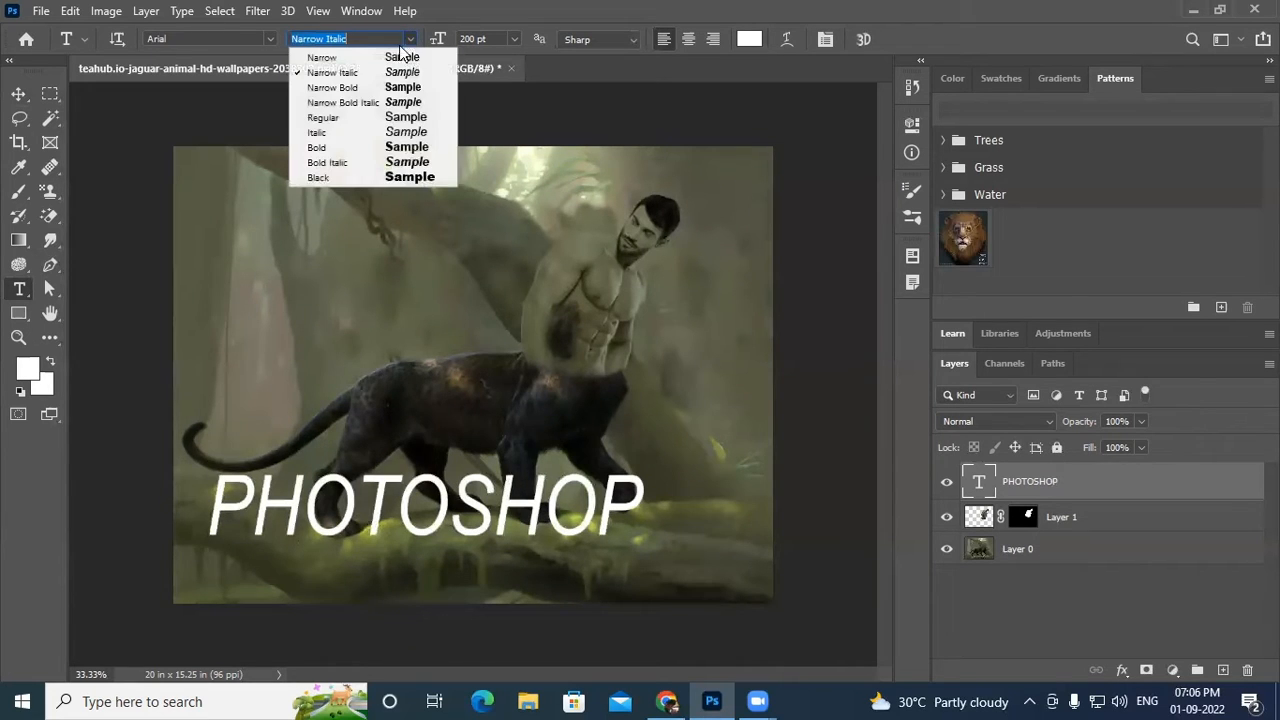
left_click(355, 88)
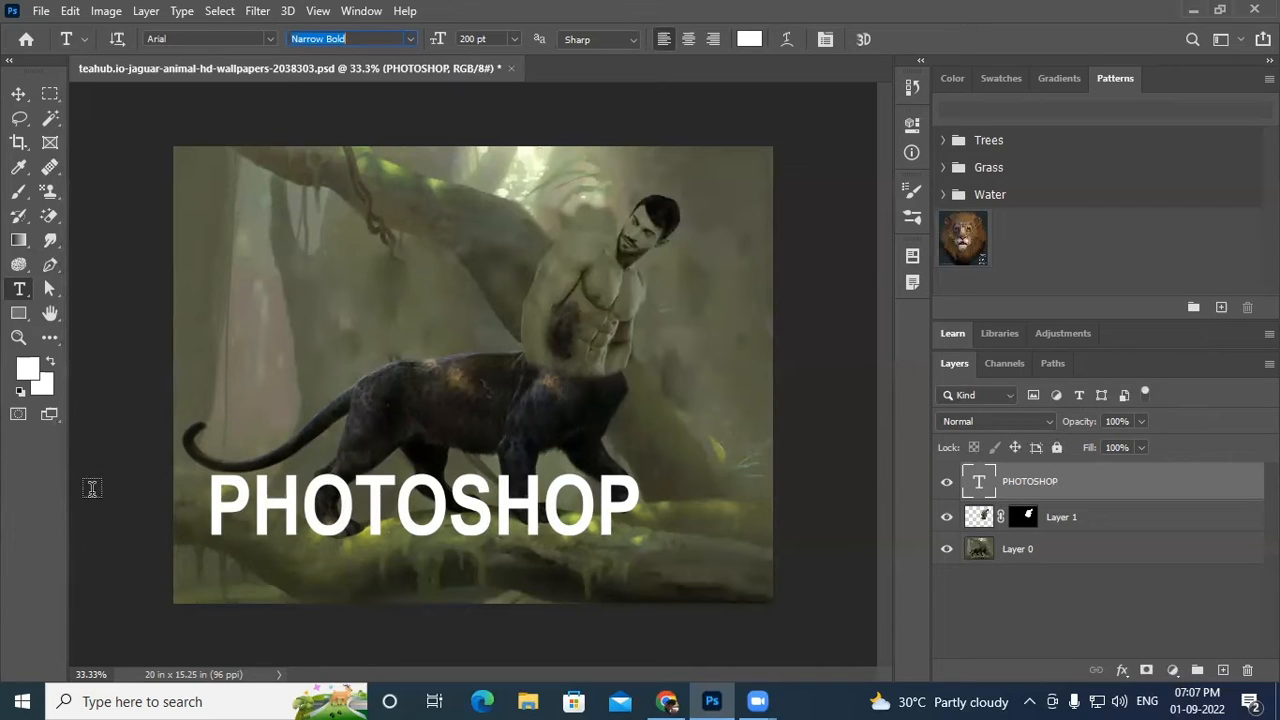
left_click(366, 35)
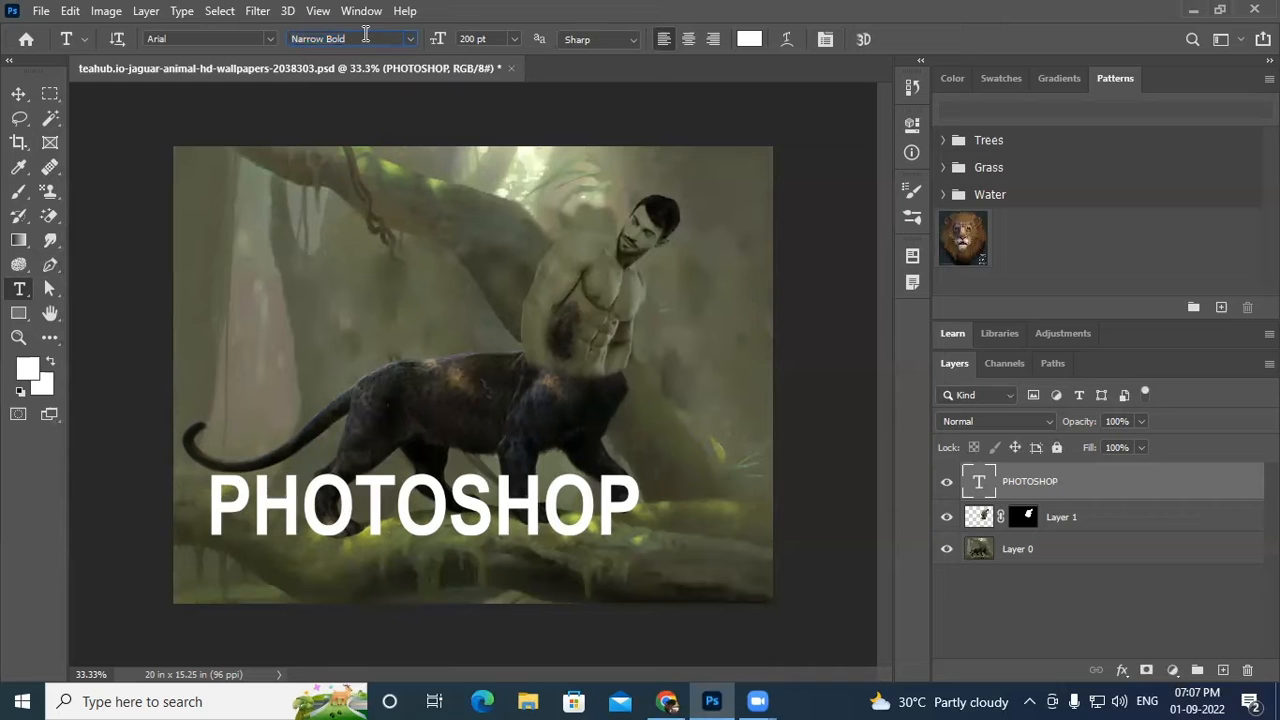
left_click(410, 39)
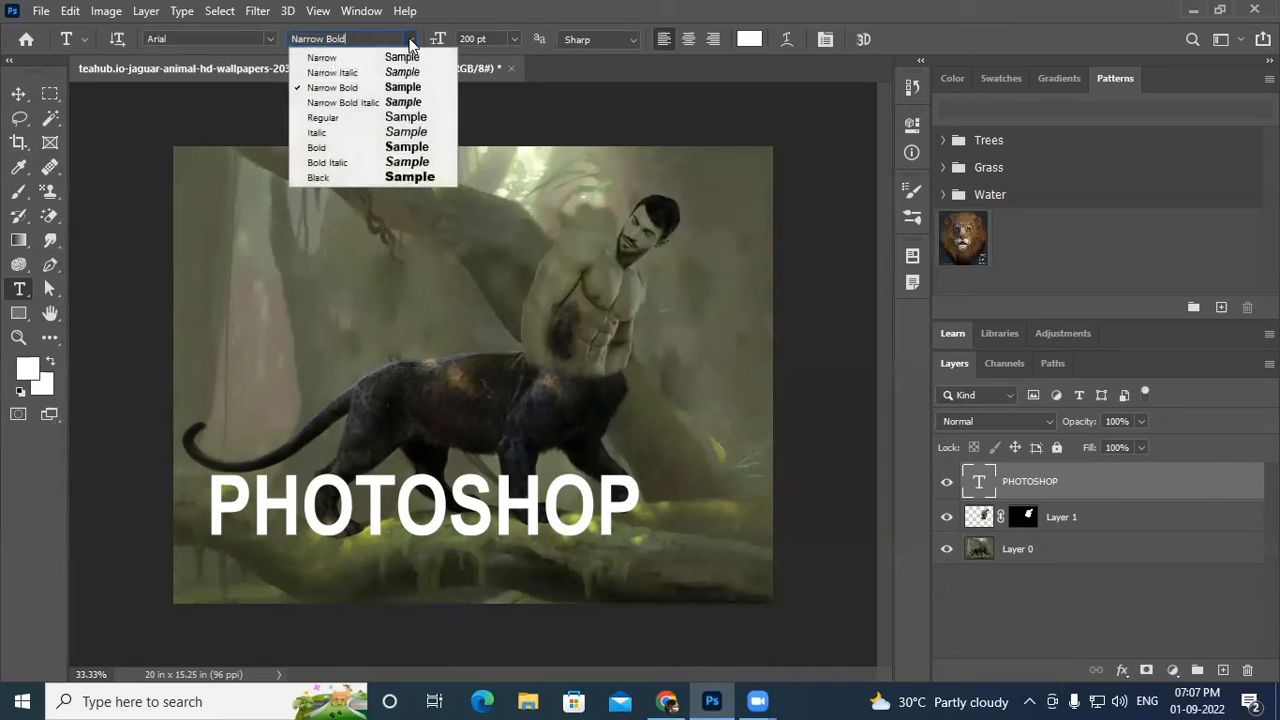
left_click(354, 101)
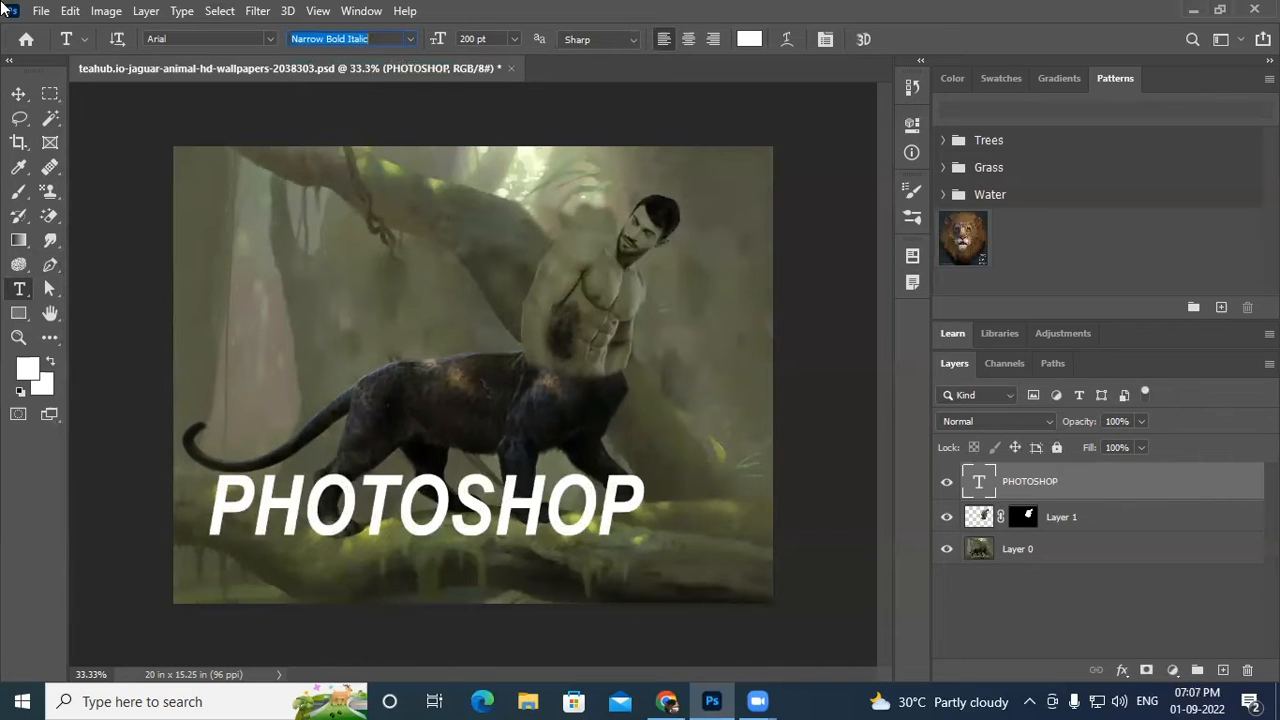
left_click(410, 40)
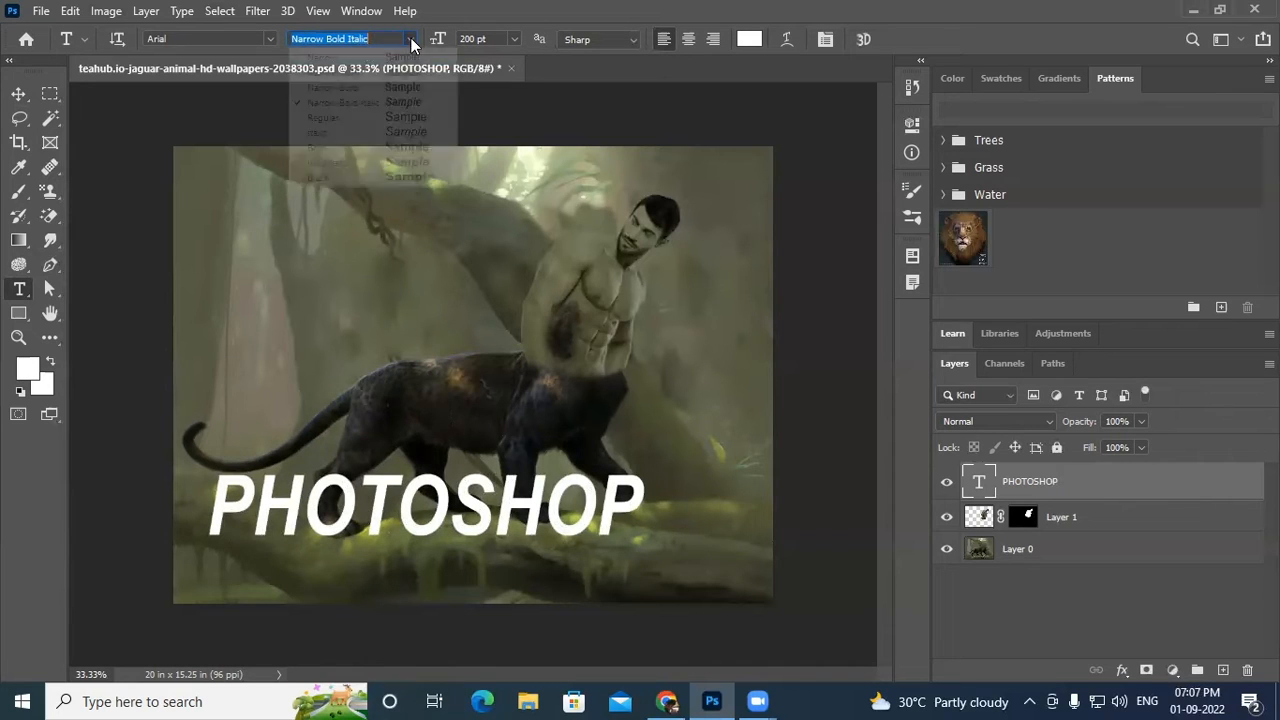
left_click(325, 122)
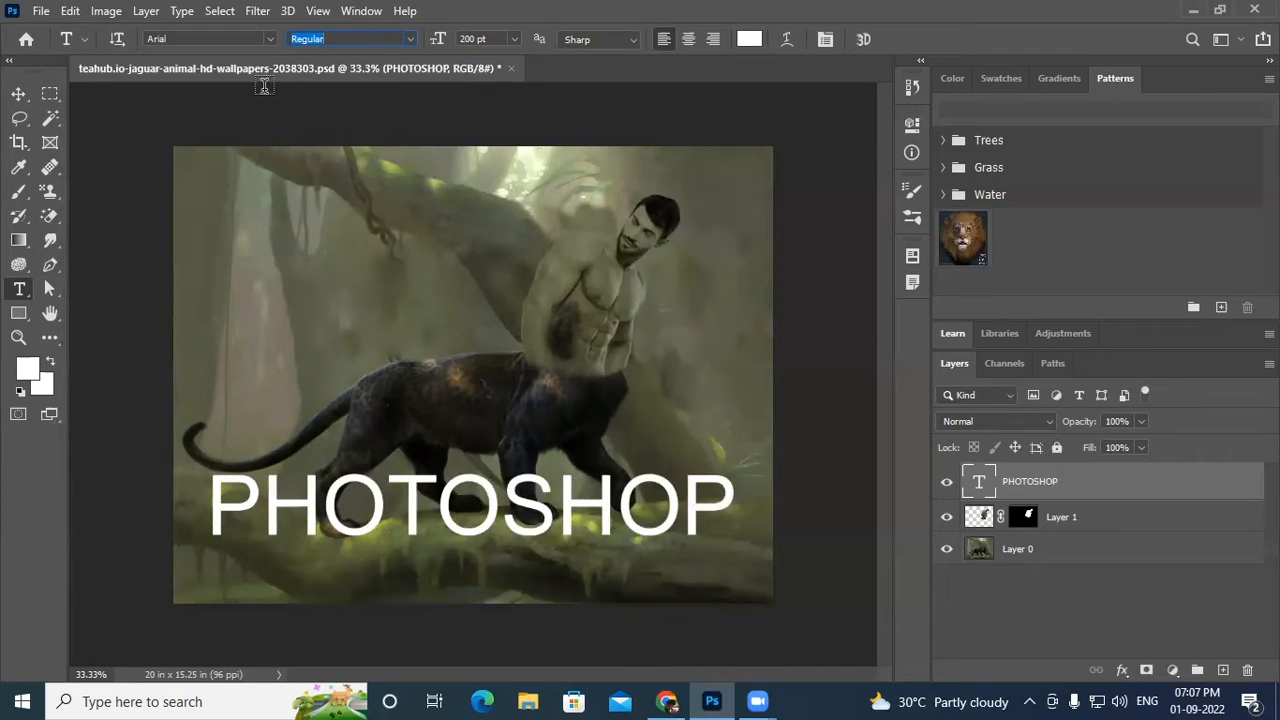
Step: Try the Italic, Bold and Bold Italic font styles one after another on the PHOTOSHOP text
left_click(411, 39)
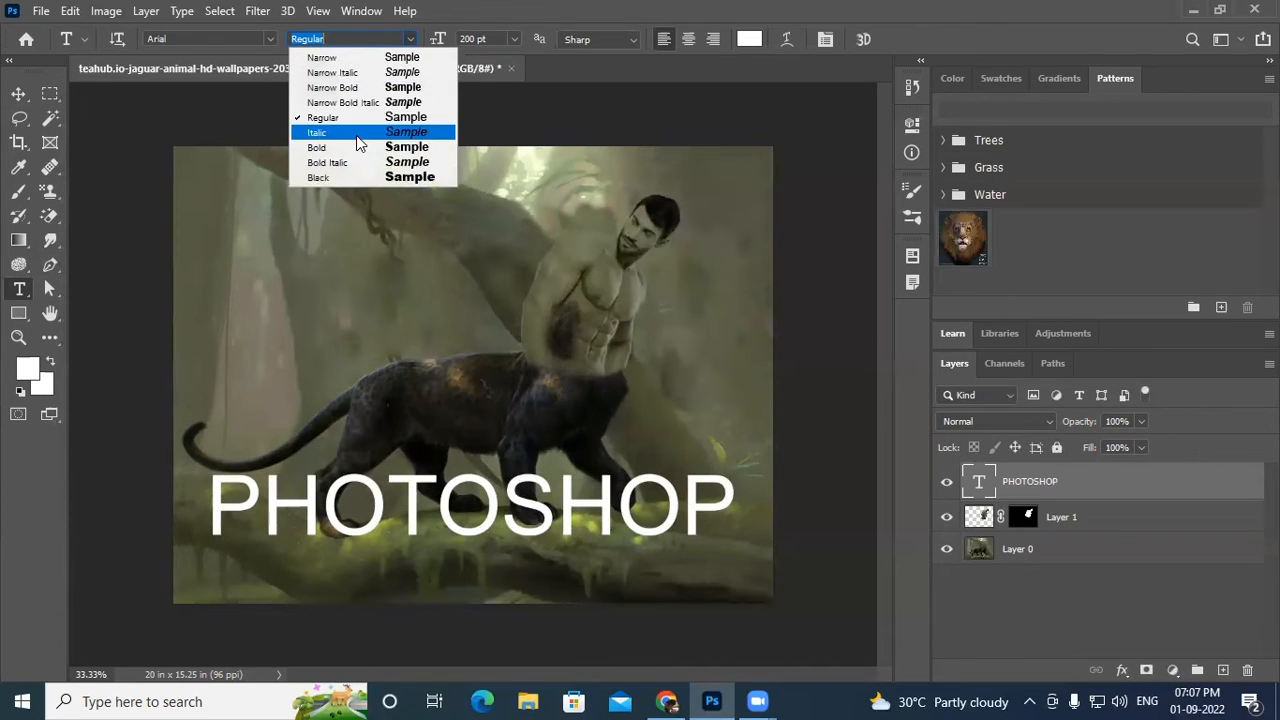
left_click(357, 136)
left_click(411, 39)
left_click(331, 148)
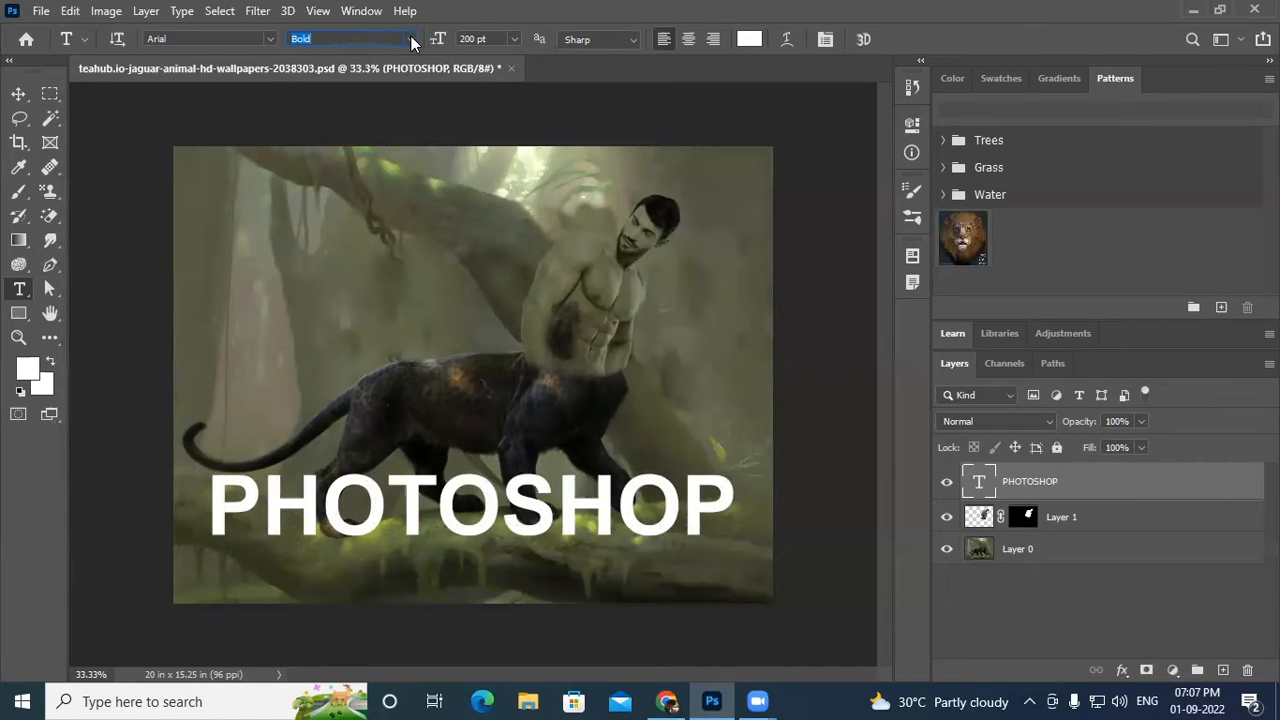
left_click(411, 39)
left_click(349, 163)
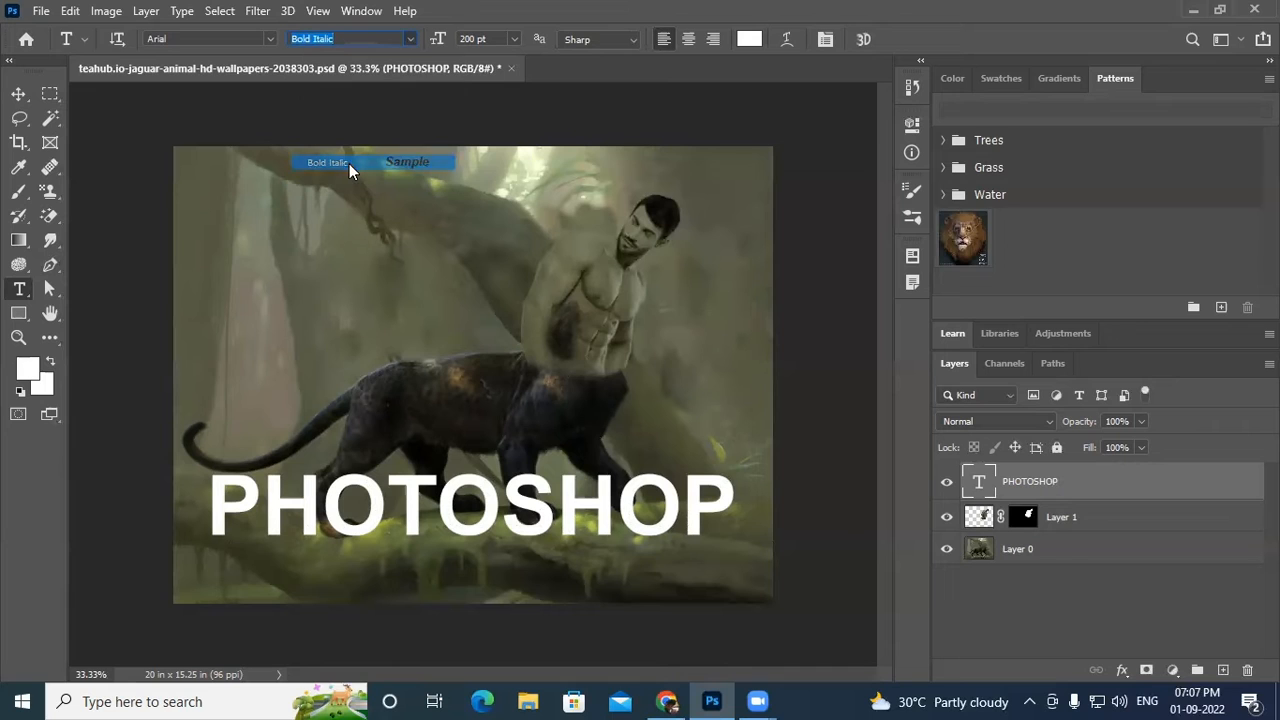
Step: Set the PHOTOSHOP text's font style to Black and move the word left and up so it spans the image across the panther's body
left_click(408, 39)
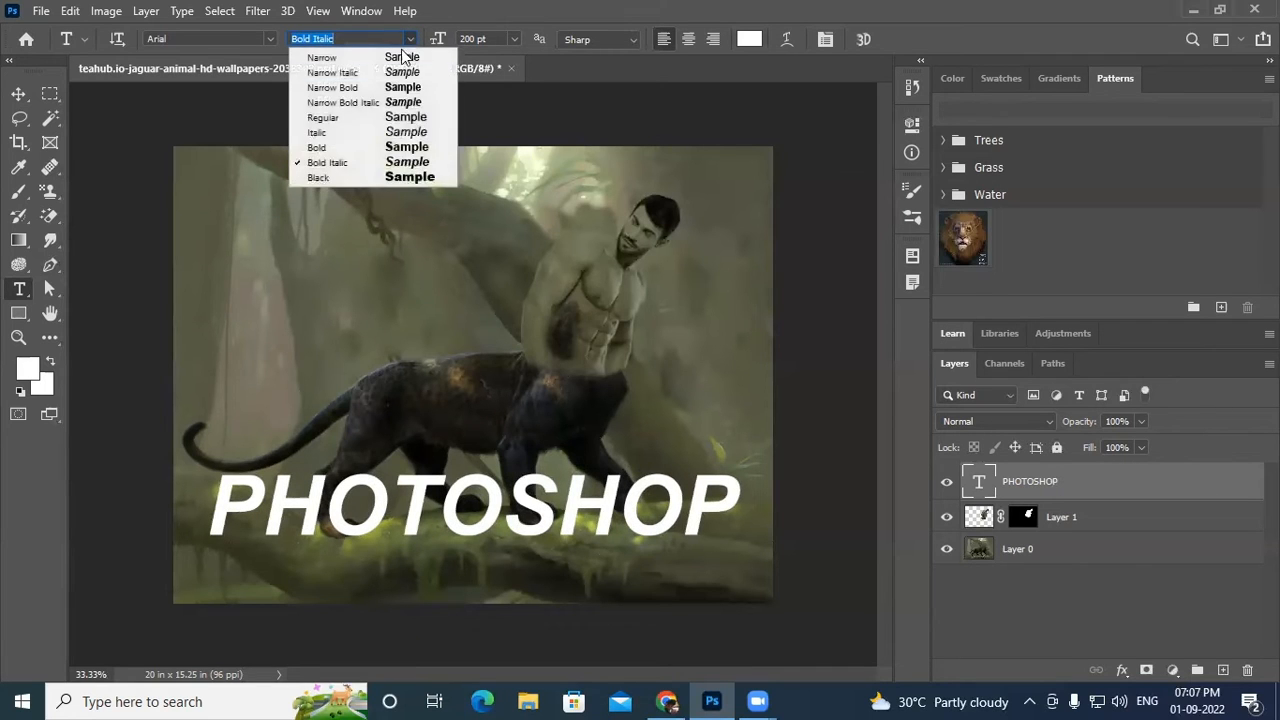
left_click(322, 178)
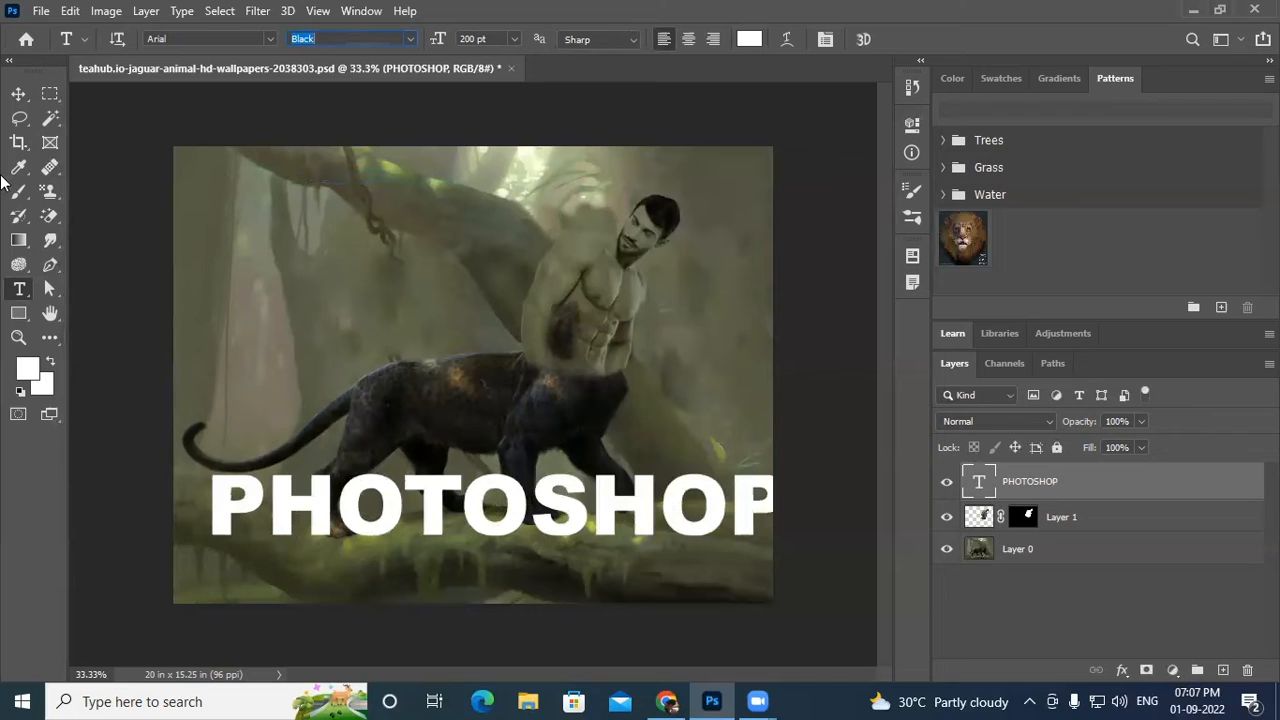
left_click(18, 94)
left_click_drag(392, 518, 365, 519)
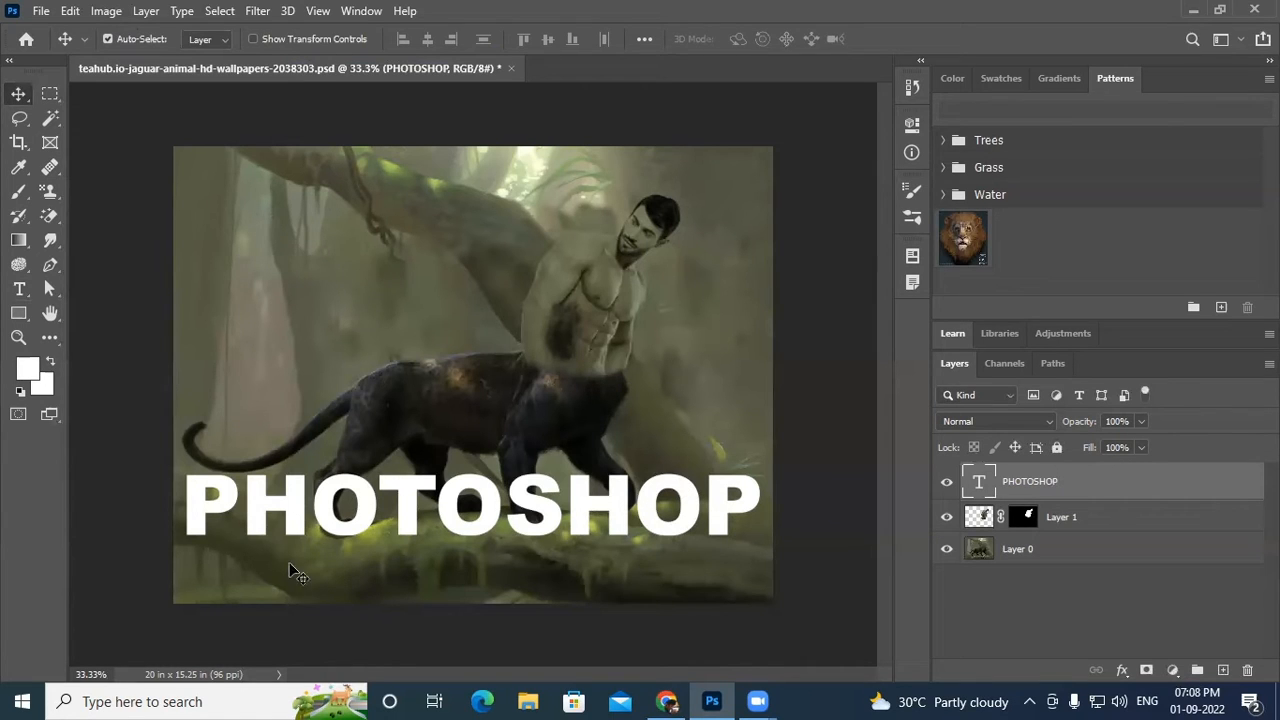
left_click_drag(294, 517, 297, 391)
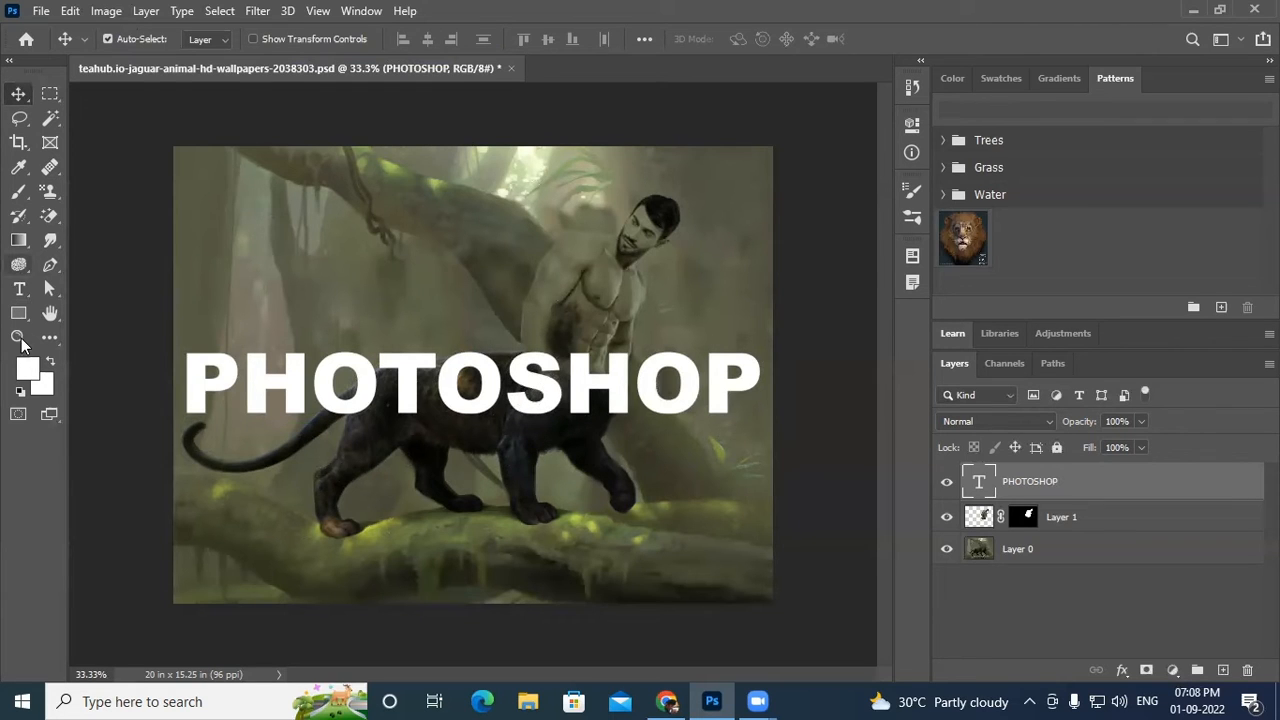
Step: Show the character settings for the PHOTOSHOP text and look through the available Arial font styles there
left_click(12, 290)
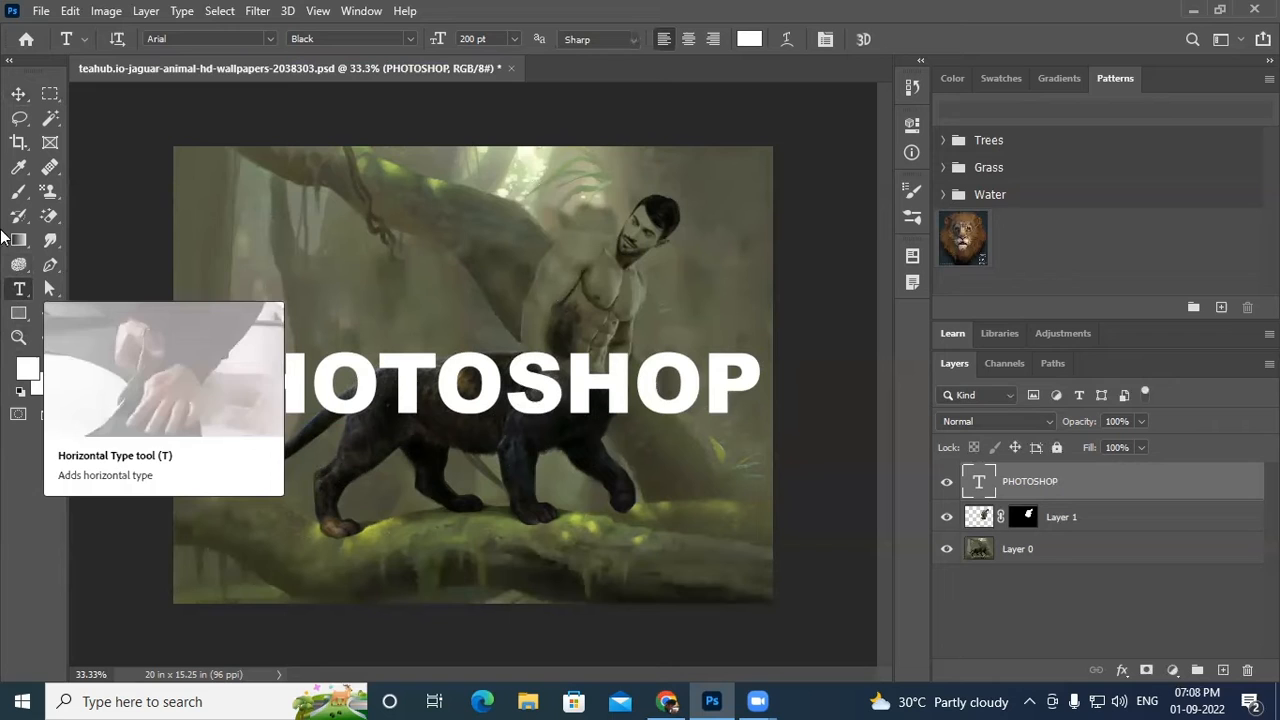
left_click(826, 40)
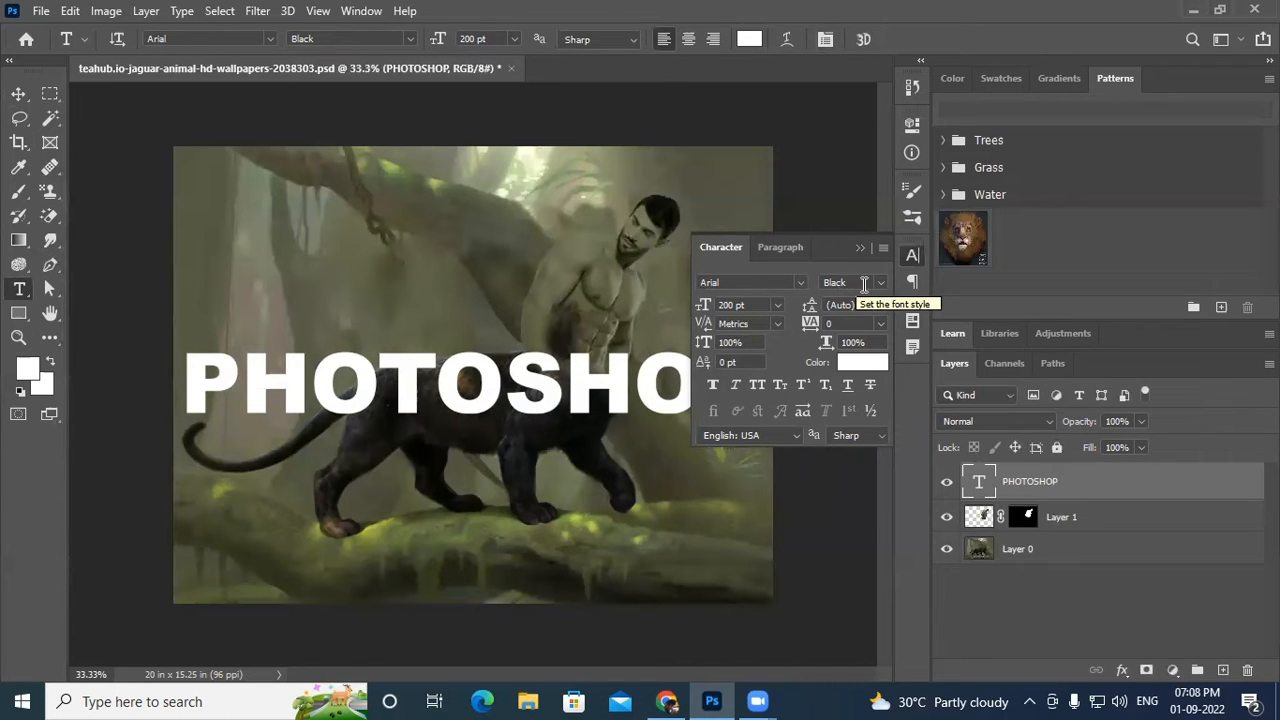
left_click(881, 282)
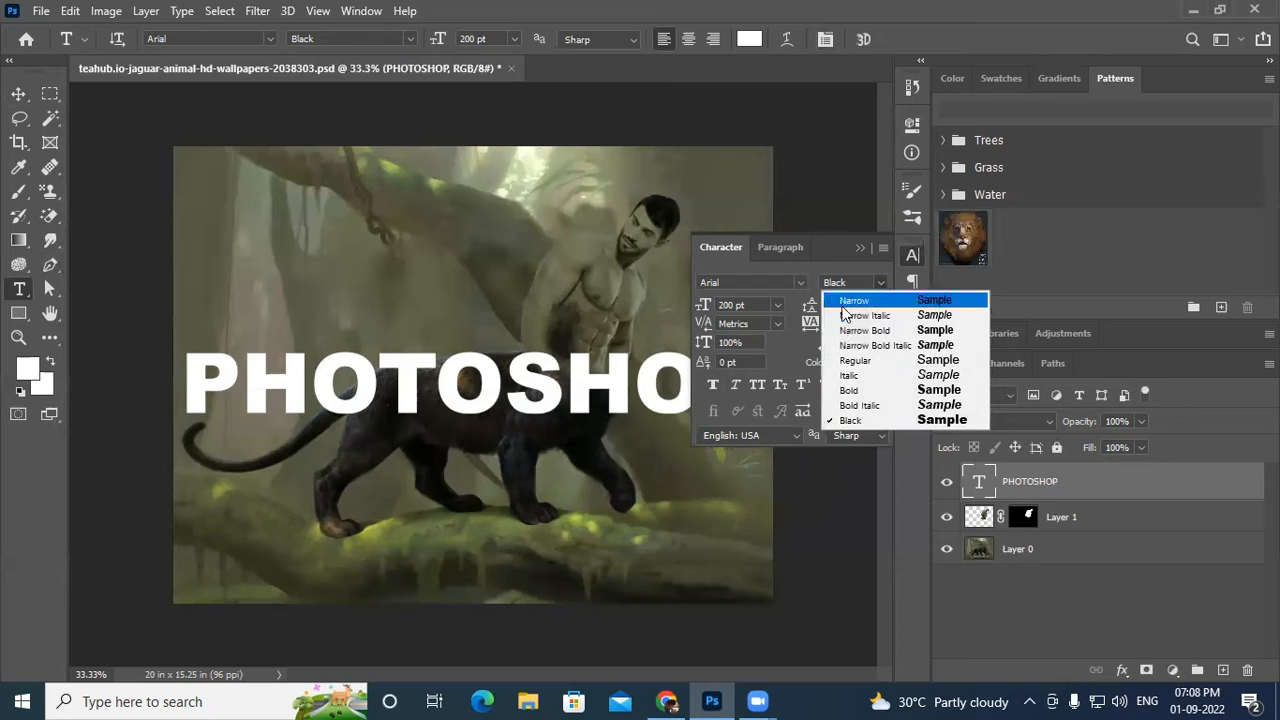
left_click(727, 246)
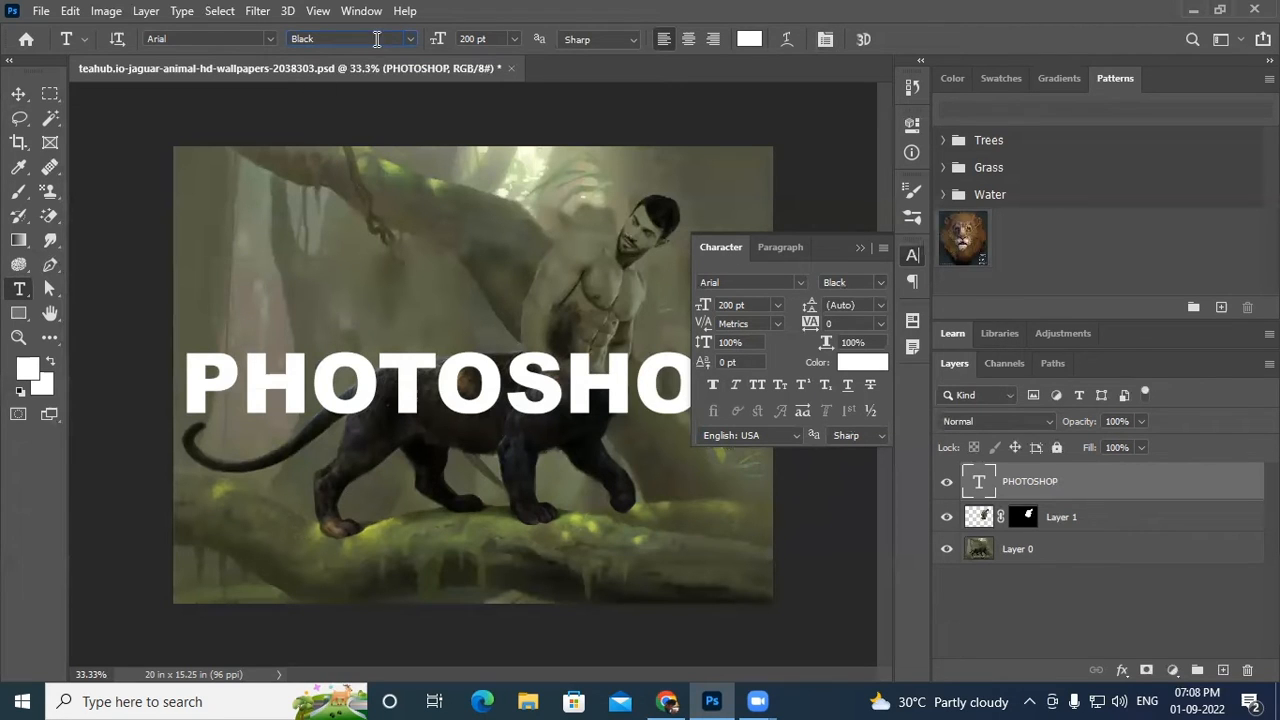
left_click(885, 280)
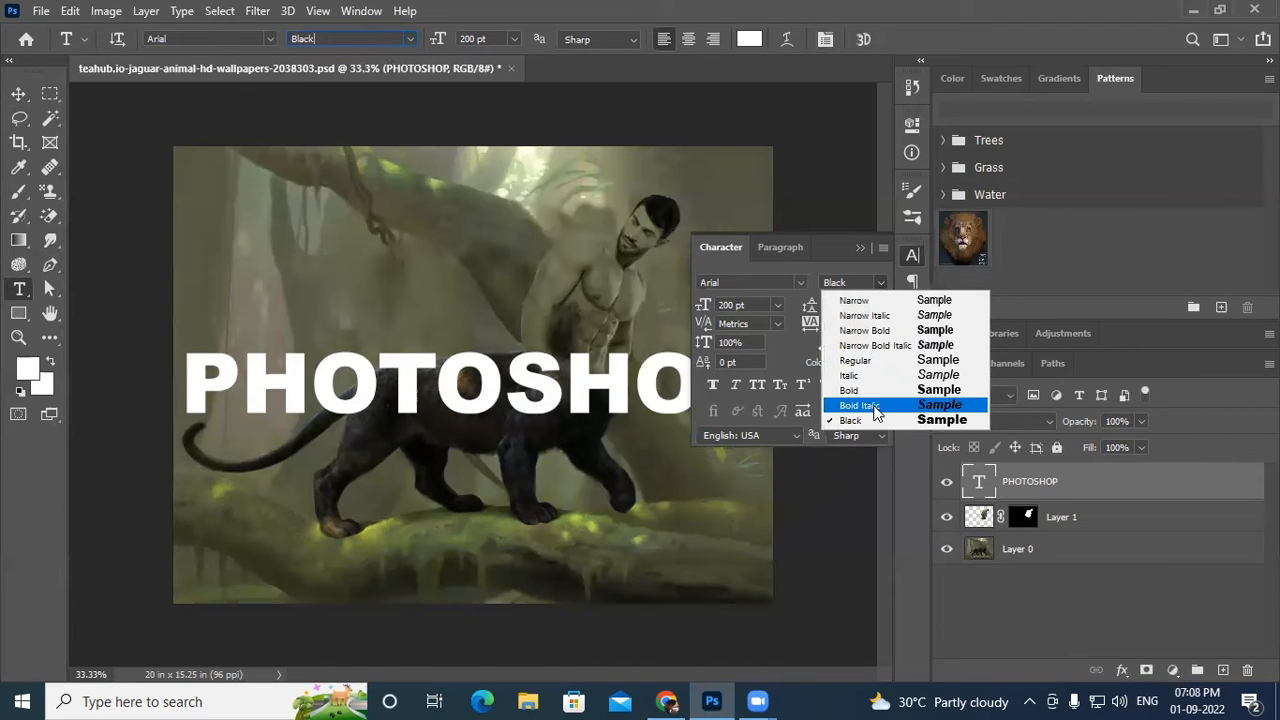
left_click(727, 250)
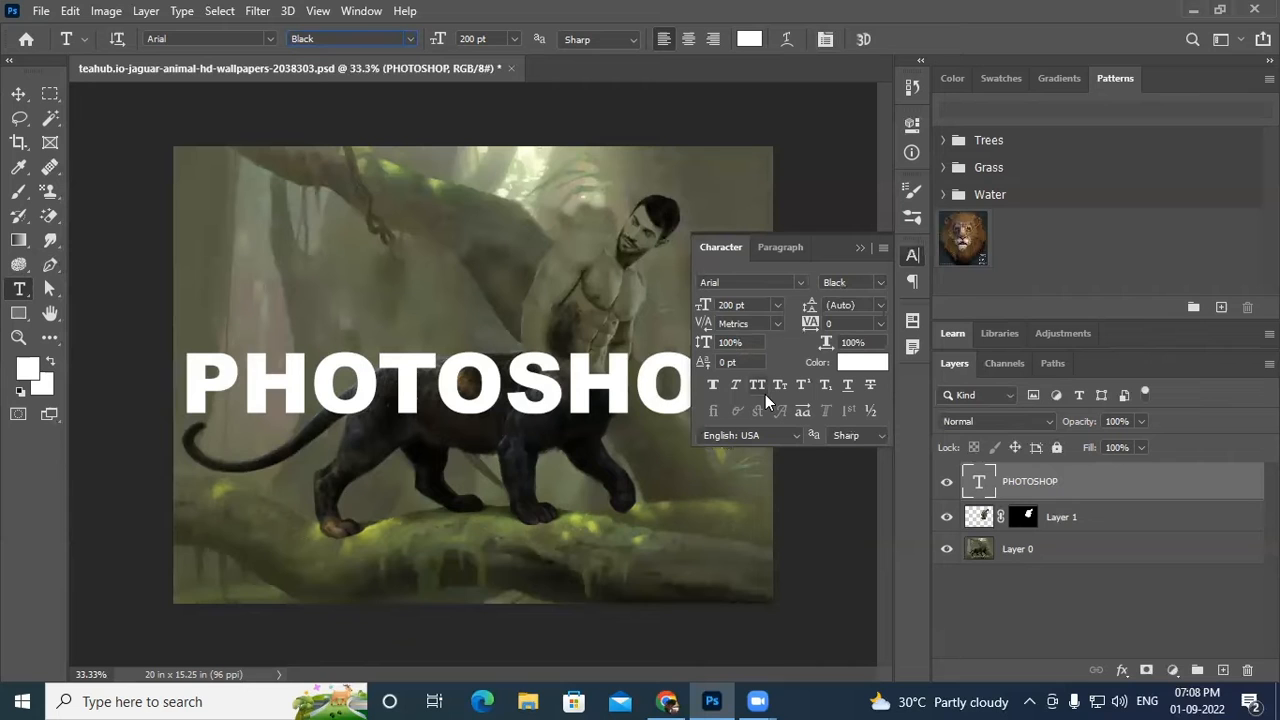
Step: Try a 10 pt size on the PHOTOSHOP text from the character settings and restore it to 200 pt
left_click(778, 306)
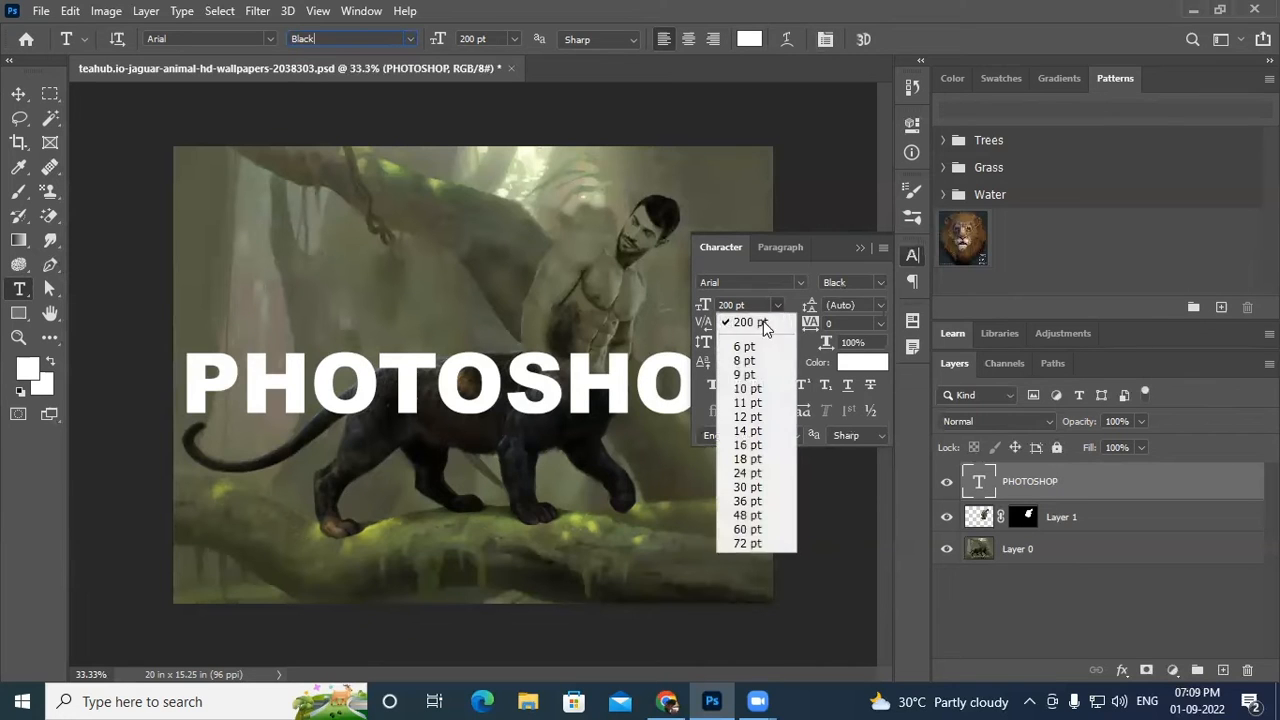
left_click(748, 389)
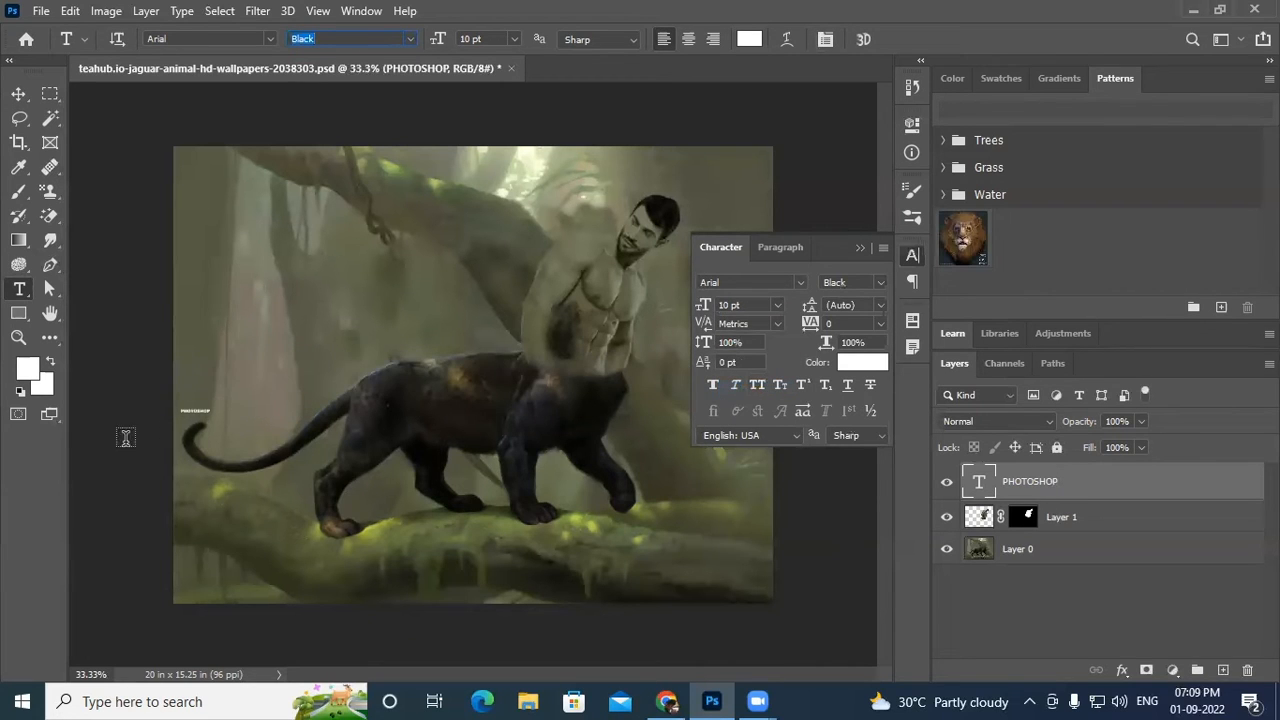
left_click(756, 305)
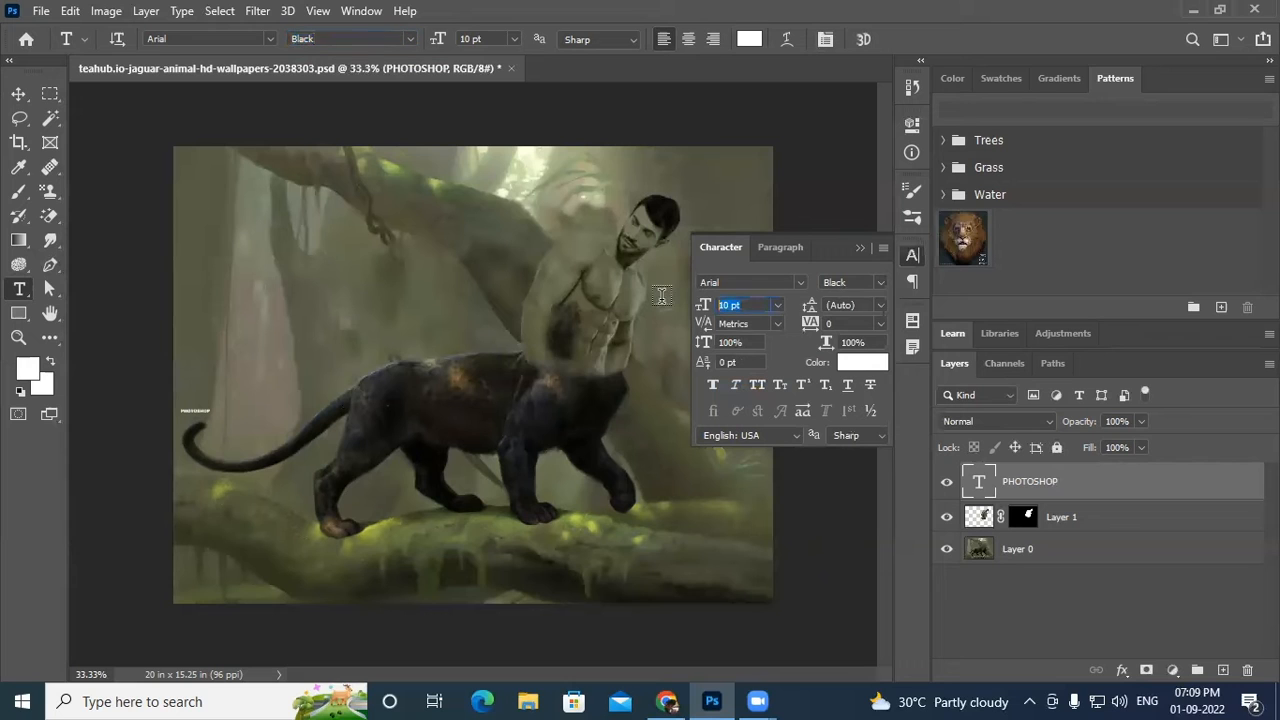
left_click(778, 306)
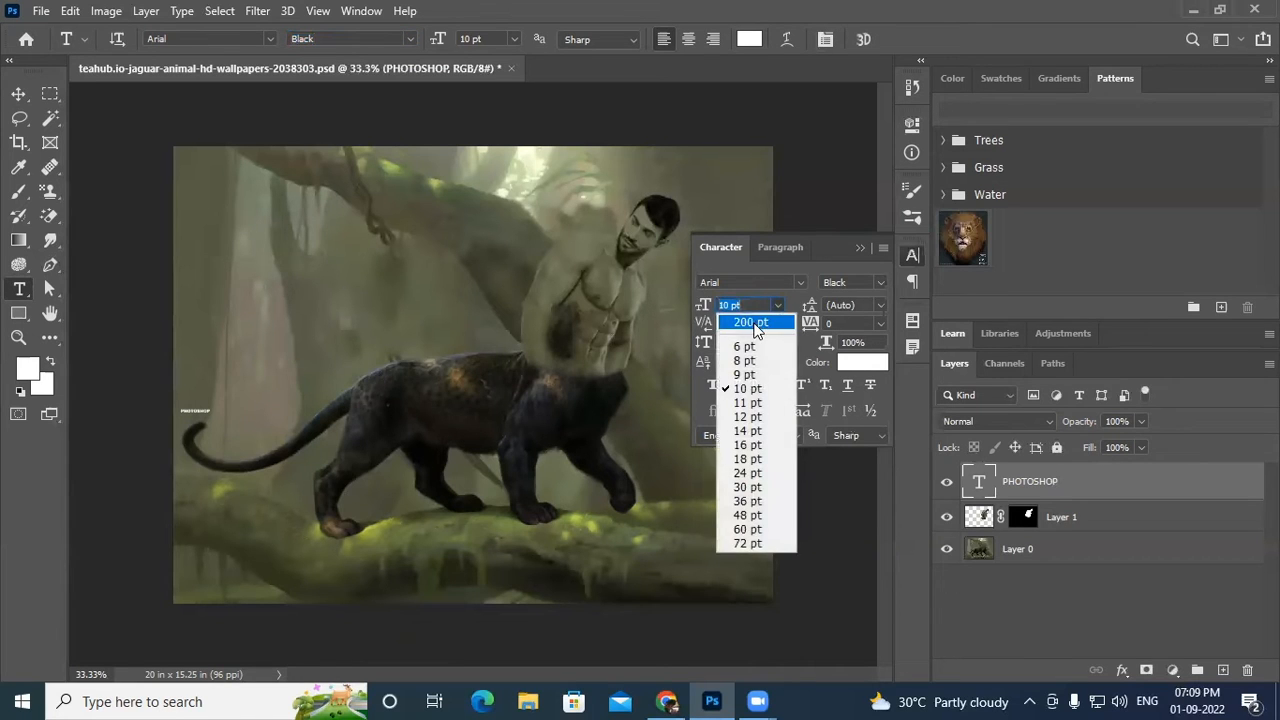
left_click(750, 322)
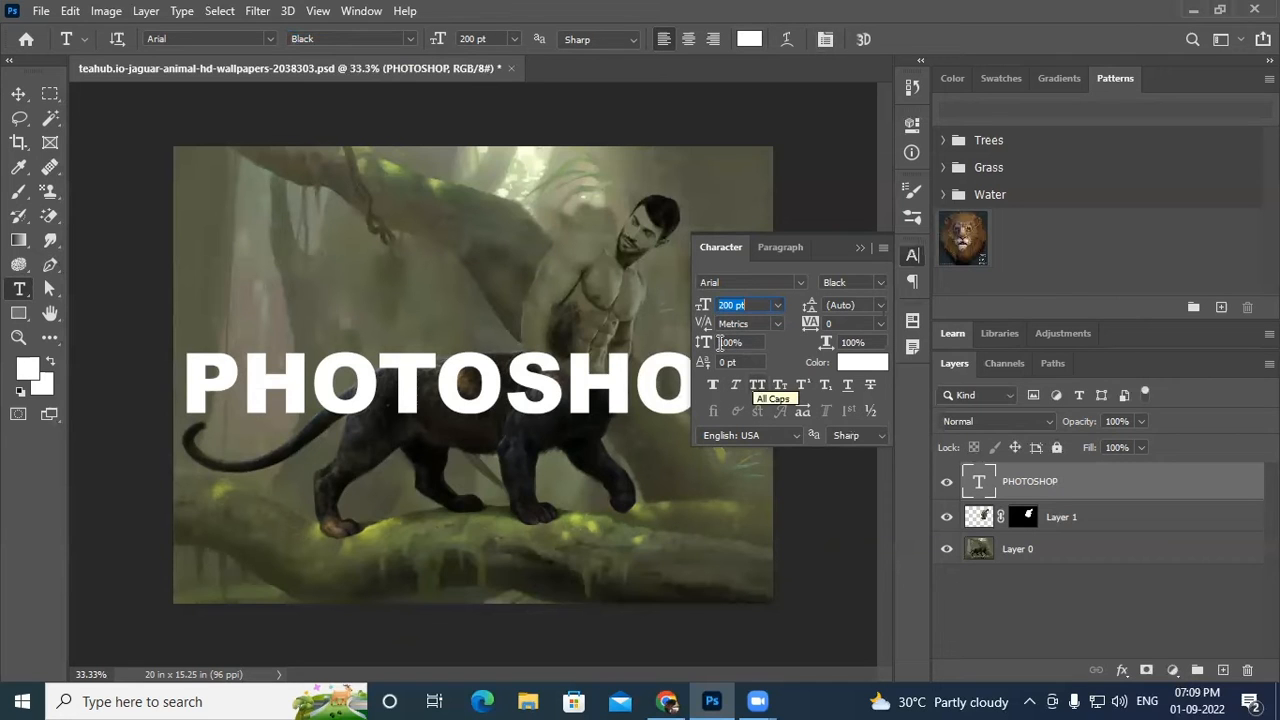
Step: Move the character settings clear of the PHOTOSHOP word, try Optical kerning on it and return the kerning to Metrics
left_click_drag(838, 246, 815, 152)
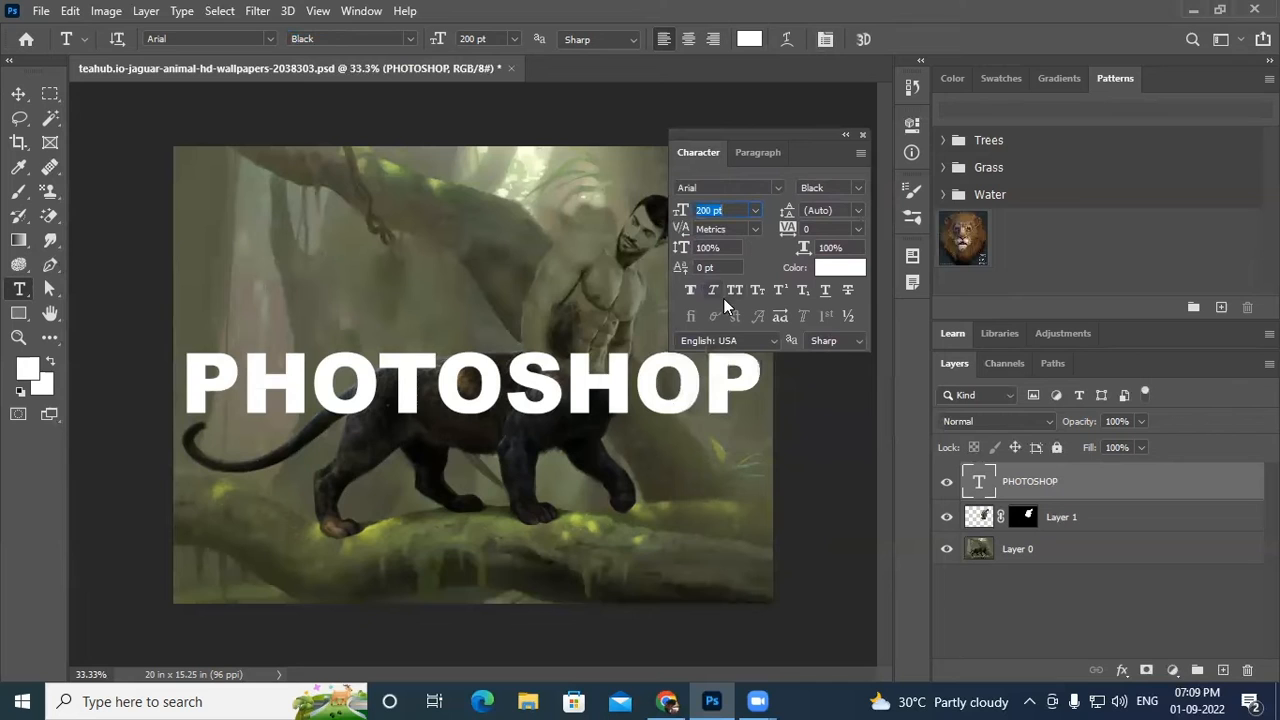
left_click(712, 229)
left_click(757, 229)
left_click(745, 264)
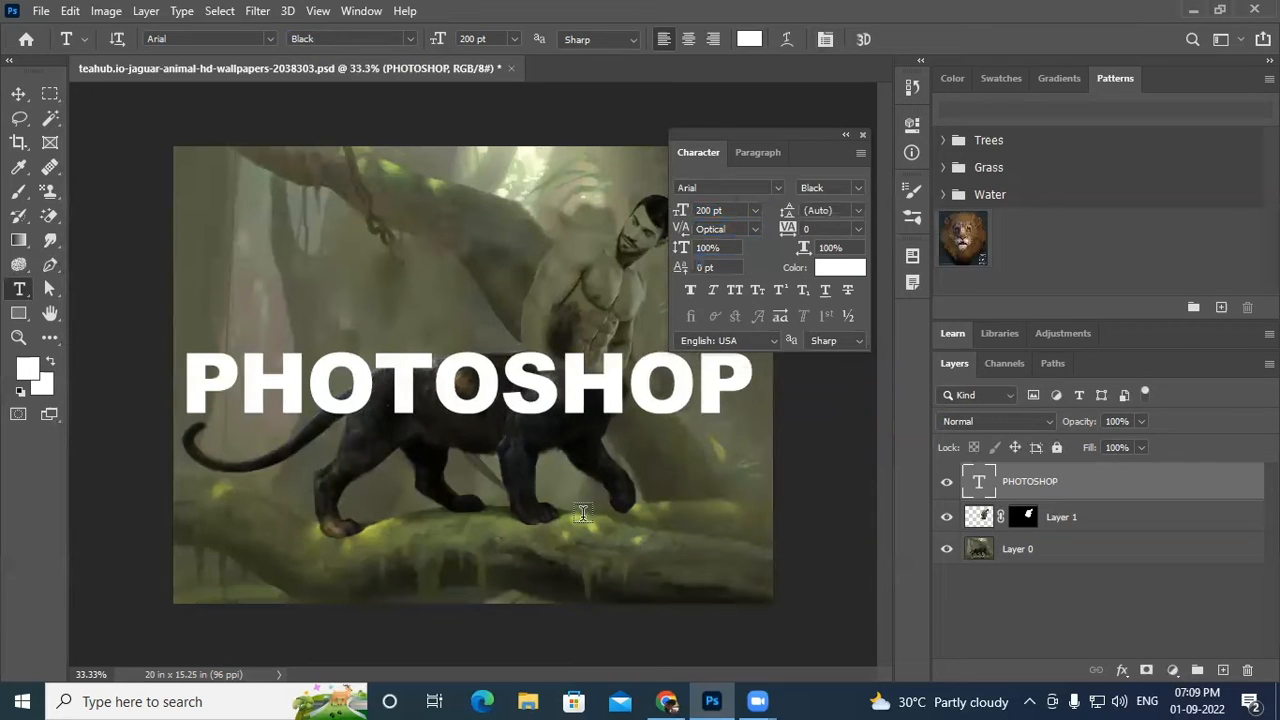
left_click(757, 229)
left_click(729, 246)
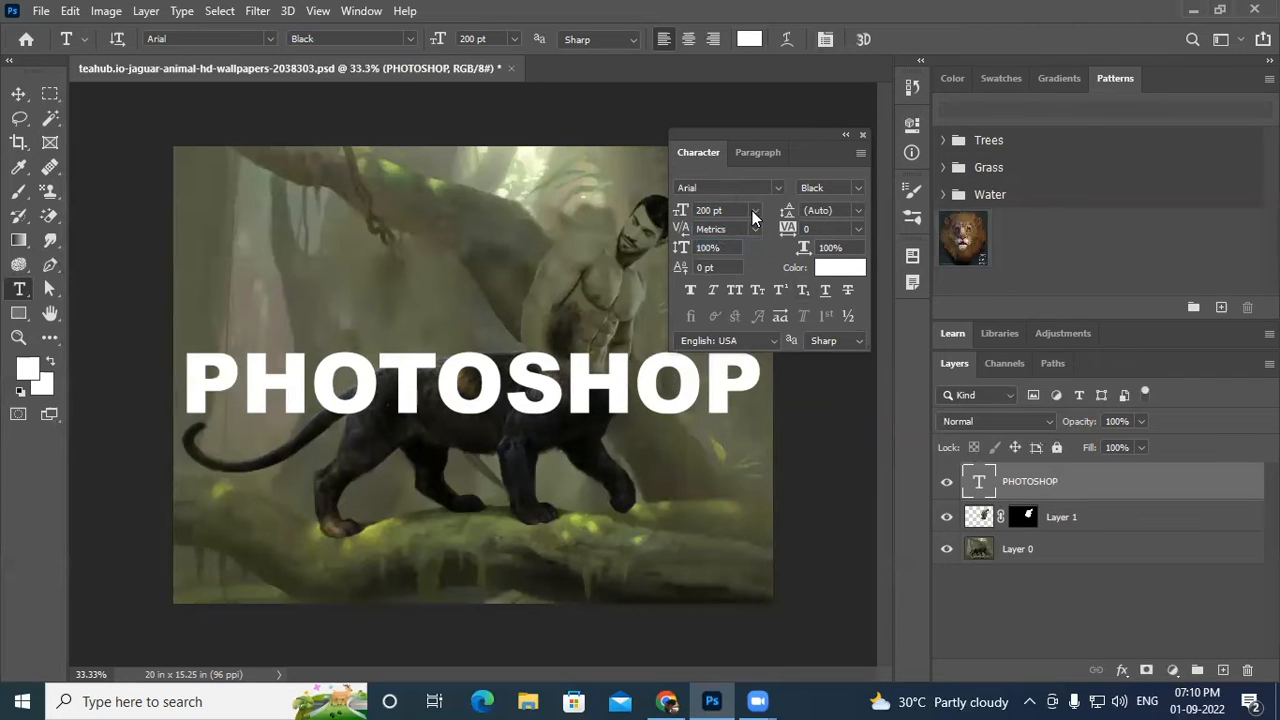
Step: Set the kerning of the PHOTOSHOP text to Optical
left_click(754, 211)
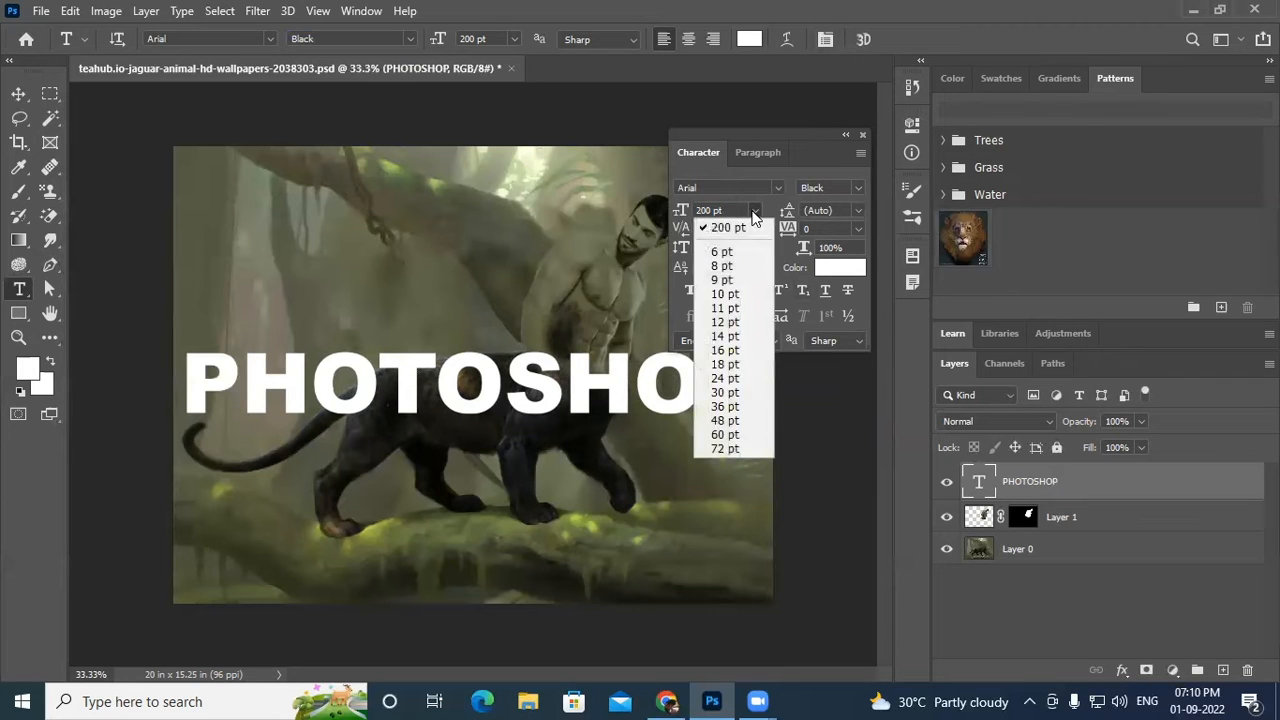
left_click(718, 150)
left_click(757, 229)
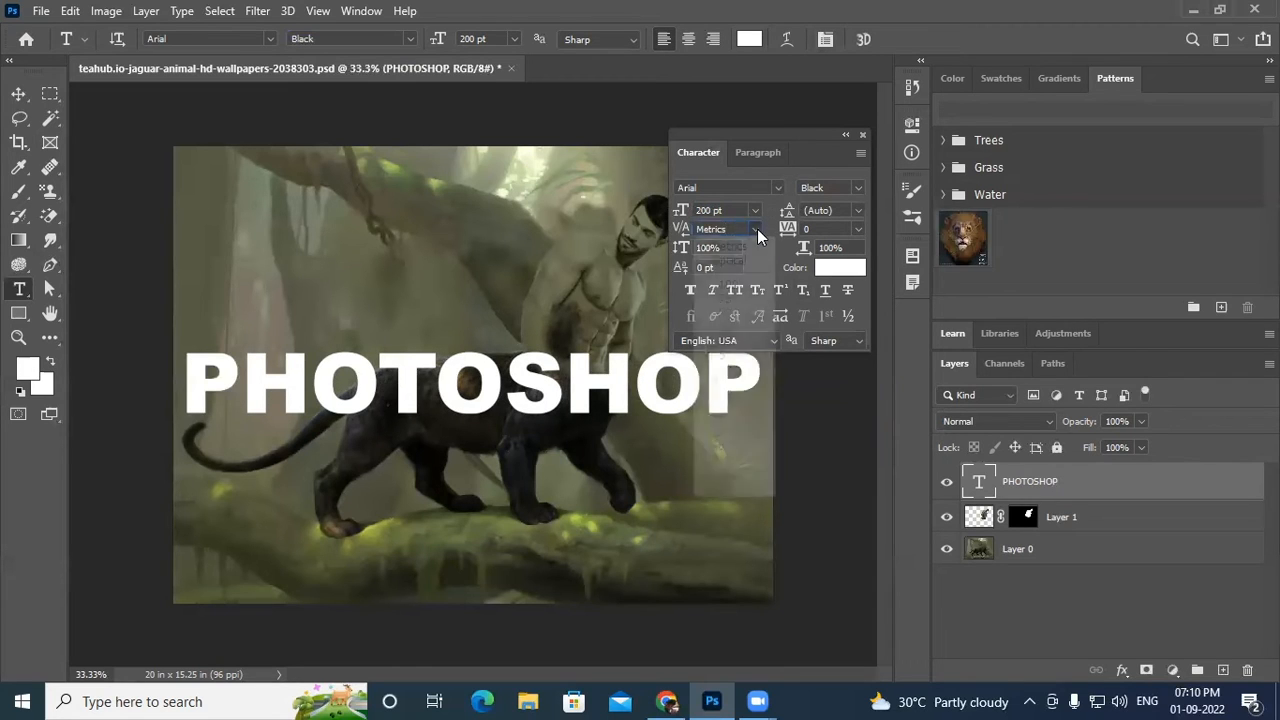
left_click(737, 259)
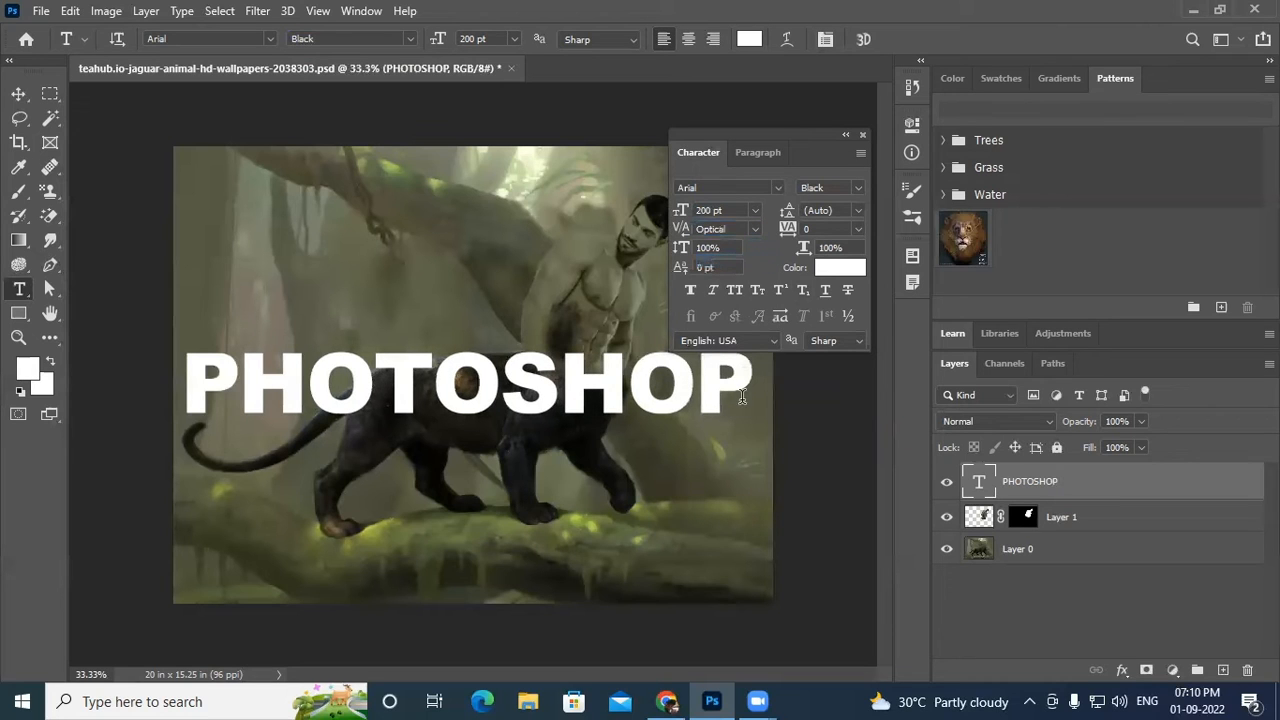
Step: Try 0 and Optical kerning on the PHOTOSHOP text, and set its kerning to Metrics
left_click(759, 229)
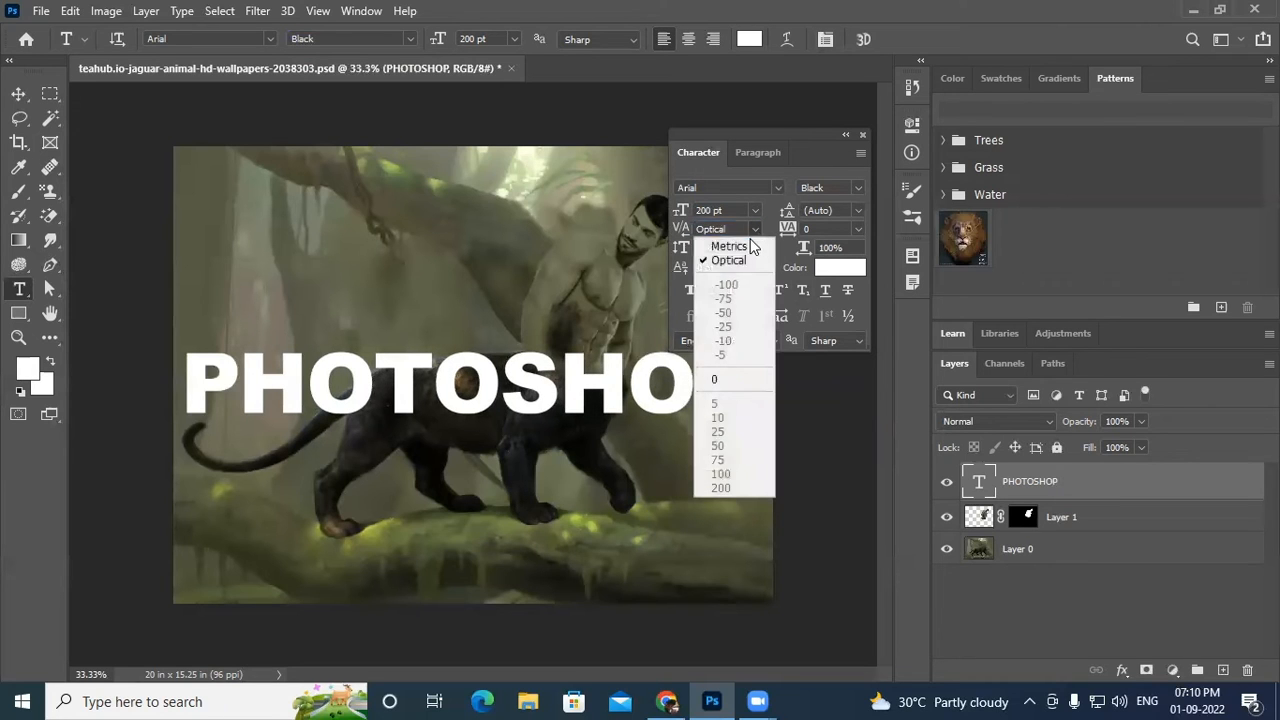
left_click(722, 374)
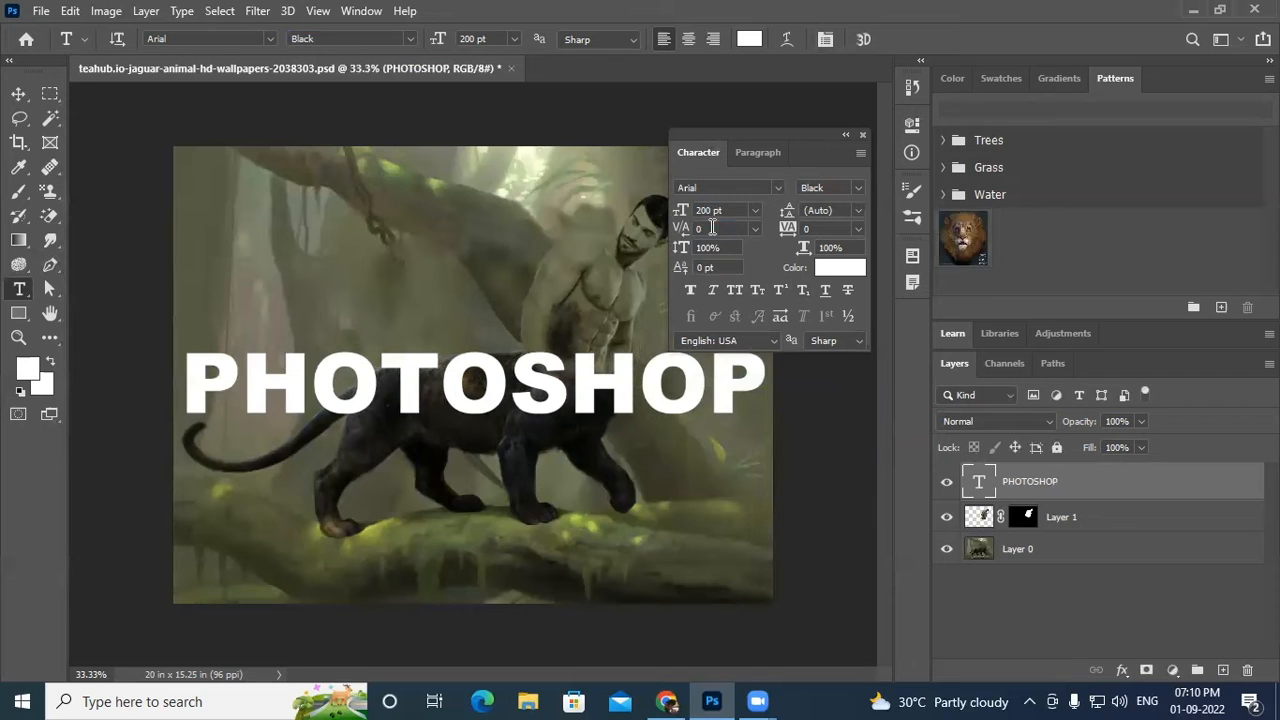
left_click(756, 228)
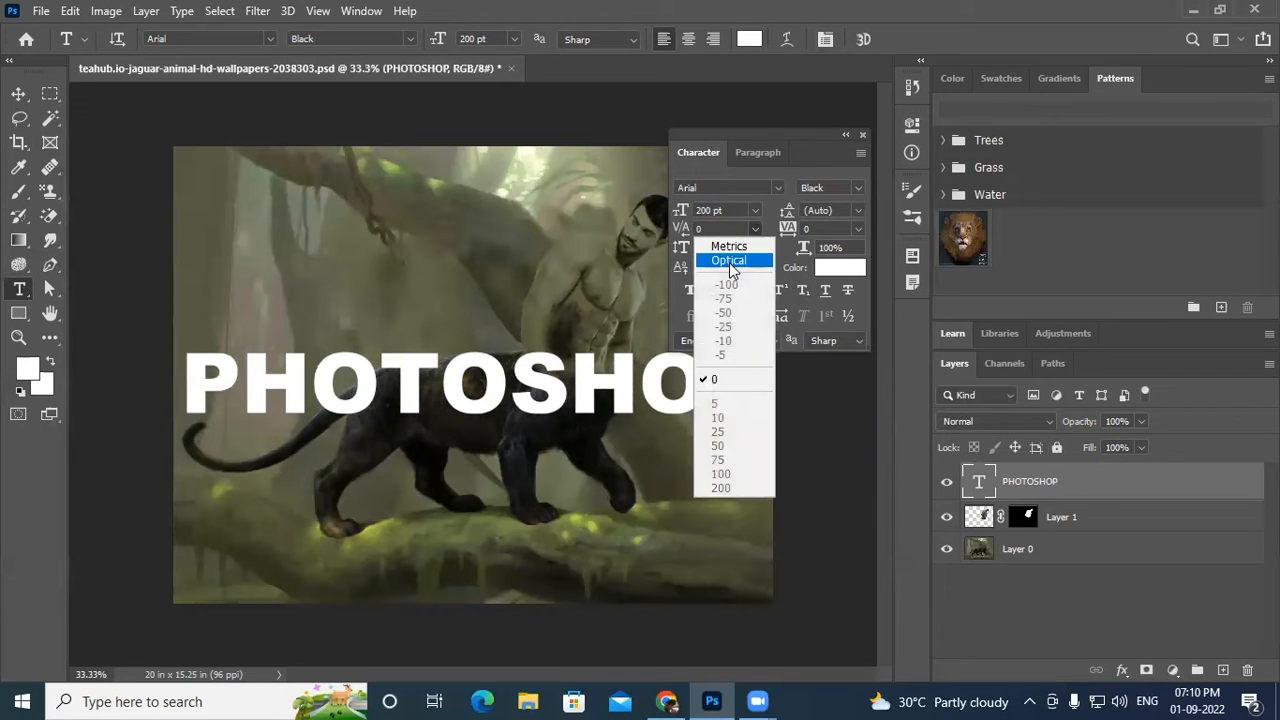
left_click(729, 261)
left_click(755, 228)
left_click(754, 244)
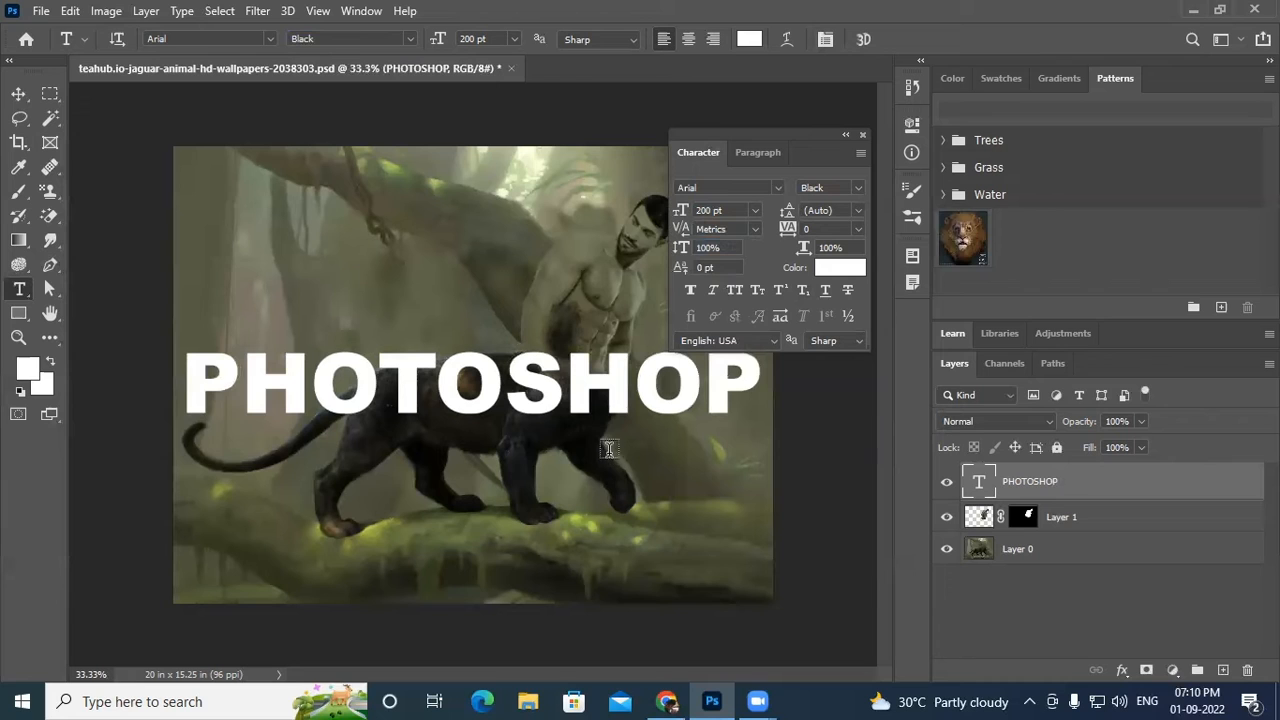
Step: Try Optical kerning on only the letters HO of PHOTOSHOP and return them to Metrics
left_click_drag(244, 383, 378, 385)
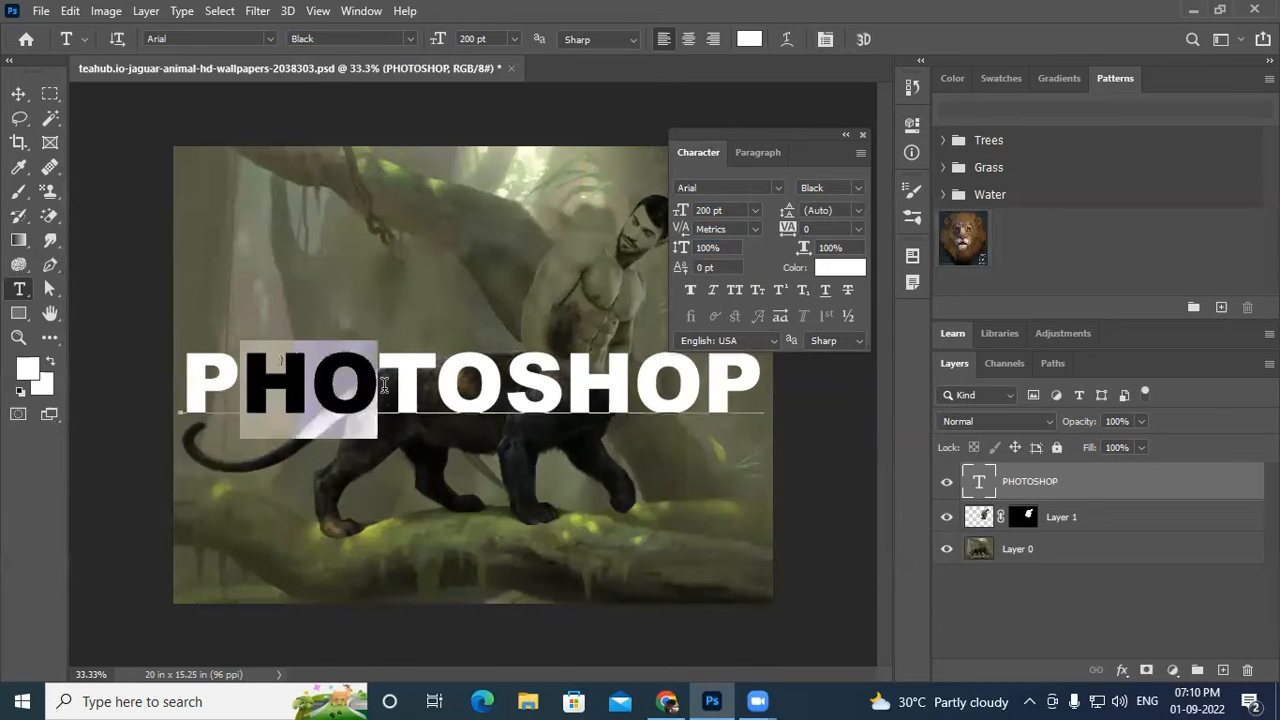
left_click(755, 228)
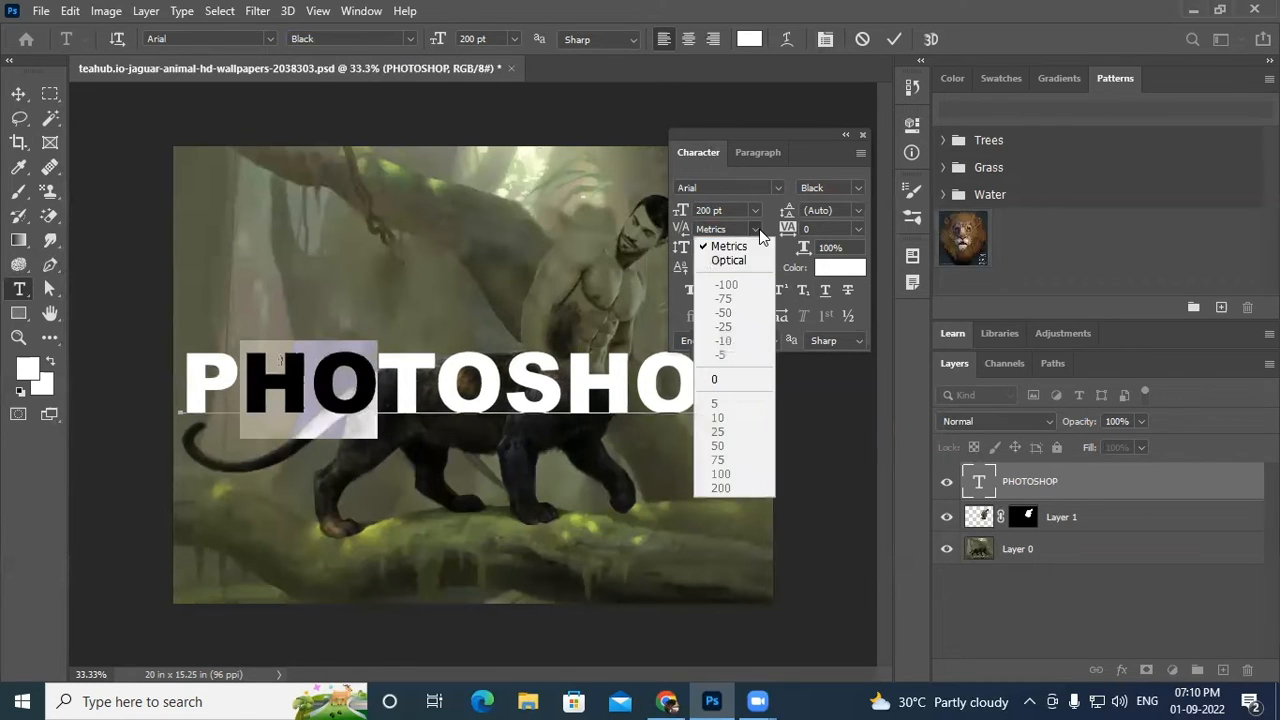
left_click(750, 253)
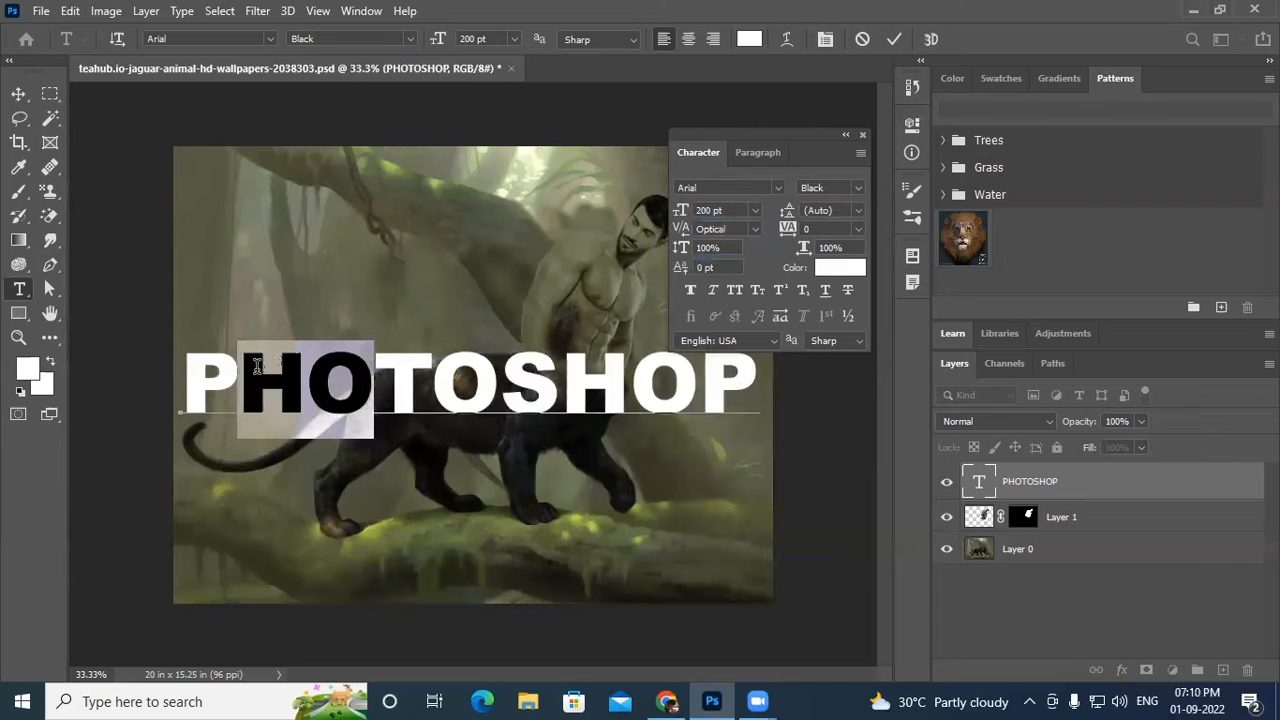
left_click(757, 228)
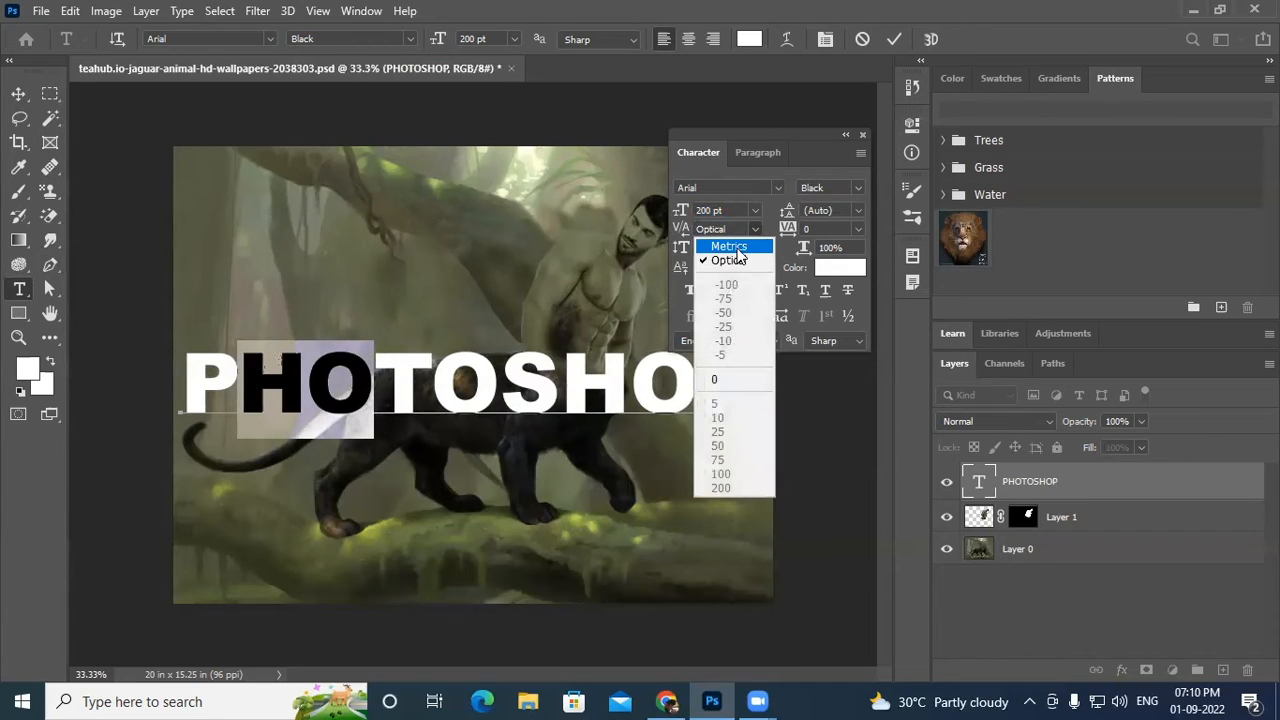
left_click(728, 246)
left_click(448, 388)
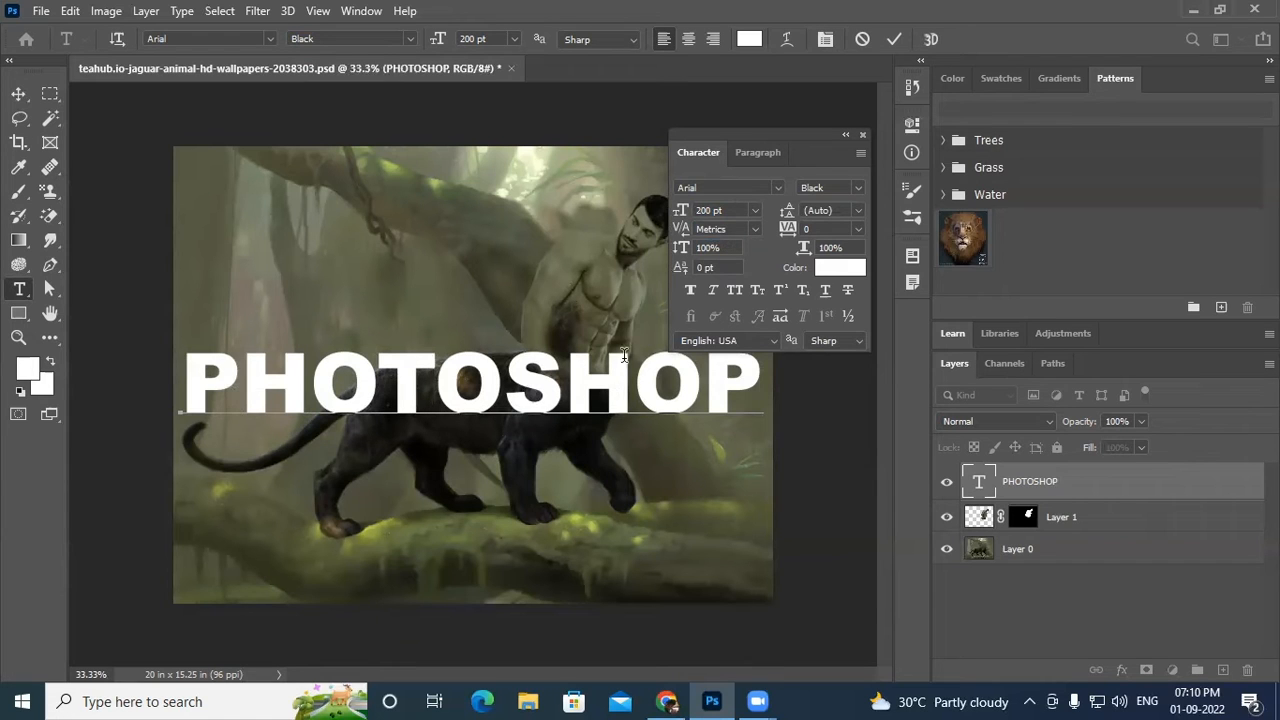
left_click_drag(184, 385, 797, 393)
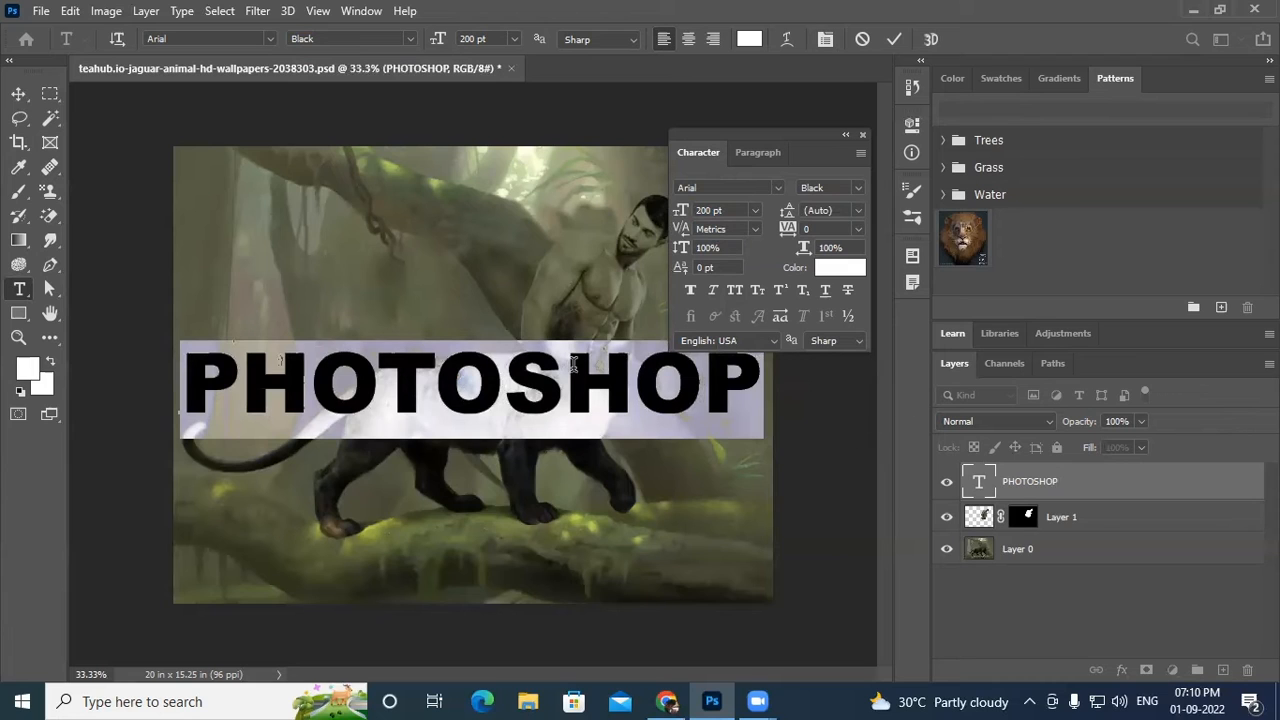
left_click(380, 410)
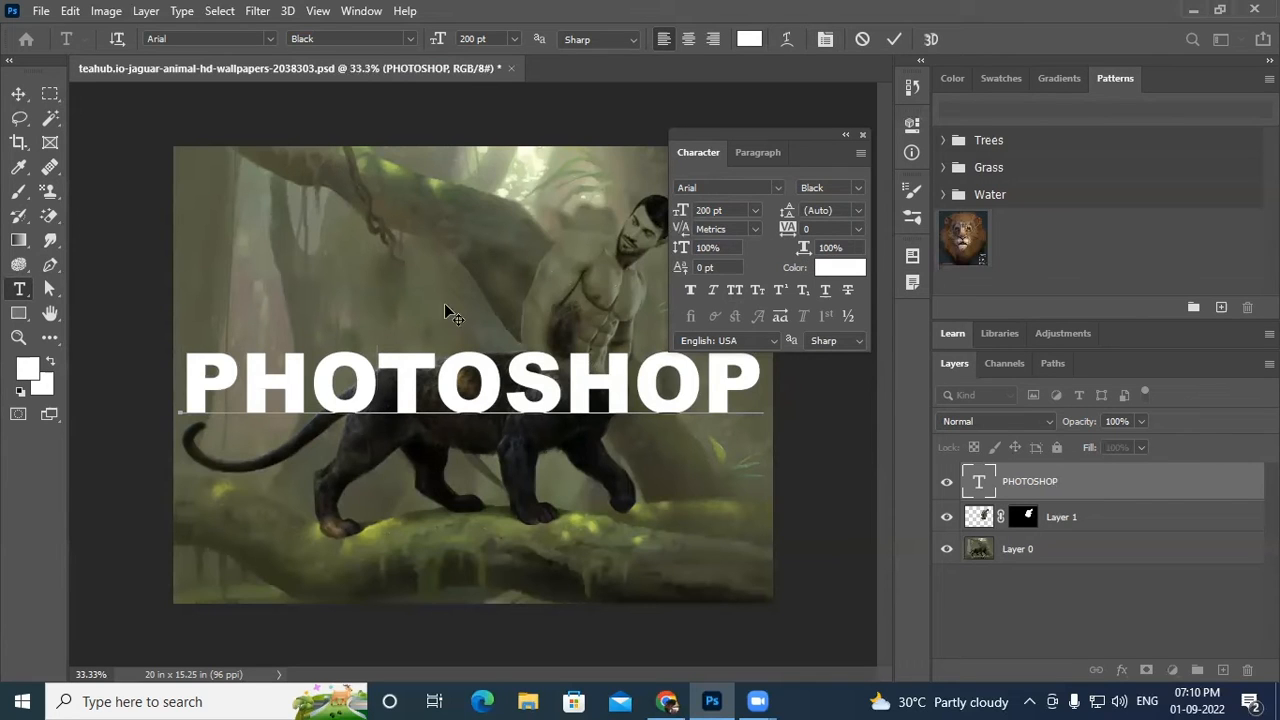
left_click_drag(193, 374, 877, 412)
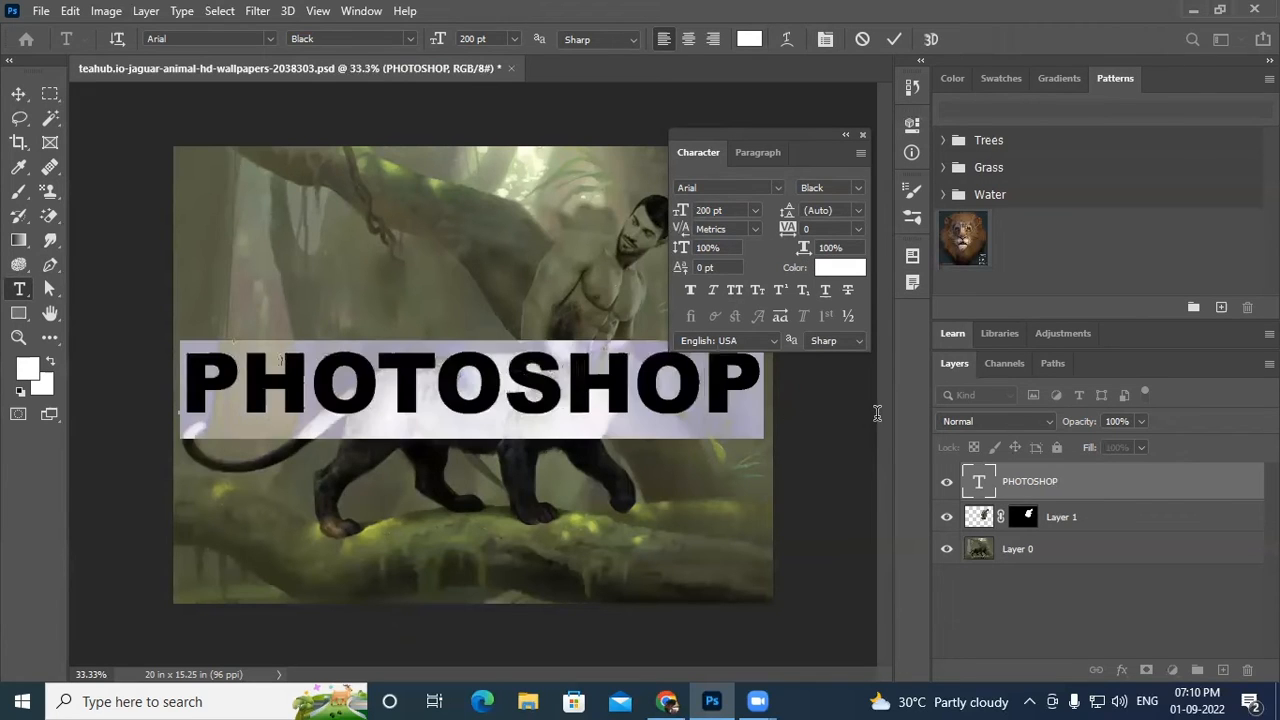
left_click(197, 363)
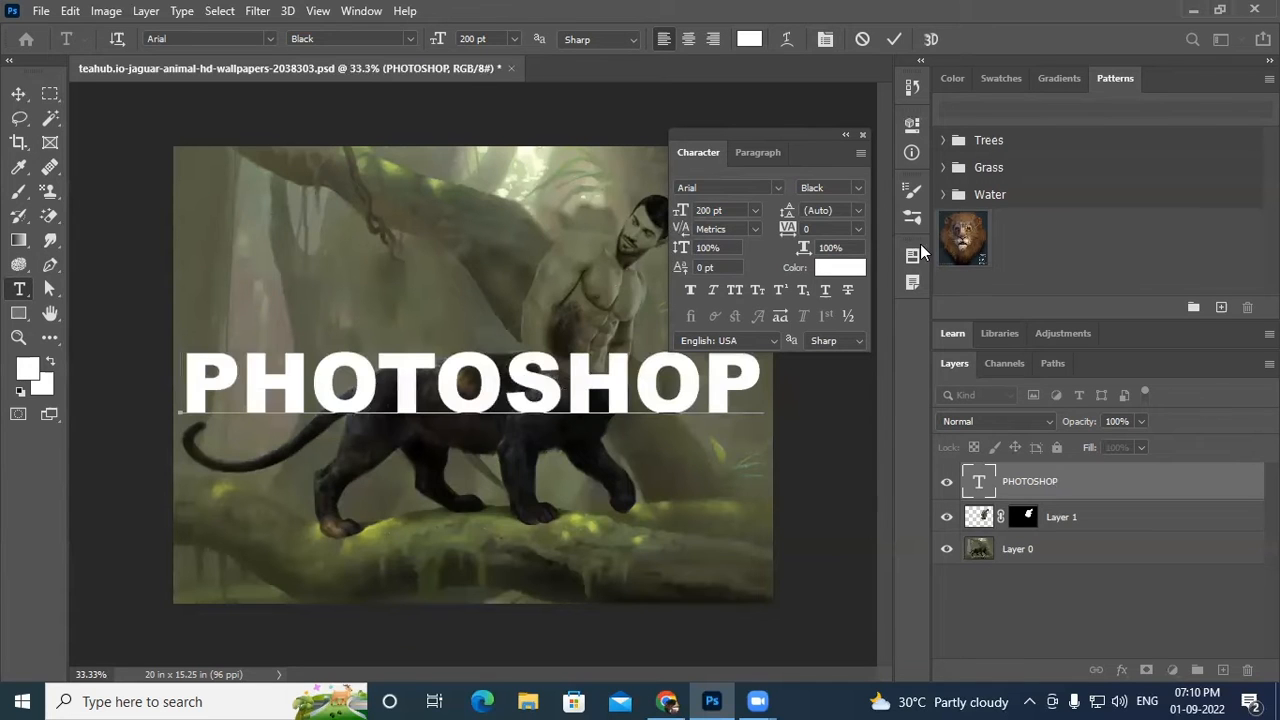
Step: Try widening the tracking of the whole PHOTOSHOP word to 260, 760 and 2080, and return it to 0
left_click(812, 229)
type("500")
left_click_drag(182, 378, 814, 434)
left_click_drag(789, 236, 792, 237)
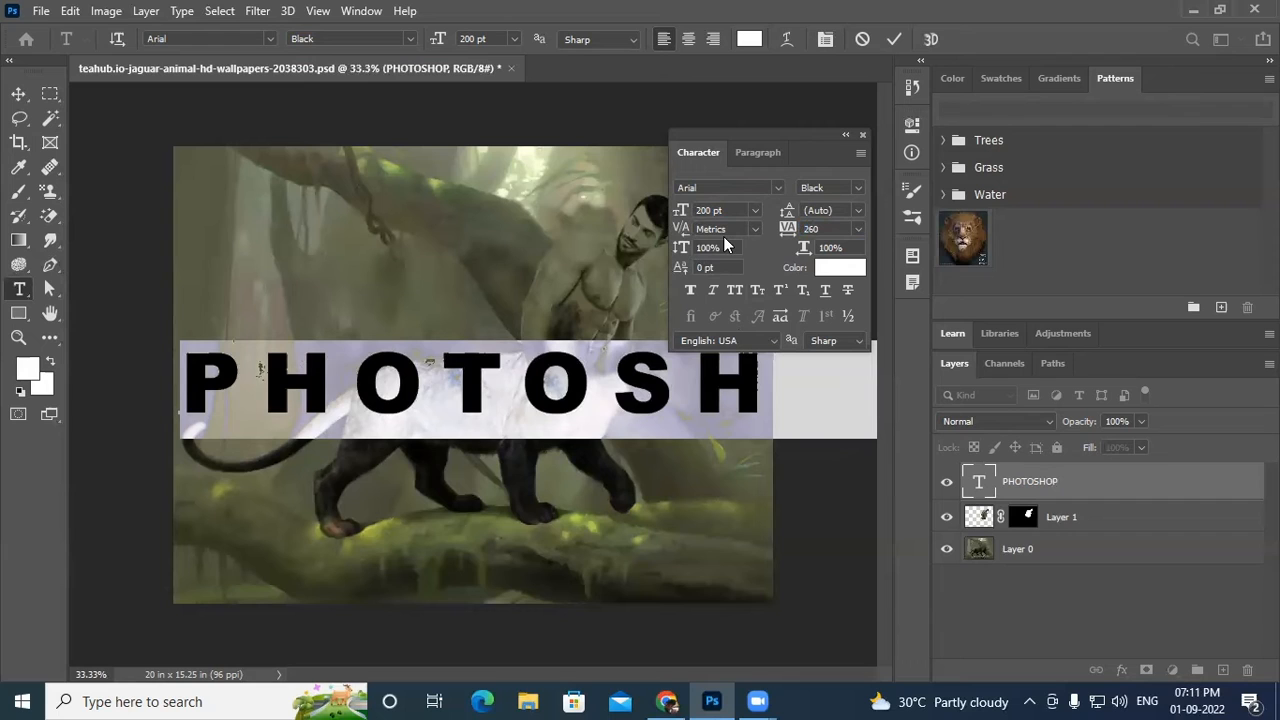
left_click_drag(789, 232, 811, 232)
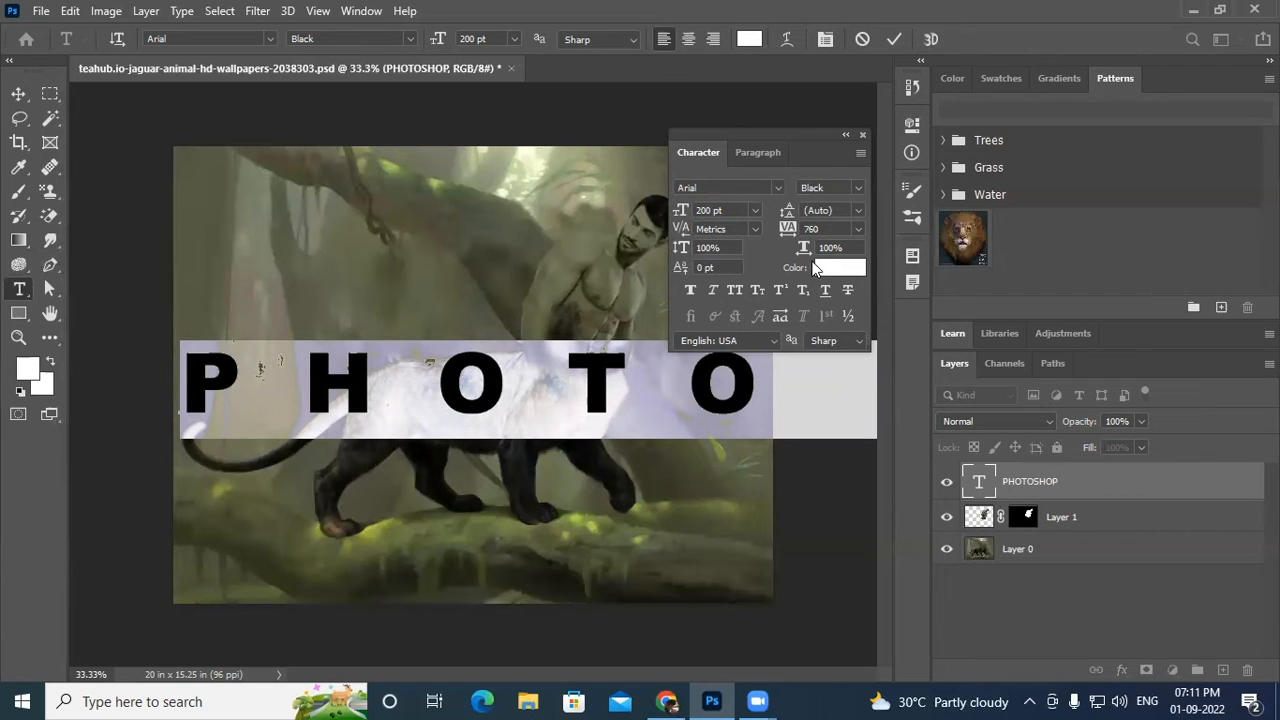
left_click(800, 230)
left_click_drag(786, 232, 846, 243)
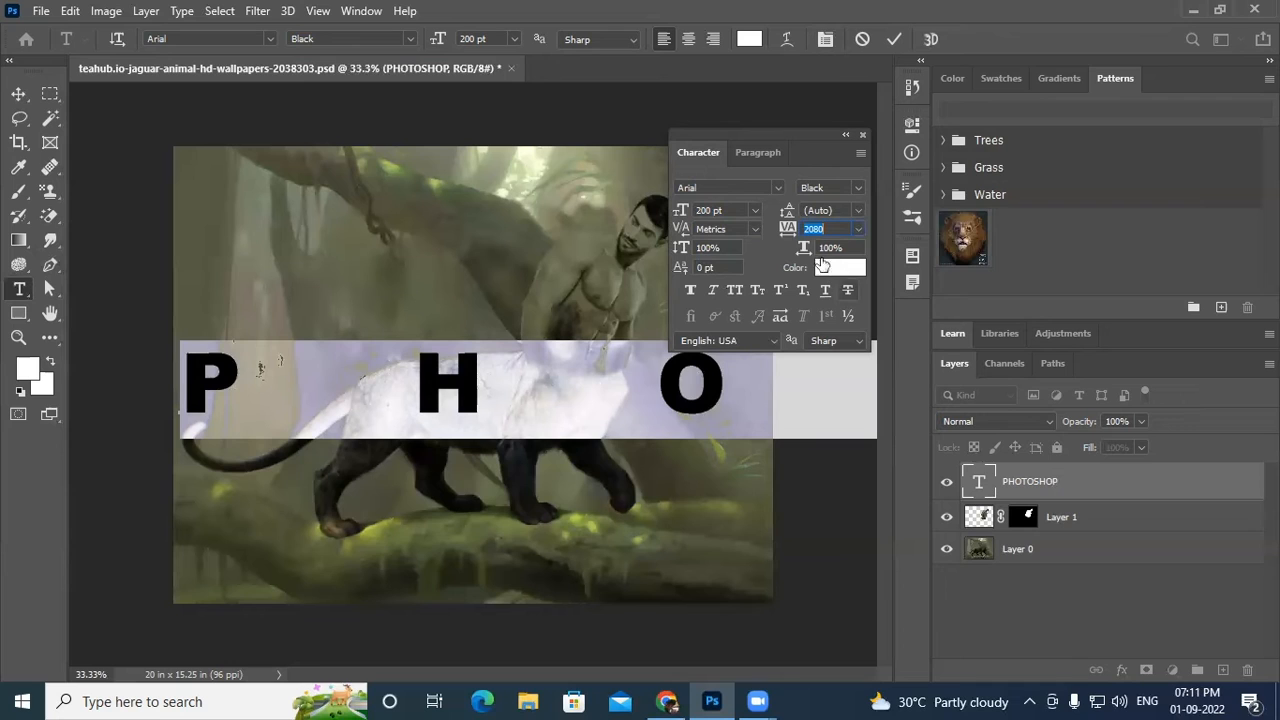
mouse_move(787, 229)
left_mouse_down()
mouse_move(735, 236)
mouse_move(777, 232)
mouse_move(763, 235)
left_mouse_up()
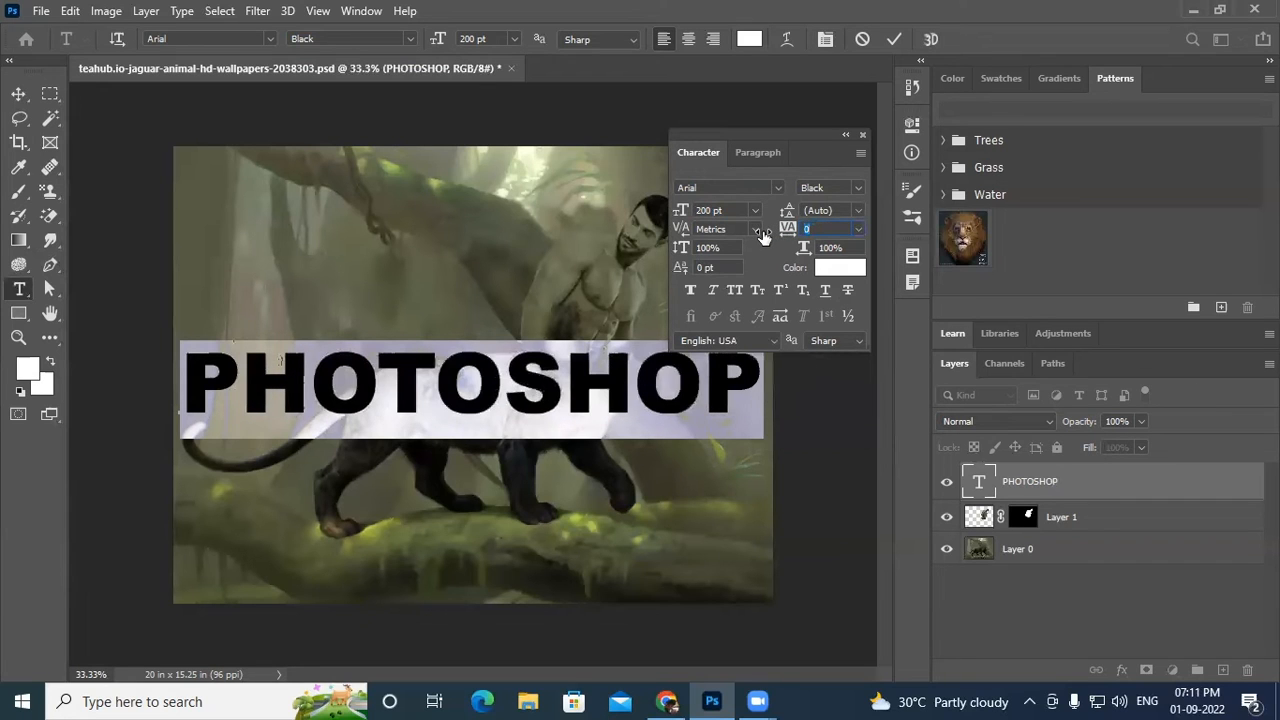
Step: Try tightening the tracking of the PHOTOSHOP word to -75, -100 and -320, and reset it to 0
left_click(858, 228)
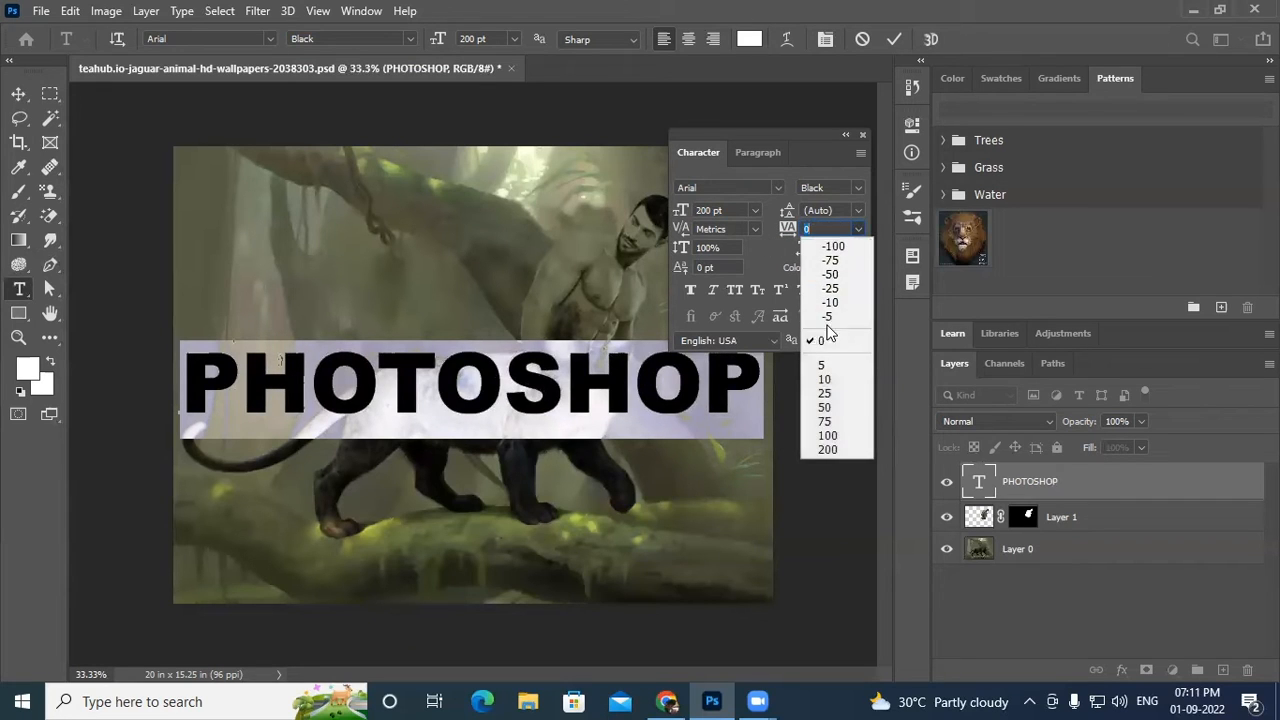
left_click(834, 262)
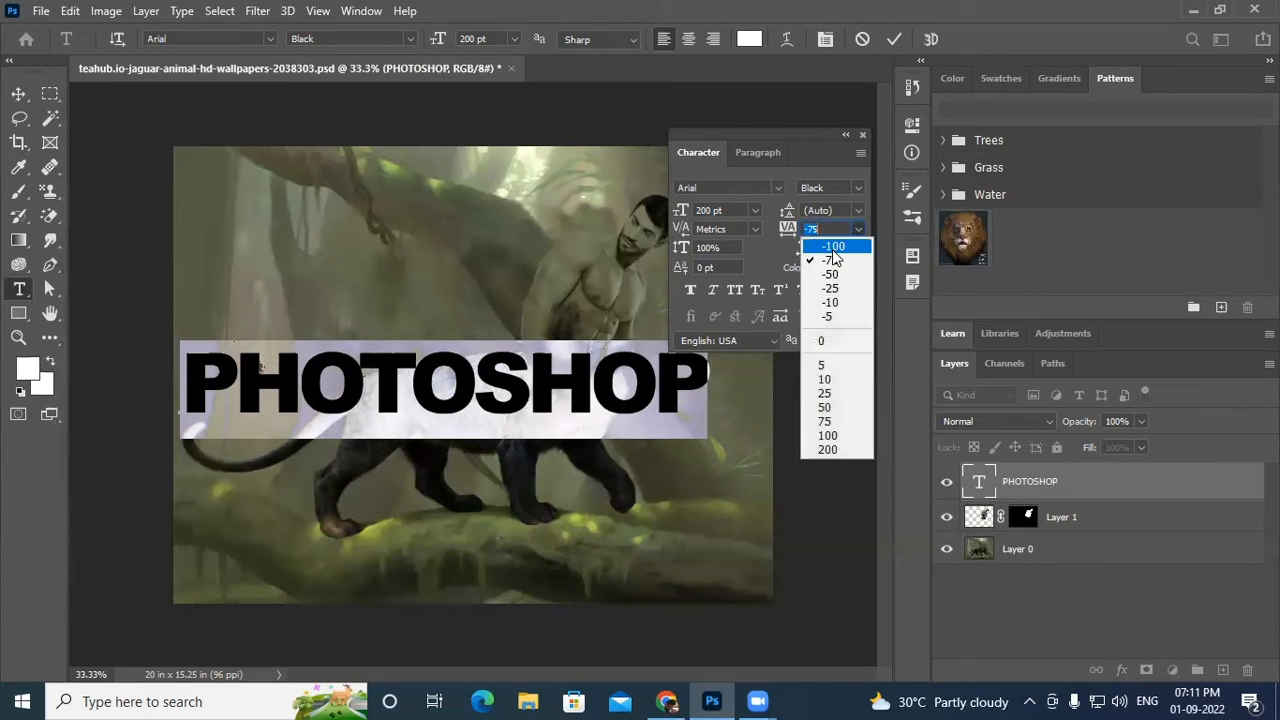
left_click(832, 246)
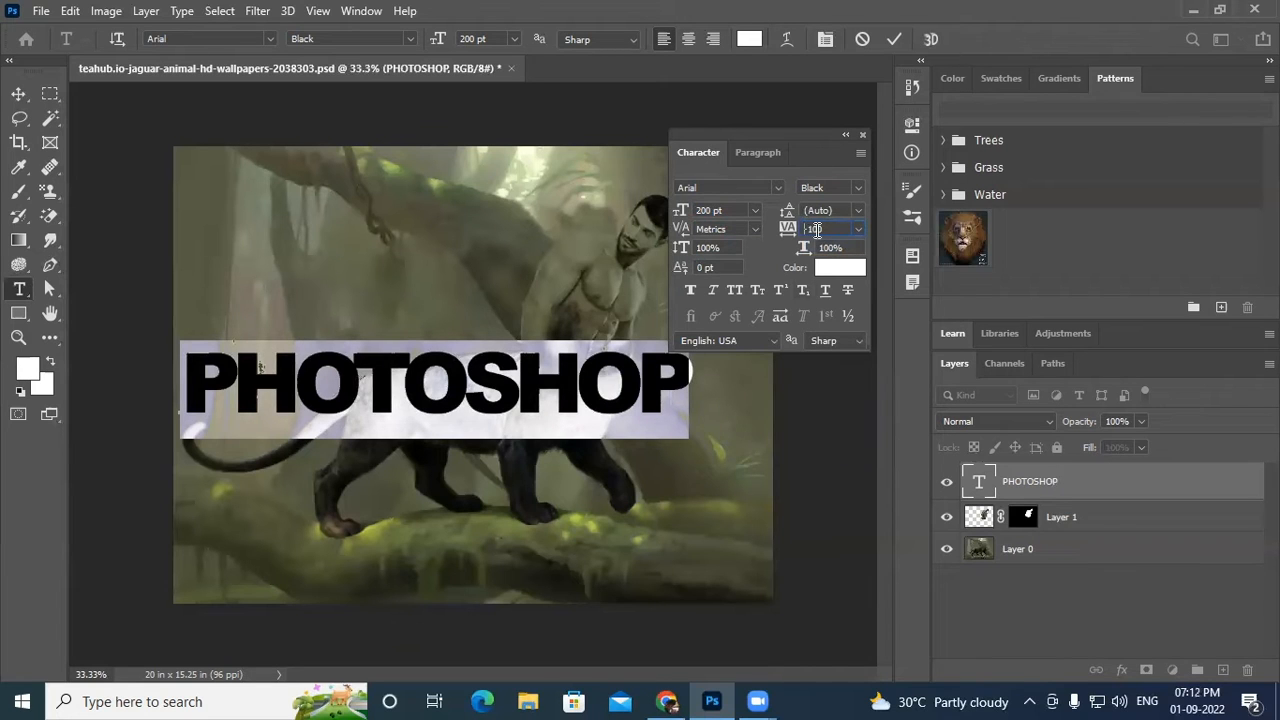
left_click_drag(793, 232, 782, 233)
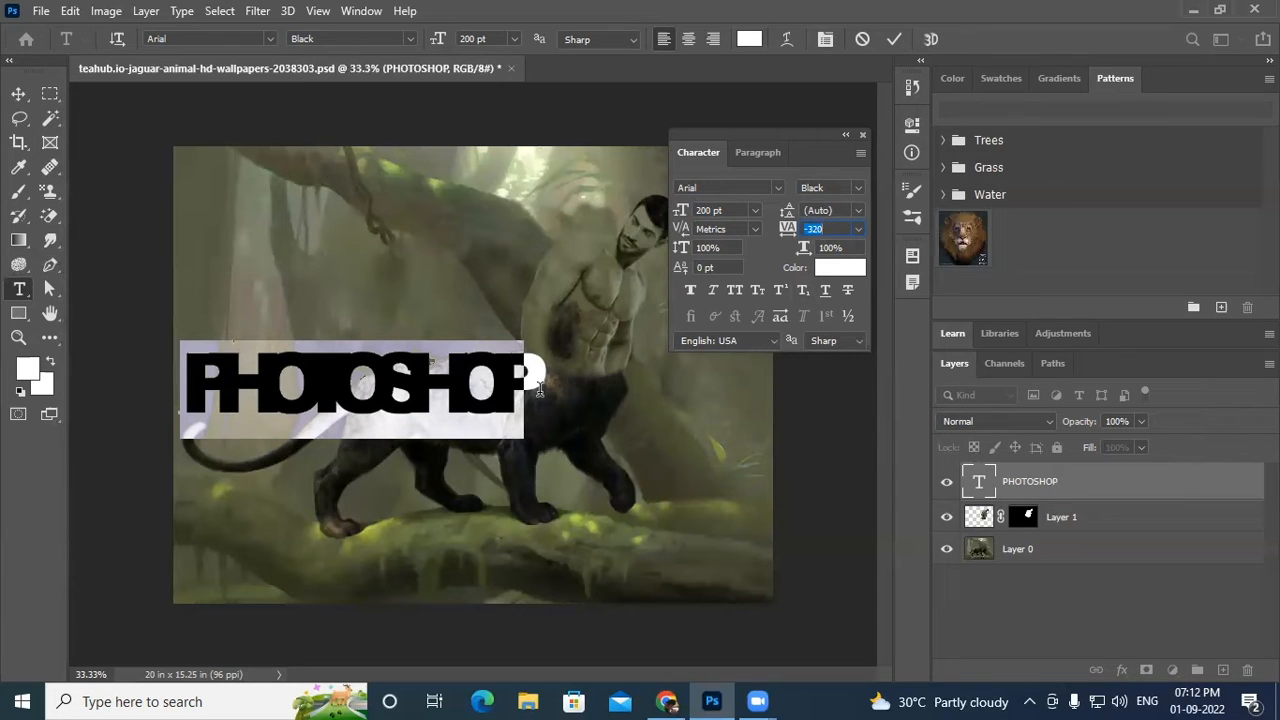
left_click(856, 231)
left_click(828, 343)
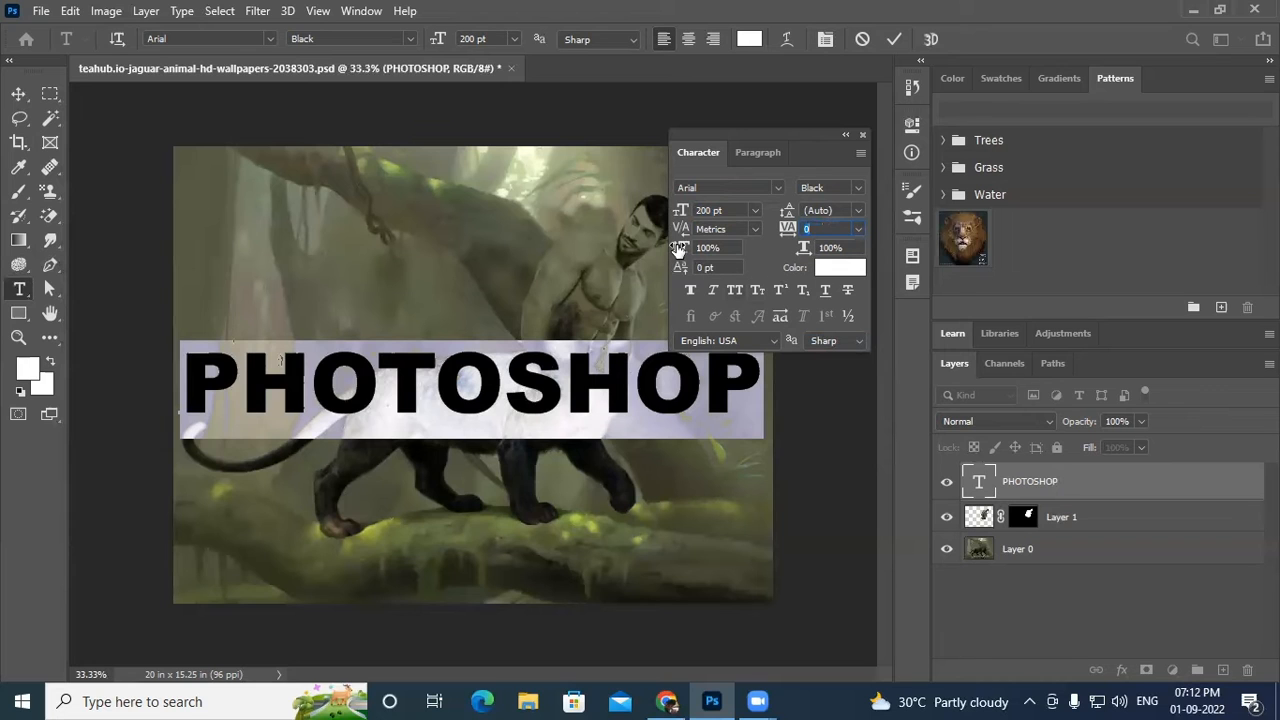
Step: Set the vertical scale of the whole PHOTOSHOP word to 260% and that of its first letter P to 367%
left_click_drag(683, 250, 833, 255)
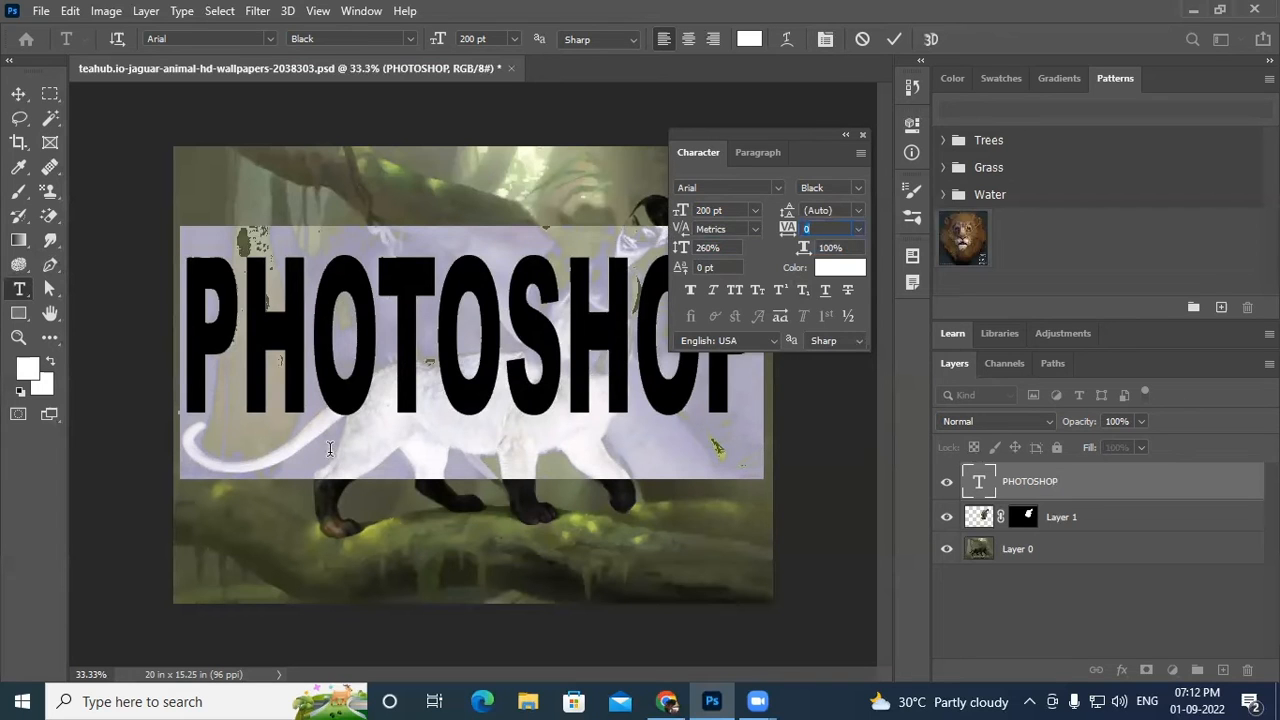
left_click(204, 383)
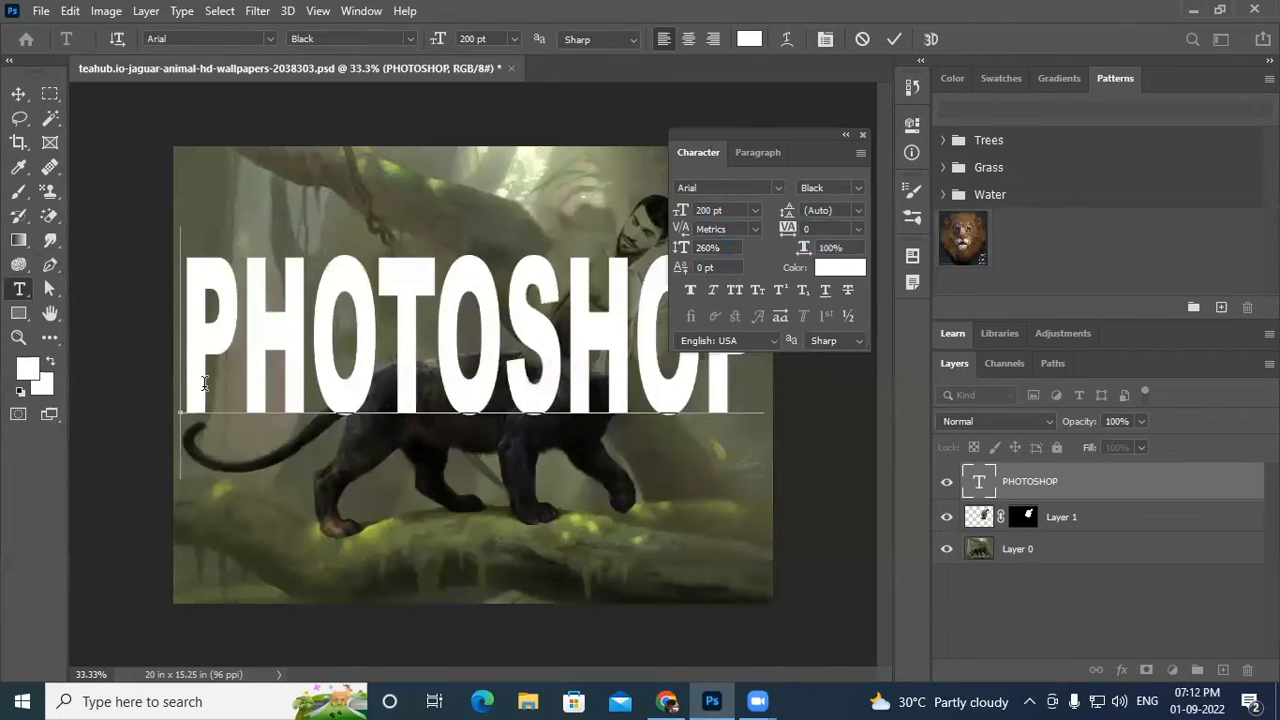
left_click_drag(199, 385, 229, 386)
left_click_drag(686, 257, 785, 266)
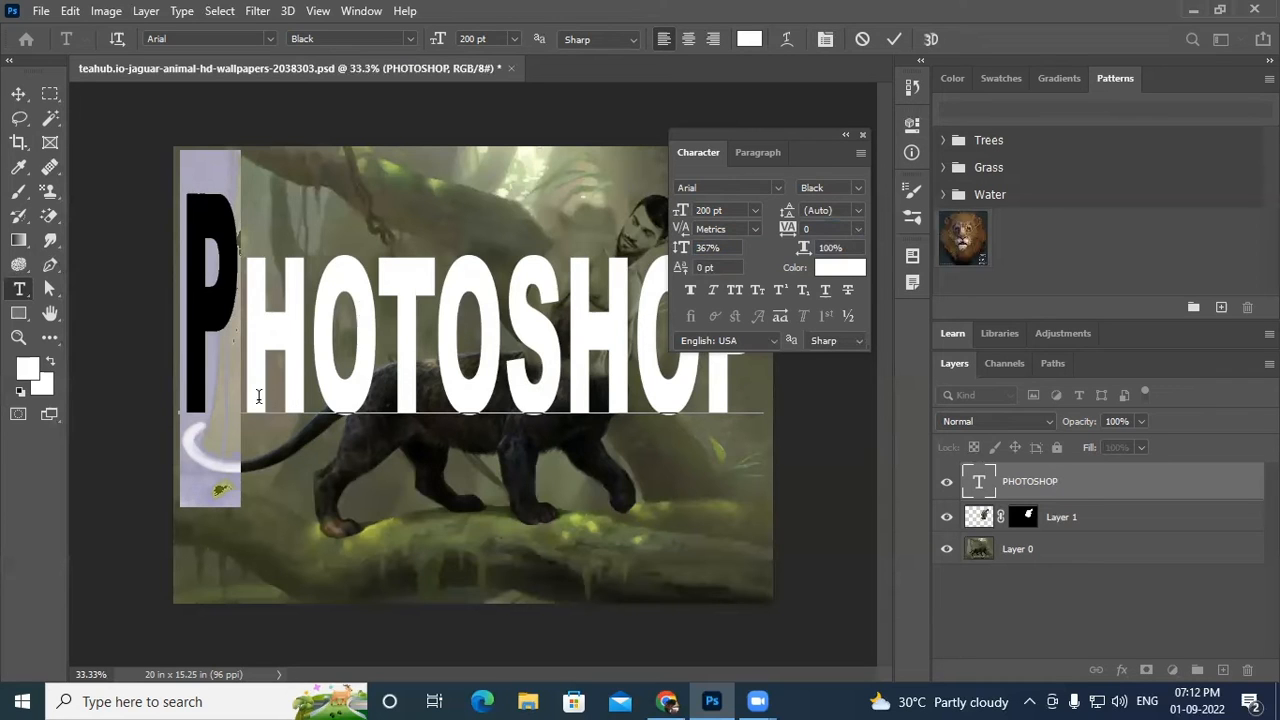
Step: Widen the first letter P of PHOTOSHOP to a horizontal scale of 184%
left_click_drag(184, 376, 234, 383)
left_click_drag(807, 255, 858, 249)
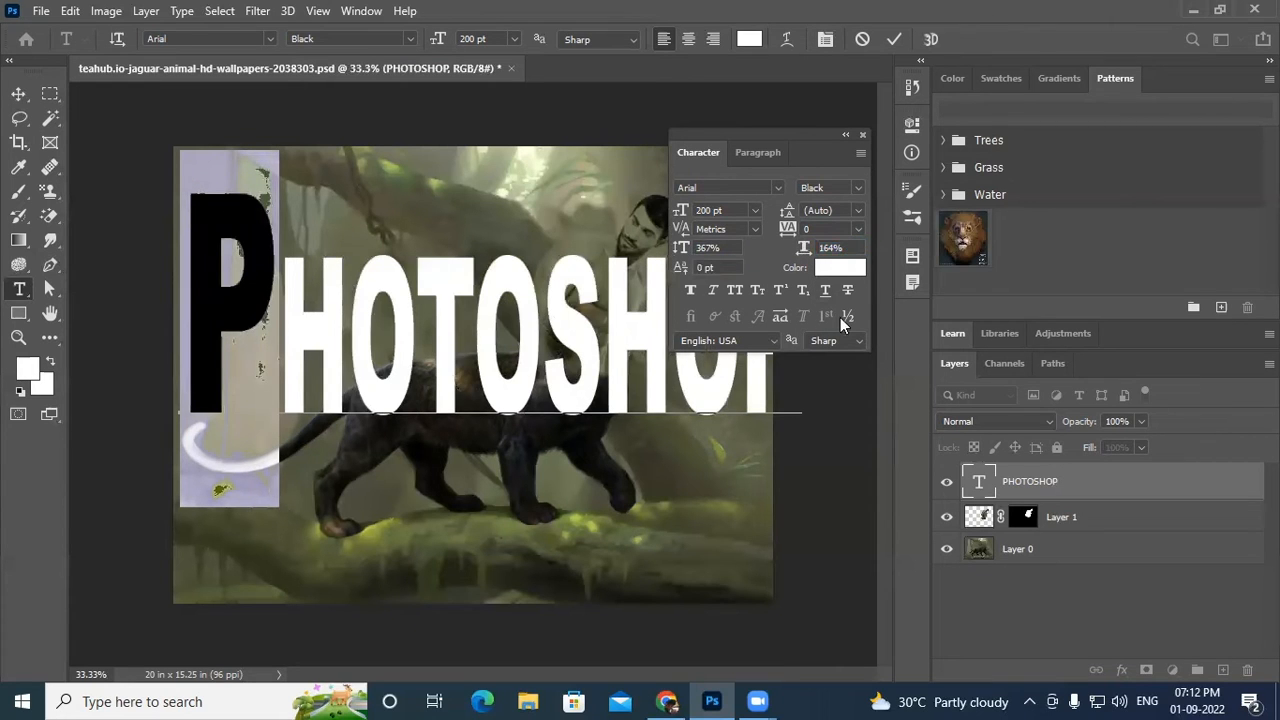
left_click_drag(808, 251, 806, 266)
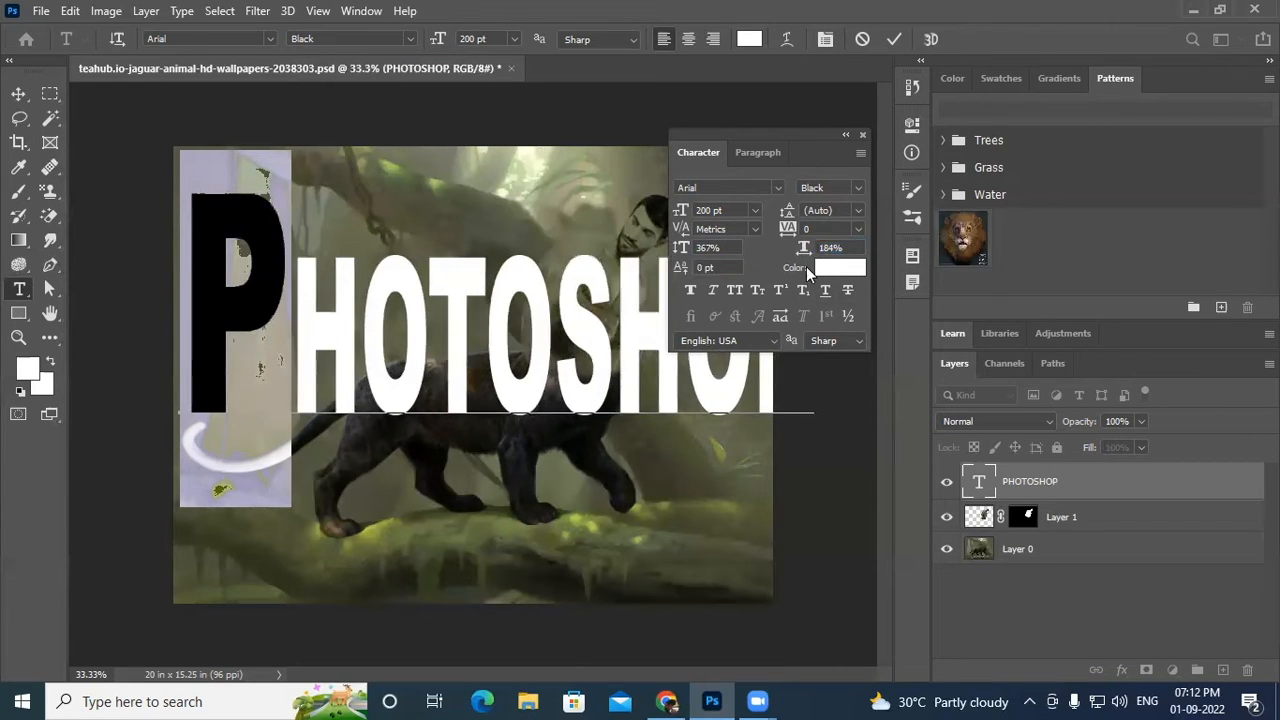
left_click(485, 303)
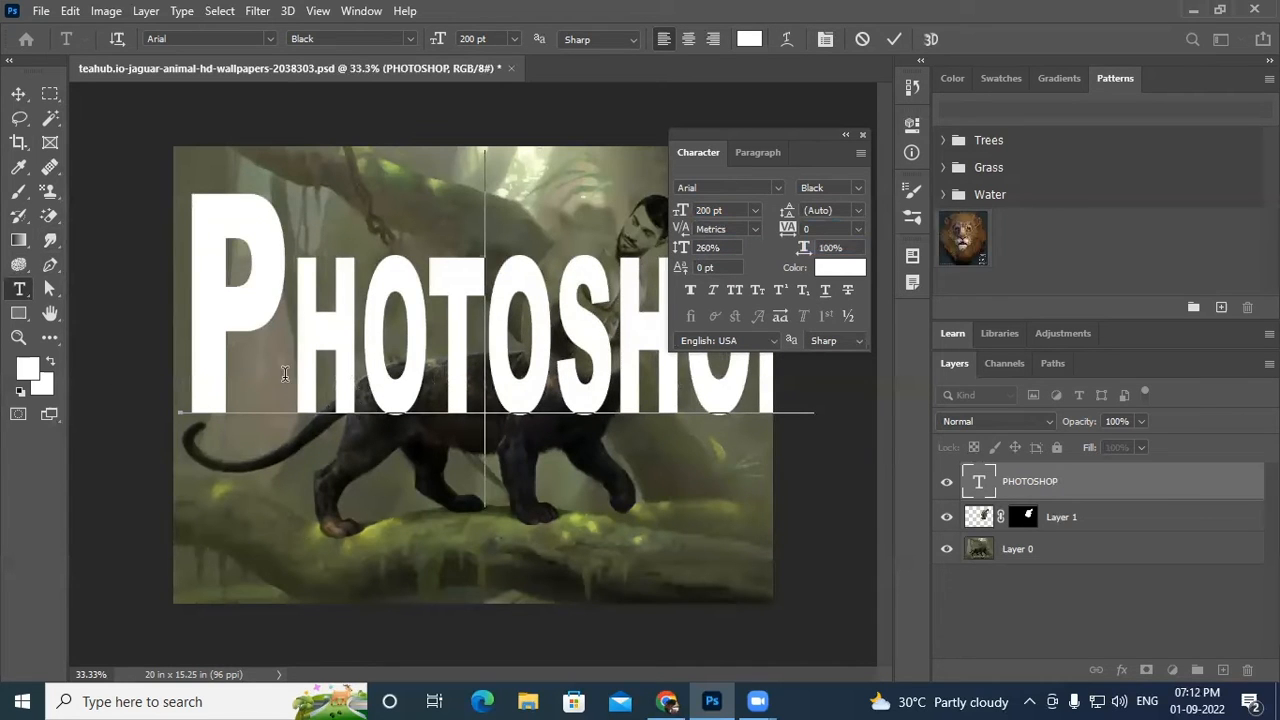
left_click_drag(206, 359, 1025, 465)
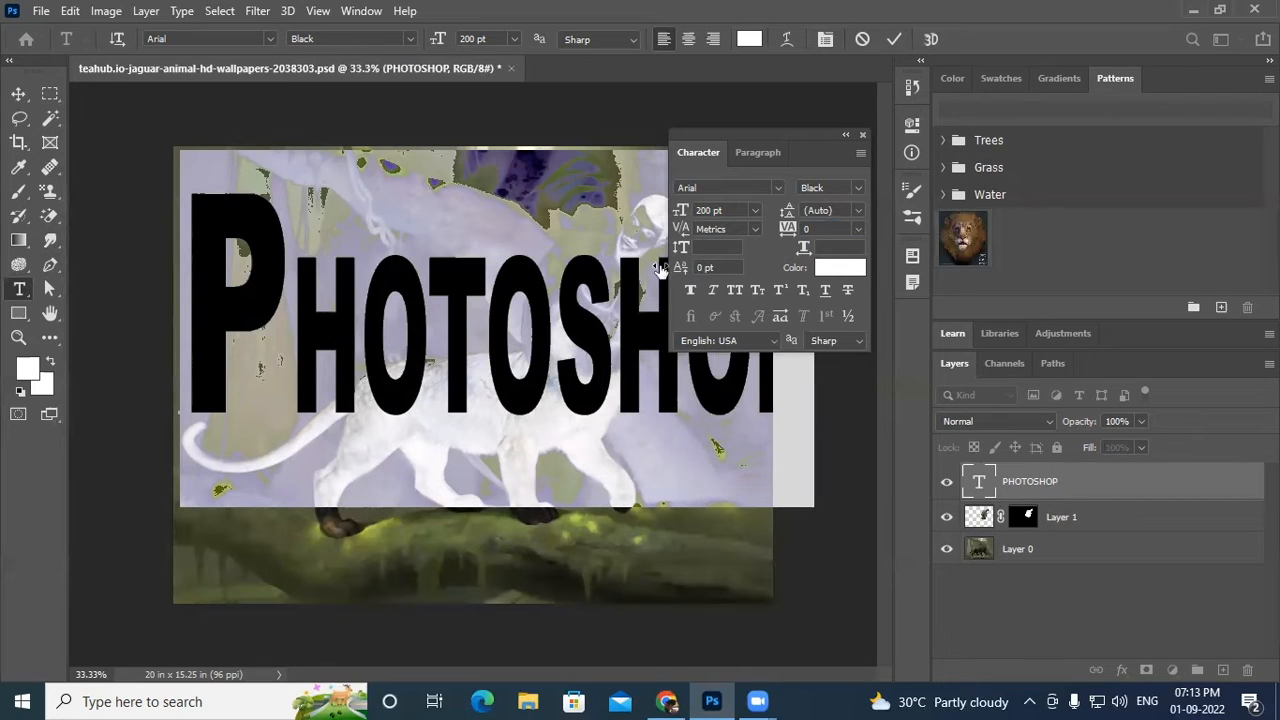
left_click(287, 333)
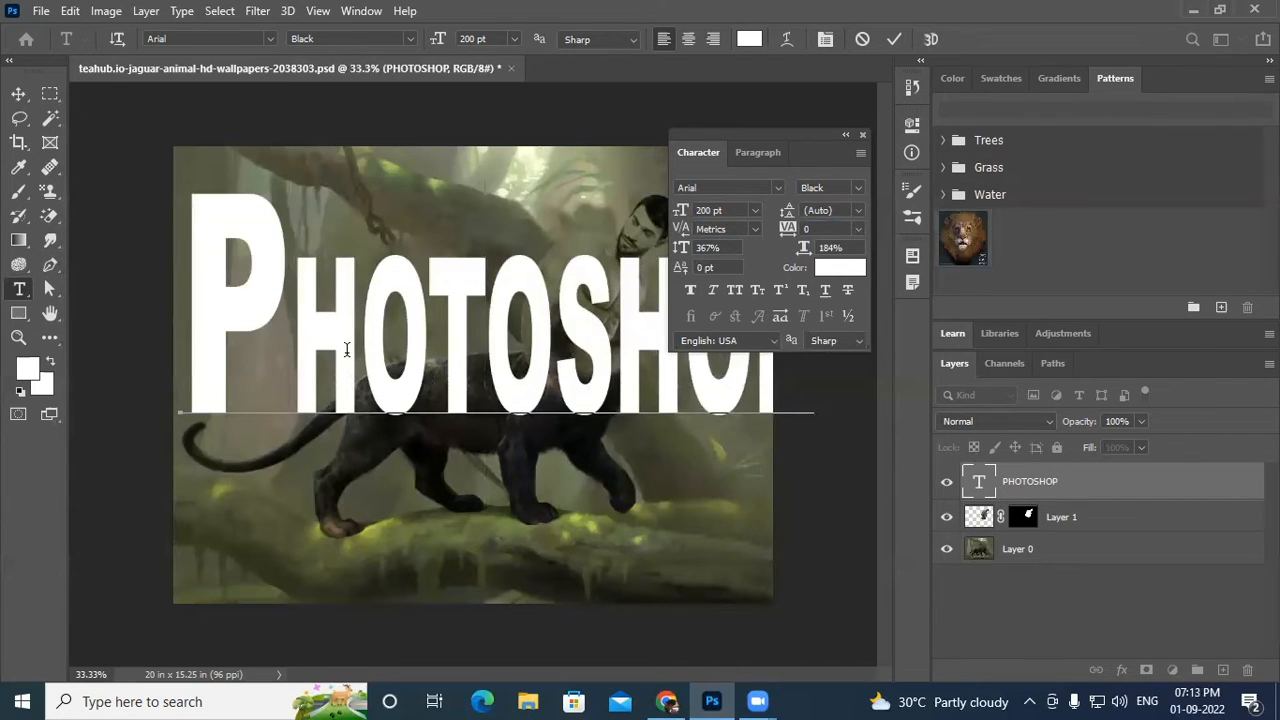
key("ctrl+a")
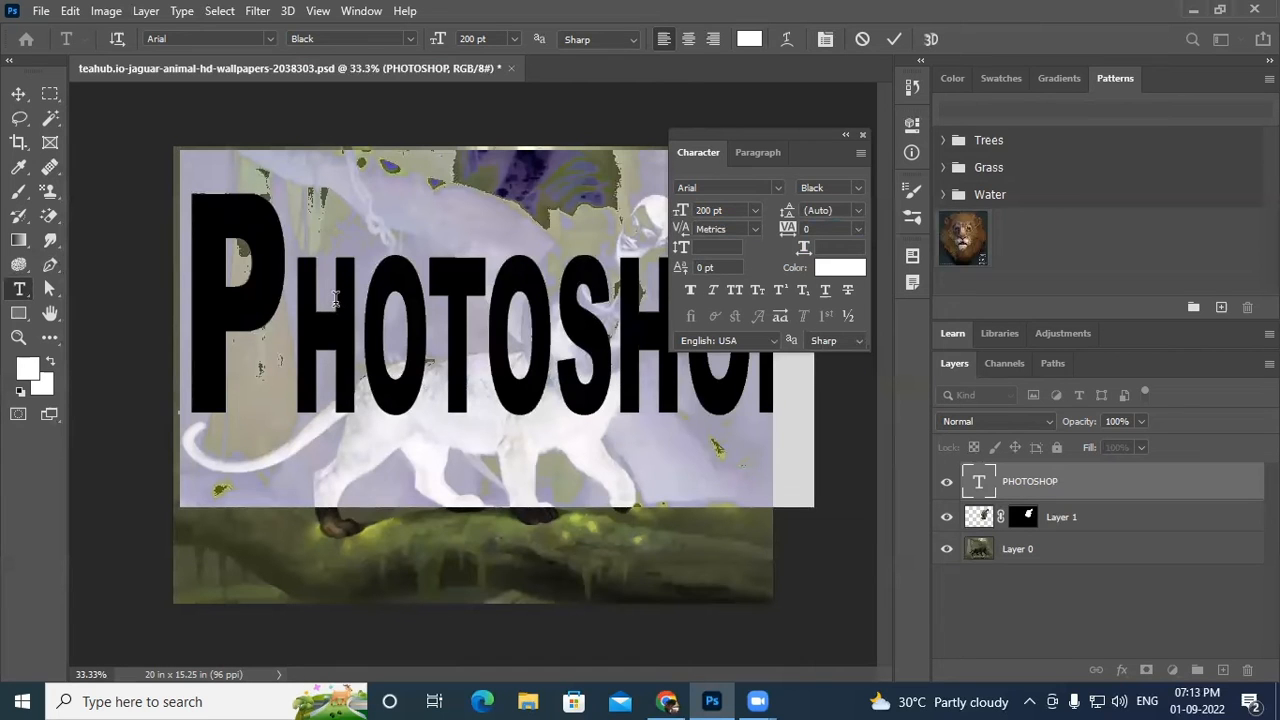
left_click(412, 384)
Step: Move the character settings off the man's face and raise the first letter H of PHOTOSHOP with a 68 pt baseline shift
left_click_drag(774, 133, 806, 167)
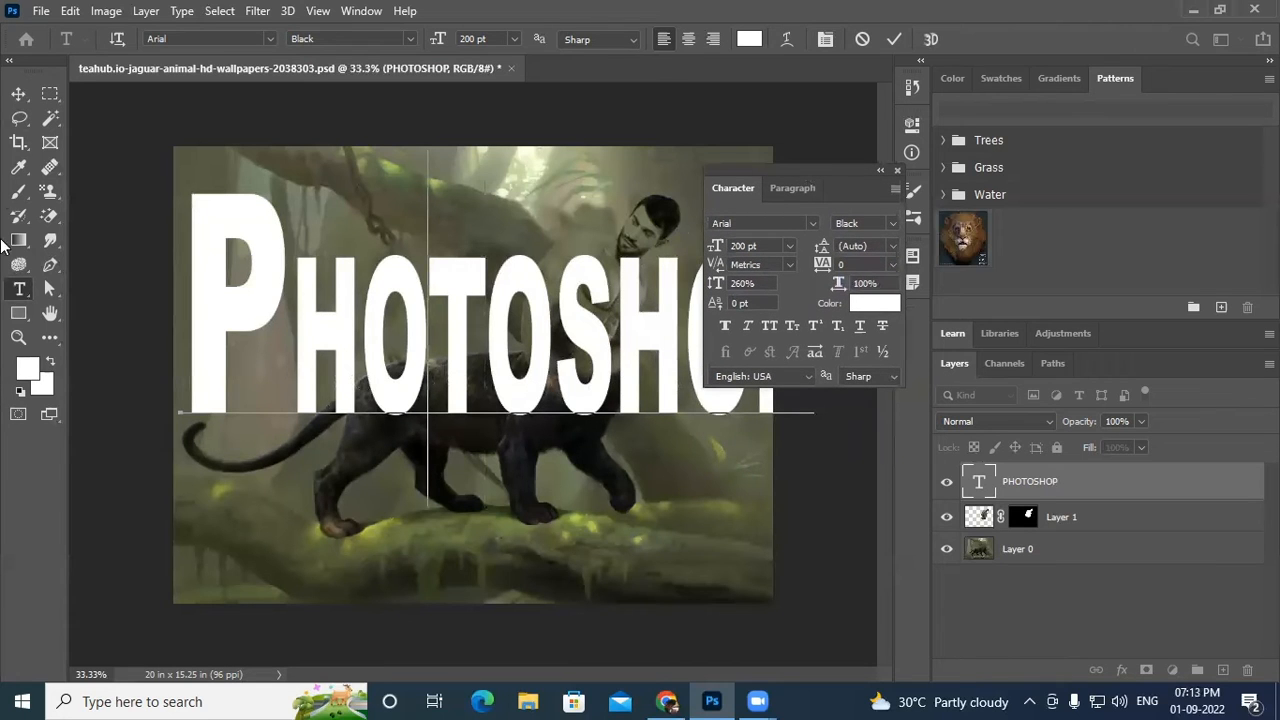
left_click(755, 305)
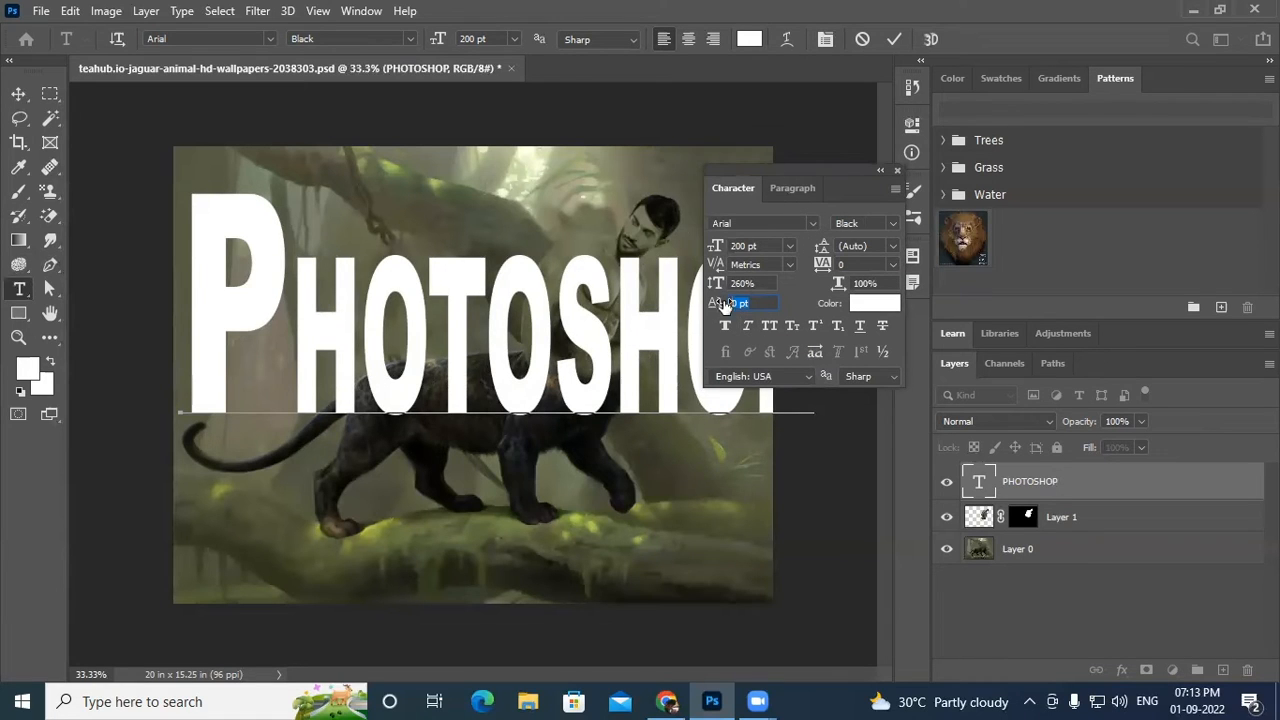
left_click_drag(296, 402, 378, 400)
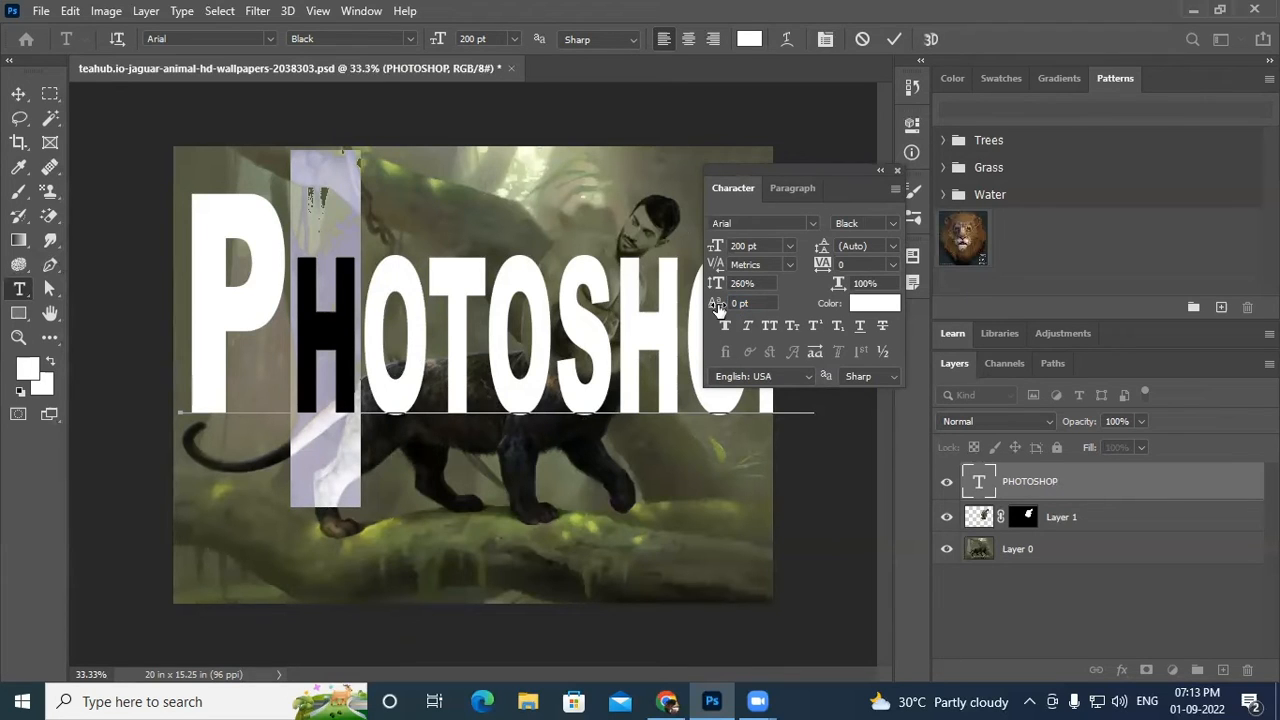
left_click_drag(718, 308, 786, 307)
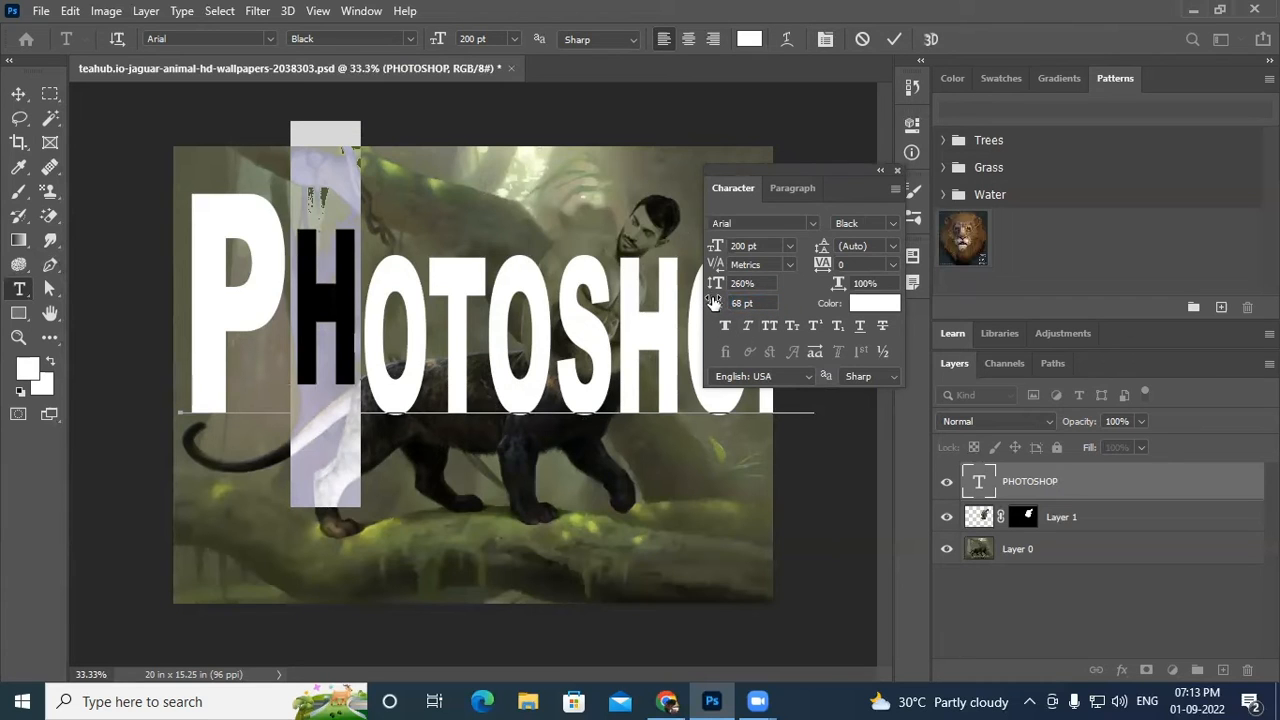
Step: Try baseline shifts of 168, 229, 293, 499 and -38 pt on the first letter H of PHOTOSHOP, and reset it to 0 pt
left_click_drag(718, 308, 815, 281)
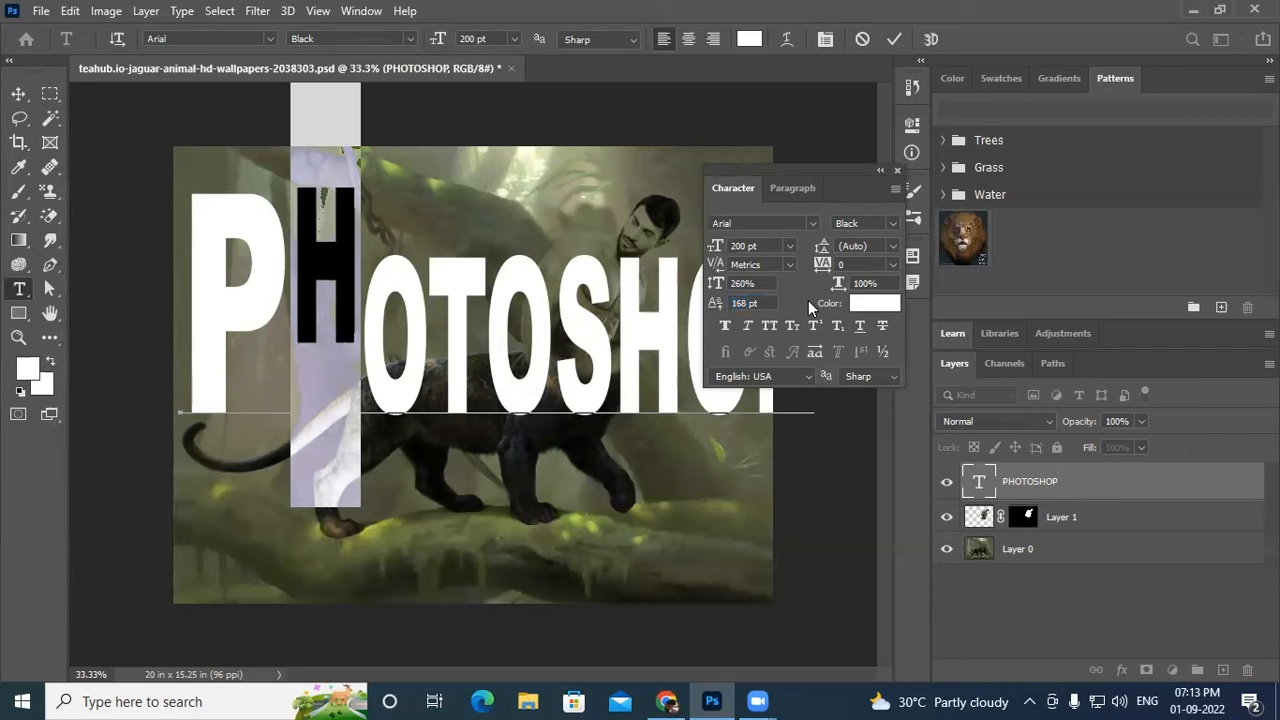
left_click_drag(714, 303, 772, 312)
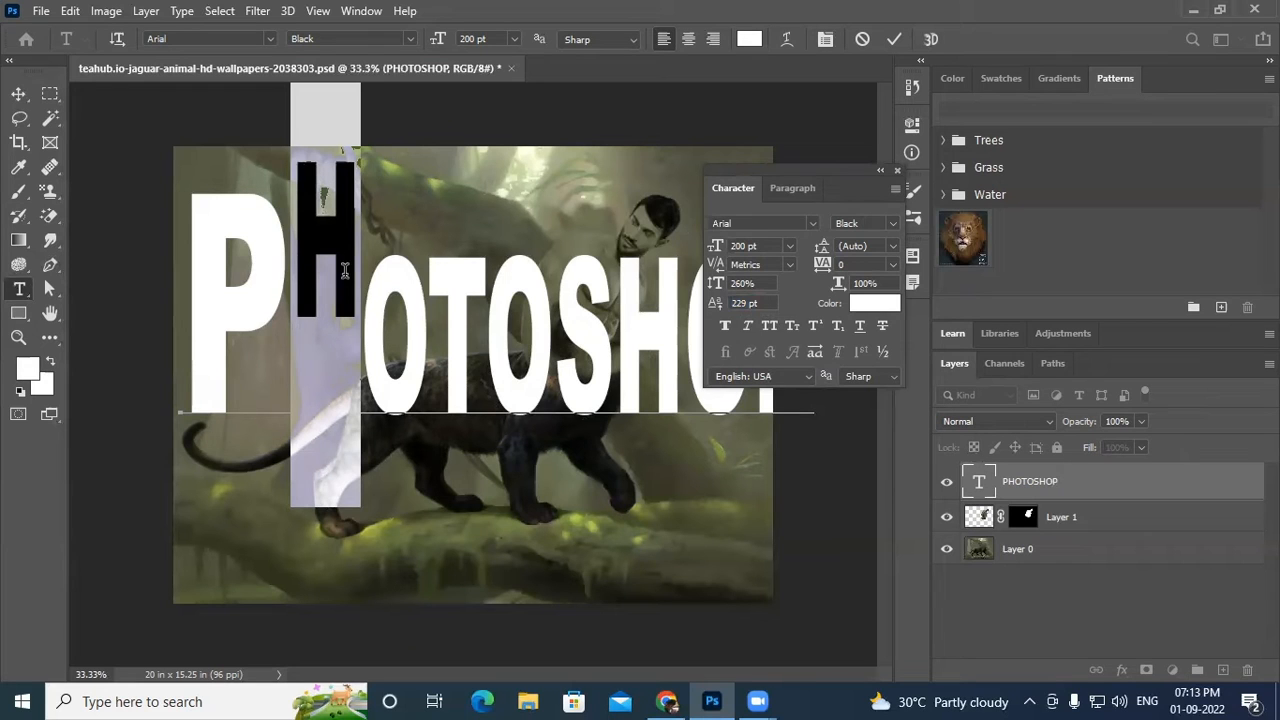
left_click_drag(718, 311, 778, 309)
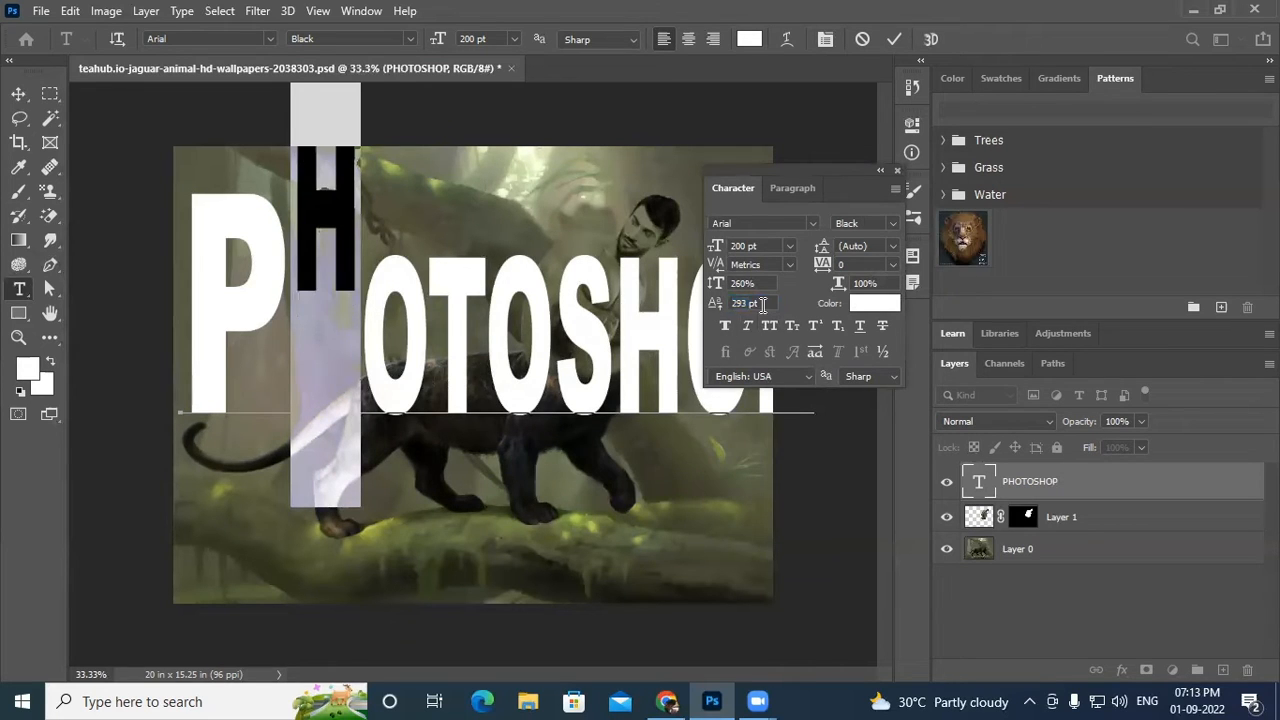
left_click_drag(714, 304, 744, 306)
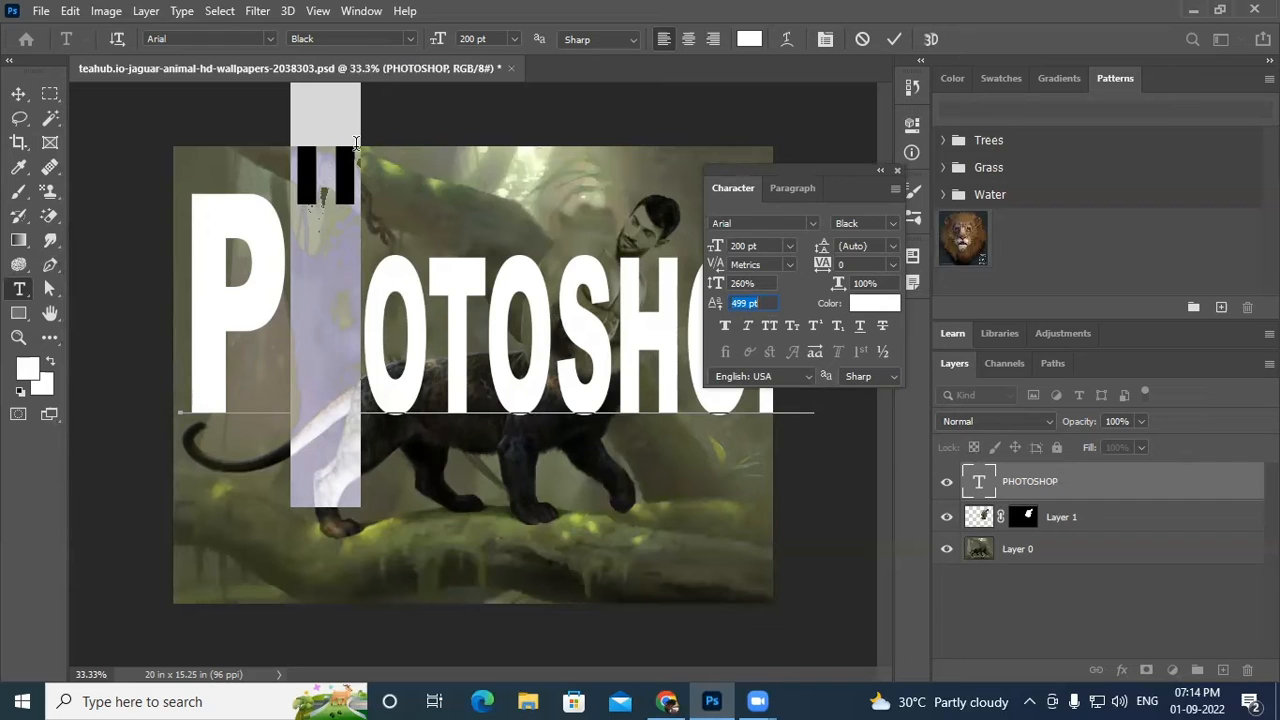
left_click_drag(719, 303, 322, 289)
left_click_drag(715, 303, 630, 384)
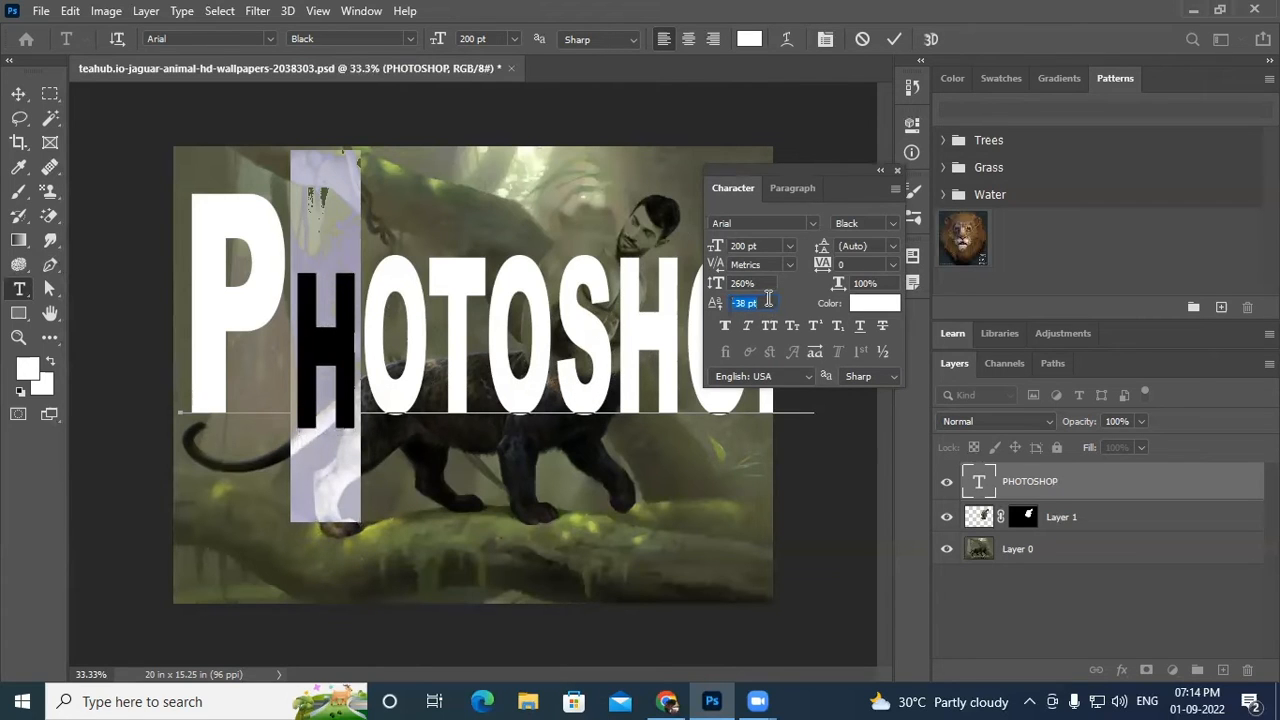
type("0")
key("Return")
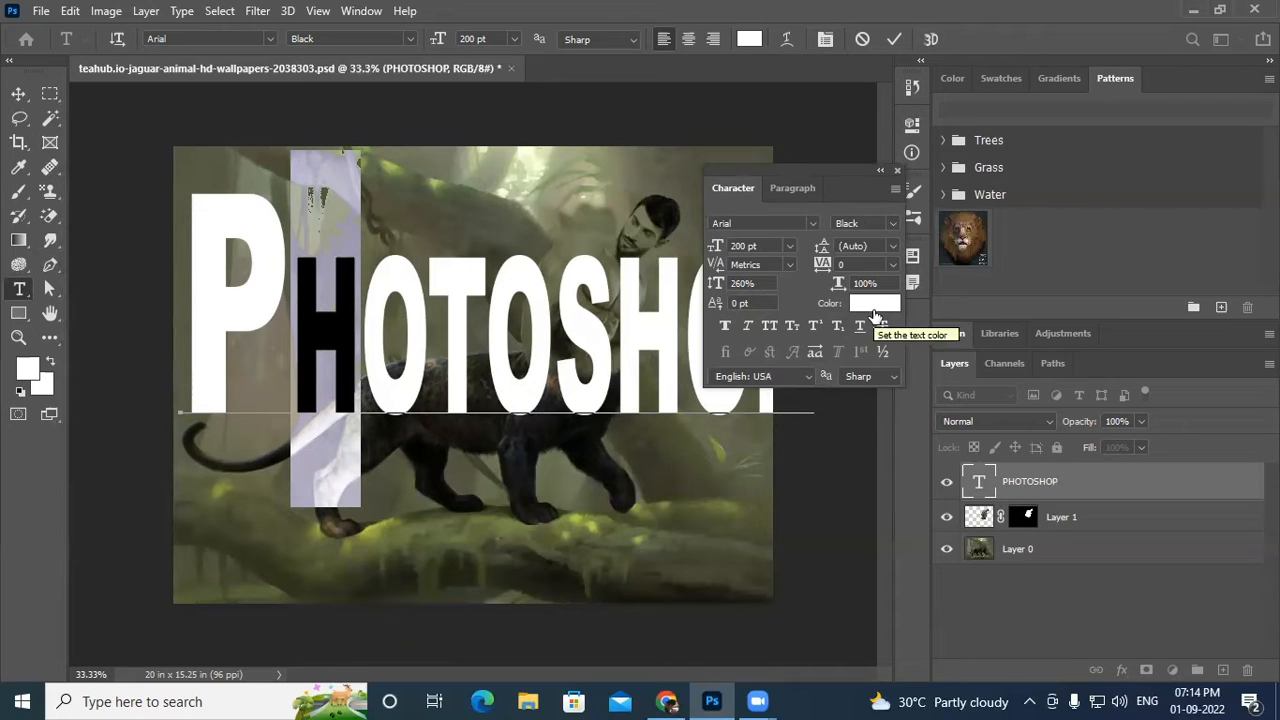
Step: Recolour the first letter P of PHOTOSHOP red with the hex value ff0000
left_click(385, 351)
left_click_drag(197, 362, 278, 383)
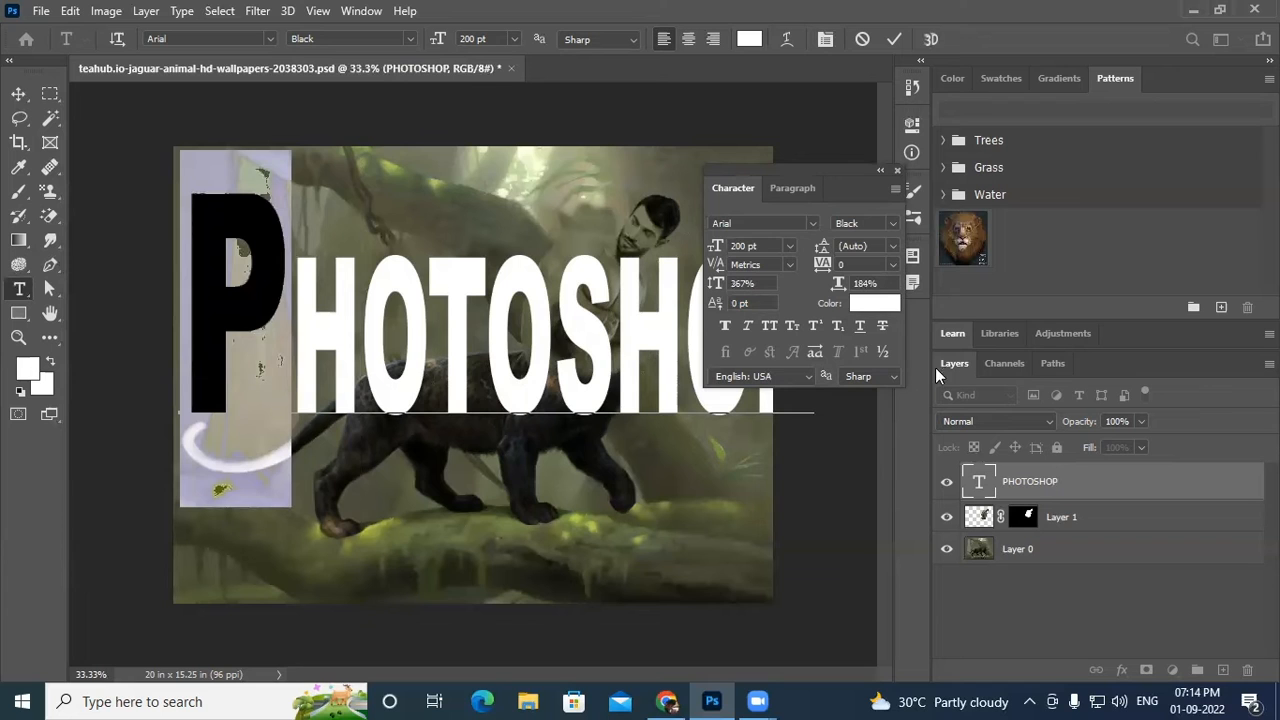
left_click(877, 304)
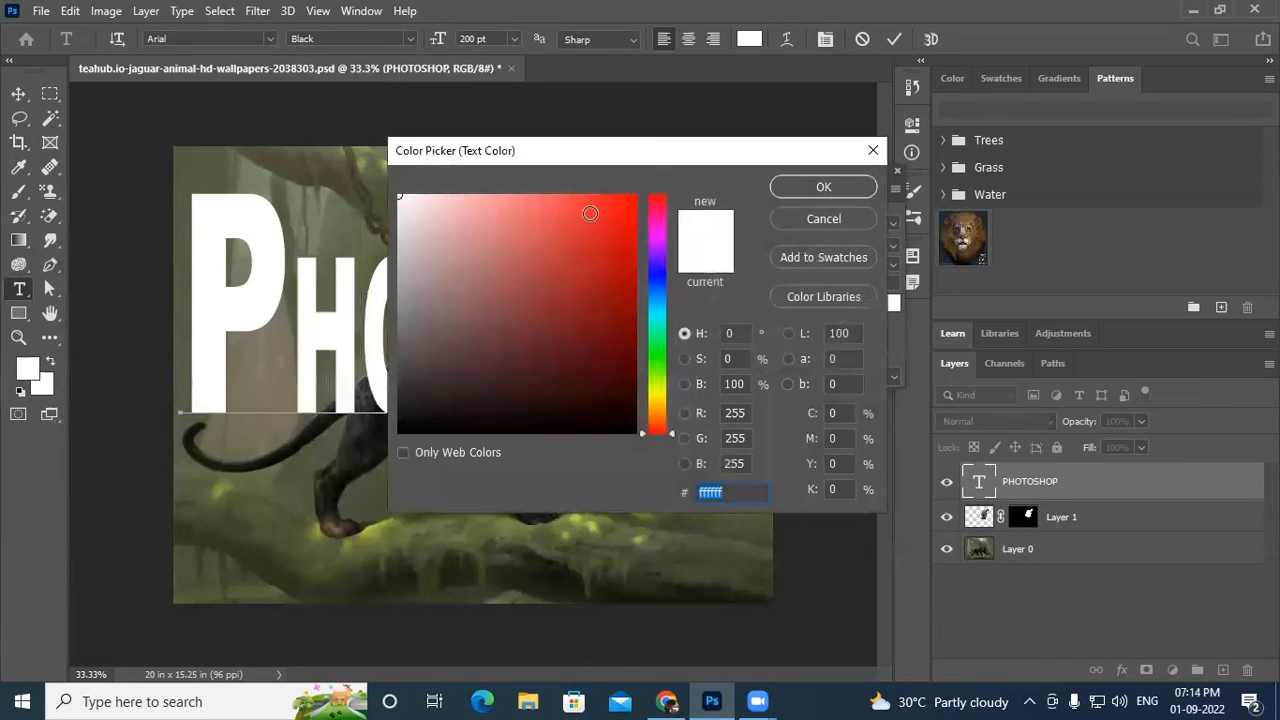
type("ff0000")
left_click(805, 190)
left_click(330, 340)
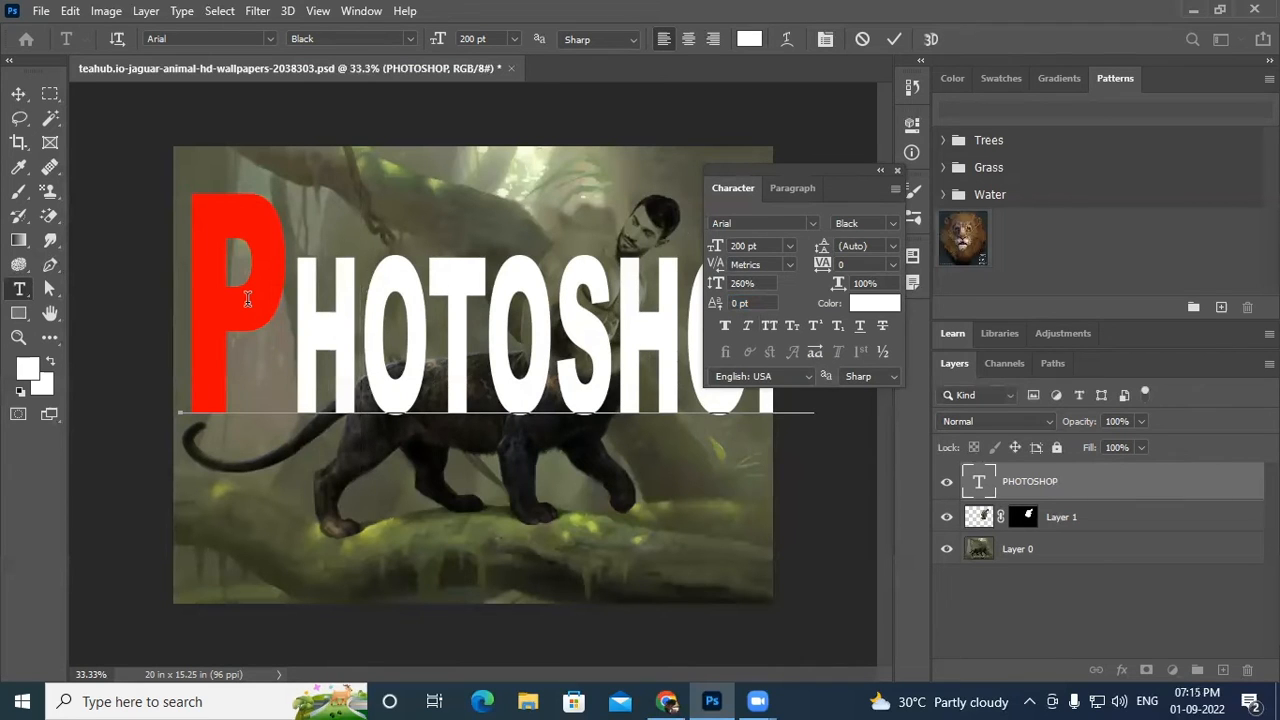
Step: Move the character settings higher and recolour all letters after the first P of PHOTOSHOP blue
left_click_drag(849, 169, 792, 55)
left_click_drag(265, 400, 919, 428)
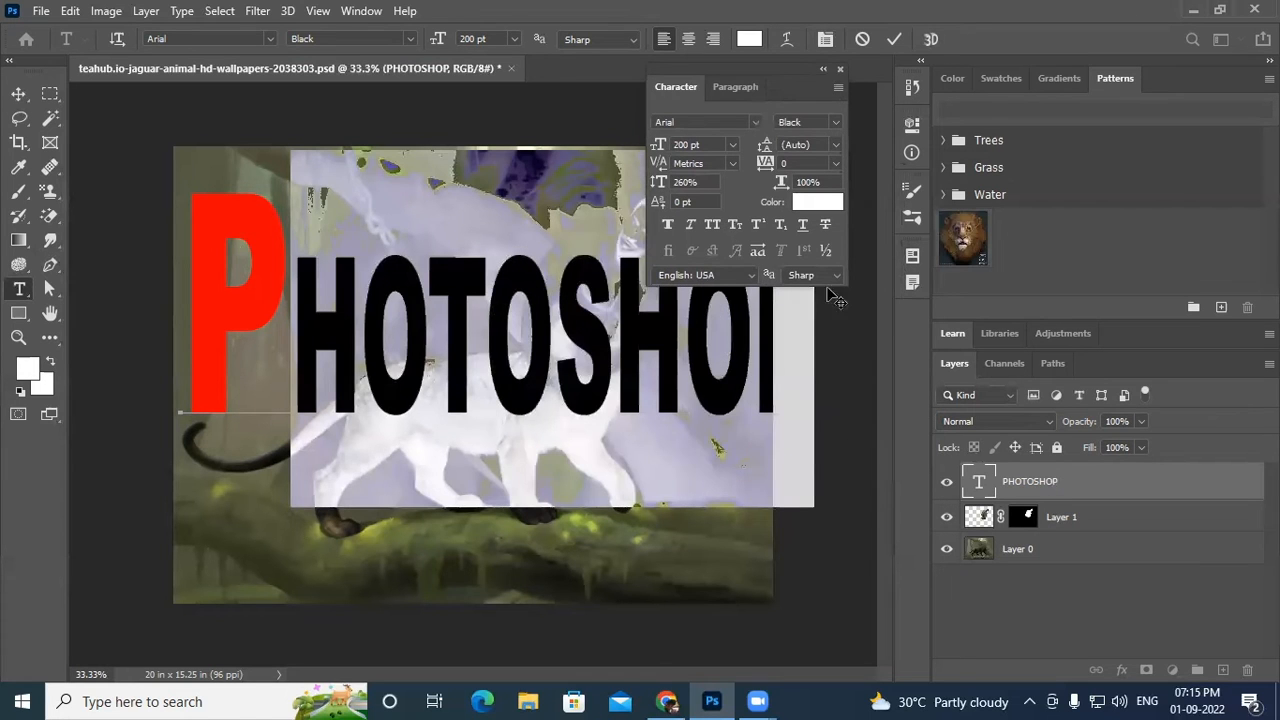
left_click(836, 204)
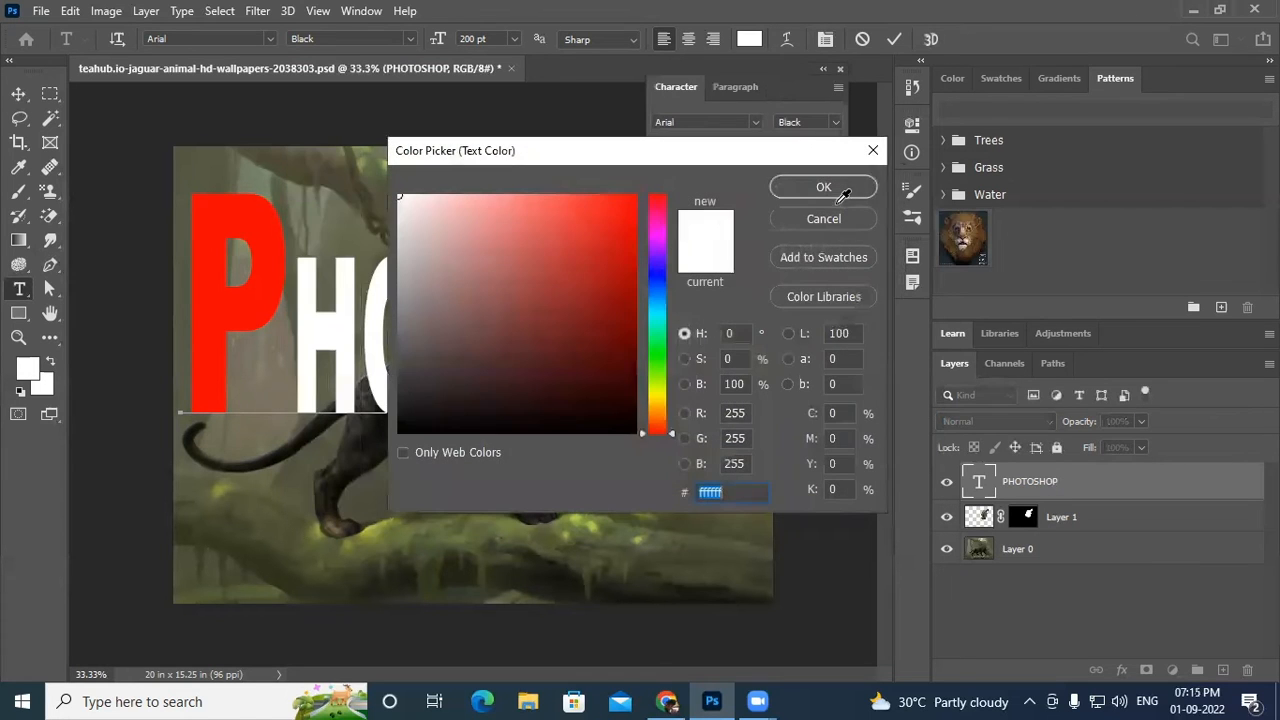
left_click(656, 278)
left_click(620, 214)
left_click(800, 187)
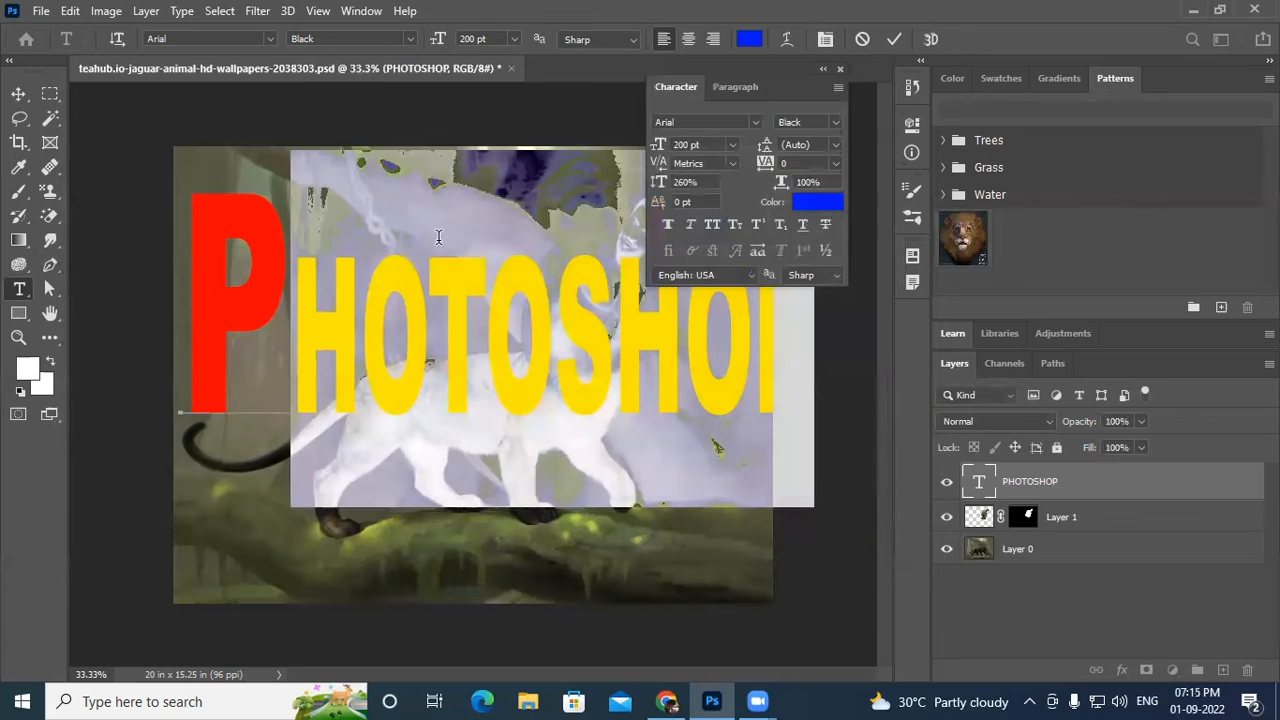
left_click(390, 331)
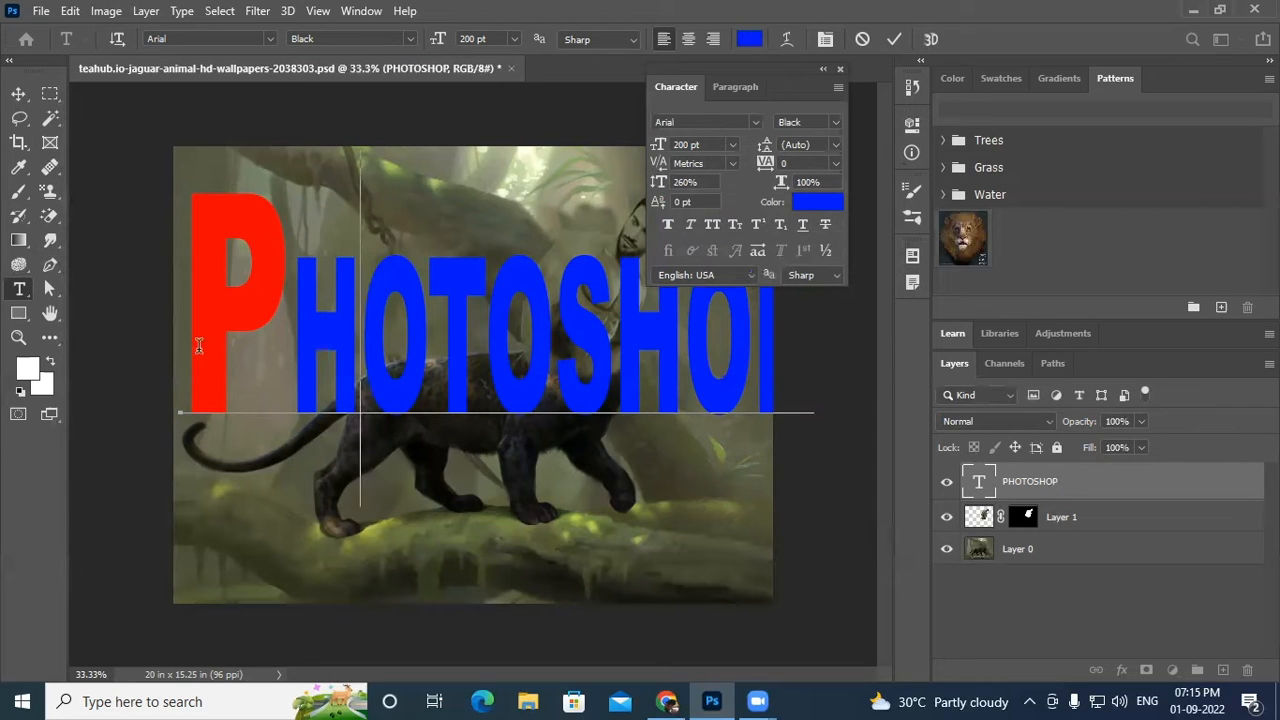
Step: Collapse the character settings and move the PHOTOSHOP text slightly down and to the left on the image
left_click(19, 96)
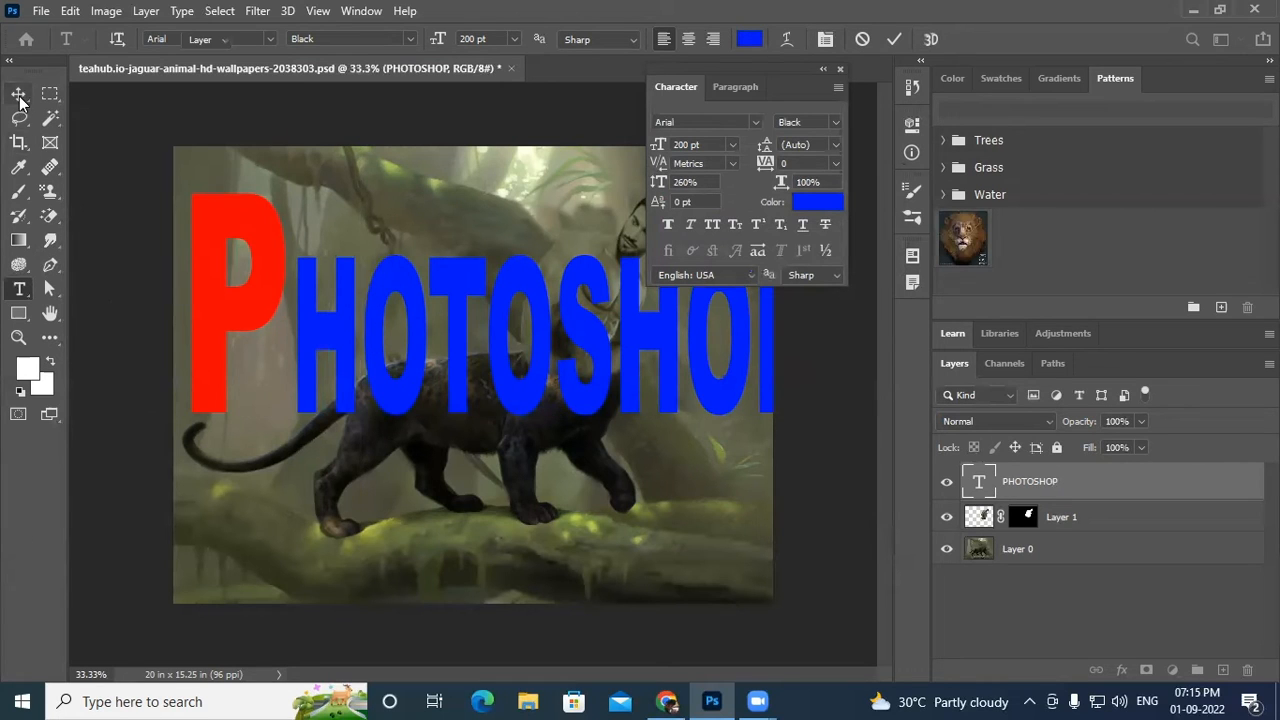
left_click(821, 70)
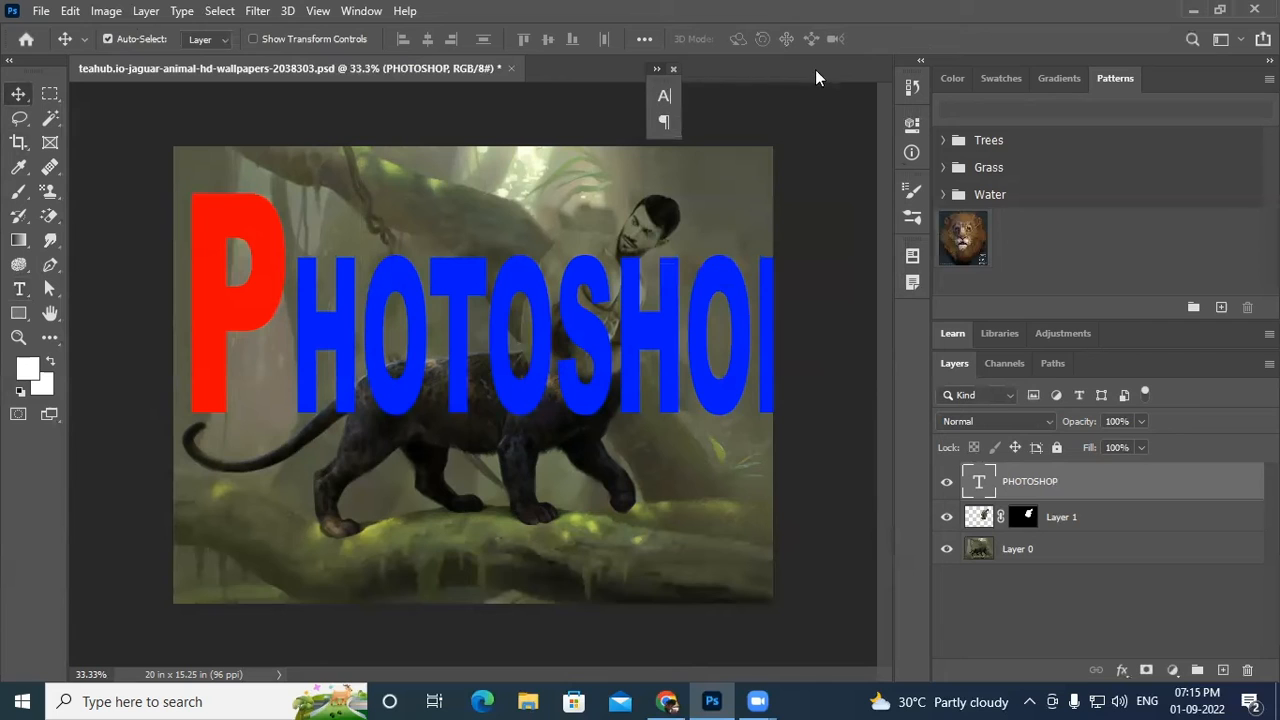
left_click_drag(600, 369, 583, 414)
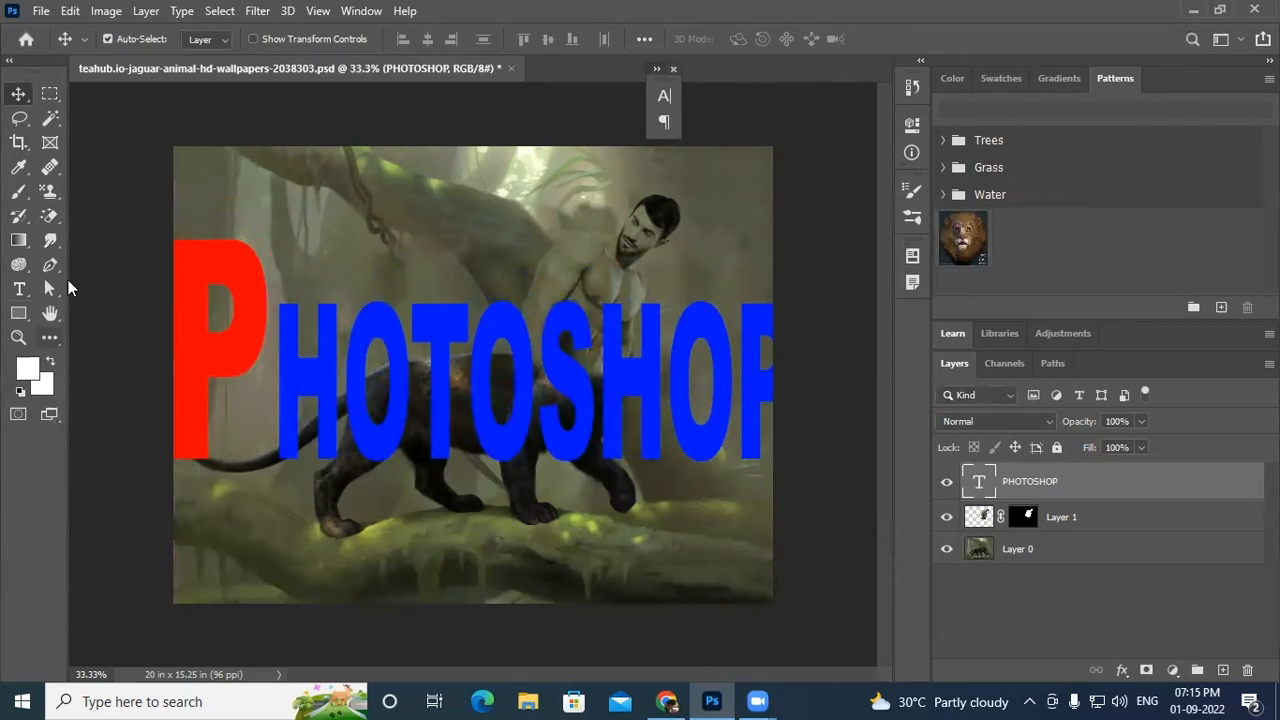
Step: Recolour the entire PHOTOSHOP text layer green without selecting individual letters
left_click(19, 289)
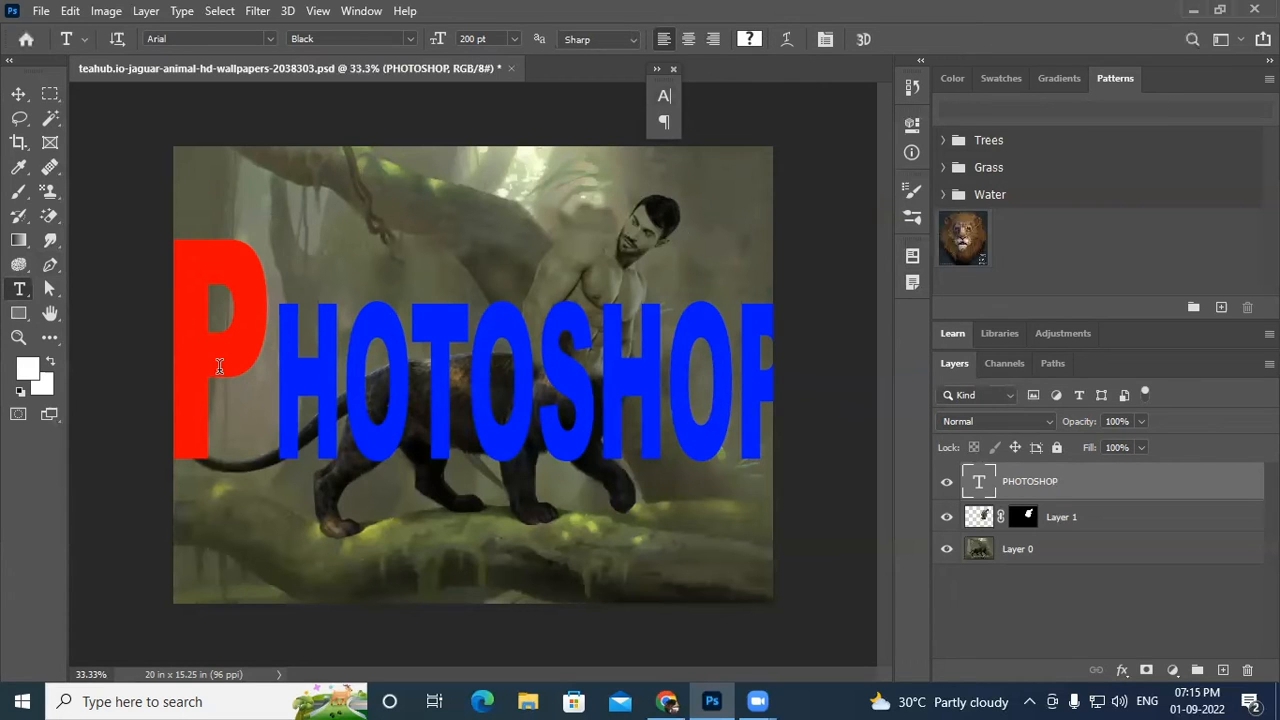
left_click(749, 39)
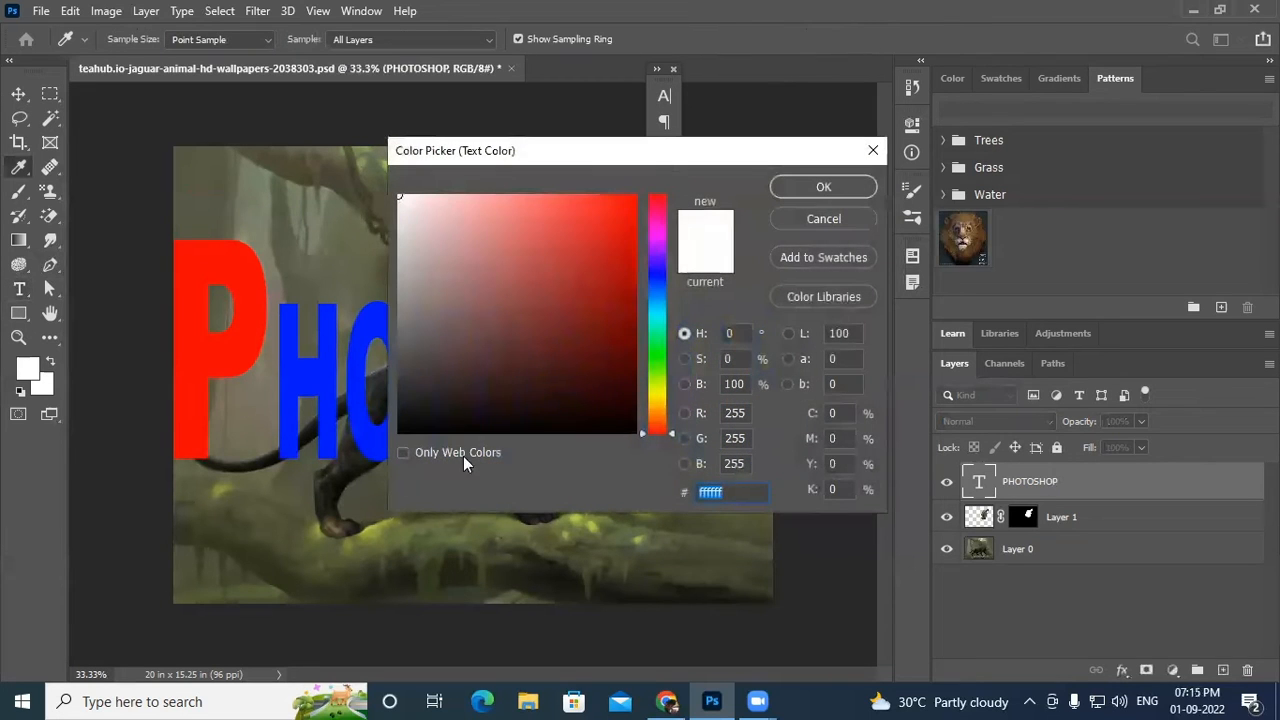
left_click_drag(657, 386, 657, 352)
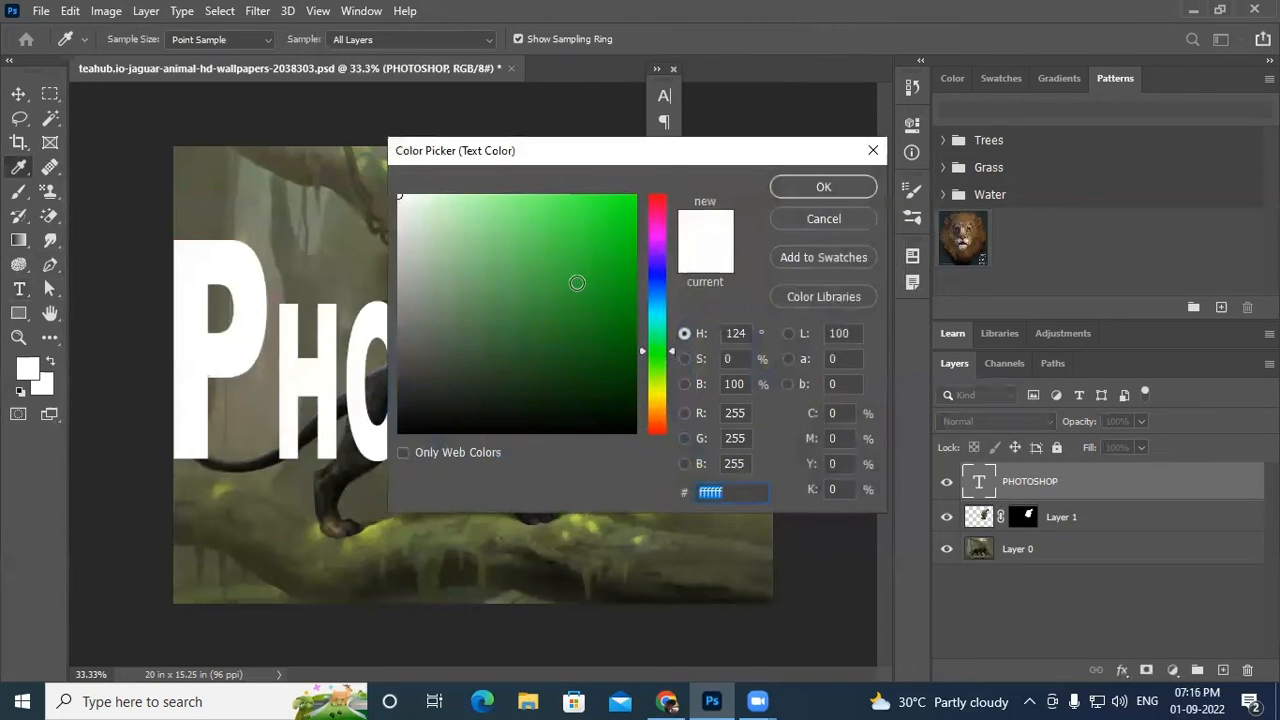
type("00ff12")
left_click(797, 184)
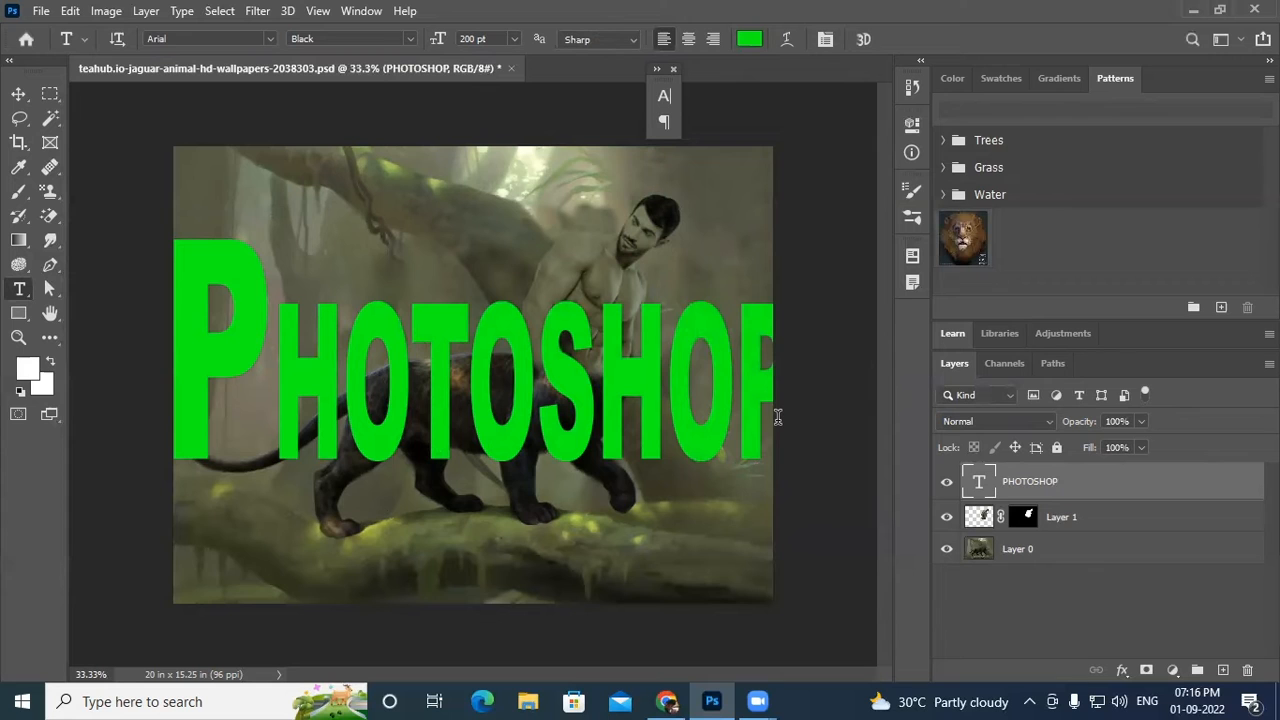
Step: Reopen the character settings, place them over the right part of the image, and recolour the whole PHOTOSHOP text blue 007eff
left_click(826, 40)
mouse_move(467, 86)
left_mouse_down()
mouse_move(523, 158)
mouse_move(502, 97)
mouse_move(467, 86)
left_mouse_up()
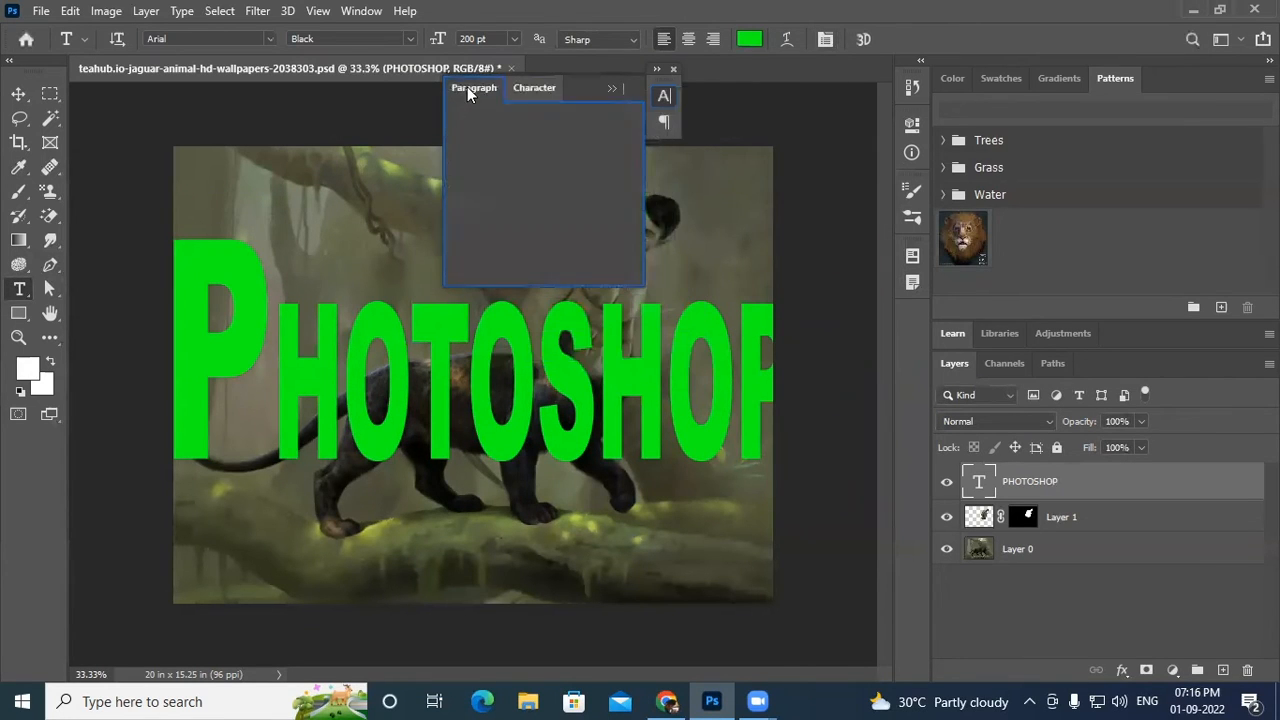
left_click_drag(590, 100, 808, 212)
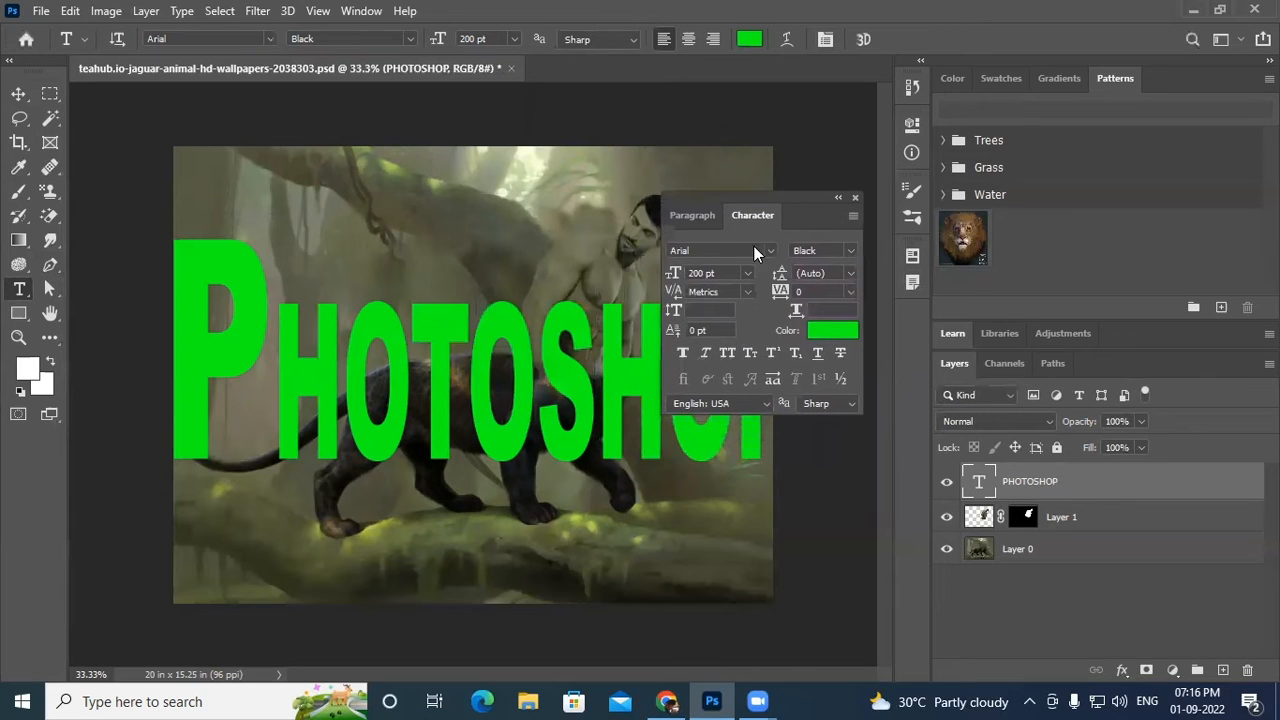
left_click(820, 330)
left_click(654, 292)
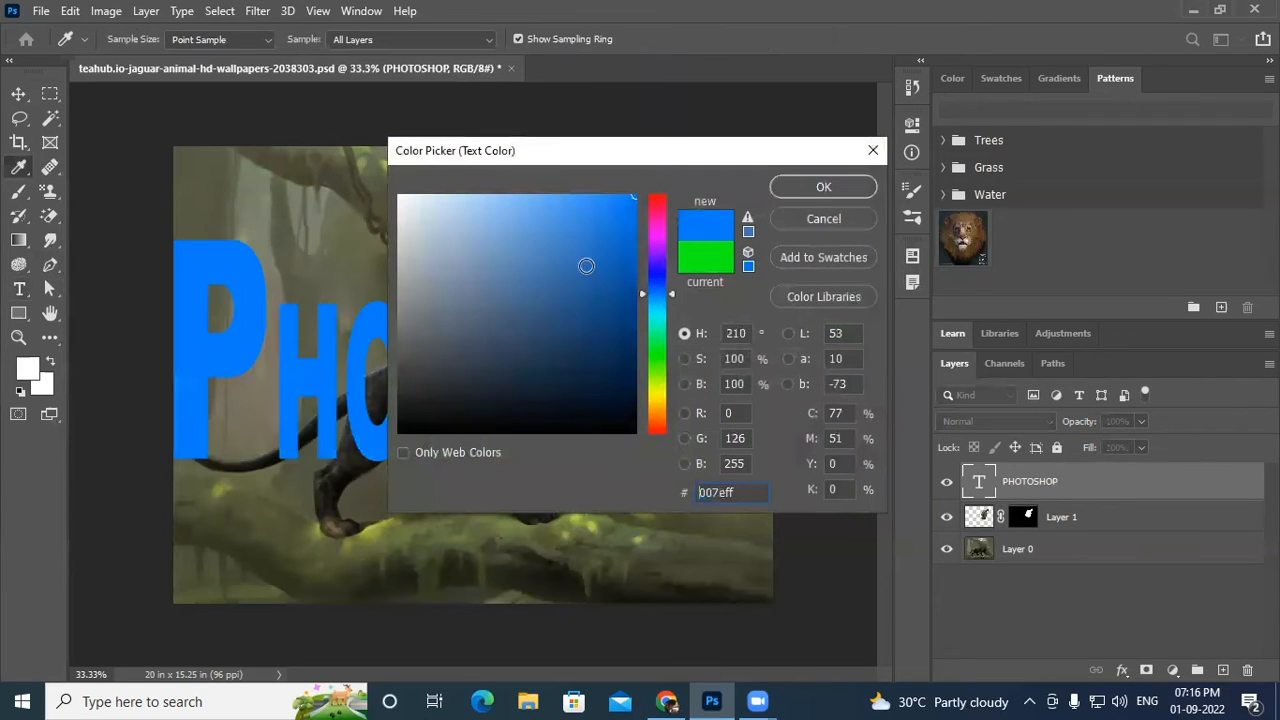
left_click(815, 189)
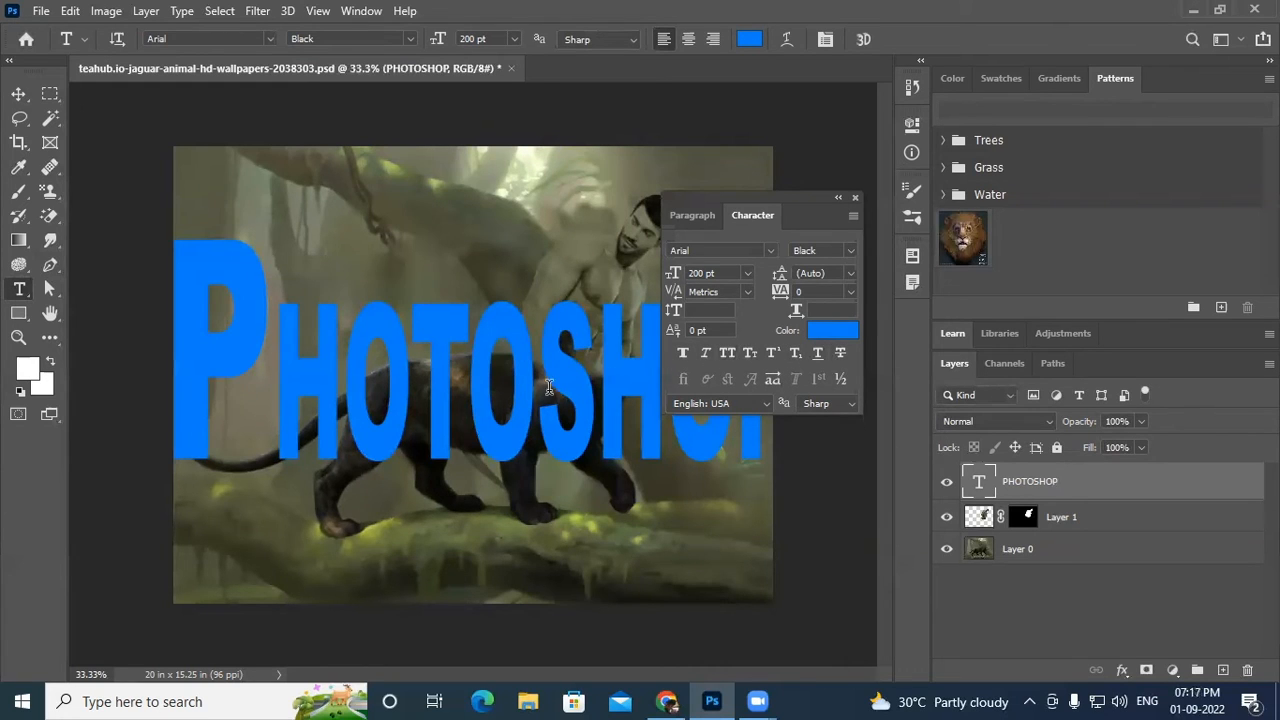
Step: Change the PHOTOSHOP font style to Regular and reset the first letter P to 100% vertical and horizontal scale
left_click(851, 251)
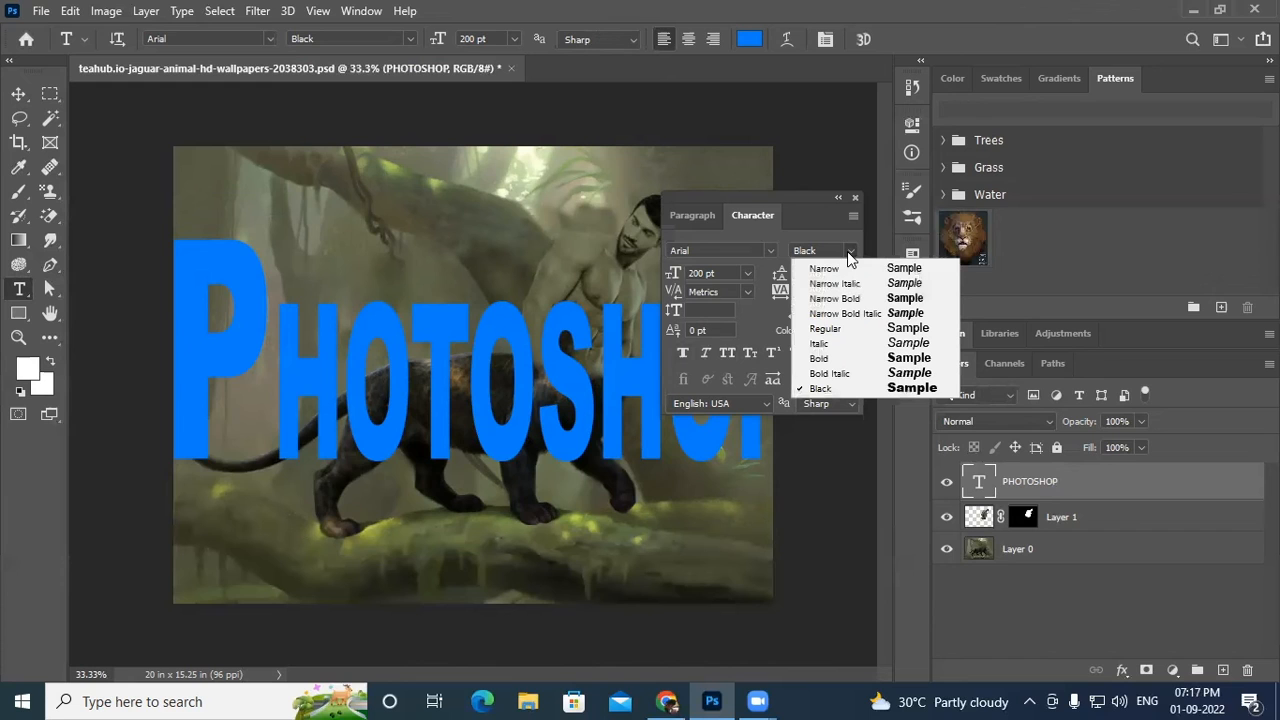
left_click(825, 330)
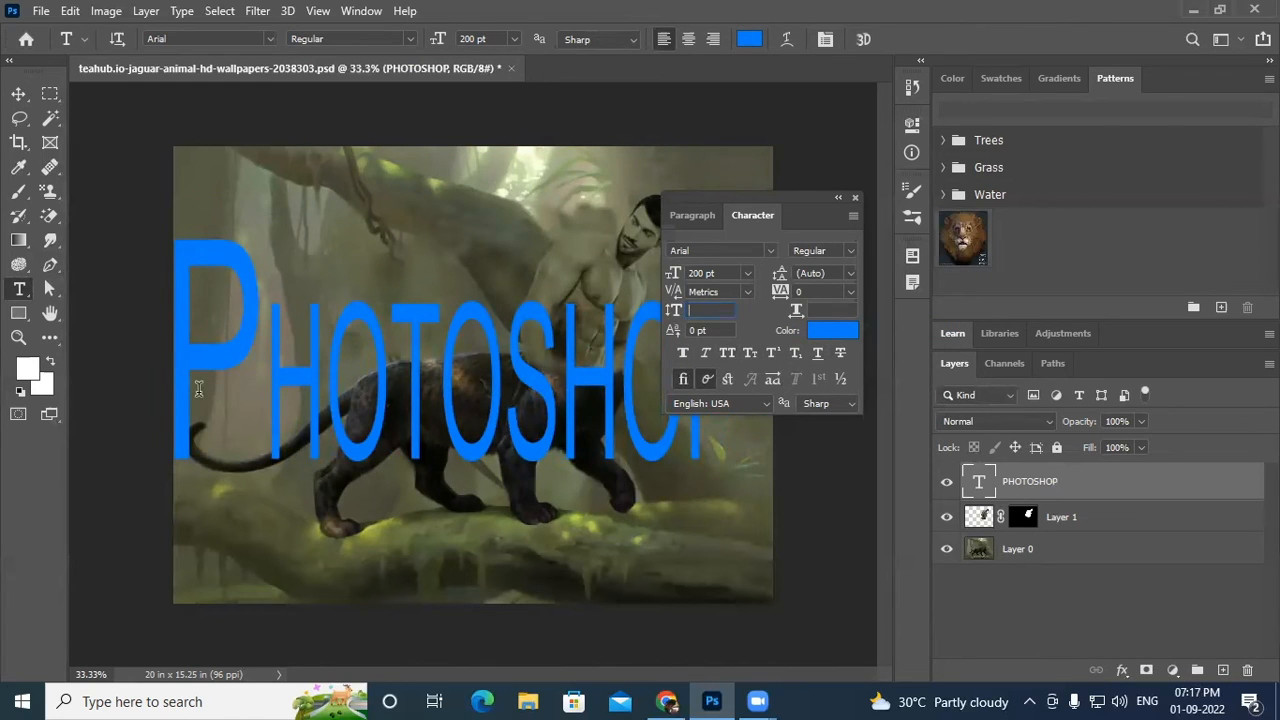
left_click(241, 383)
left_click_drag(246, 387, 193, 388)
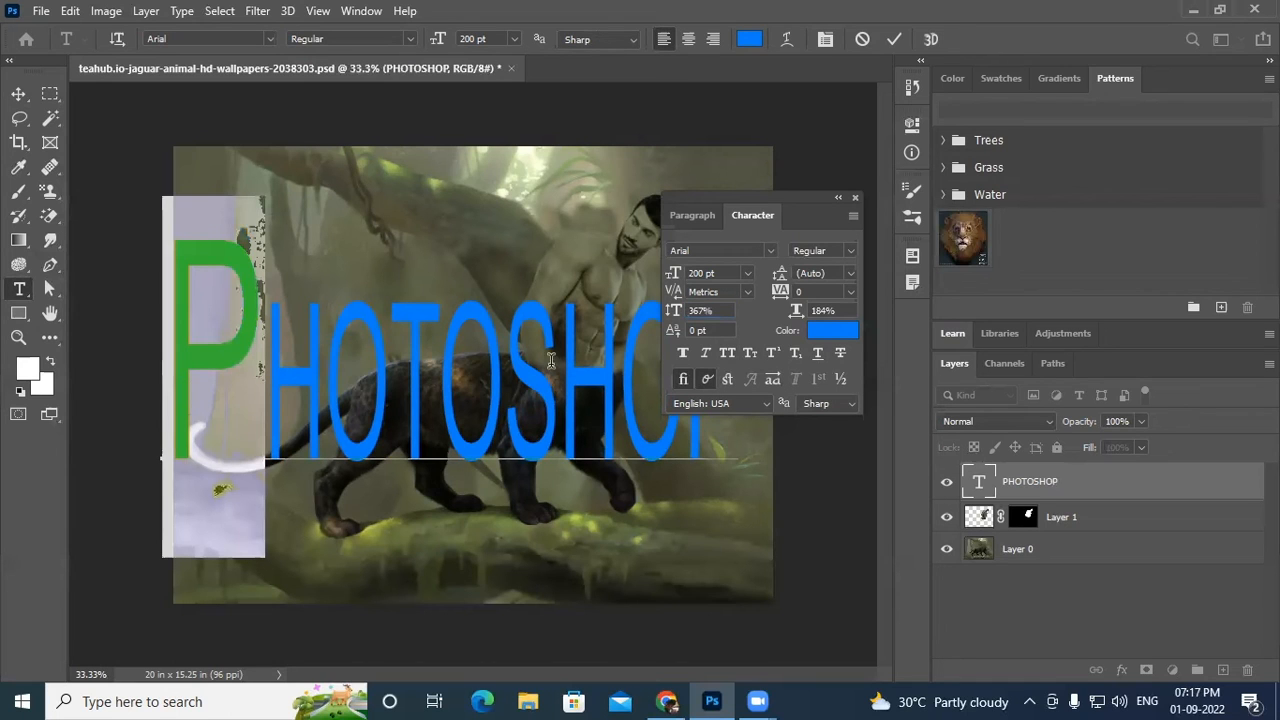
left_click_drag(715, 311, 662, 308)
type("100")
left_click_drag(843, 309, 798, 316)
type("100")
key("Return")
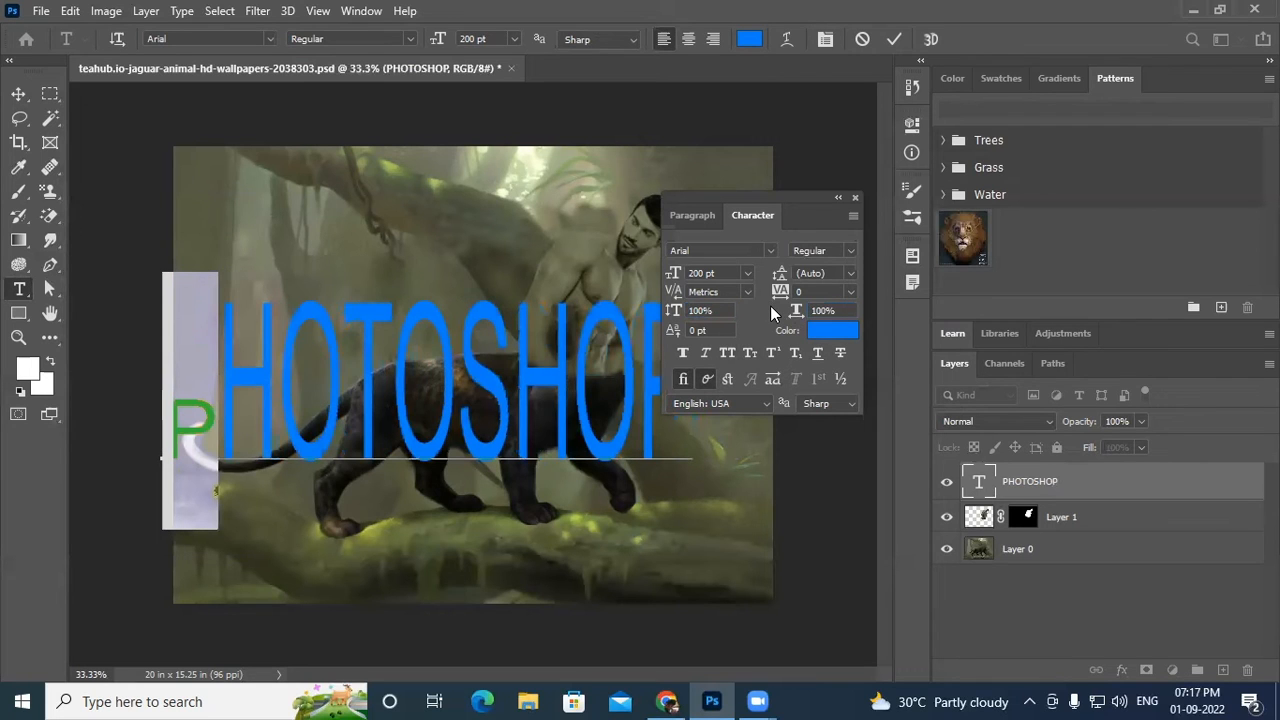
Step: Set the vertical scale of the remaining PHOTOSHOP letters to 100% and move the text down and right across the panther's legs
left_click_drag(225, 430, 703, 456)
left_click_drag(727, 311, 675, 314)
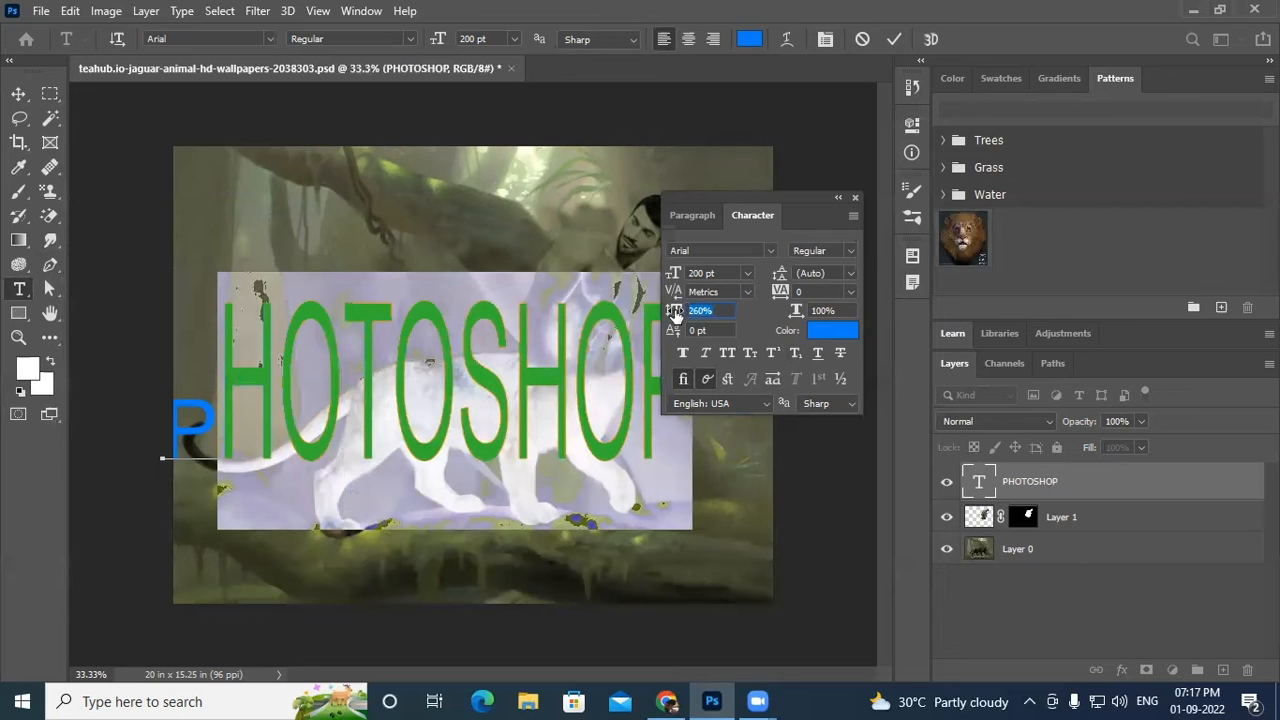
type("100")
key("Return")
left_click(537, 435)
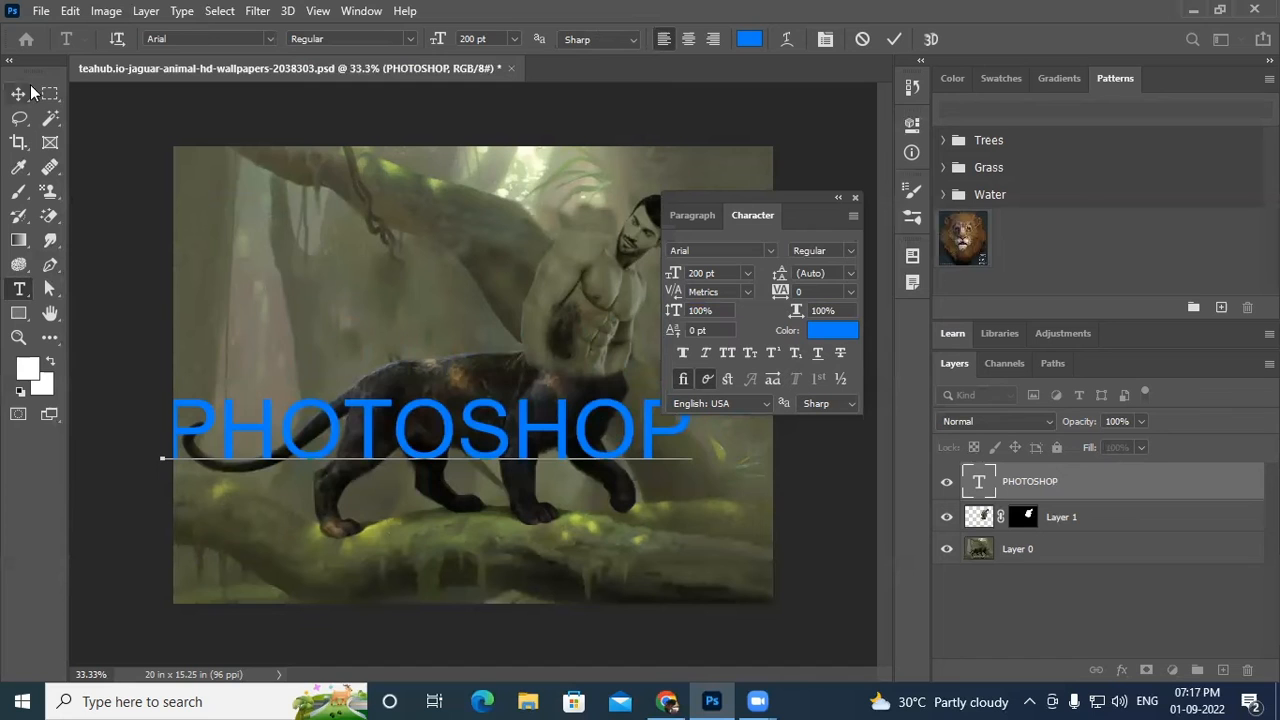
left_click(19, 93)
left_click_drag(332, 436, 392, 486)
Step: Recolour the PHOTOSHOP text yellow f6ff00 and apply Faux Bold to it
left_click(840, 330)
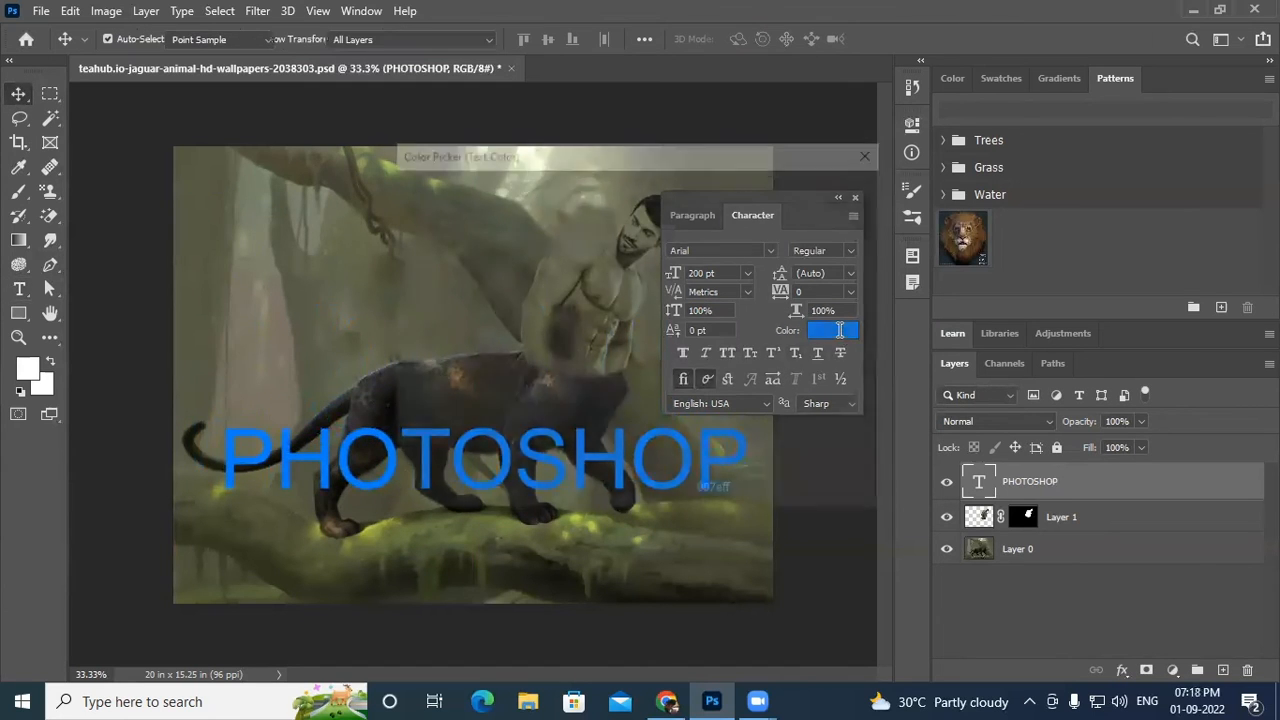
left_click_drag(655, 321, 596, 184)
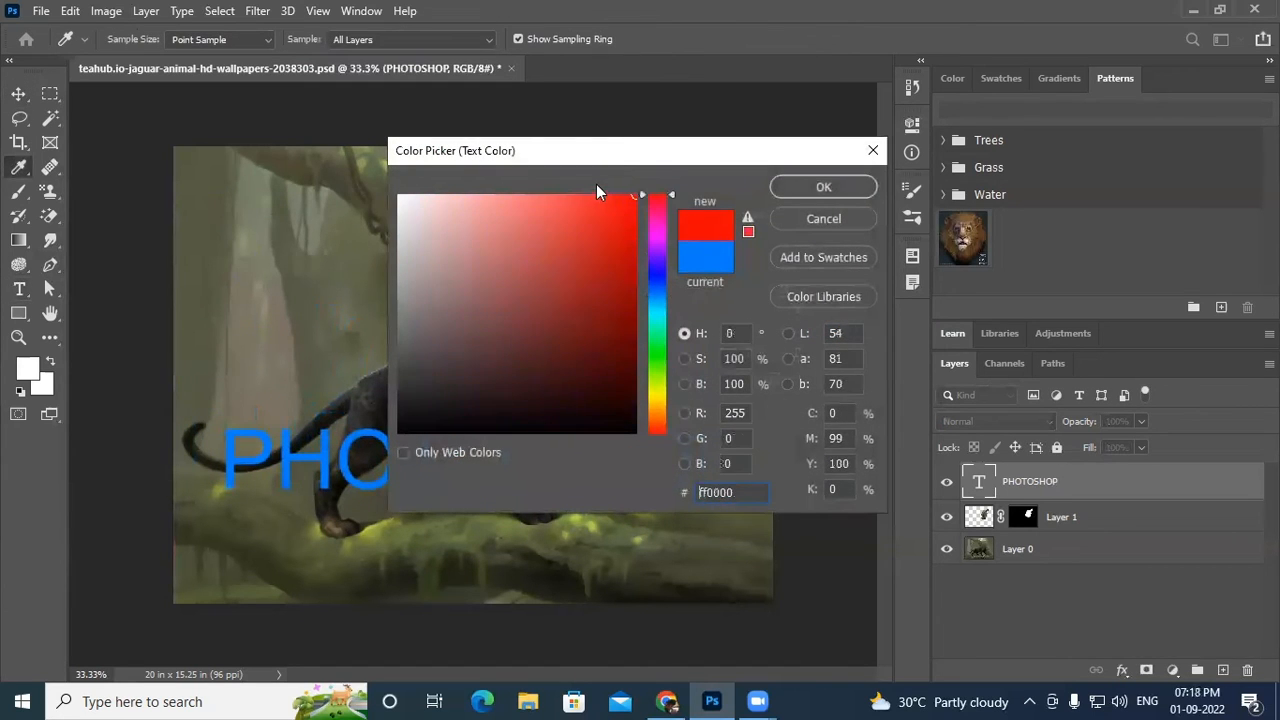
left_click(651, 393)
left_click_drag(628, 229, 671, 163)
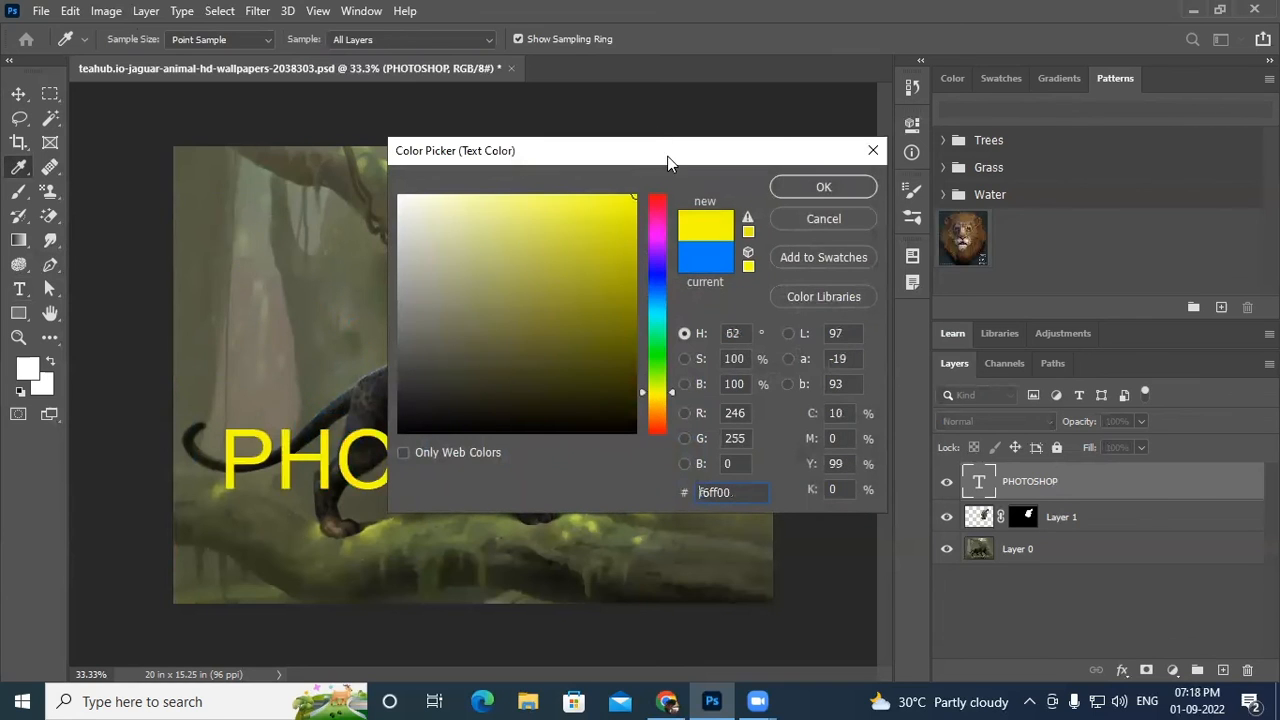
left_click(823, 188)
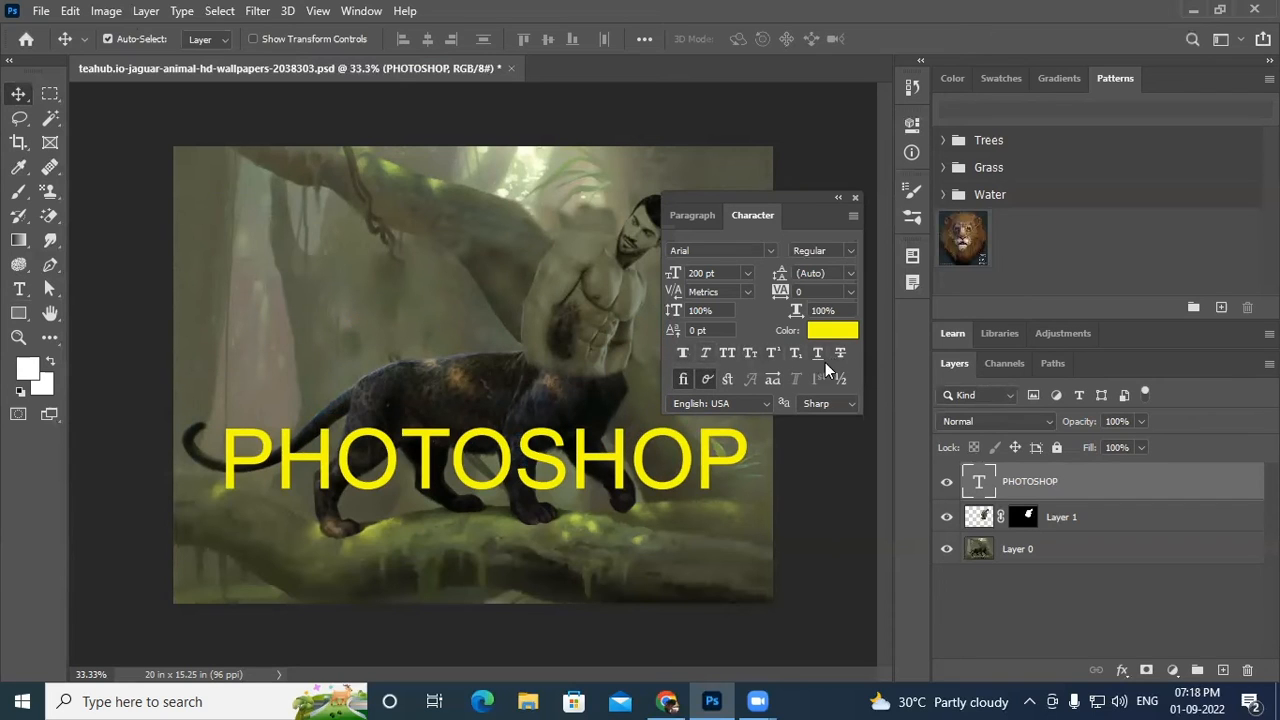
left_click(684, 352)
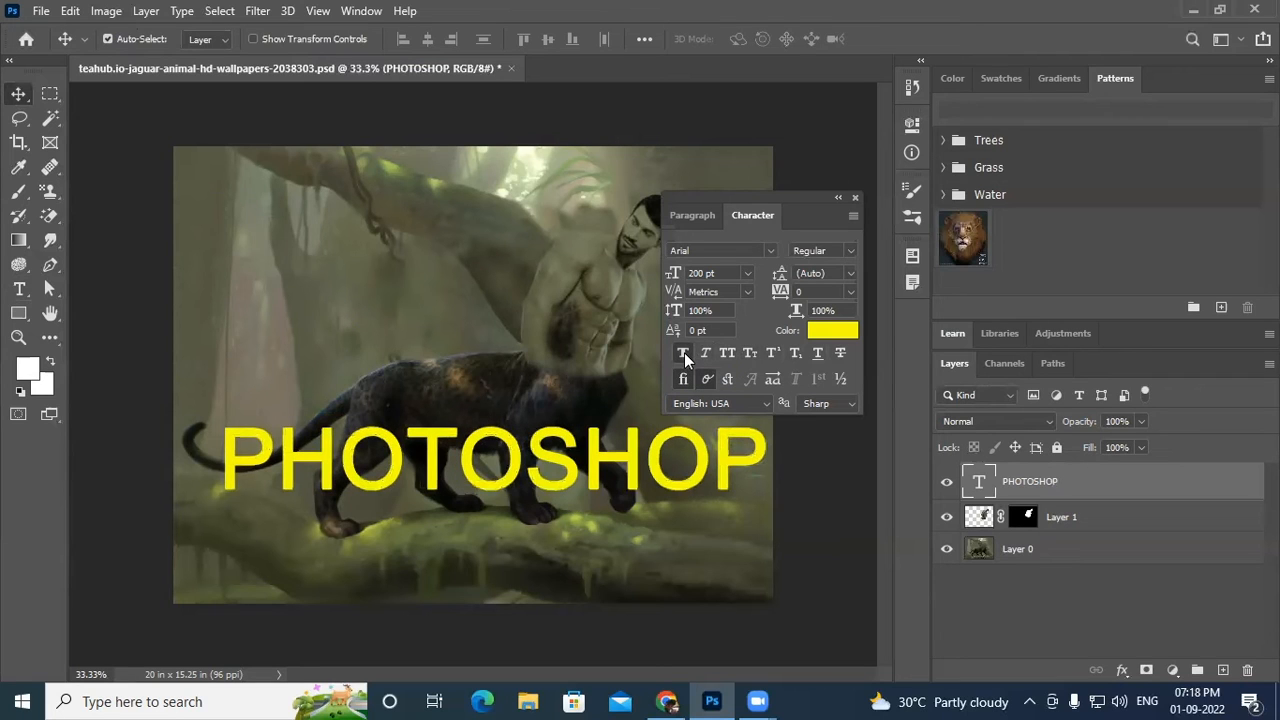
Step: Change the PHOTOSHOP font style to Bold and compare it with Faux Bold off and on, leaving Faux Bold on
left_click(852, 250)
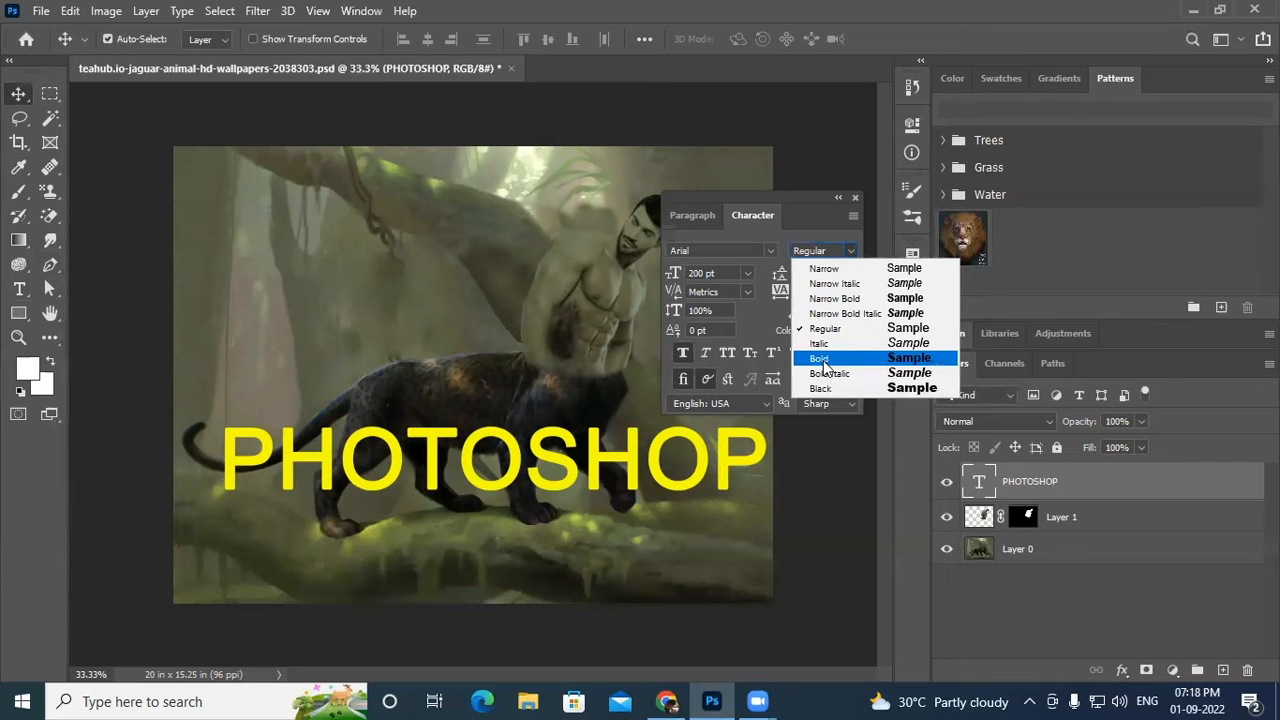
left_click(823, 364)
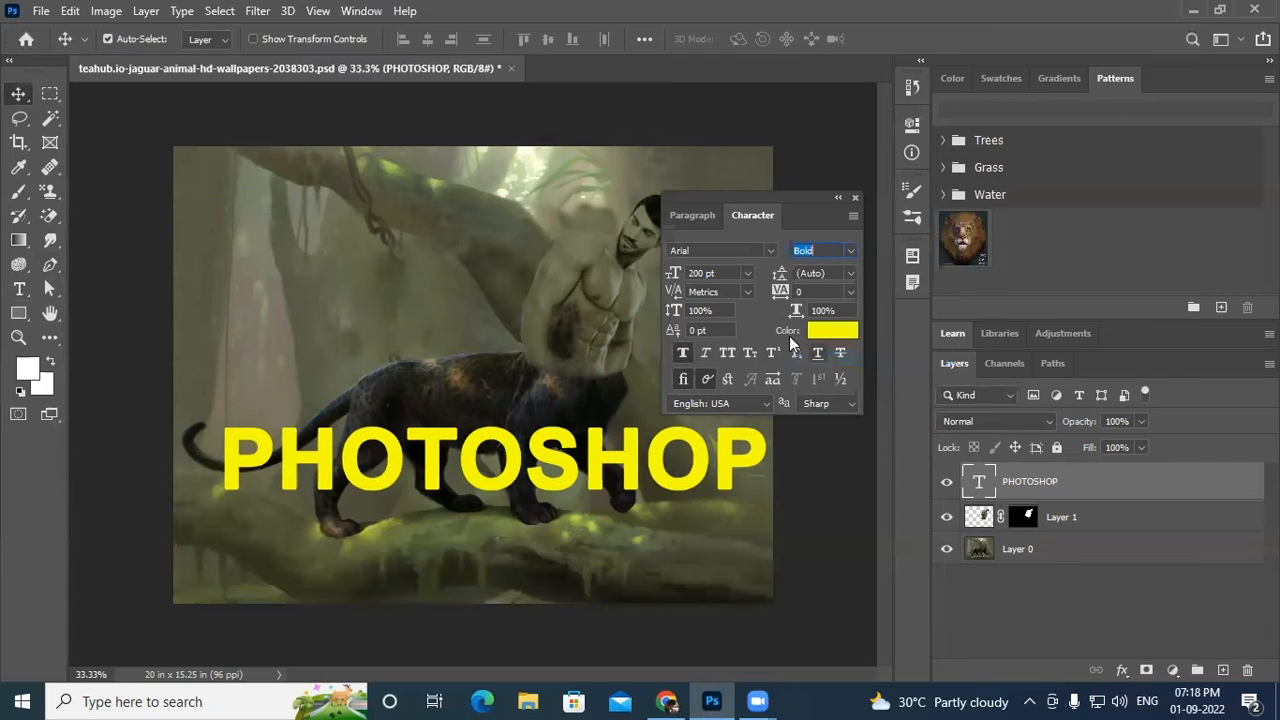
left_click(683, 356)
left_click(683, 356)
left_click(683, 356)
left_click(683, 356)
left_click(683, 356)
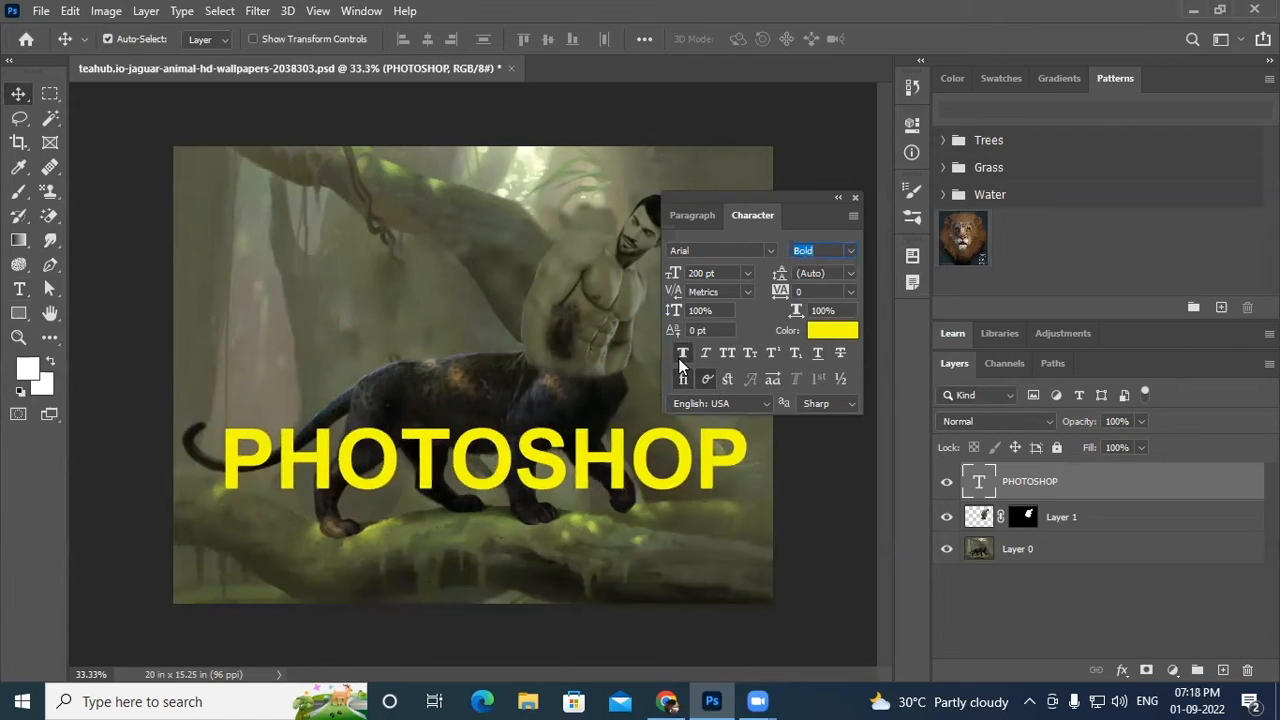
left_click(683, 355)
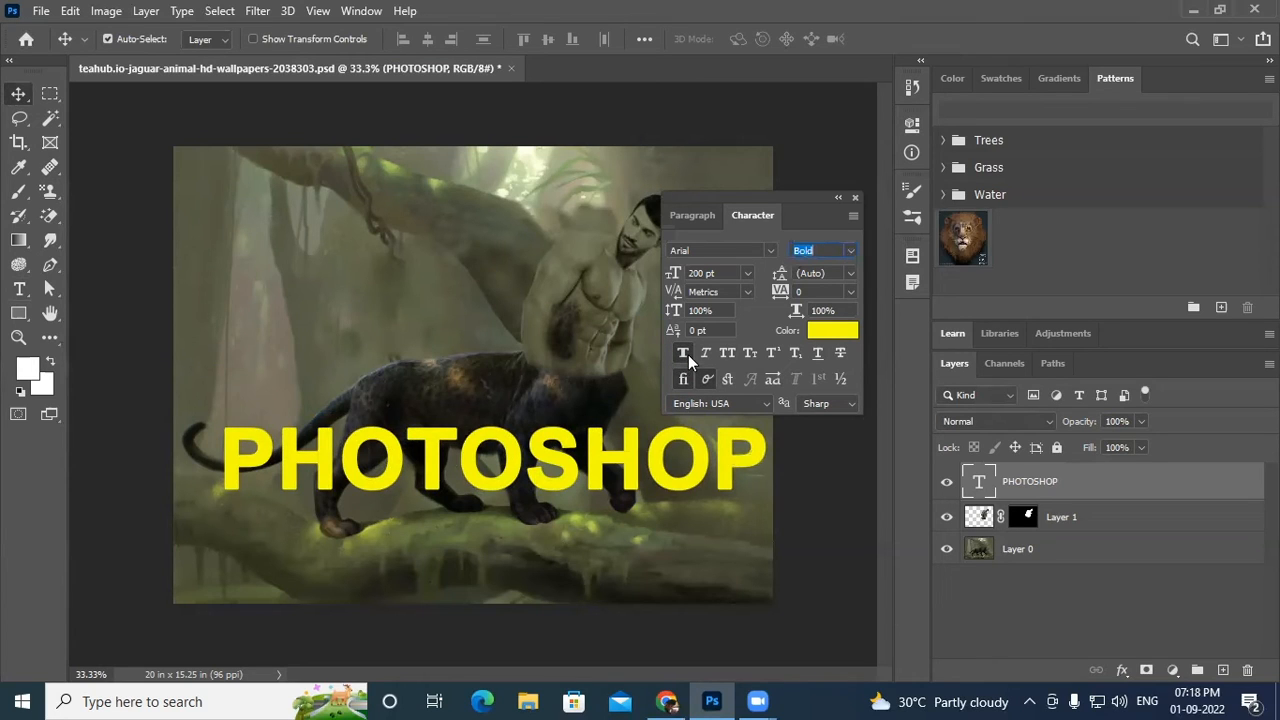
Step: Change the PHOTOSHOP font style to Bold Italic, try Faux Bold and Faux Italic on it, and leave both faux styles off
left_click(852, 251)
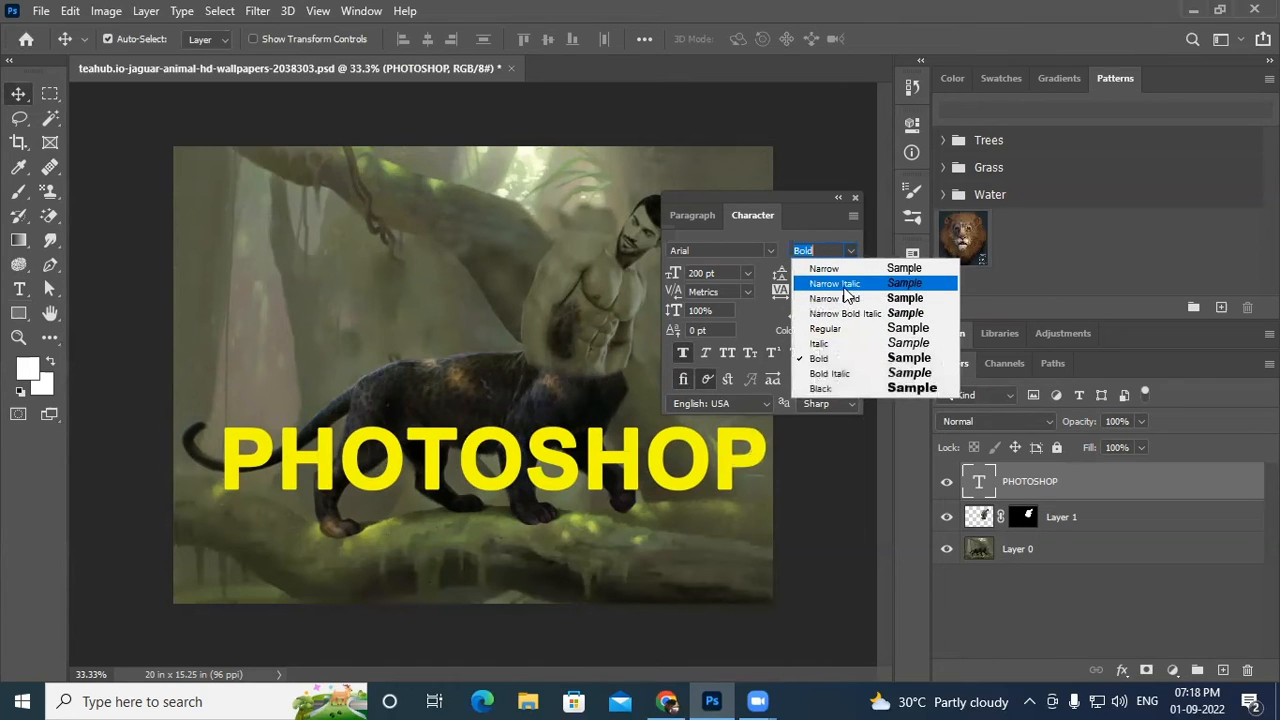
left_click(838, 373)
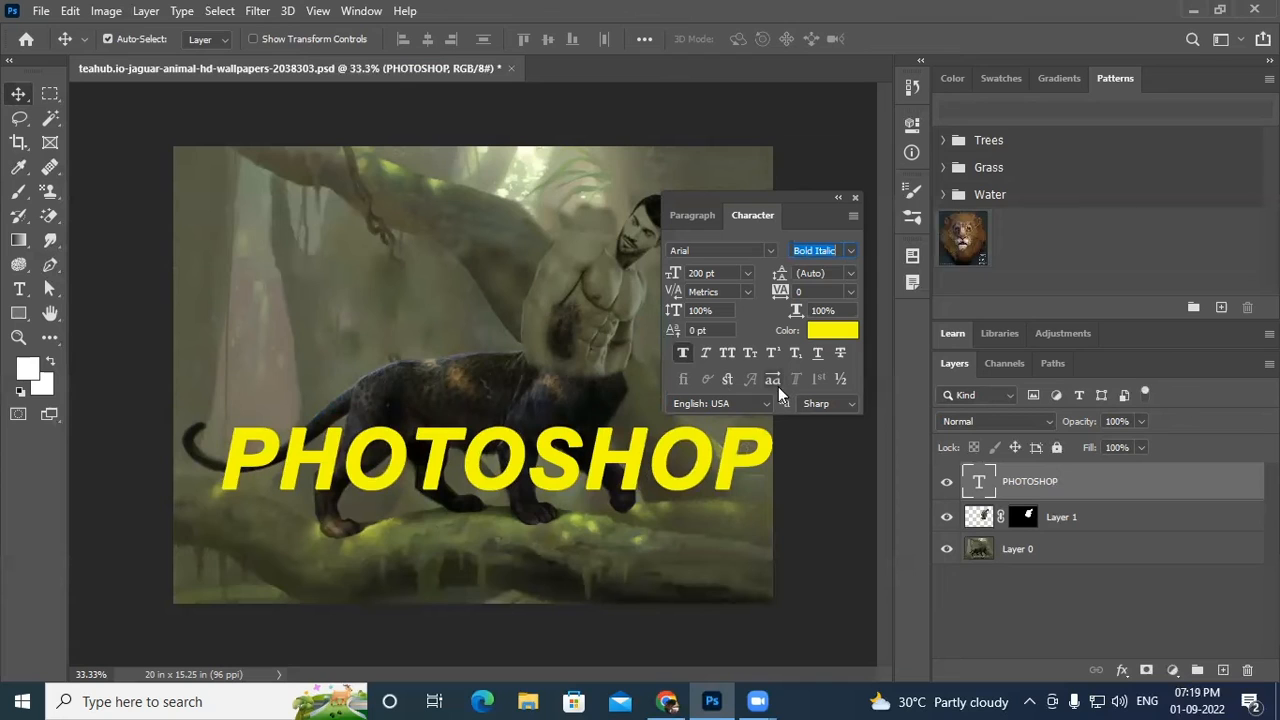
left_click(705, 353)
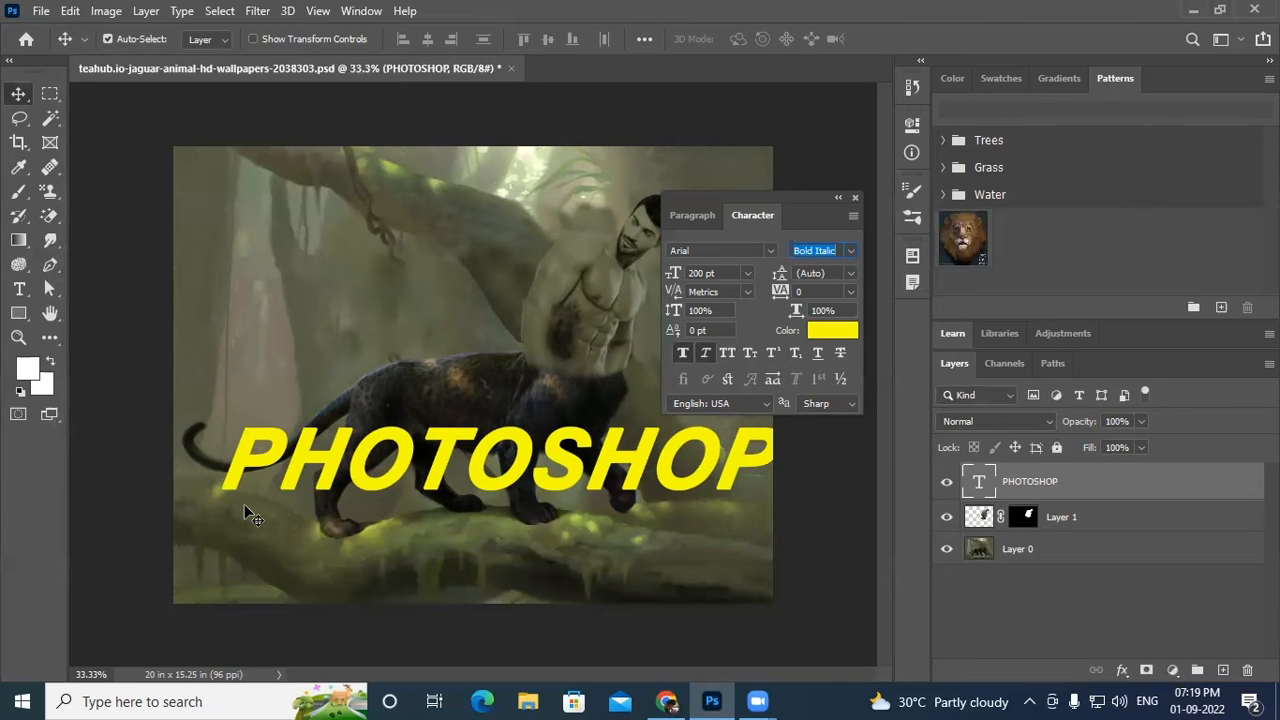
left_click(684, 354)
left_click(683, 354)
left_click(705, 354)
left_click(705, 354)
left_click(705, 355)
left_click(682, 354)
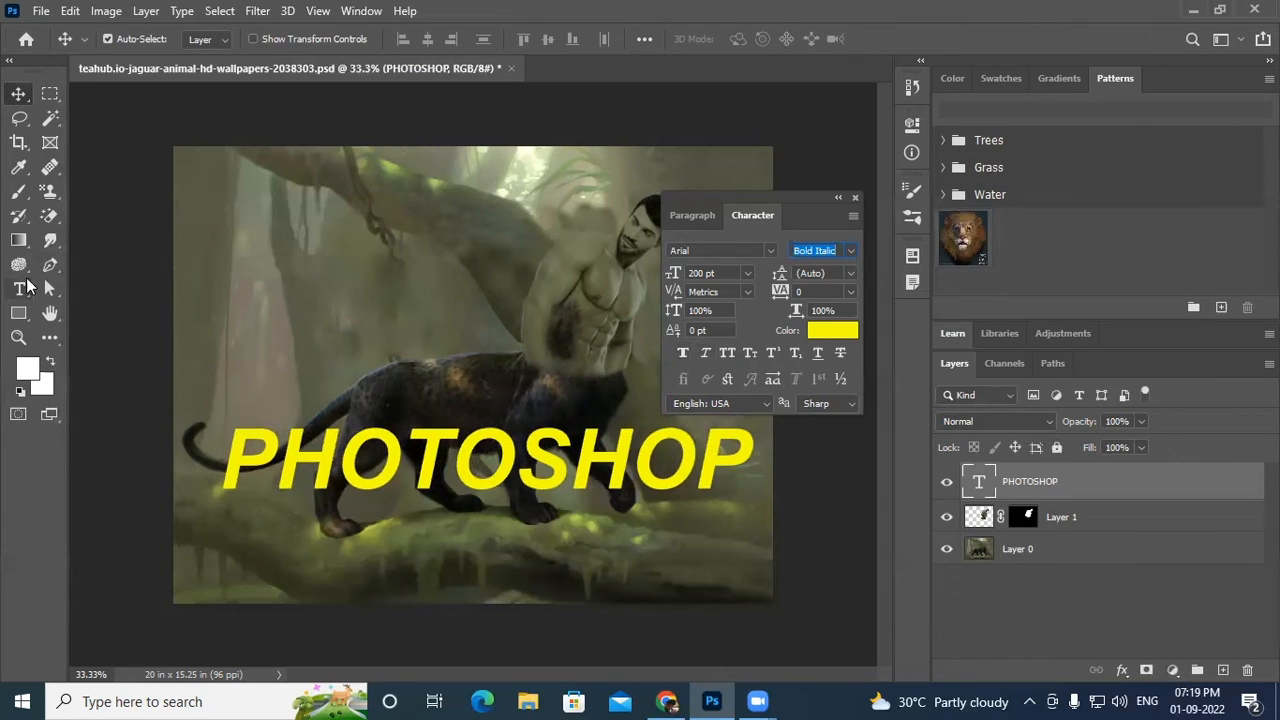
Step: Add the horizontal text "Illustrator" above PHOTOSHOP and move it slightly up and left
left_click(20, 290)
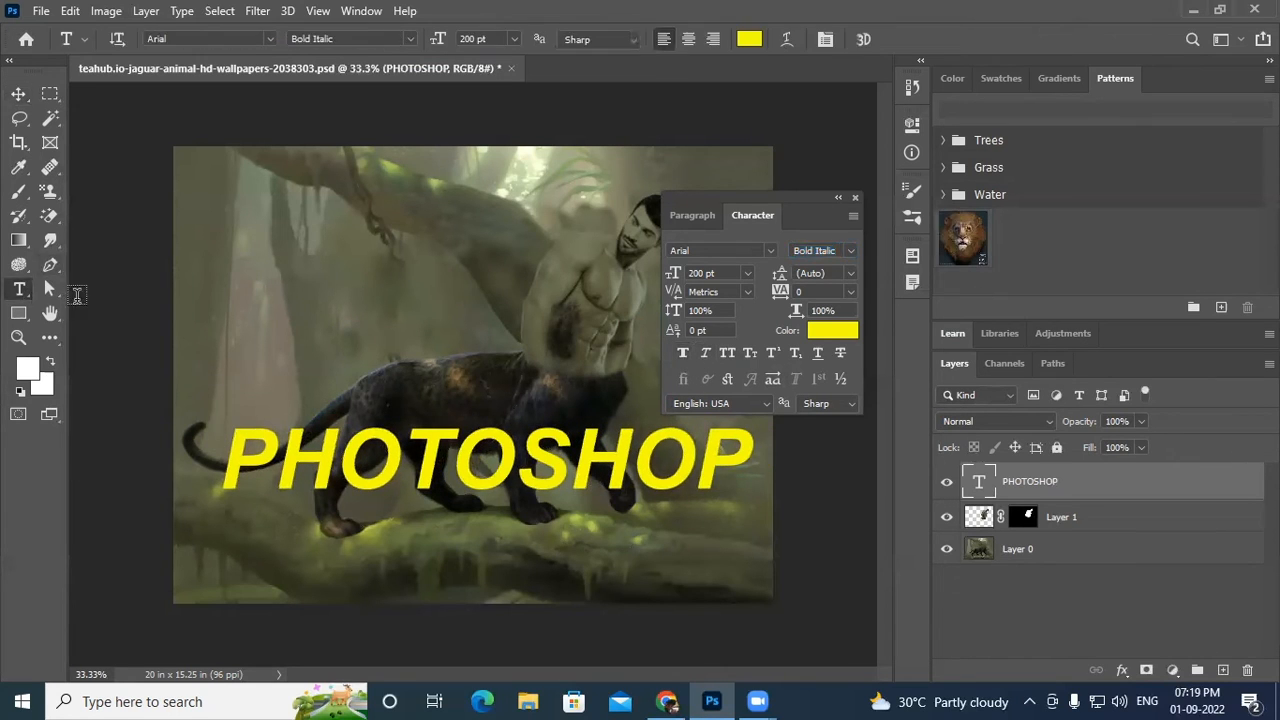
left_click(267, 358)
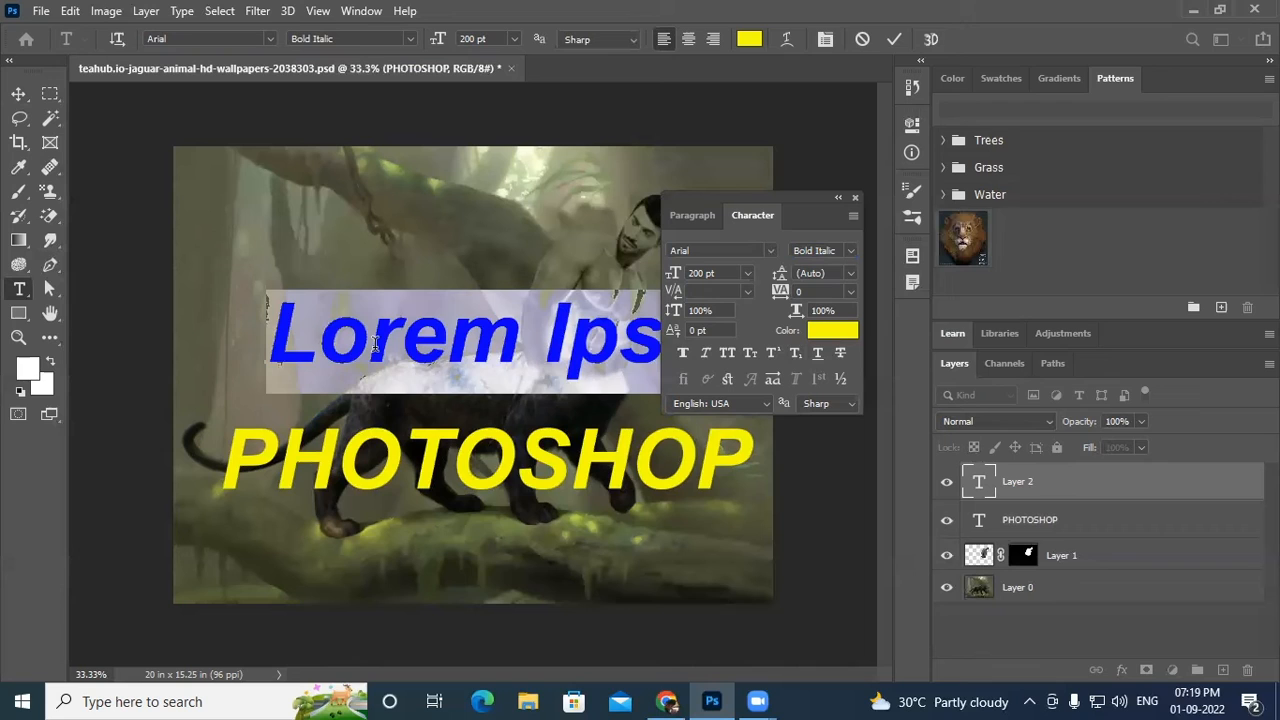
type("III")
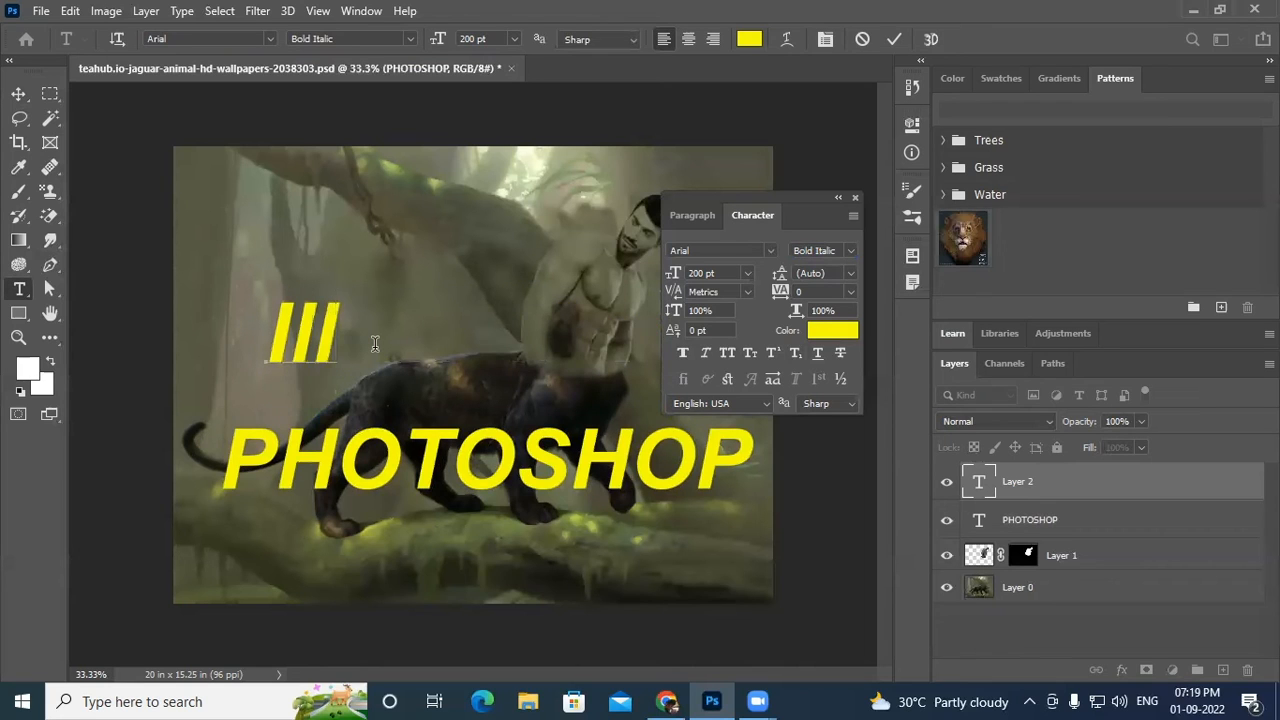
type("ustr")
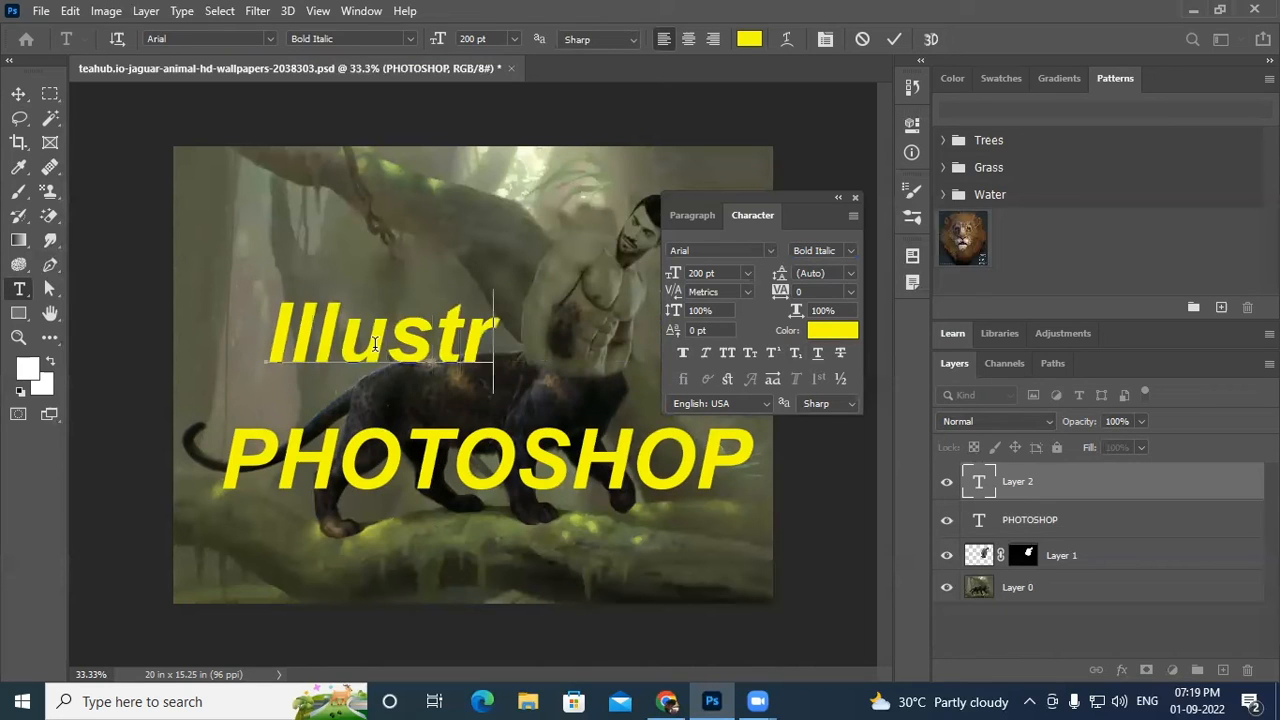
type("ator")
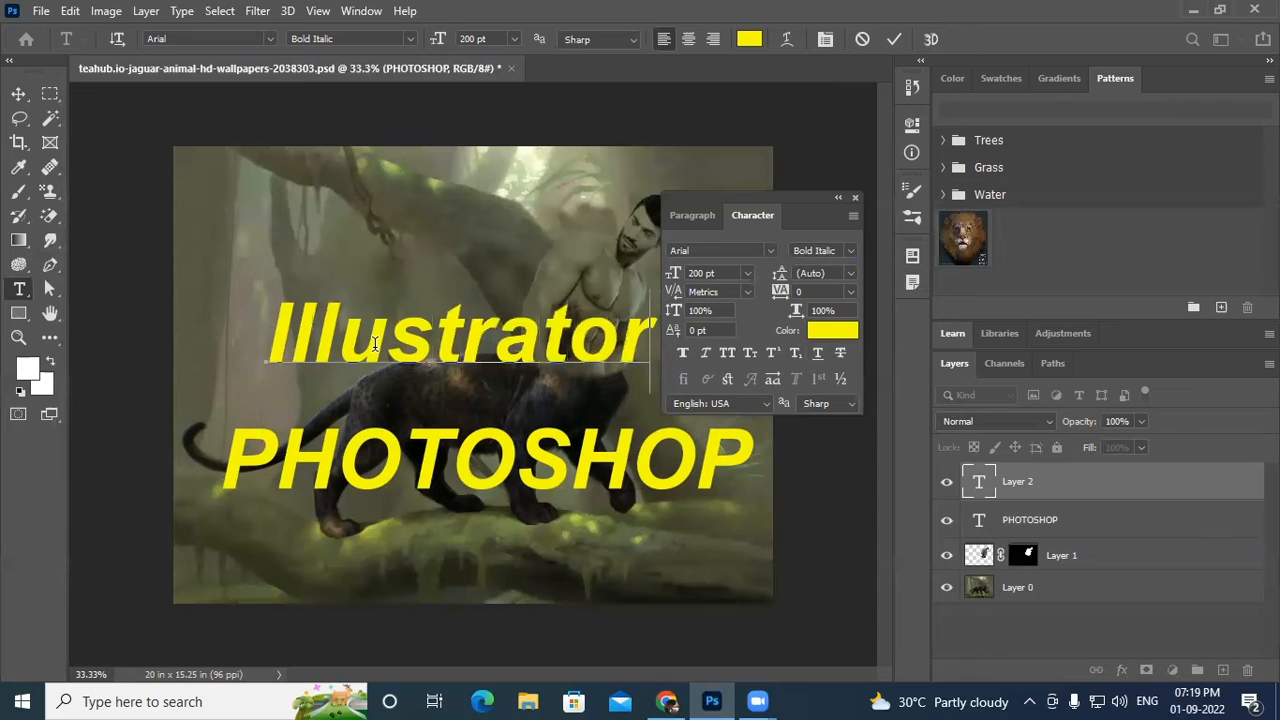
left_click(18, 95)
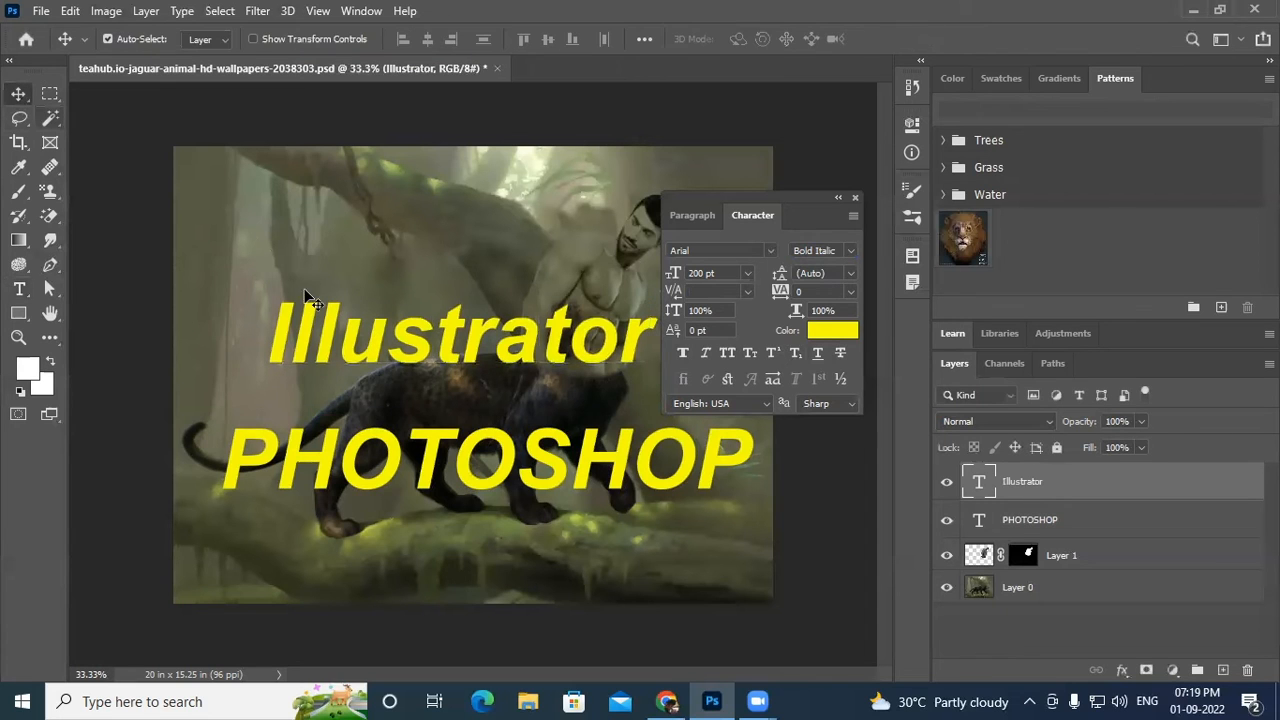
left_click_drag(416, 352, 406, 330)
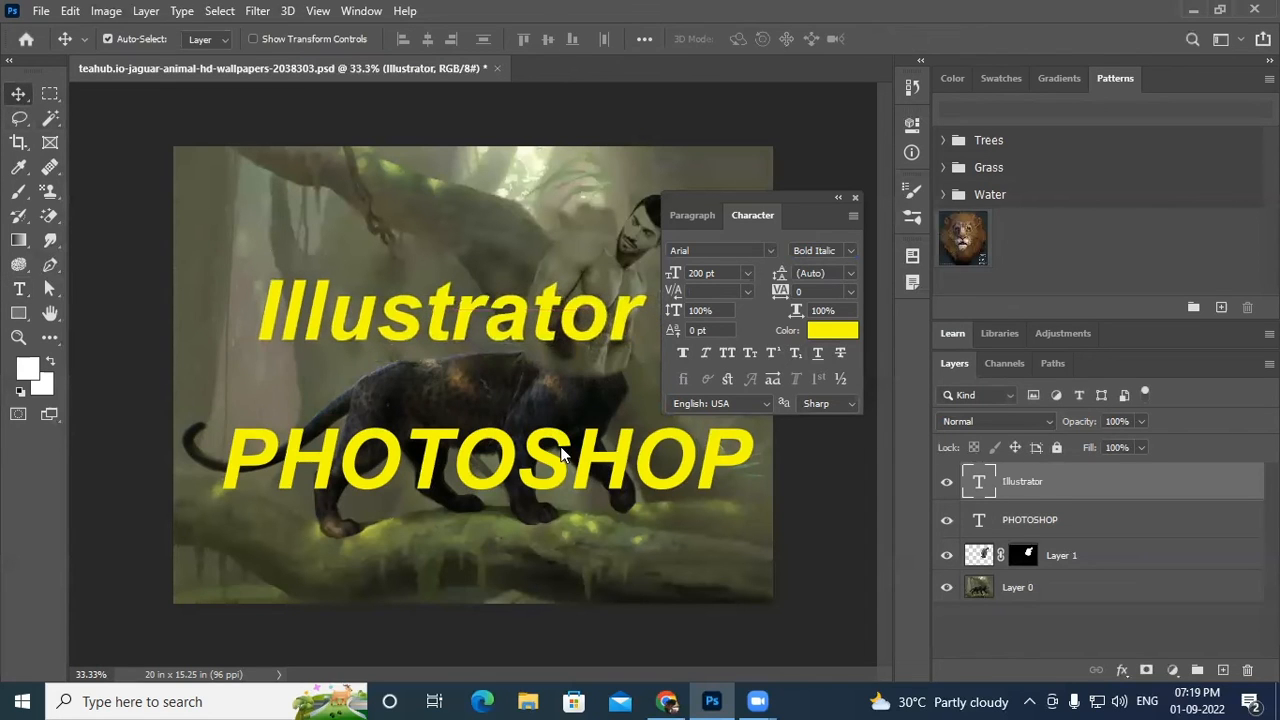
Step: Recolour the Illustrator text red ff0000 and apply All Caps to it
left_click(831, 331)
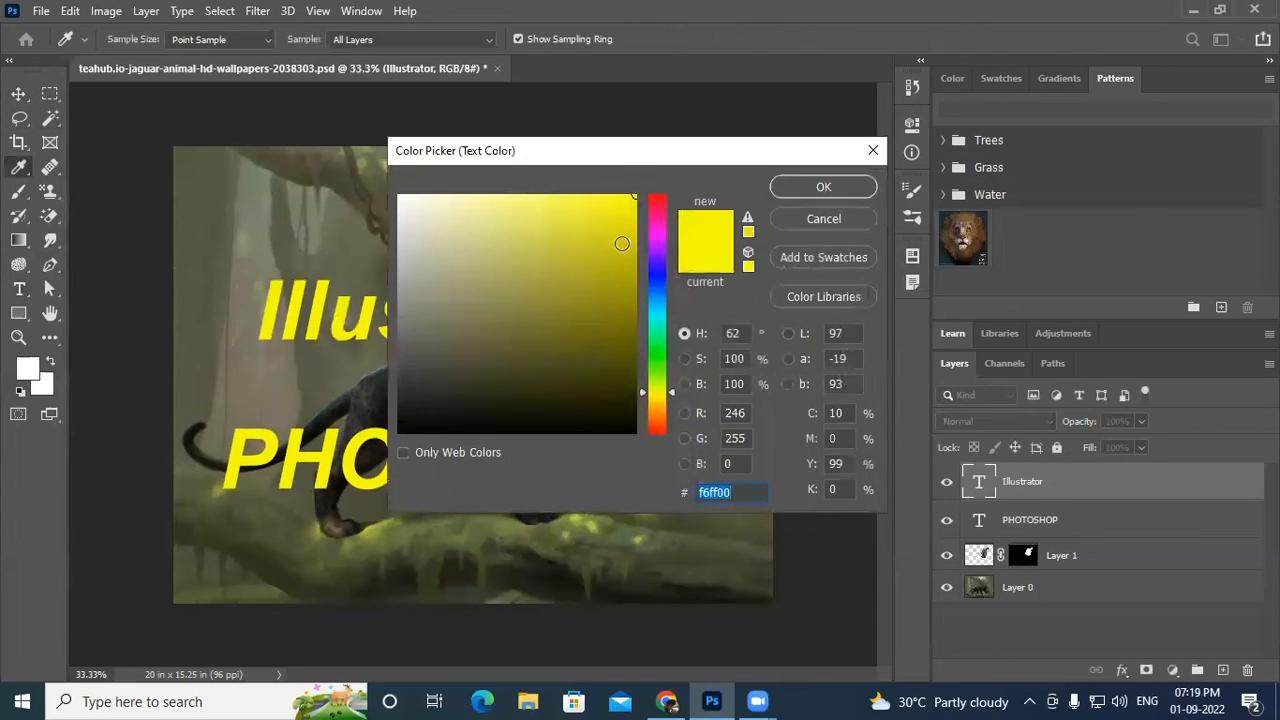
left_click_drag(657, 392, 665, 182)
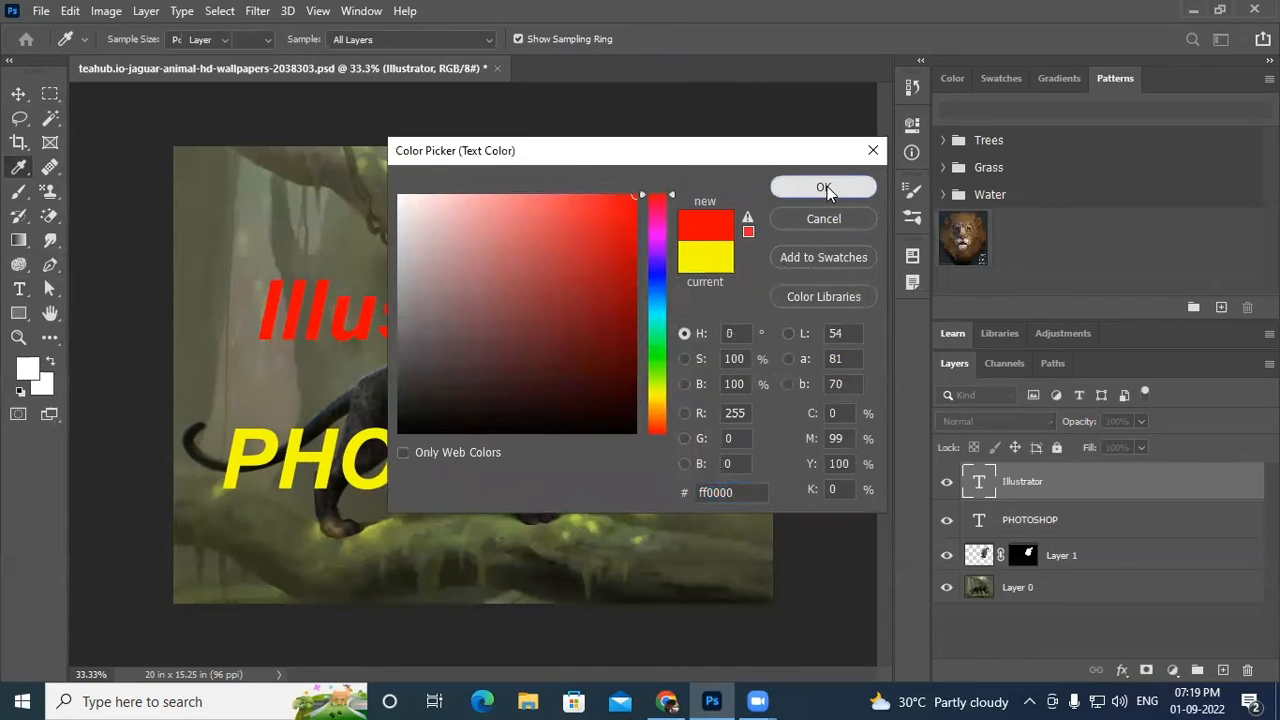
left_click(823, 187)
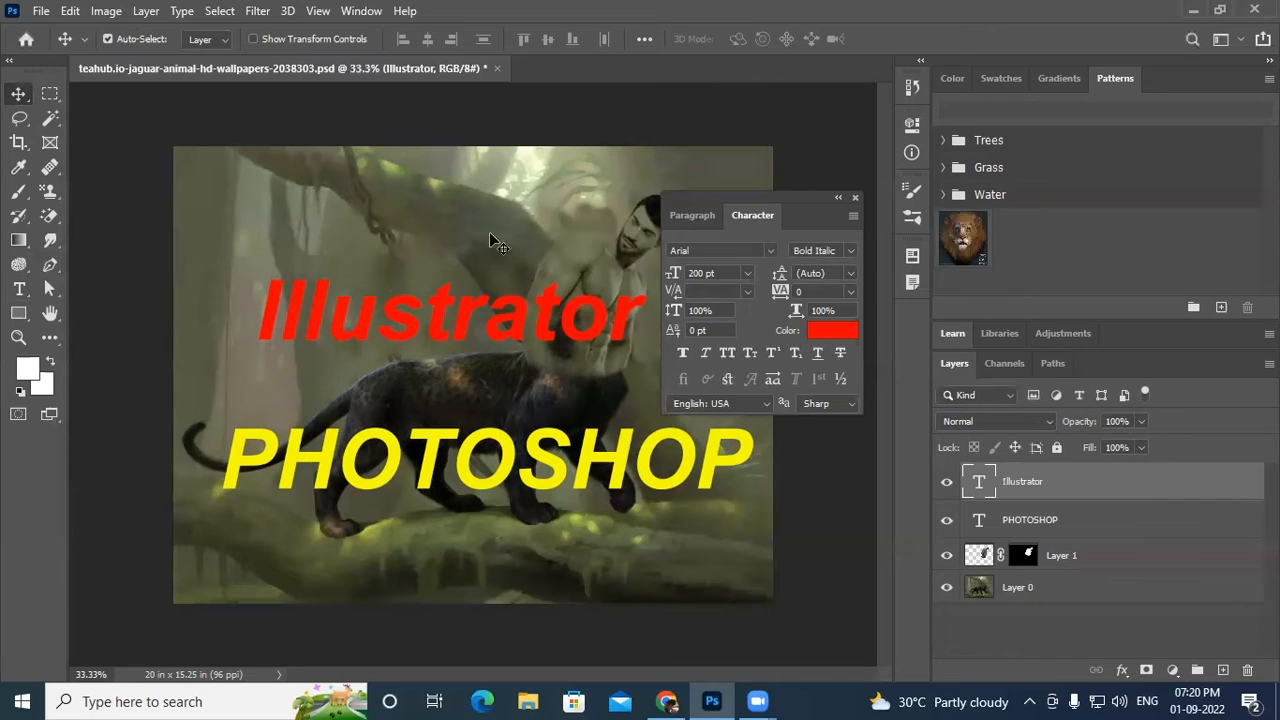
left_click(729, 354)
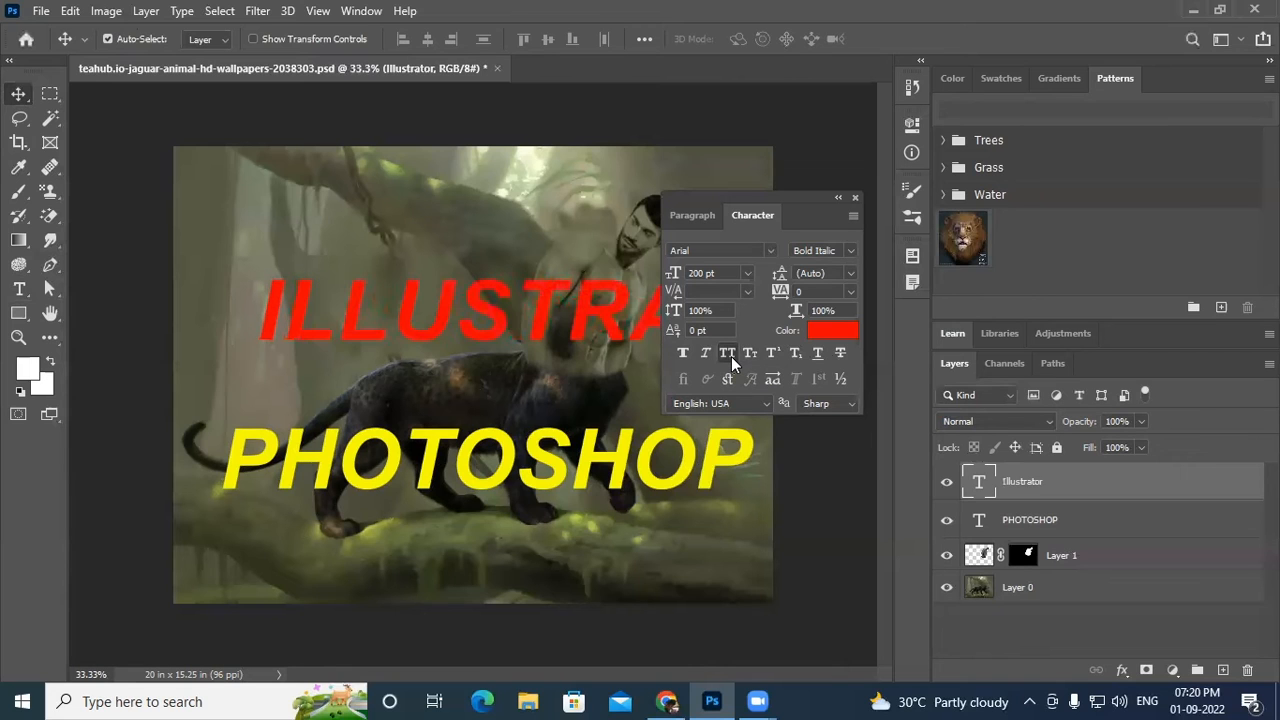
Step: Move the Illustrator text to the image's left edge and float the character settings clear of the image
left_click_drag(815, 197, 883, 392)
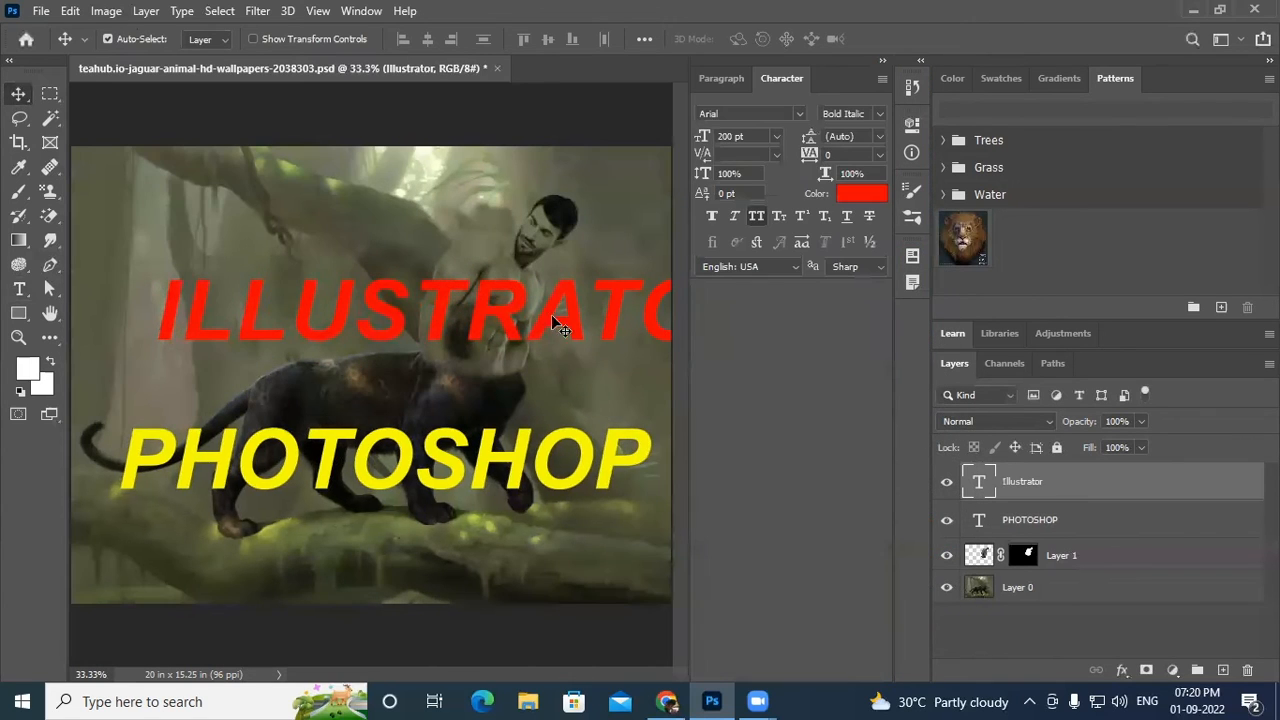
left_click_drag(570, 322, 489, 323)
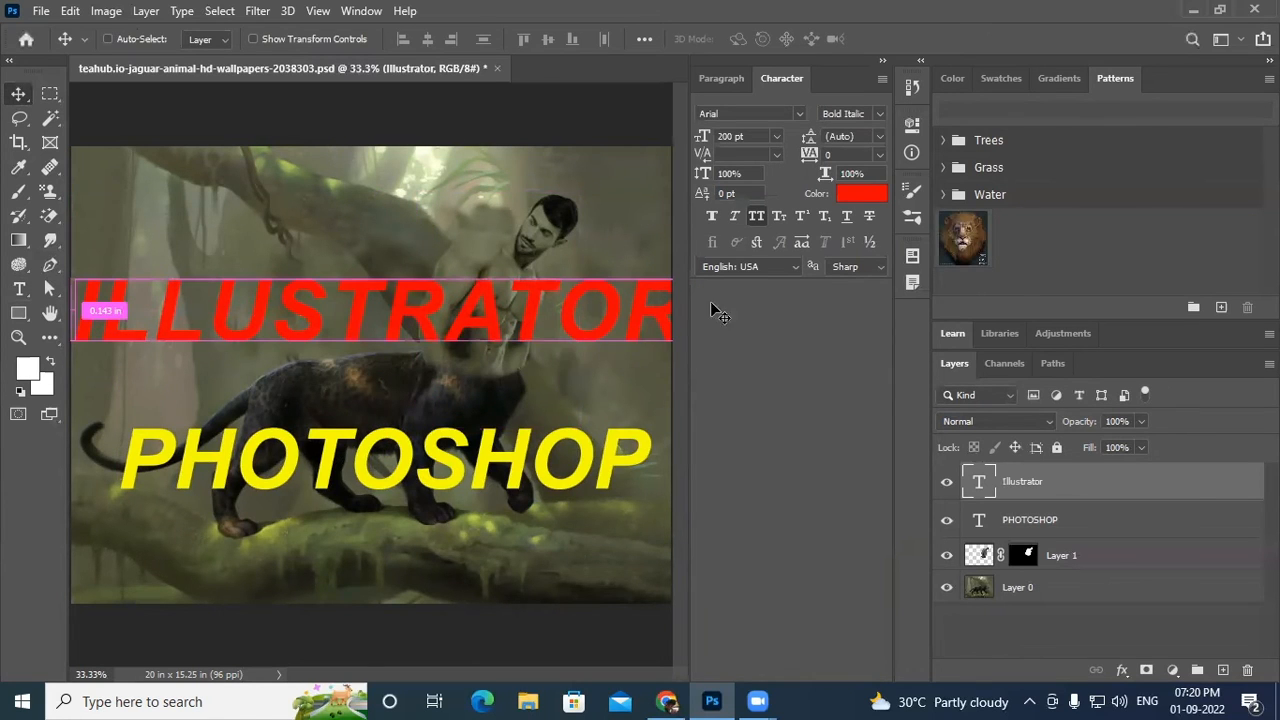
left_click_drag(840, 90, 888, 437)
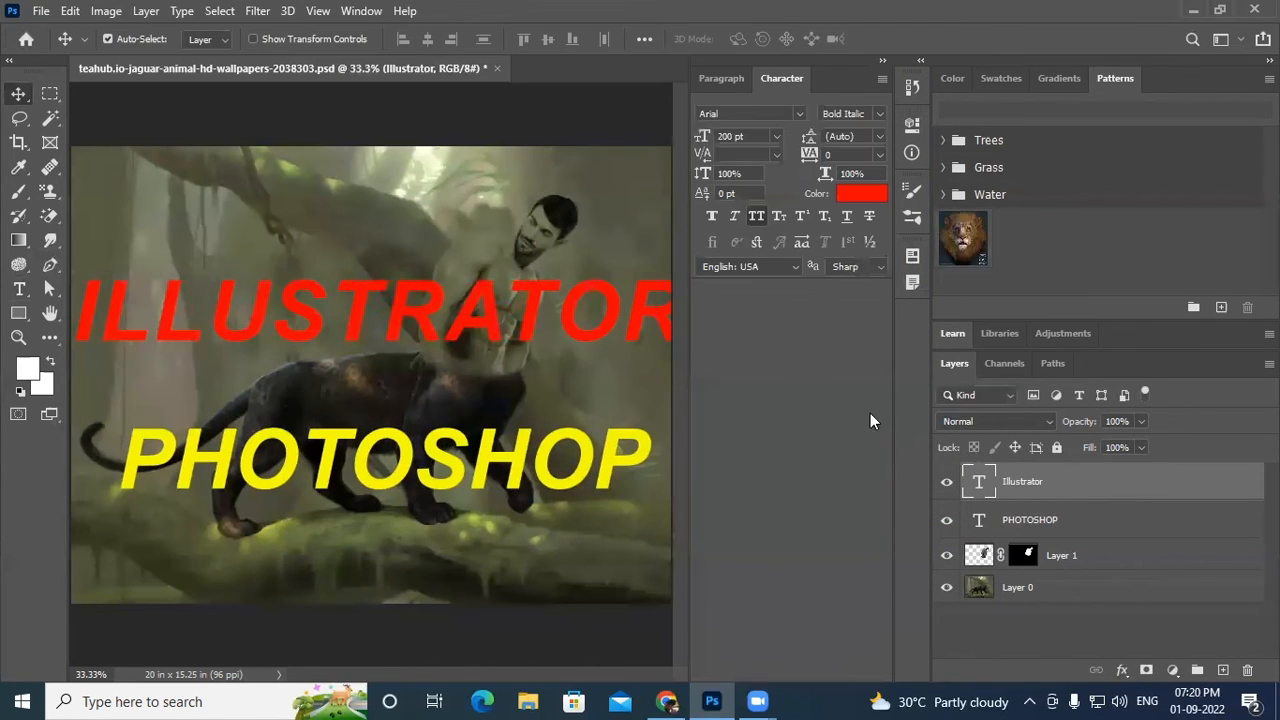
left_click_drag(858, 65, 1055, 232)
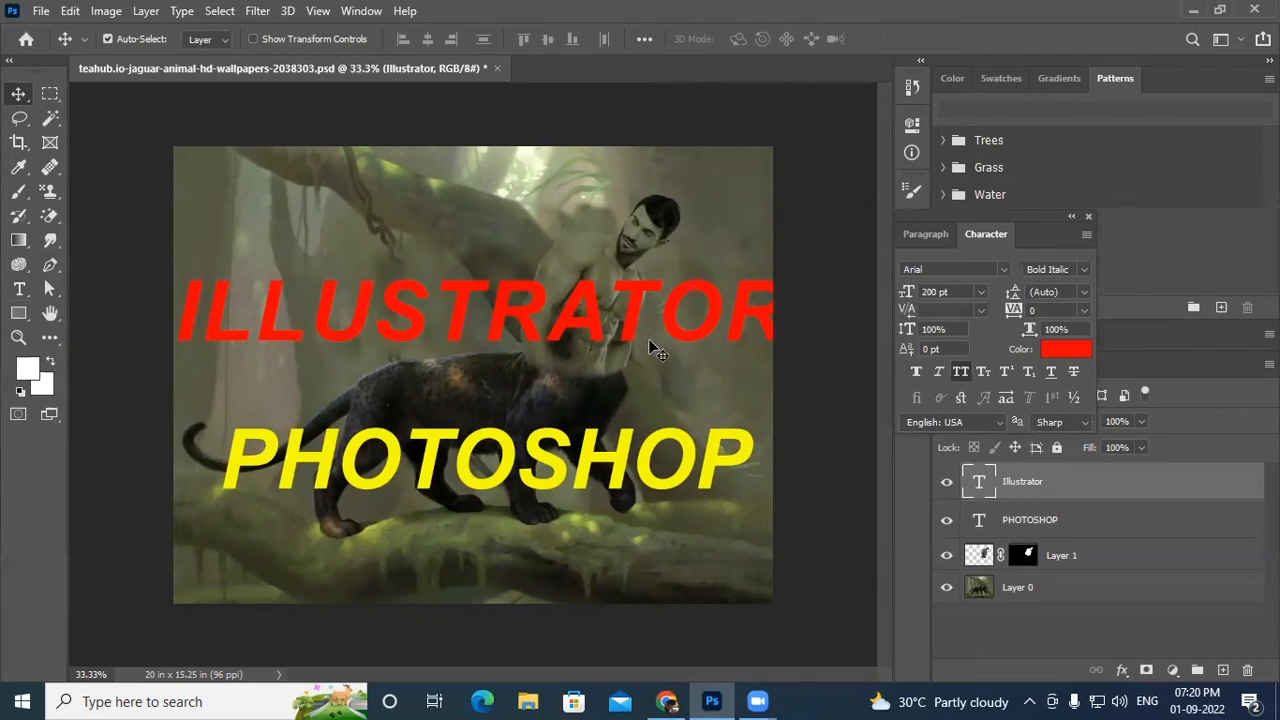
Step: Turn off All Caps for the Illustrator text and recolour it blue 0600ff
left_click(961, 371)
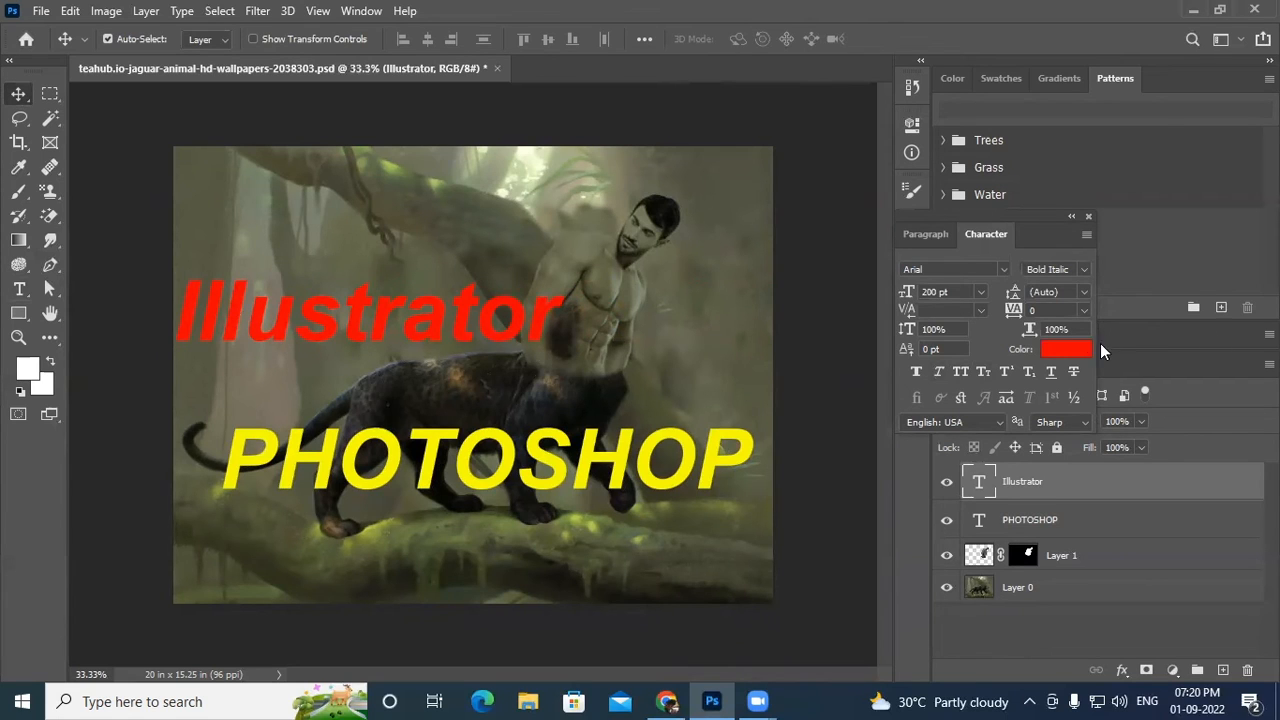
left_click(1058, 342)
left_click(662, 268)
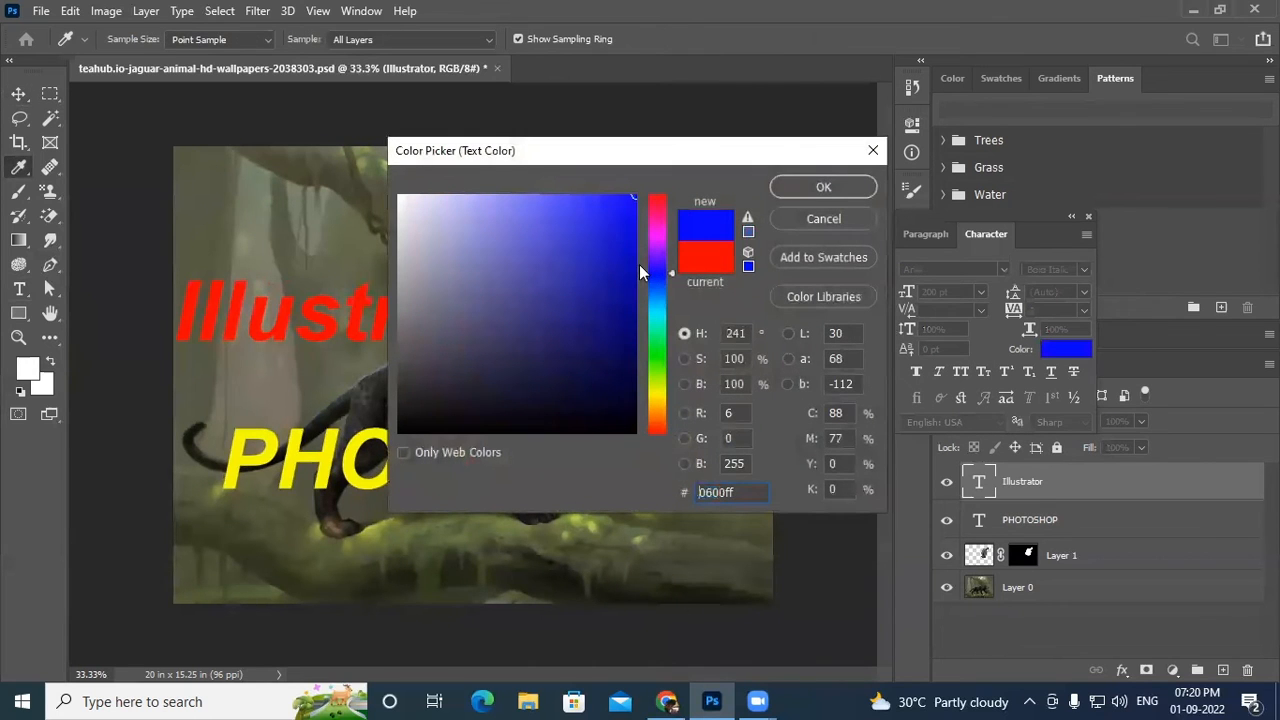
left_click(823, 187)
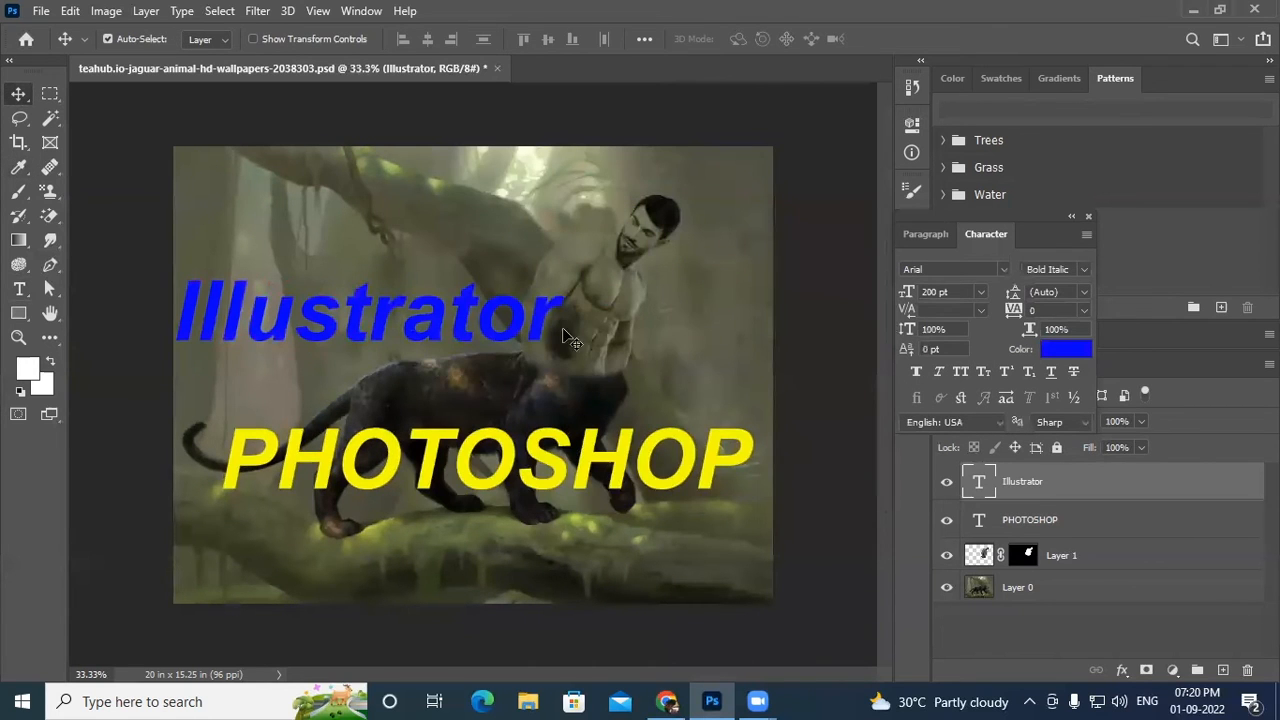
Step: Apply Small Caps to the Illustrator text, compare it with All Caps, and return to Small Caps
left_click(983, 374)
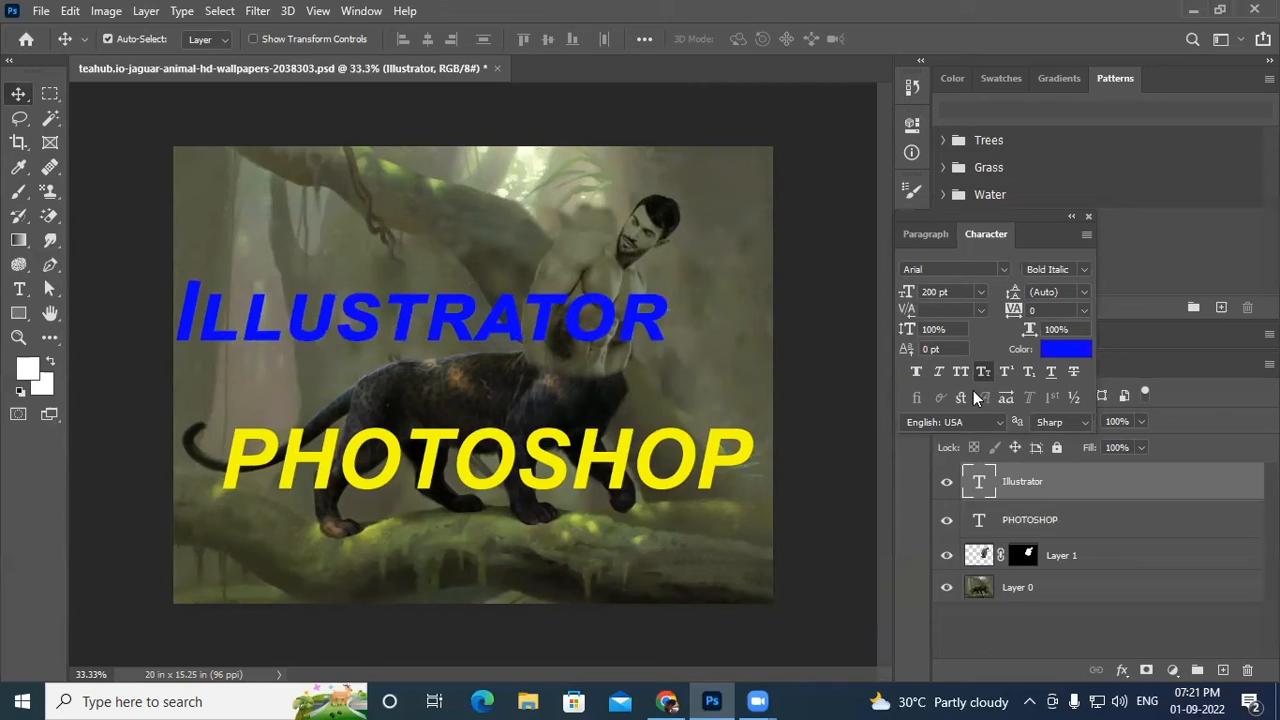
left_click(961, 371)
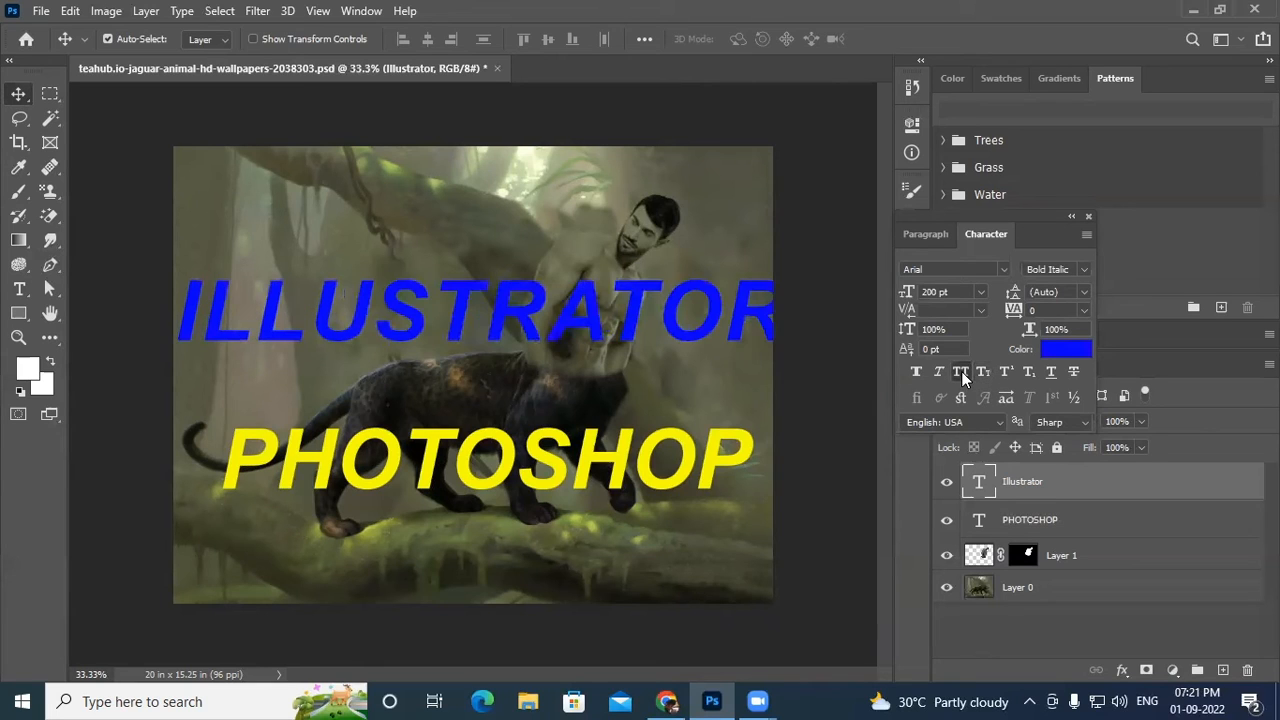
left_click(986, 371)
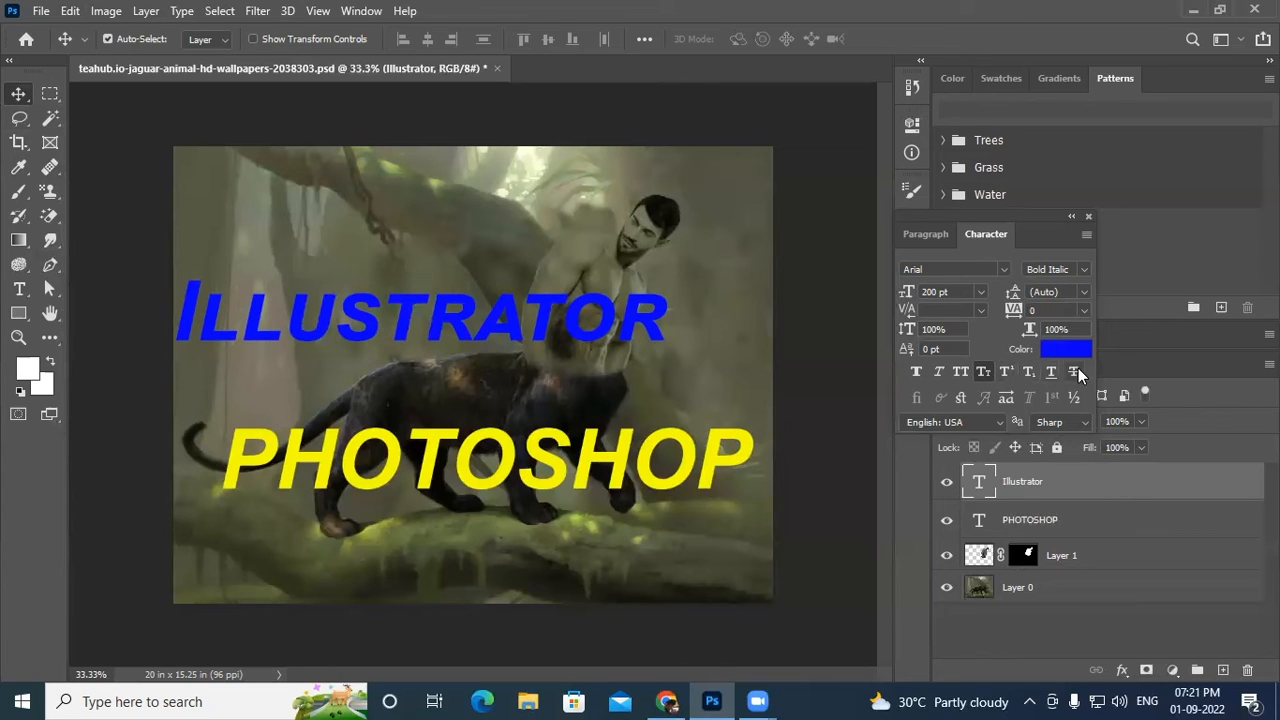
Step: Select the whole Illustrator text with the Horizontal Type tool and underline it
left_click(20, 289)
left_click_drag(192, 325, 605, 349)
left_click_drag(182, 329, 633, 325)
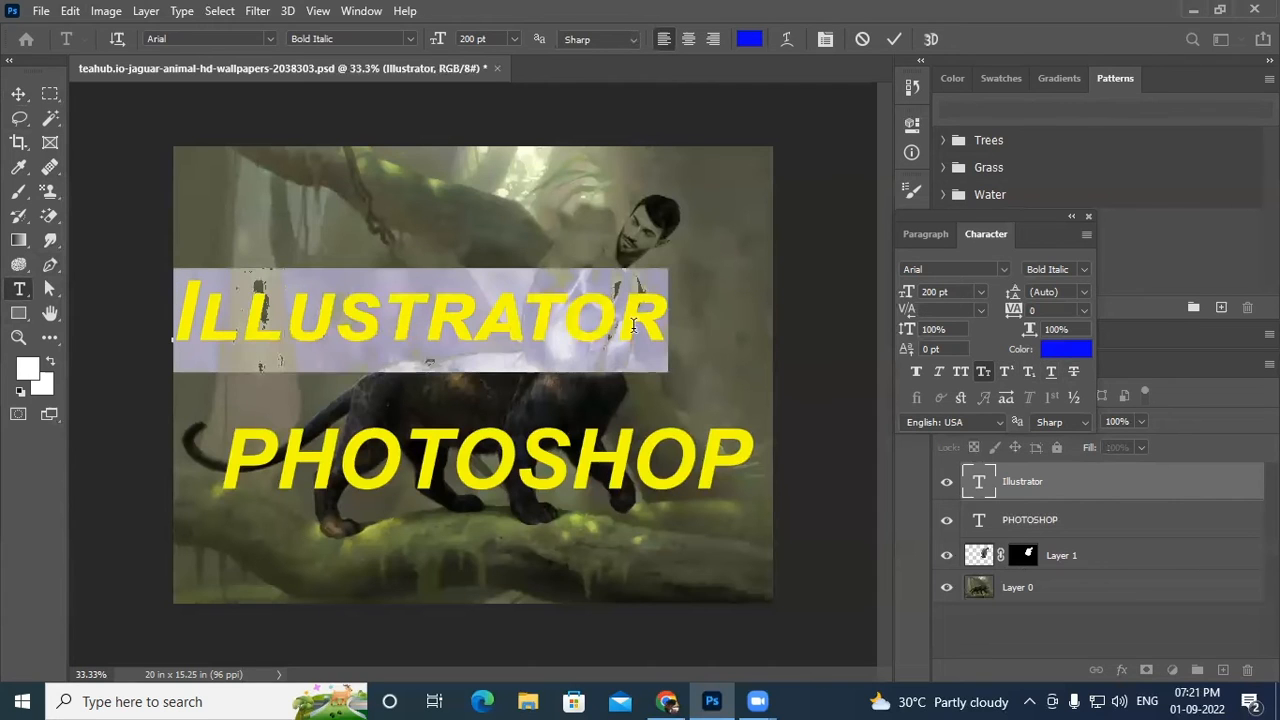
left_click(1050, 371)
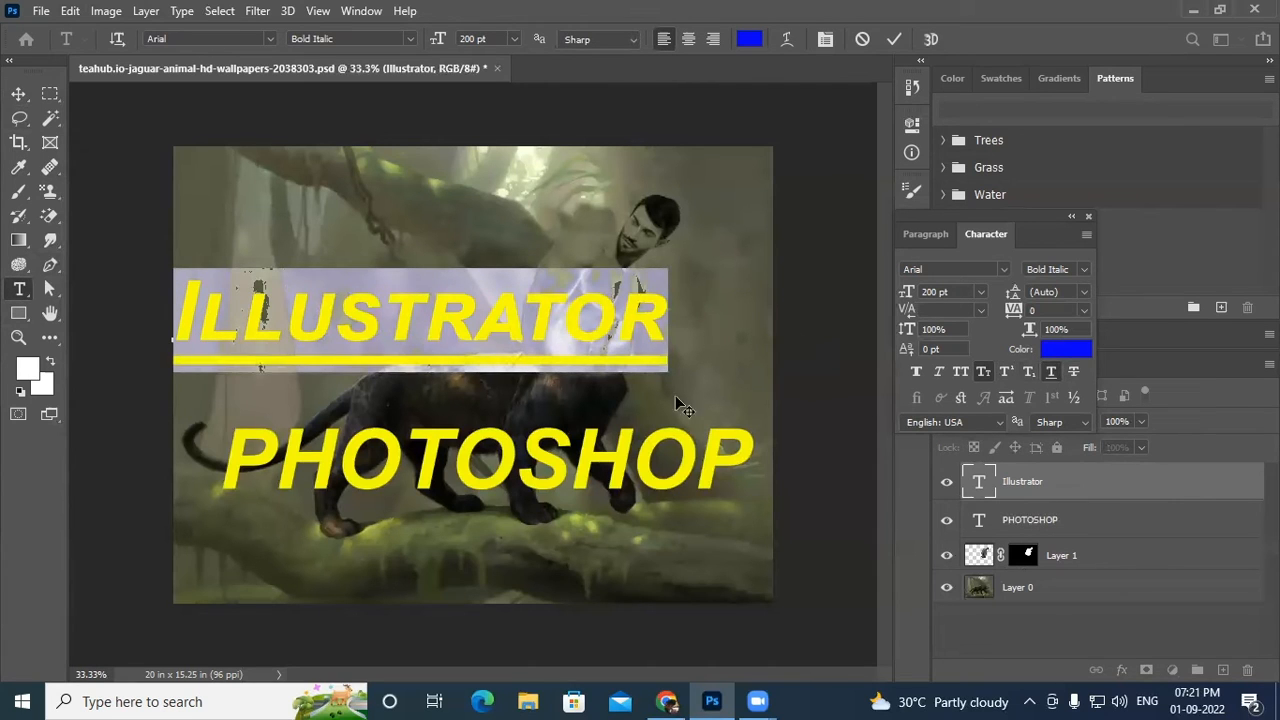
left_click(282, 318)
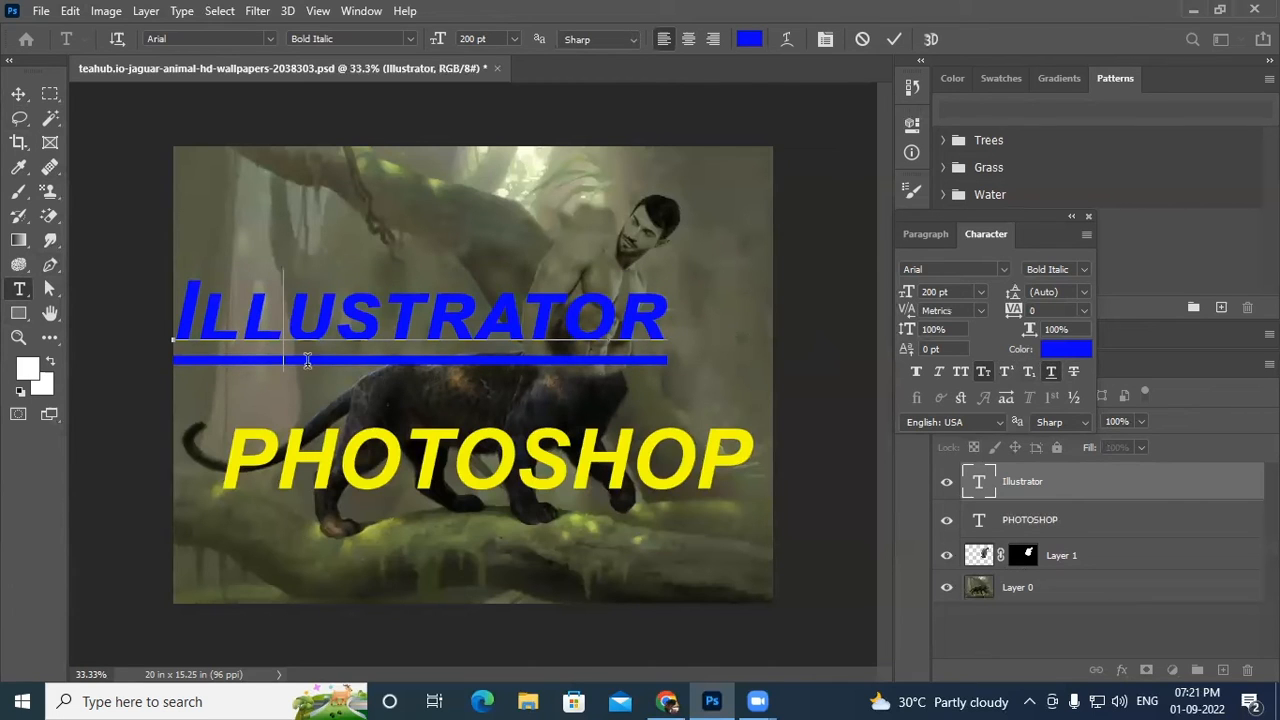
Step: Reselect the whole Illustrator text, remove its underline and apply Strikethrough
left_click_drag(668, 360, 97, 351)
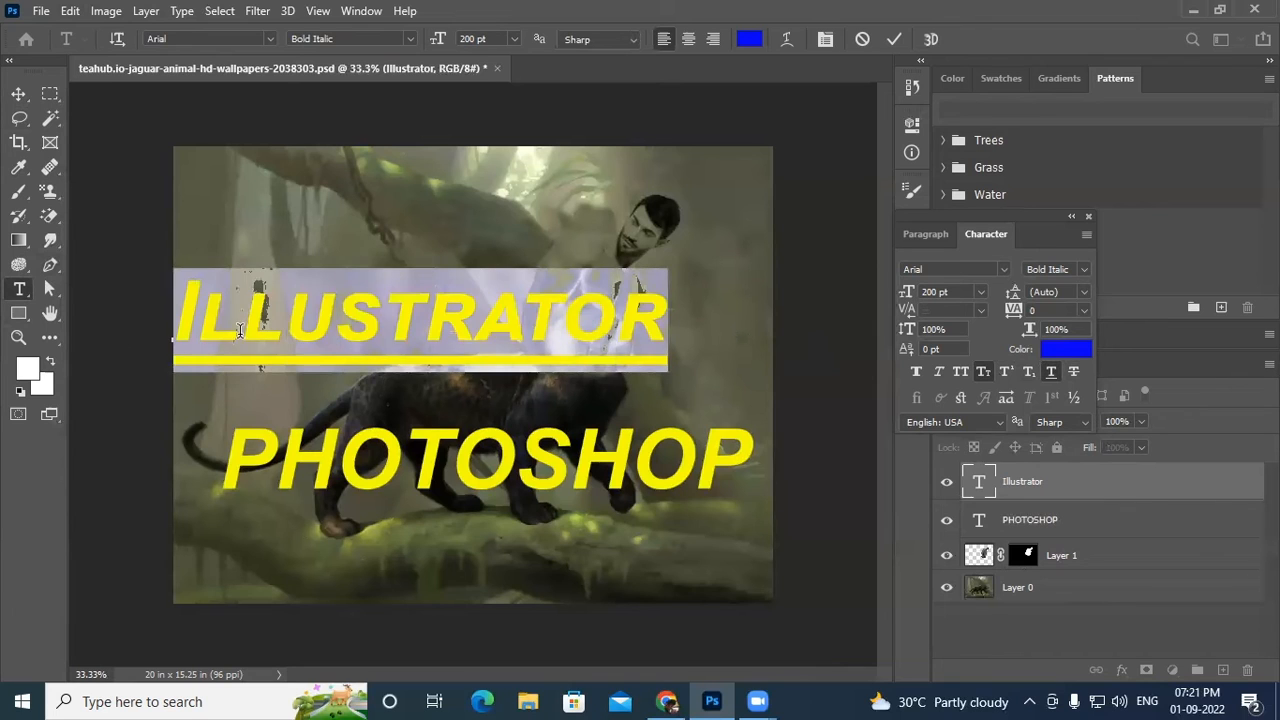
left_click(195, 351)
left_click_drag(189, 320, 760, 366)
left_click(1051, 372)
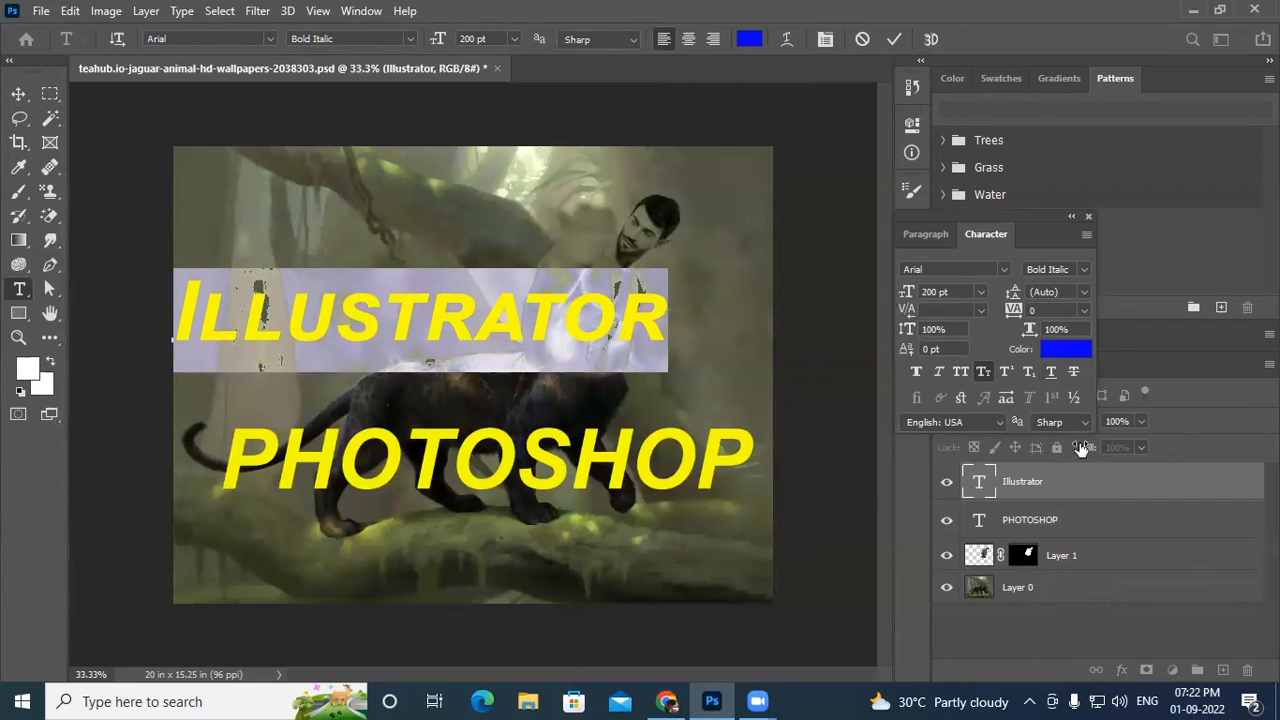
left_click(1074, 373)
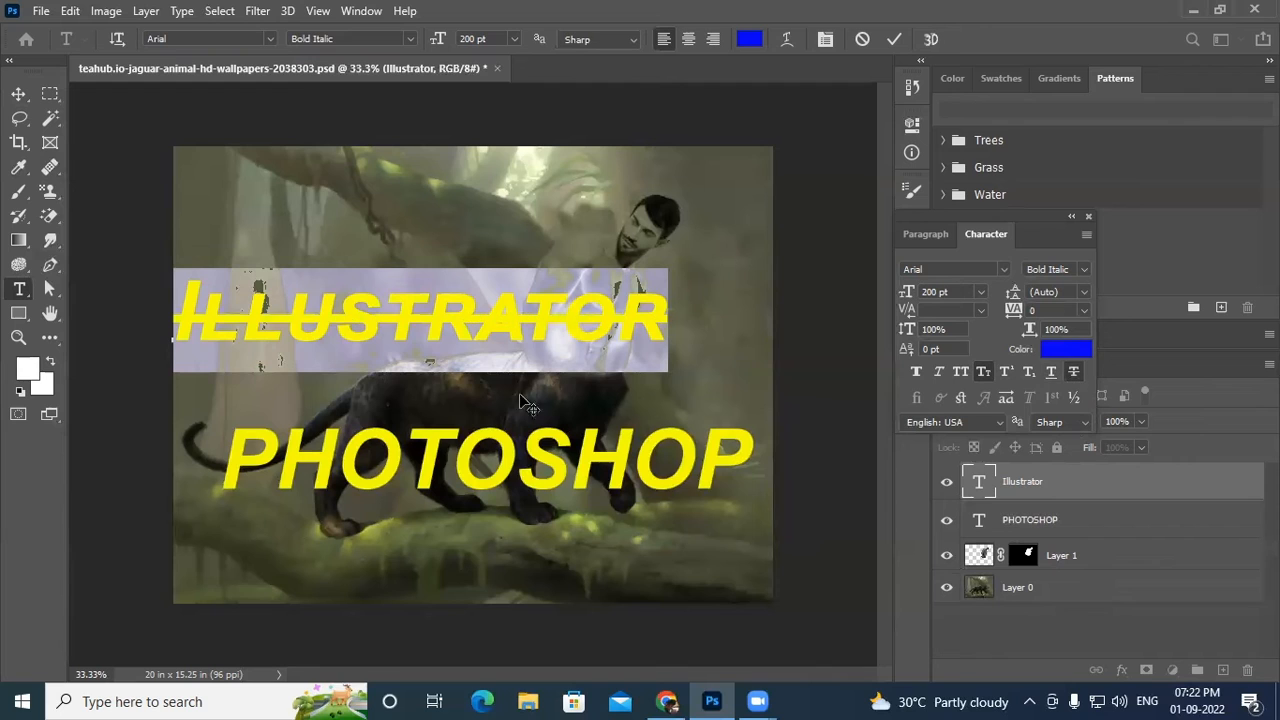
Step: Reselect the whole Illustrator text and remove its Strikethrough and Small Caps
left_click(372, 322)
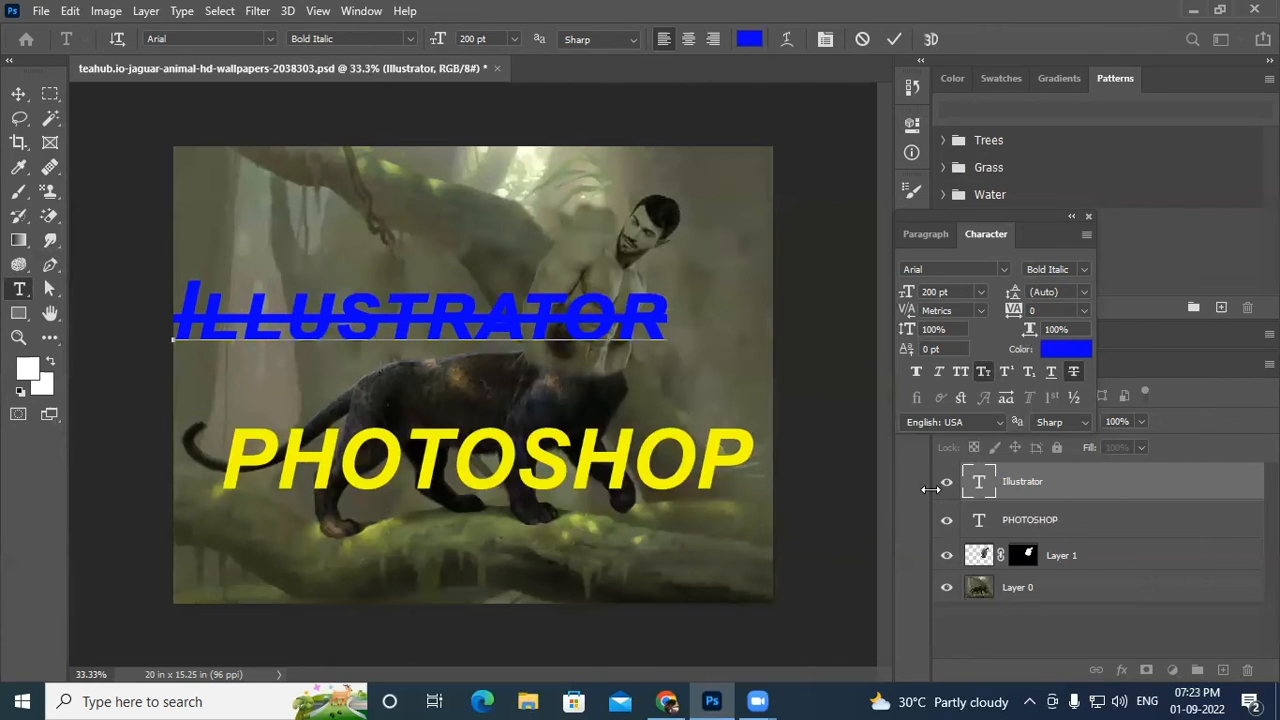
left_click_drag(181, 314, 725, 375)
left_click(1074, 372)
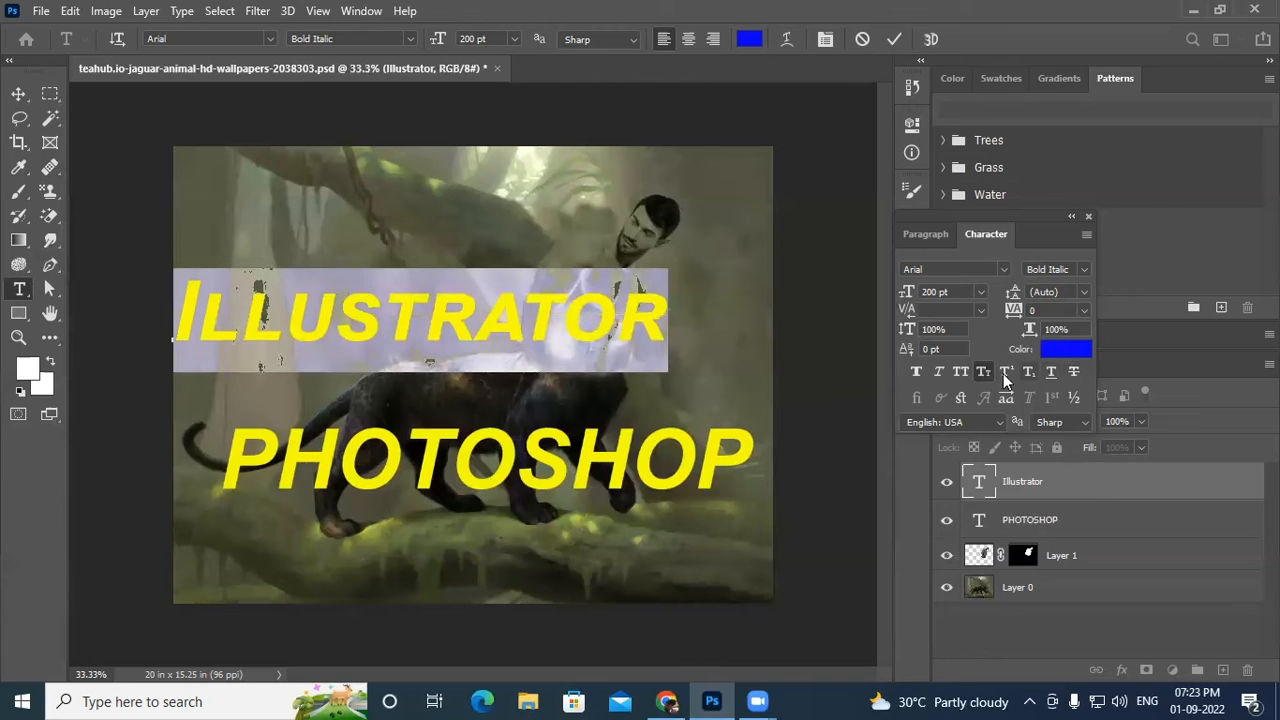
left_click(979, 373)
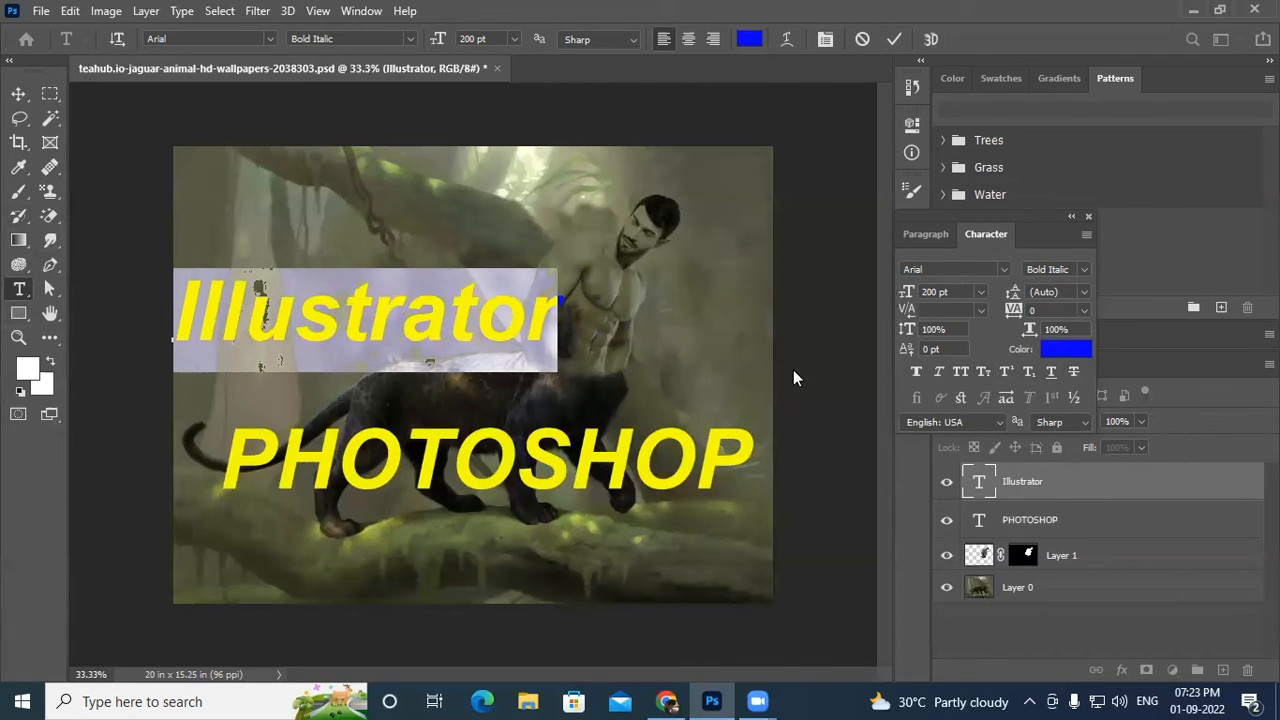
Step: Commit the Illustrator text and add a new text reading "a2+b2=H2o" above it with the Horizontal Type tool
left_click(18, 94)
left_click(405, 130)
left_click(18, 289)
left_click(290, 254)
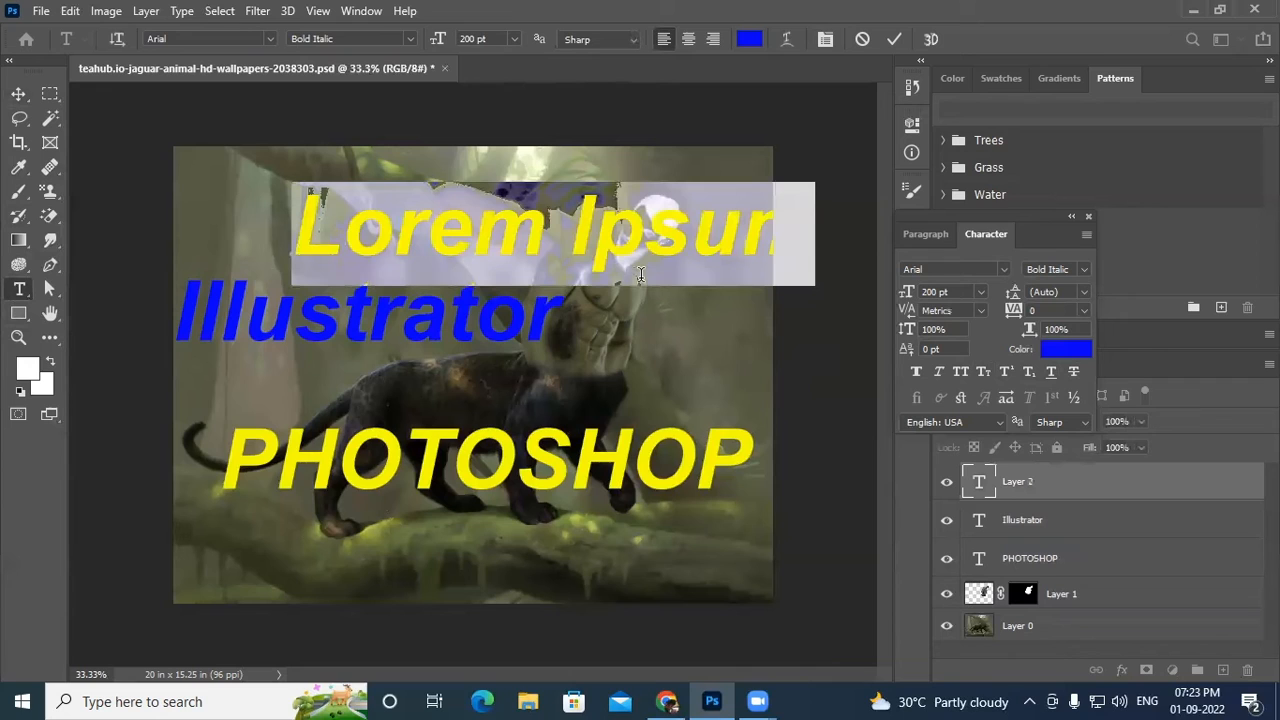
type("a")
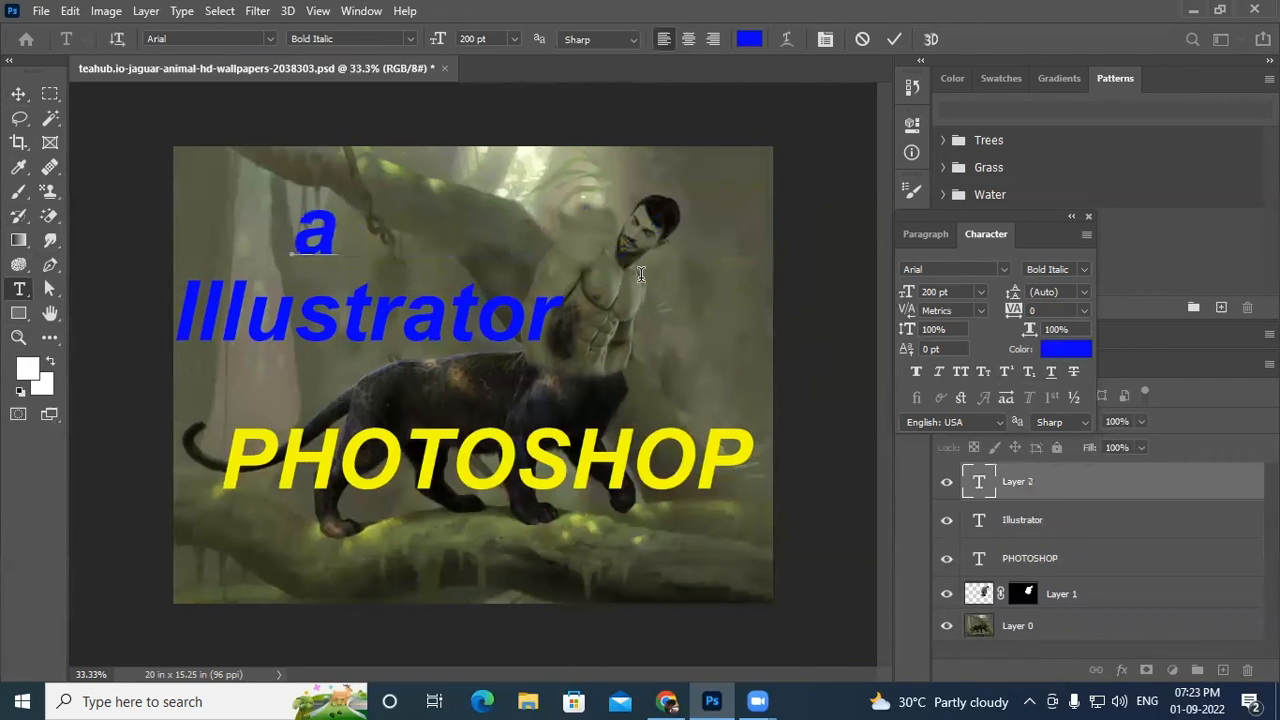
type("2")
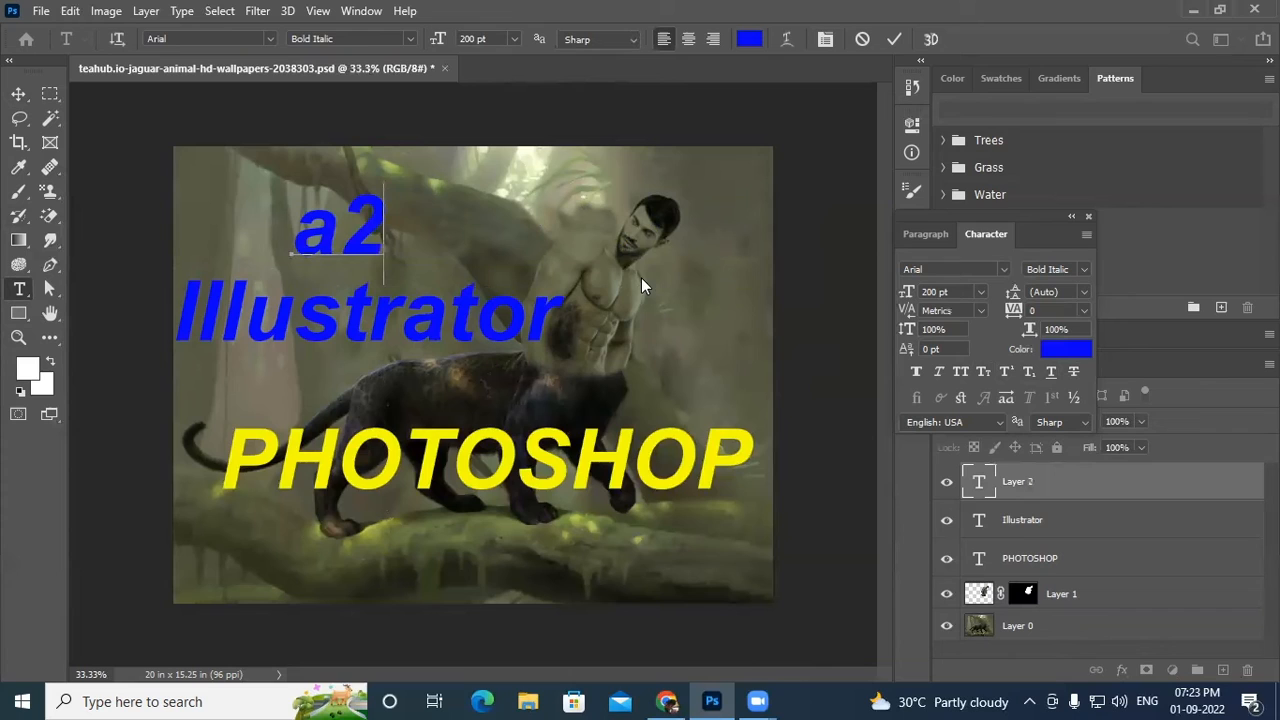
type("+b")
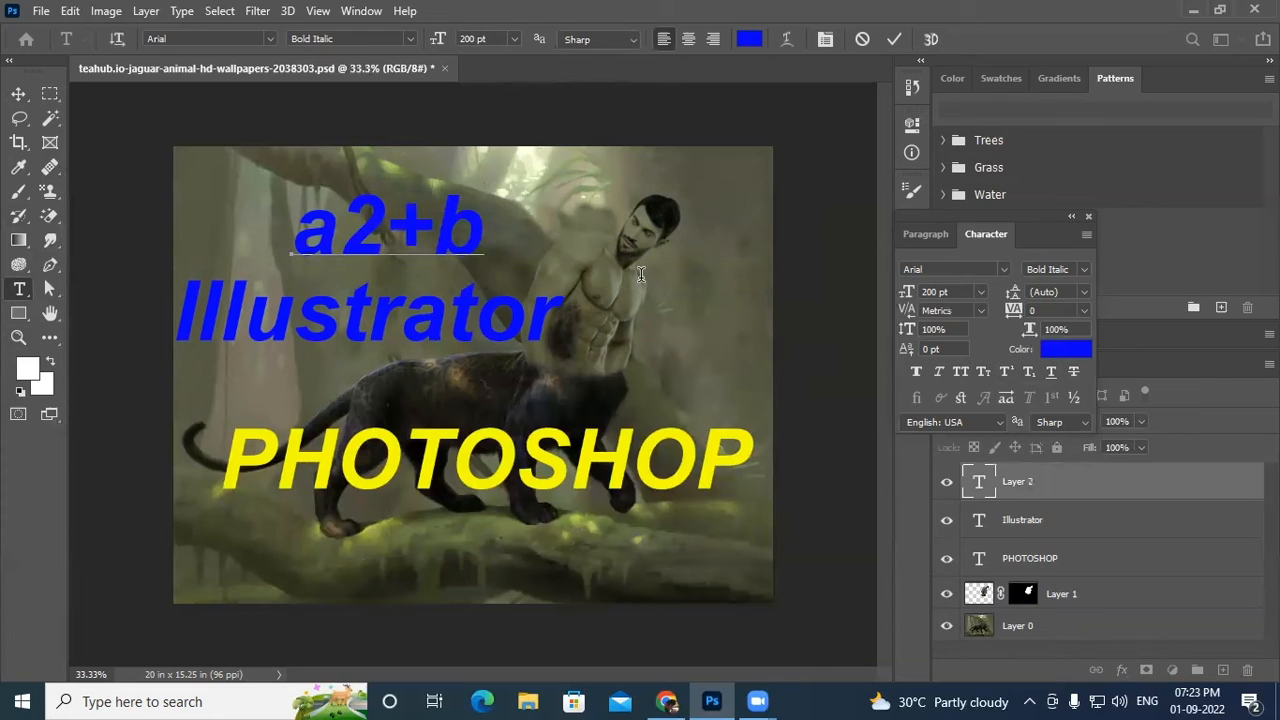
type("2")
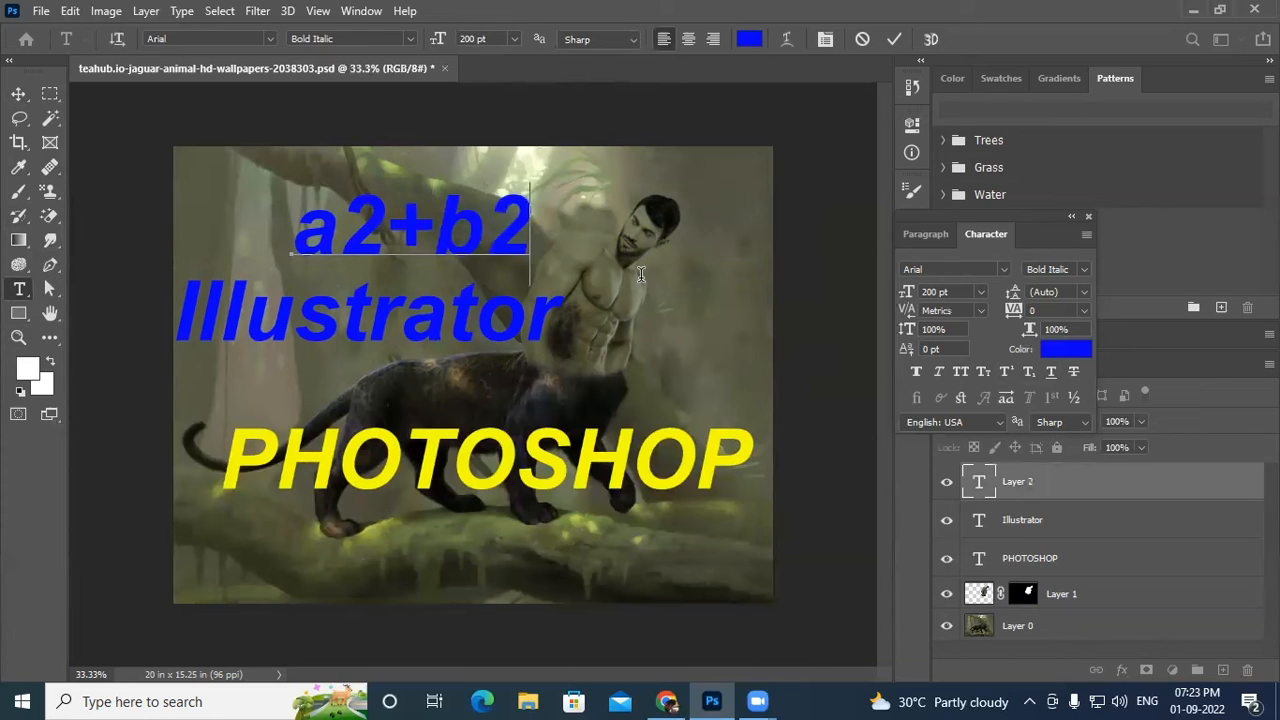
type("=")
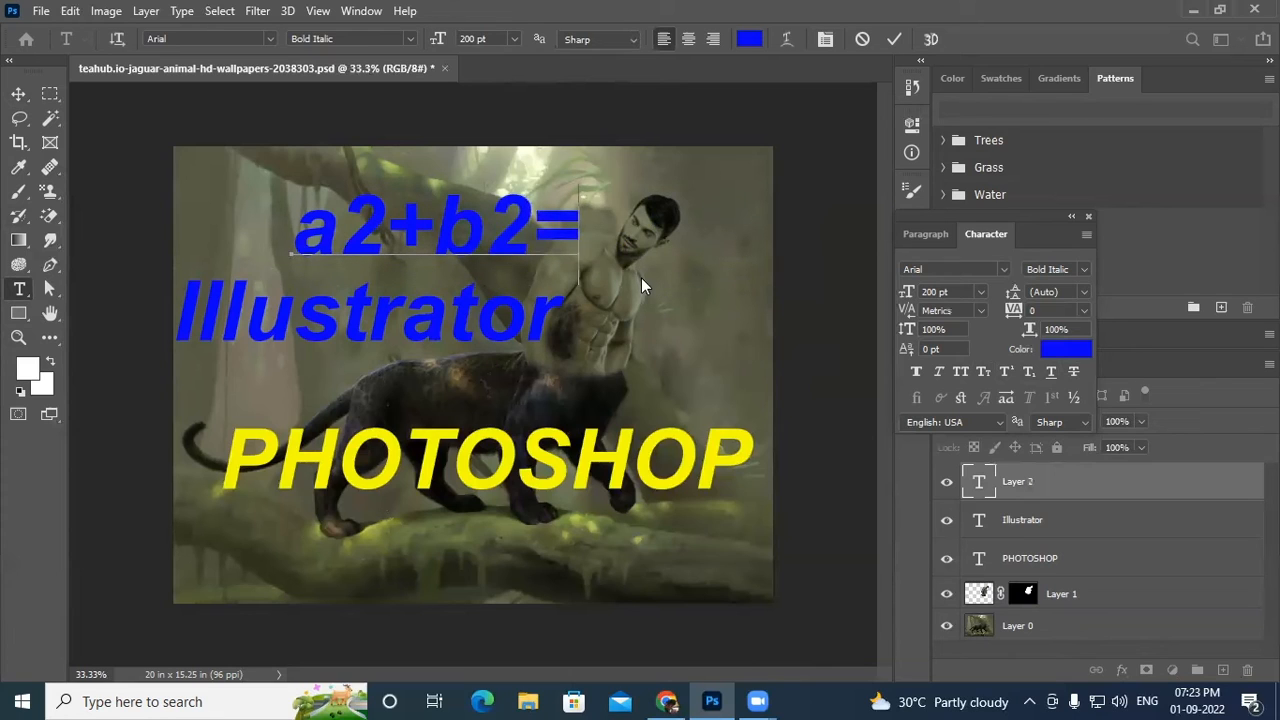
type("H2")
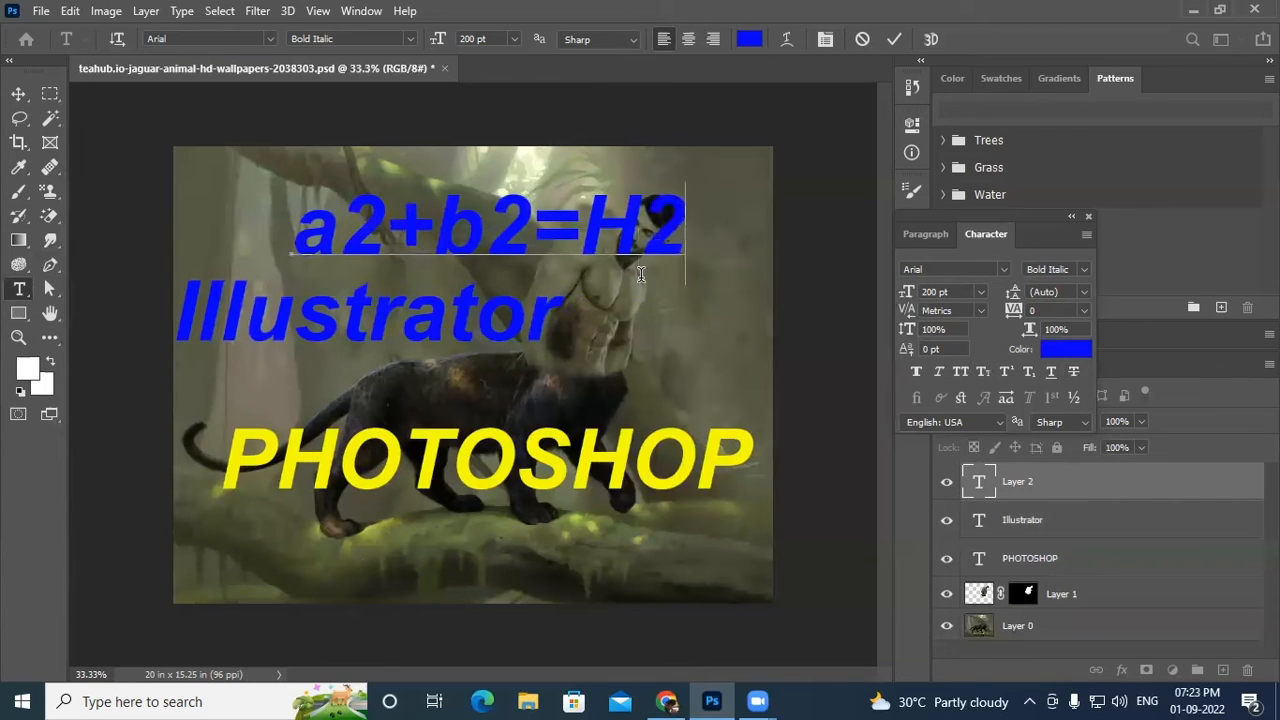
type("o")
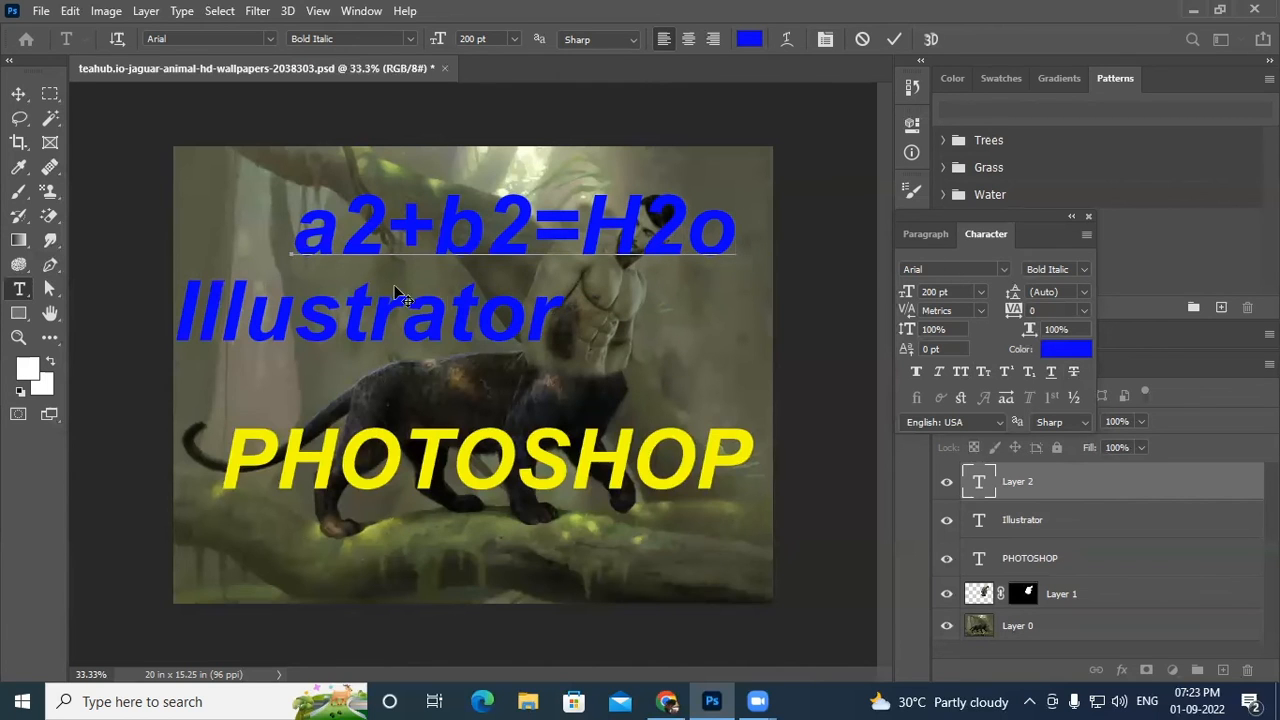
Step: Recolour the whole a2+b2=H2o text pale yellow fff6ab
left_click_drag(303, 243, 831, 262)
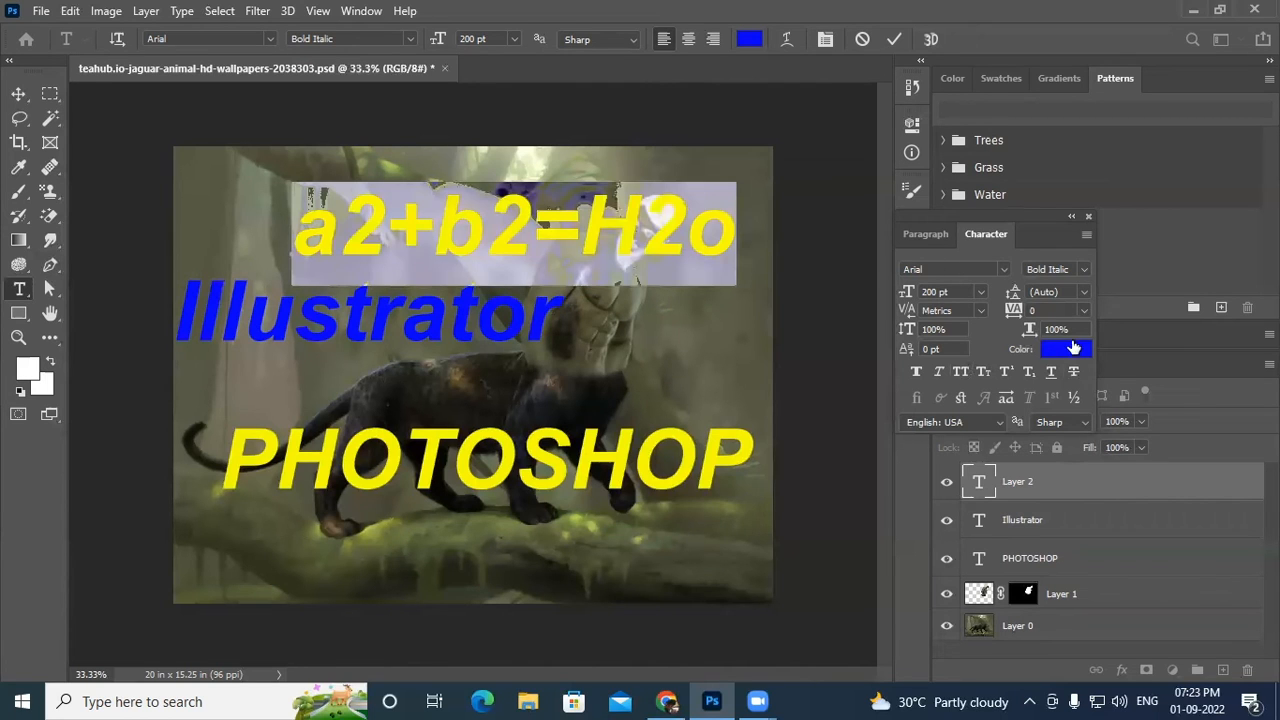
left_click(1066, 348)
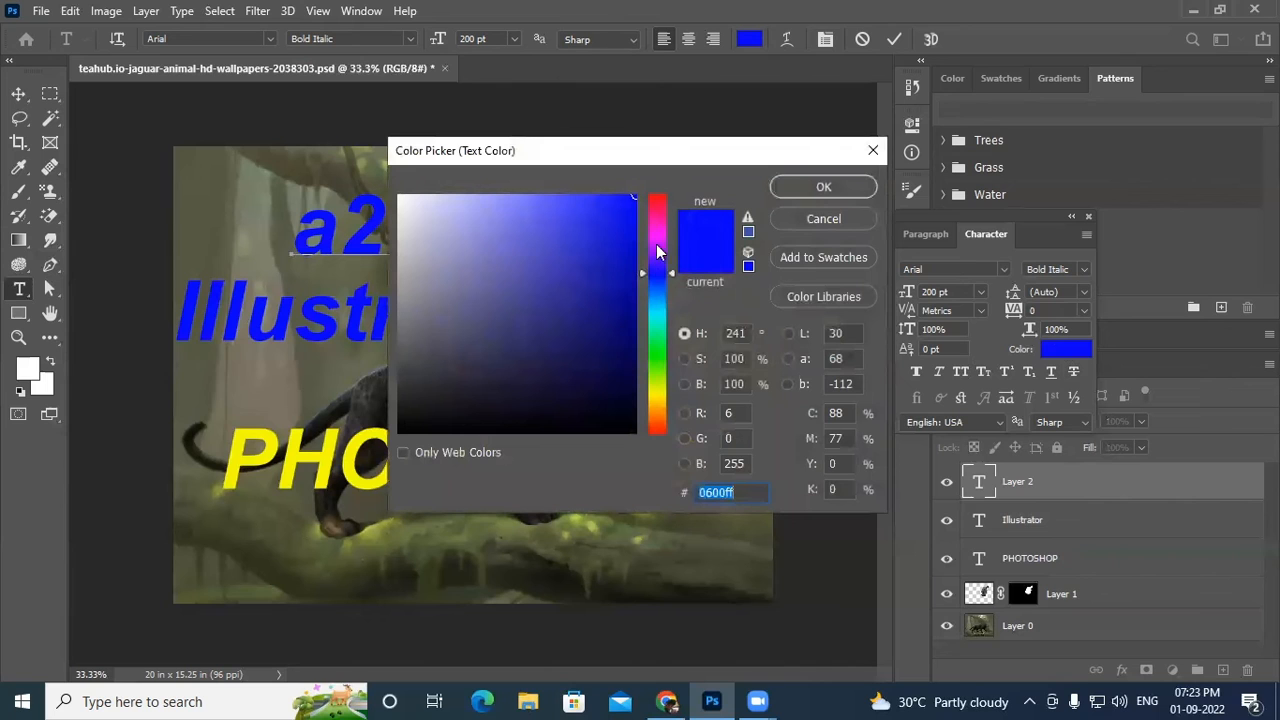
left_click(660, 401)
mouse_move(585, 240)
left_mouse_down()
mouse_move(486, 214)
mouse_move(475, 194)
left_mouse_up()
left_click(824, 190)
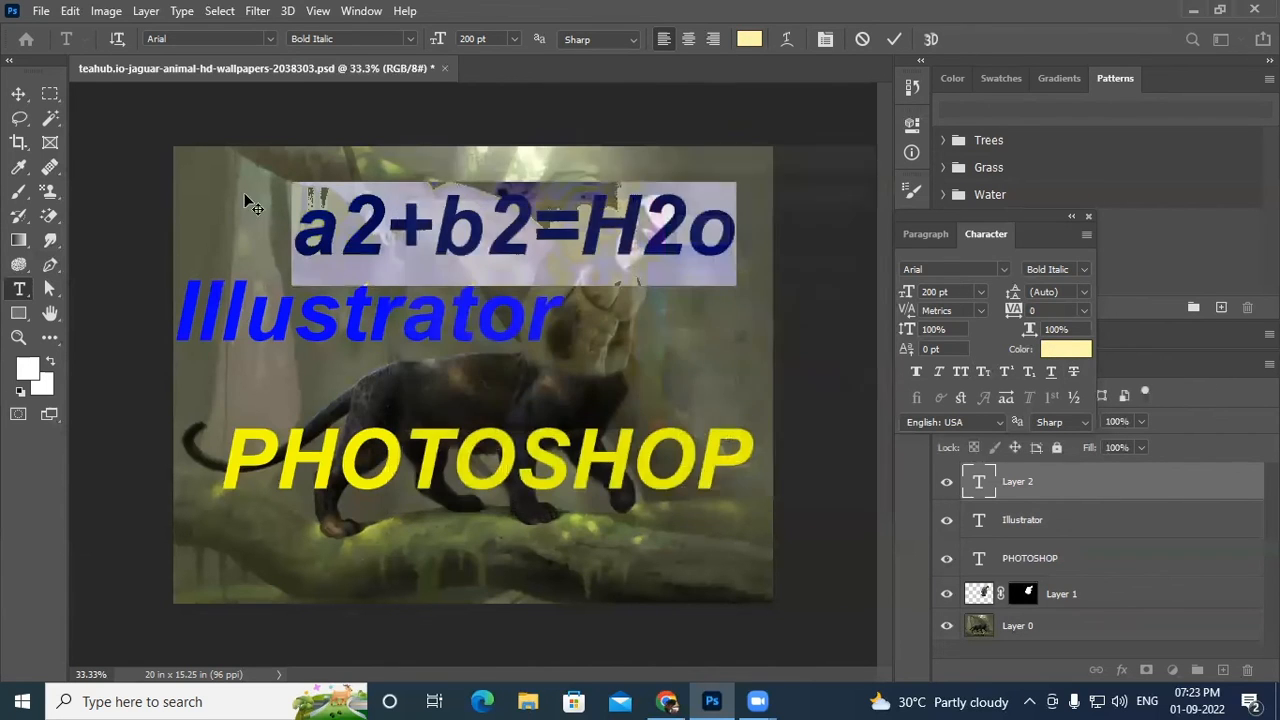
Step: Commit the formula text and shift it slightly to the left with the Move tool
left_click(18, 93)
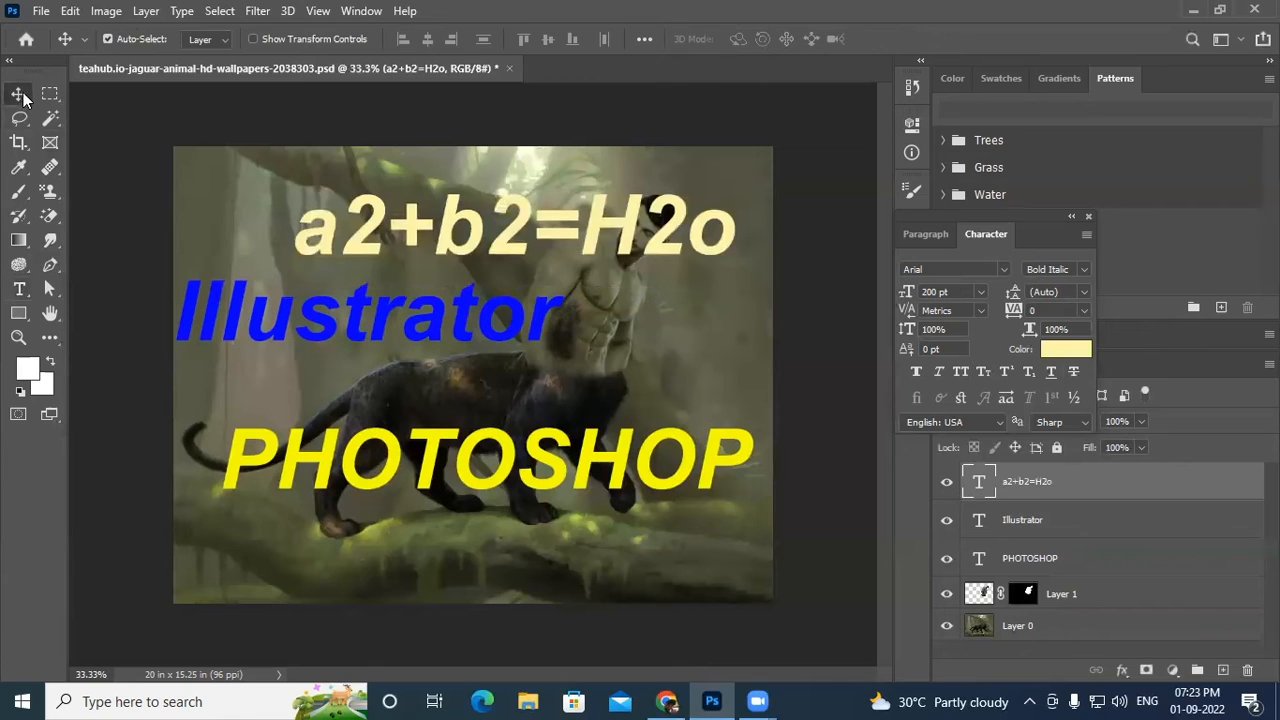
left_click_drag(488, 256, 462, 255)
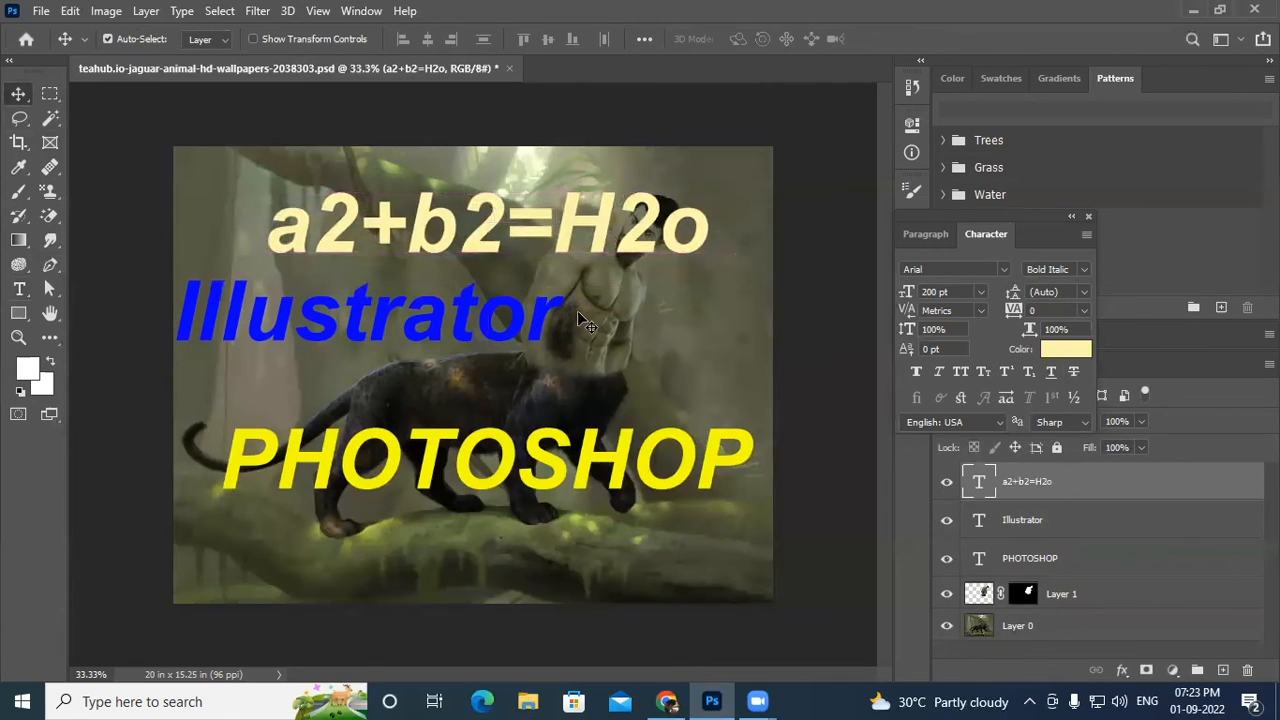
left_click(579, 314)
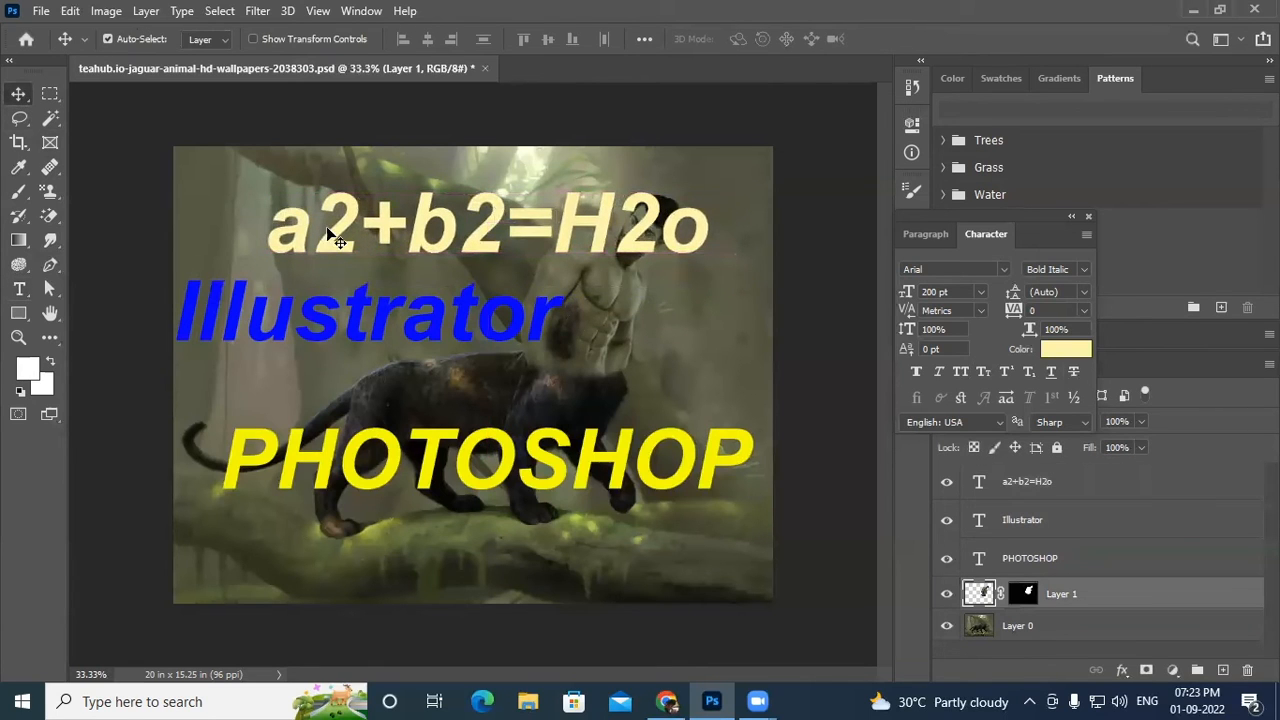
Step: Format the 2 after a and the 2 after b in the formula as Superscript
left_click(18, 289)
left_click(316, 235)
left_click_drag(316, 235, 360, 245)
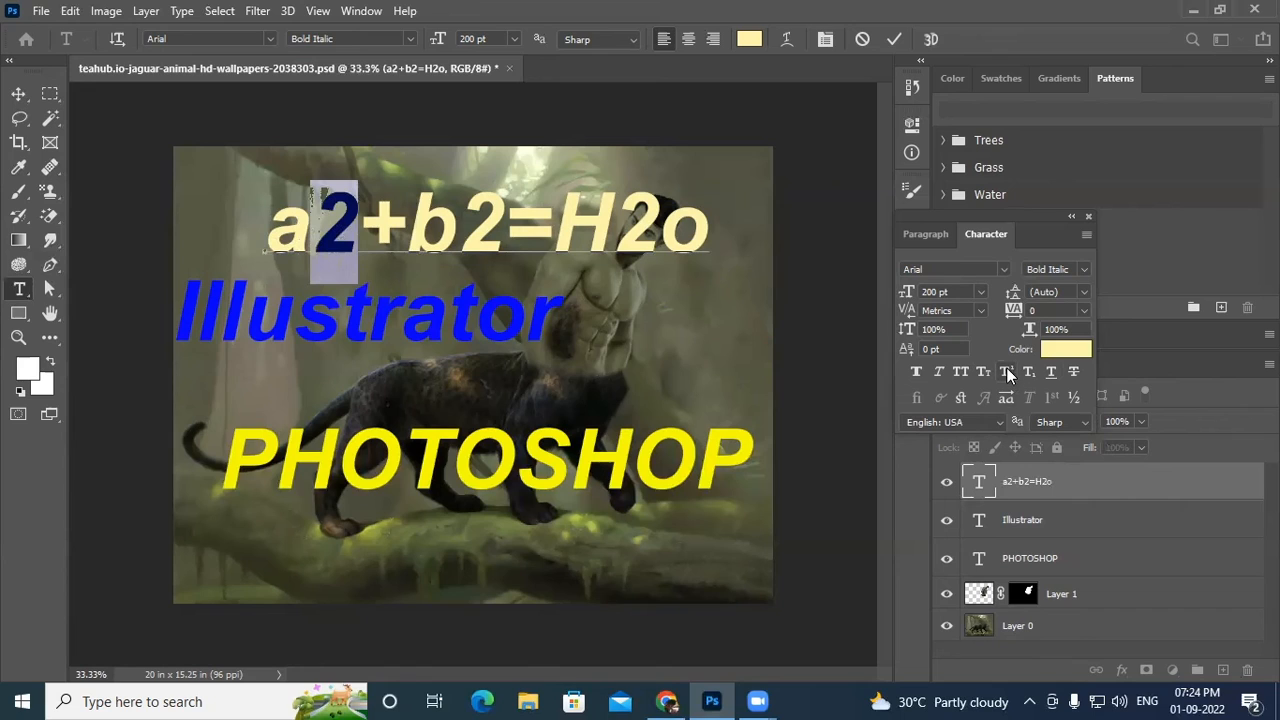
left_click(1006, 371)
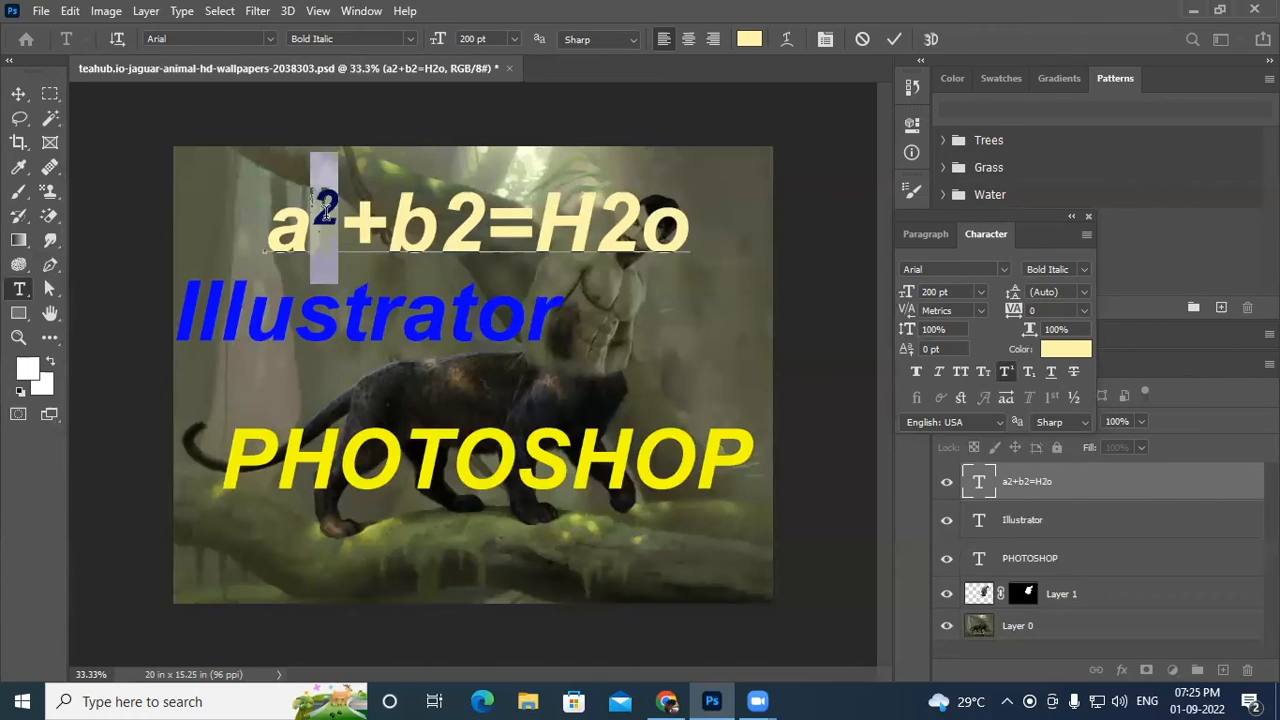
left_click_drag(446, 238, 480, 238)
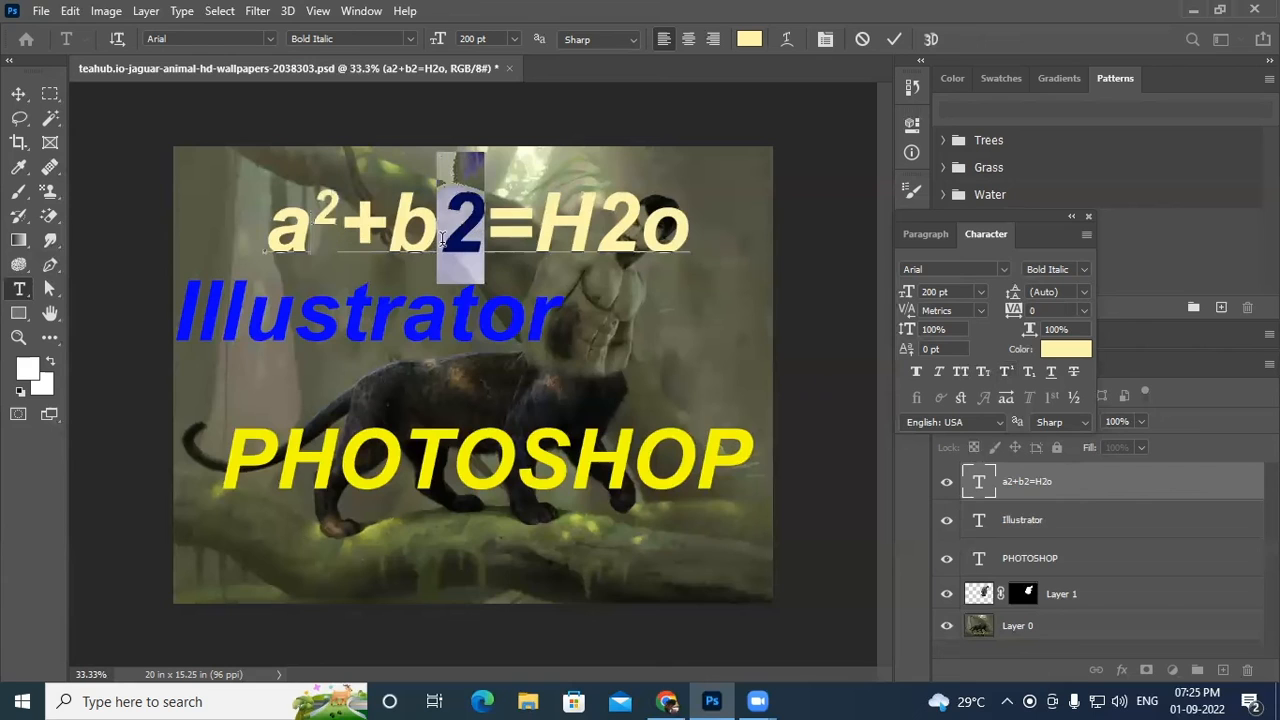
left_click(1006, 372)
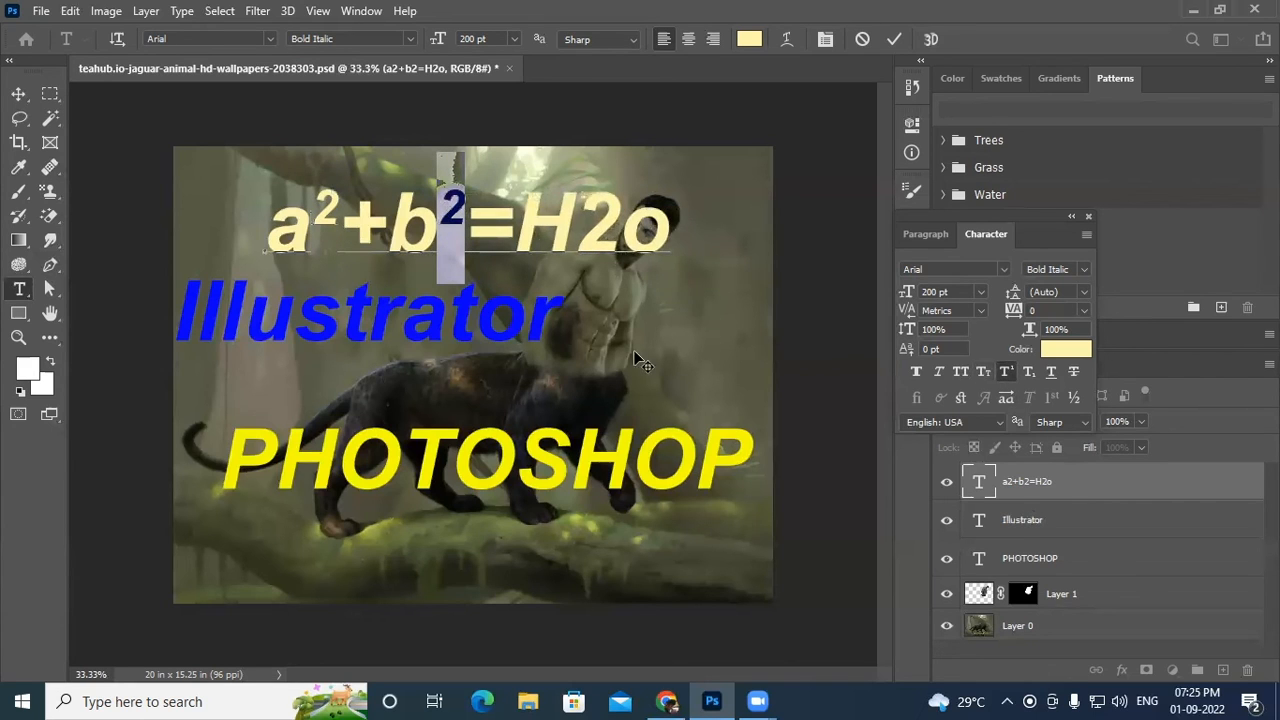
Step: Format the 2 in H2o as Subscript
left_click_drag(578, 228, 610, 232)
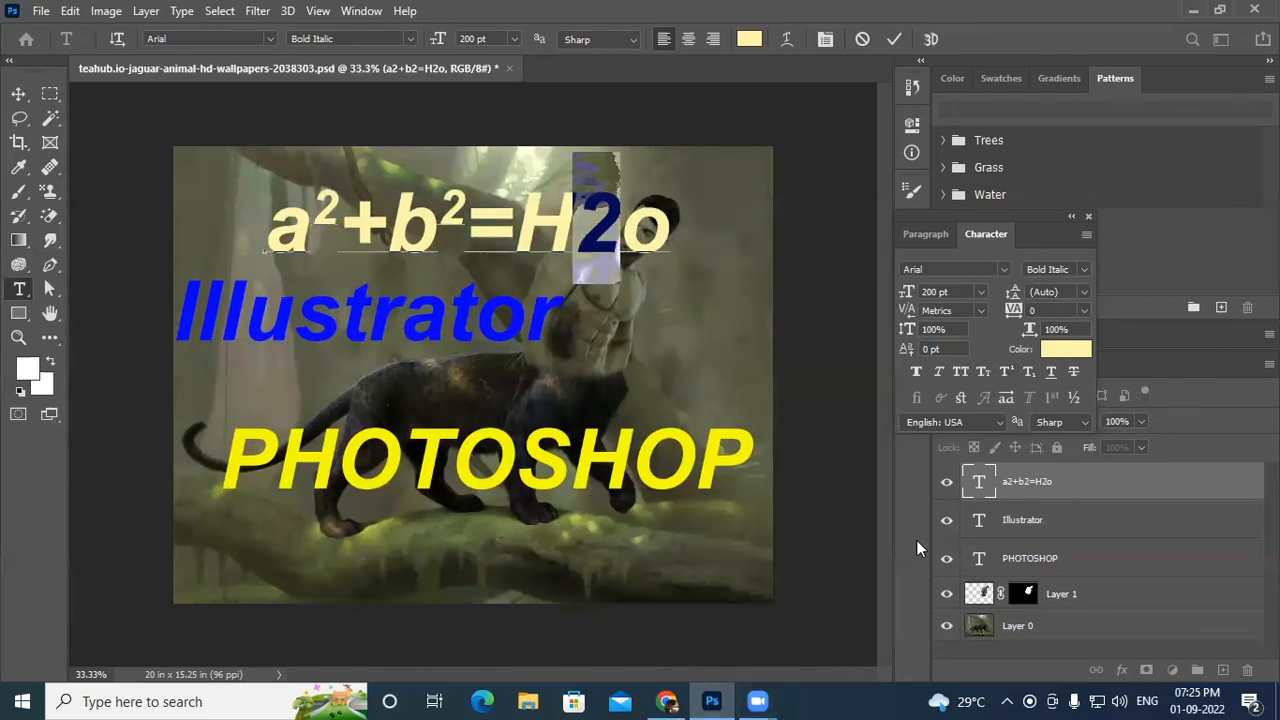
left_click(1030, 372)
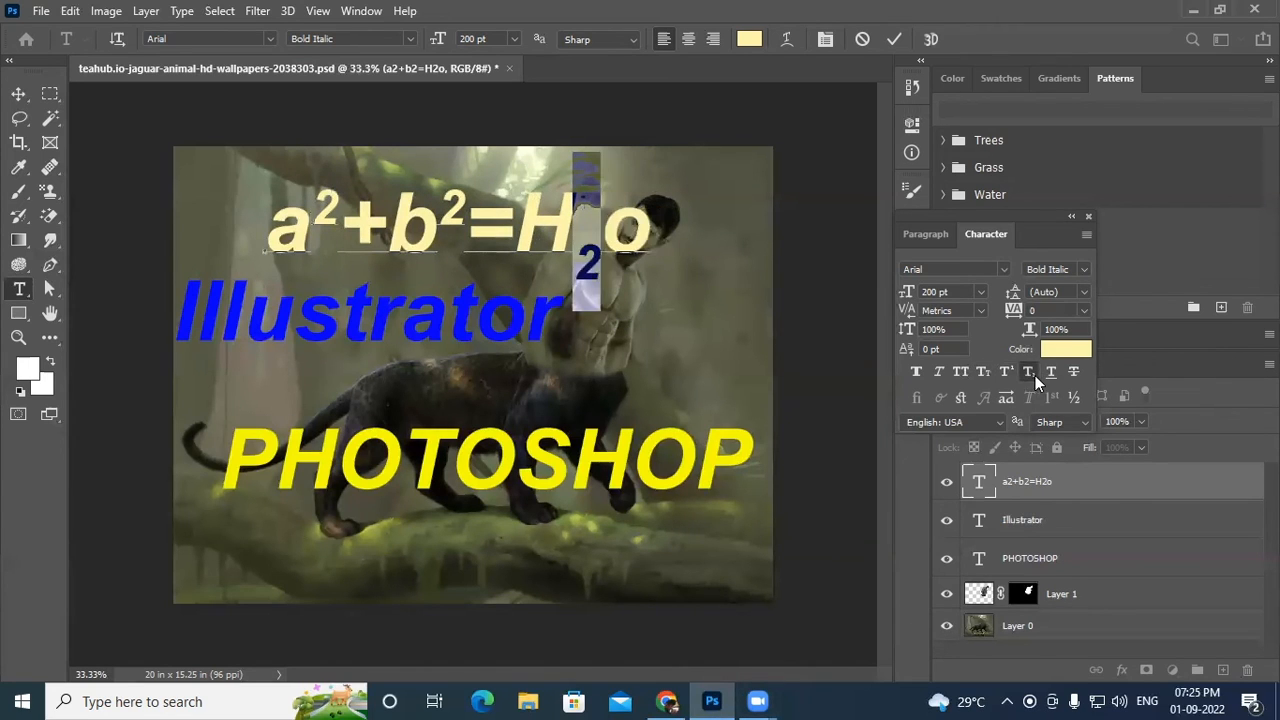
left_click(527, 236)
left_click_drag(573, 300, 600, 302)
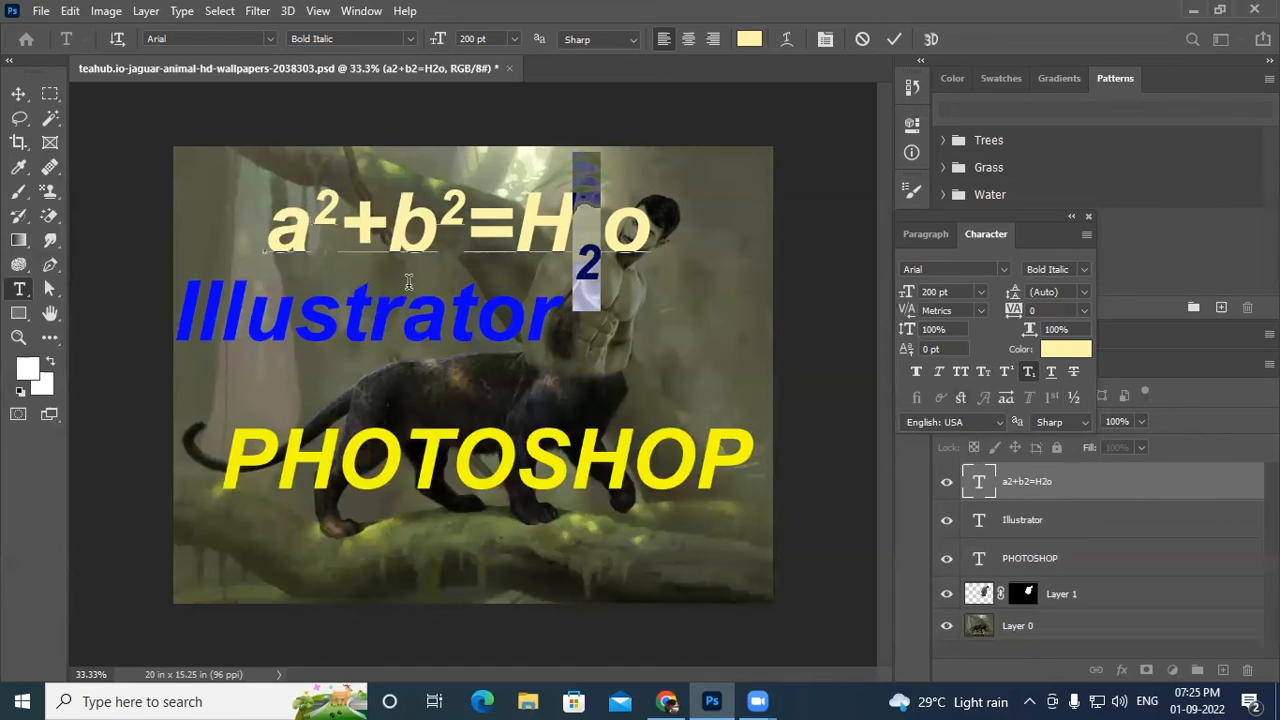
Step: Select the b2 part of the formula and examine its anti-aliasing options and the Paragraph settings
left_click_drag(387, 228, 466, 230)
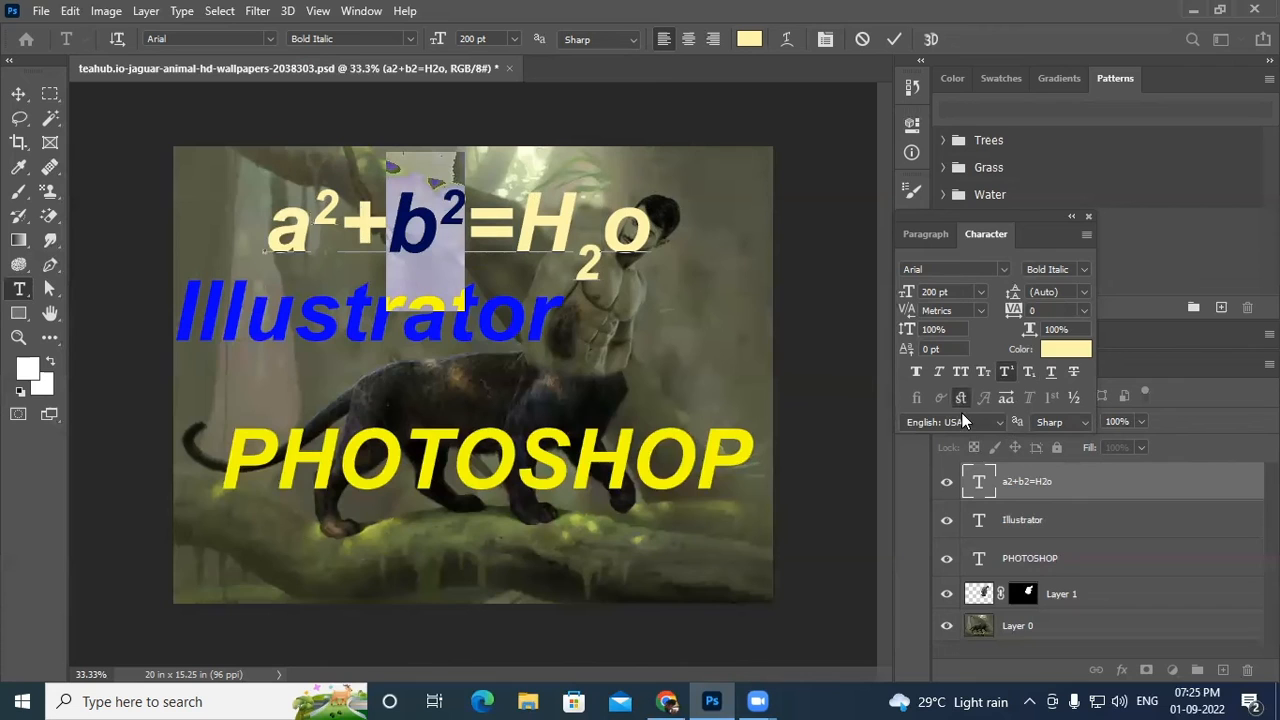
left_click(1087, 422)
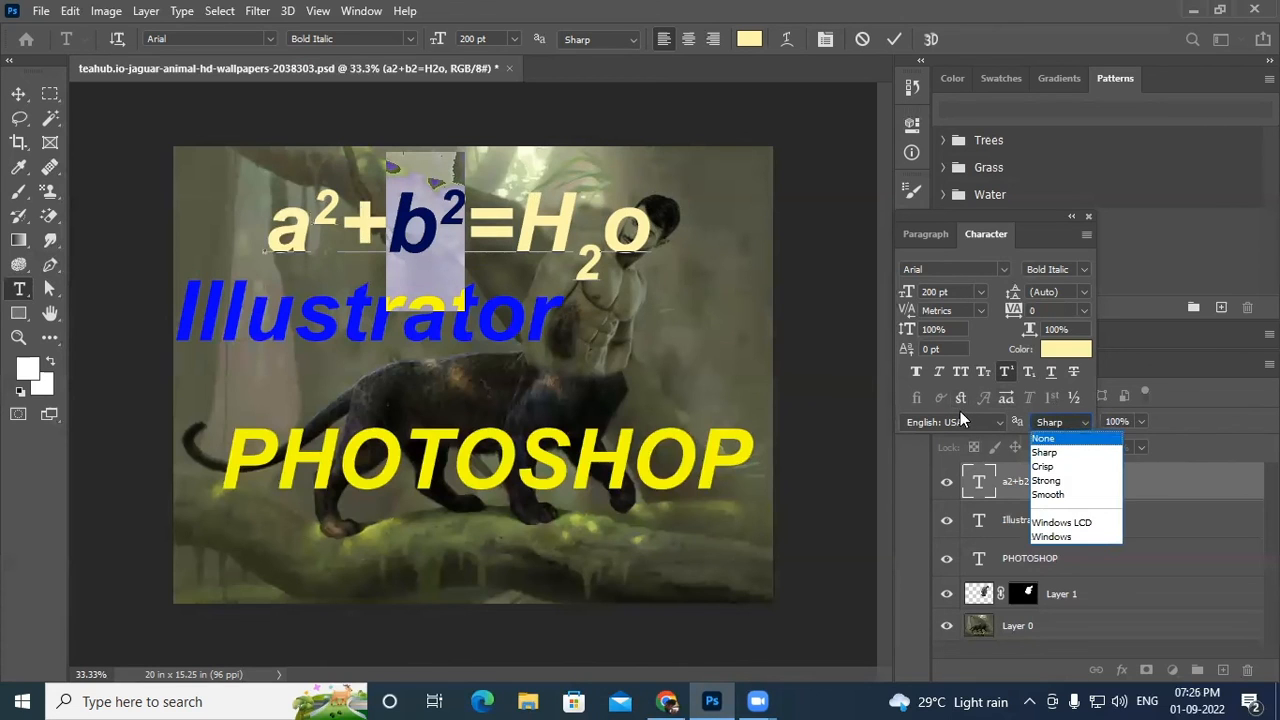
left_click(922, 386)
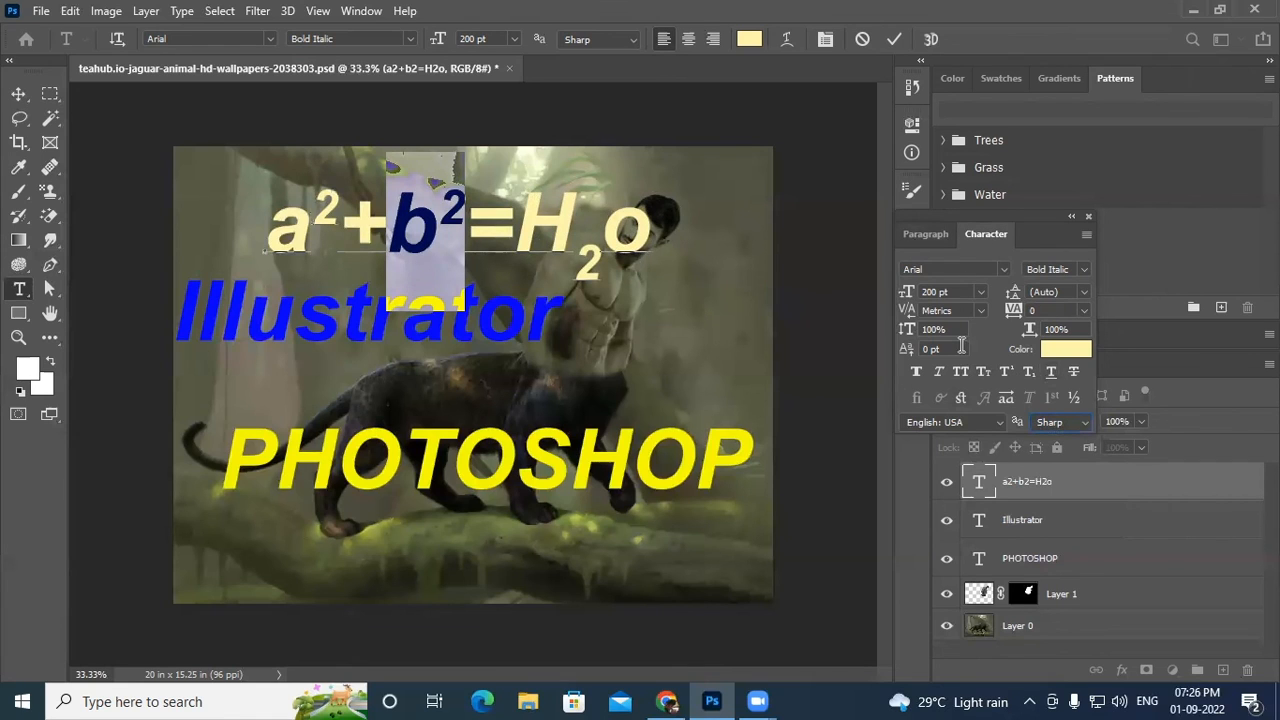
left_click(926, 234)
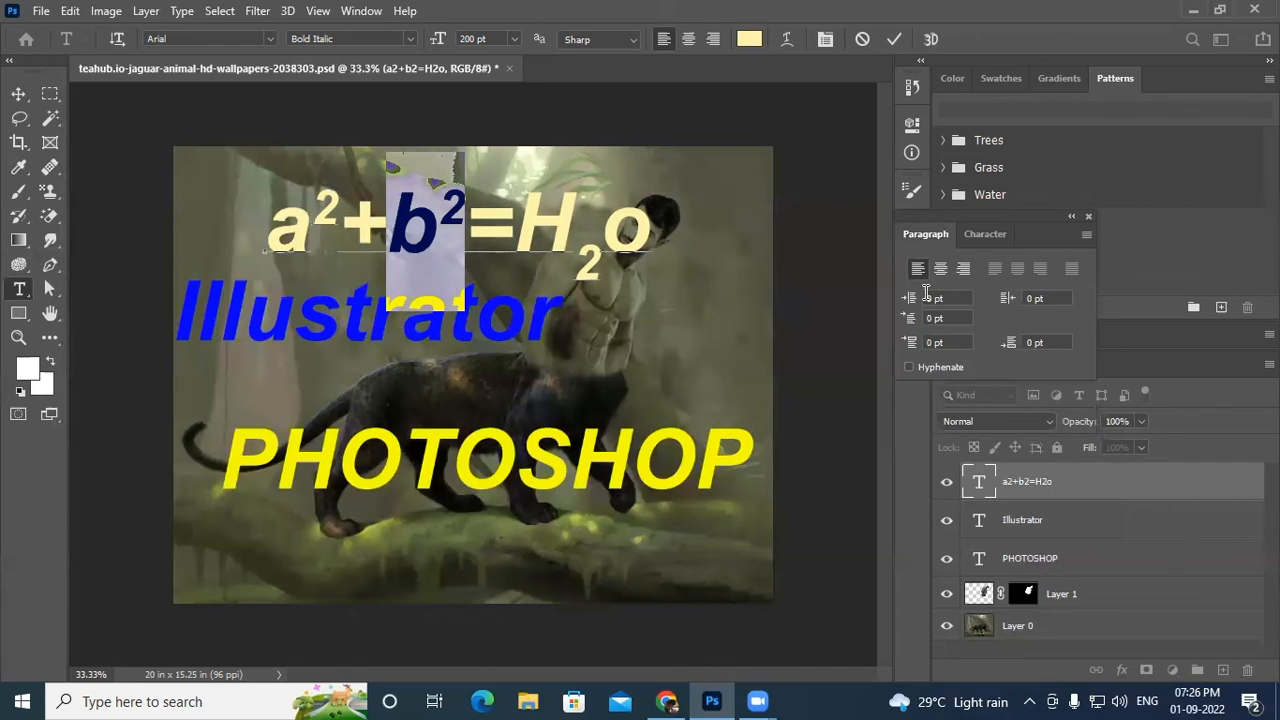
left_click(975, 230)
left_click(928, 235)
Step: Commit the formula text and close the jaguar wallpaper document
left_click(20, 95)
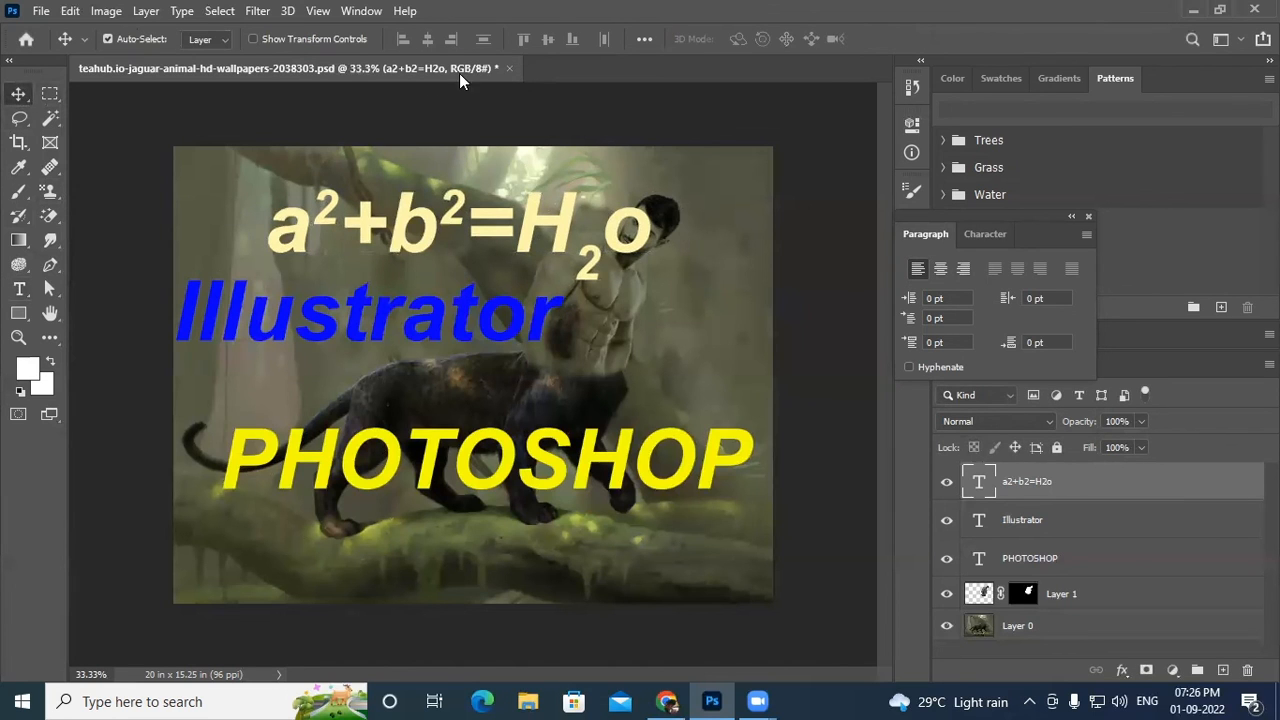
left_click(508, 68)
left_click(652, 272)
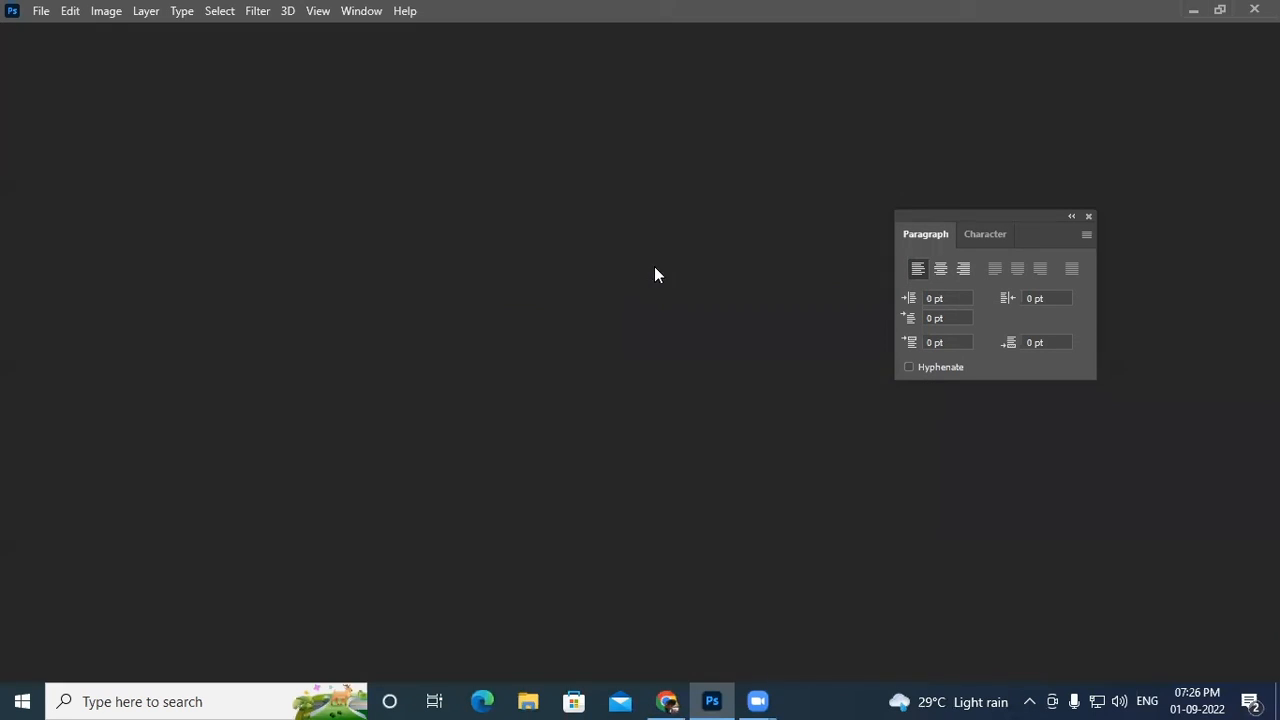
Step: Create a new document from the Default Photoshop Size preset, 16 x 12 cm at 118.11 pixels per centimetre
left_click(94, 203)
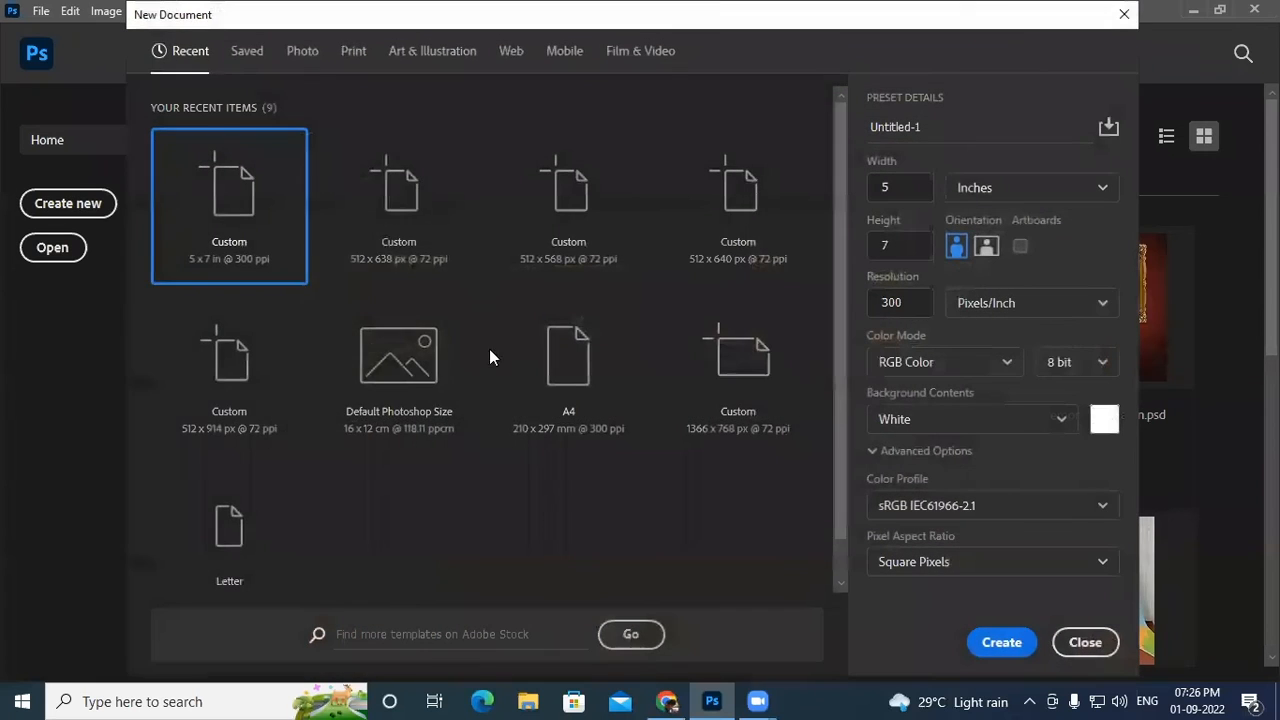
left_click(407, 370)
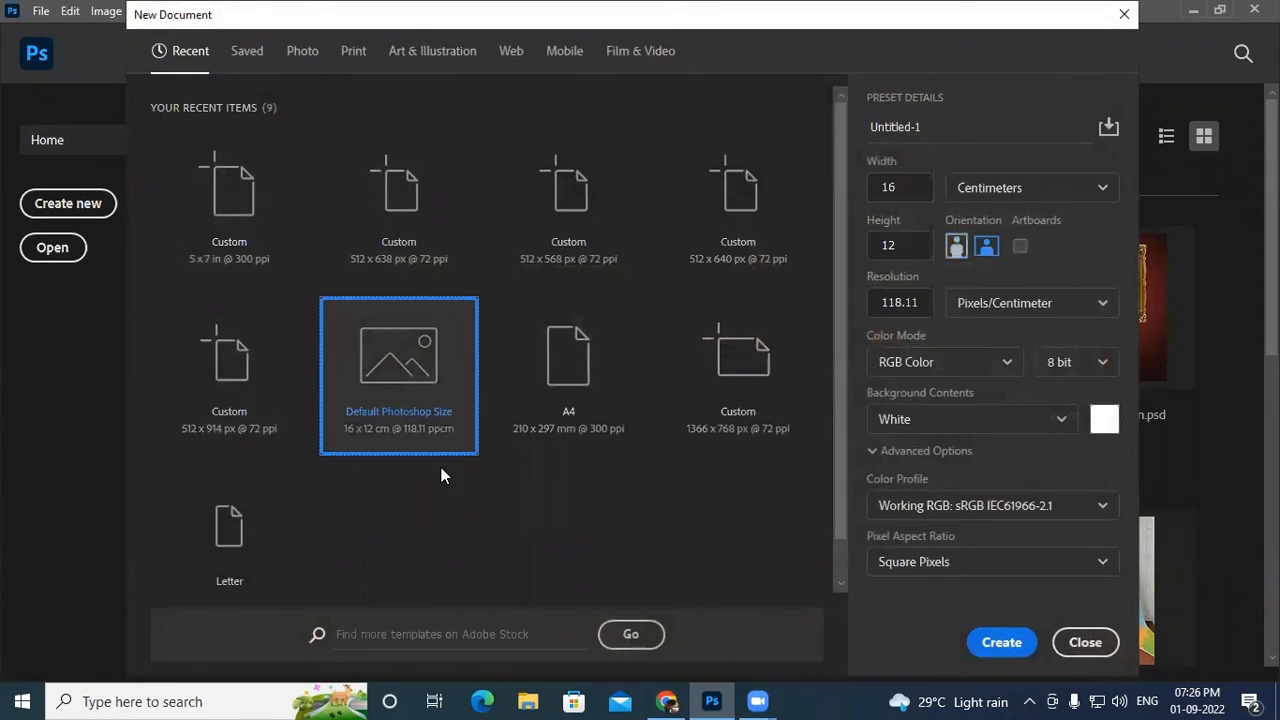
left_click(985, 643)
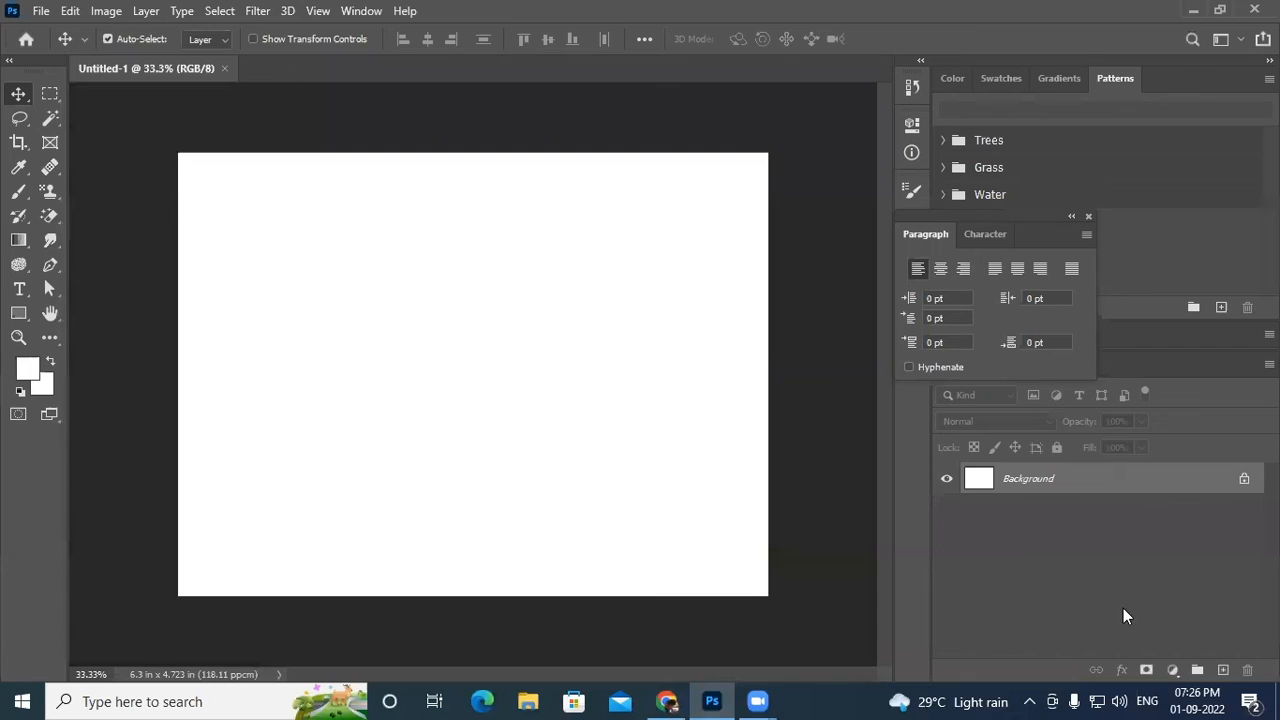
Step: Set the Horizontal Type tool's text colour to blue 0030ff
left_click(19, 289)
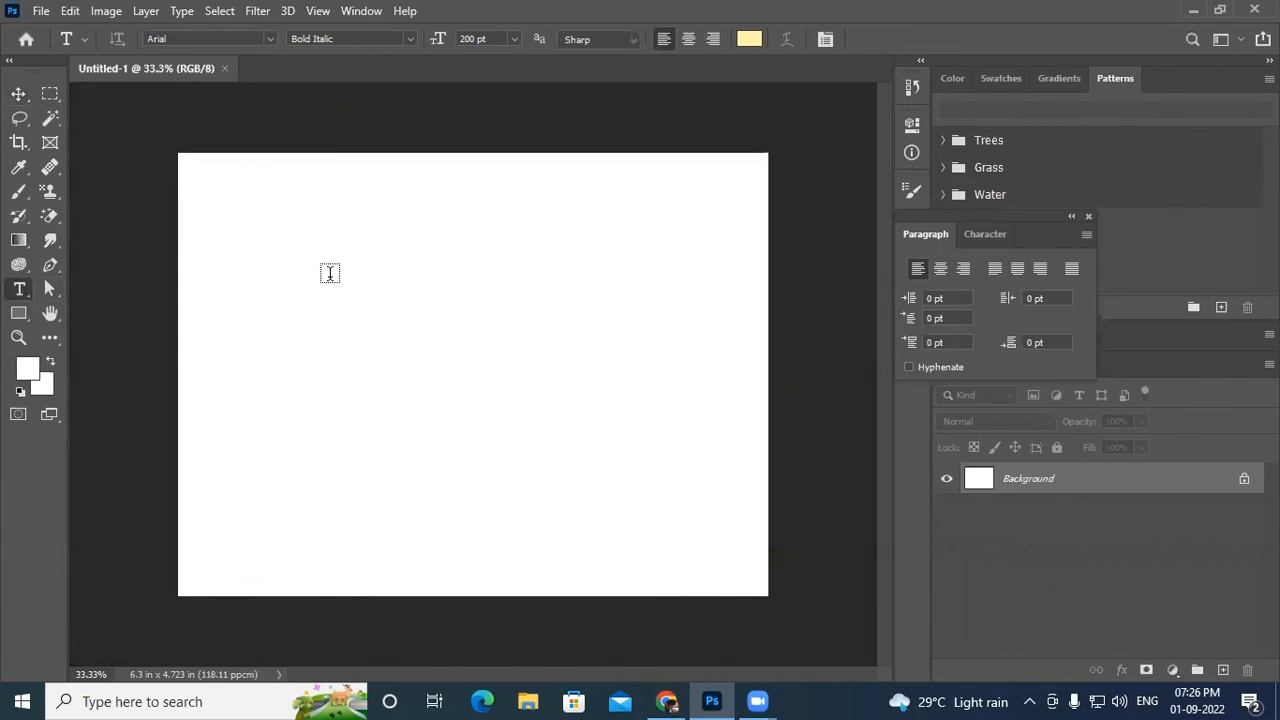
left_click(749, 39)
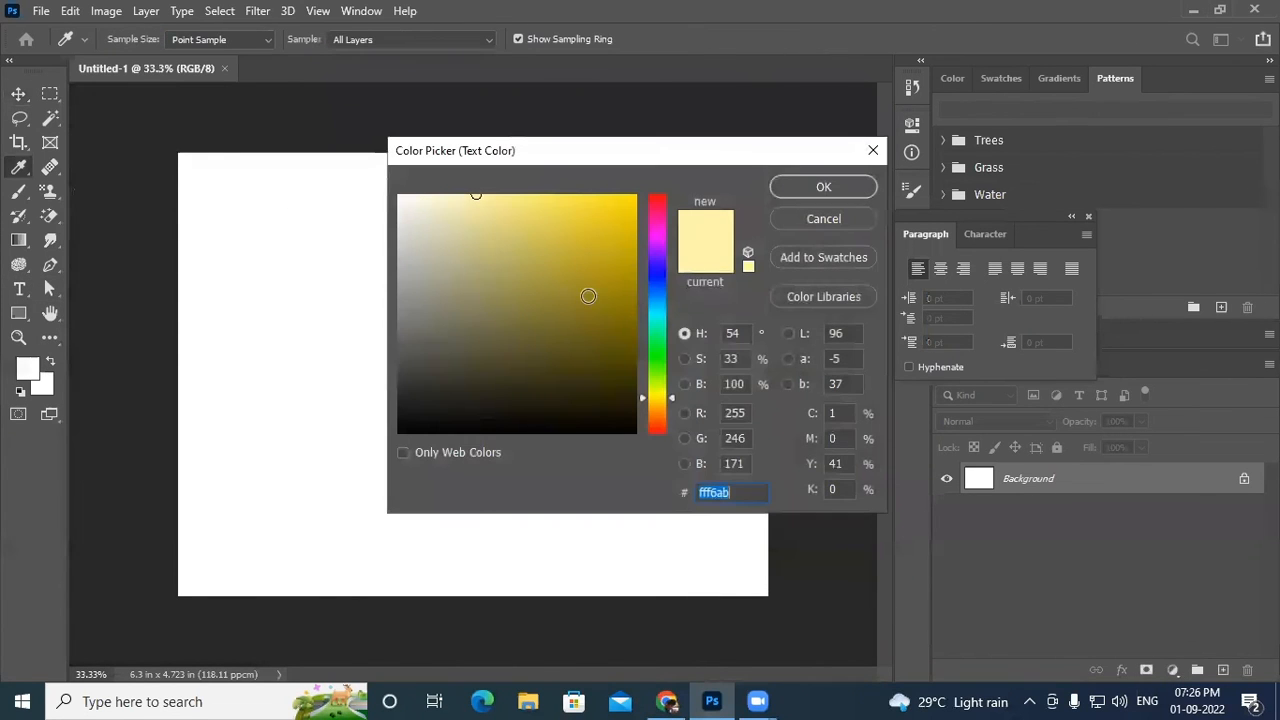
type("0030ff")
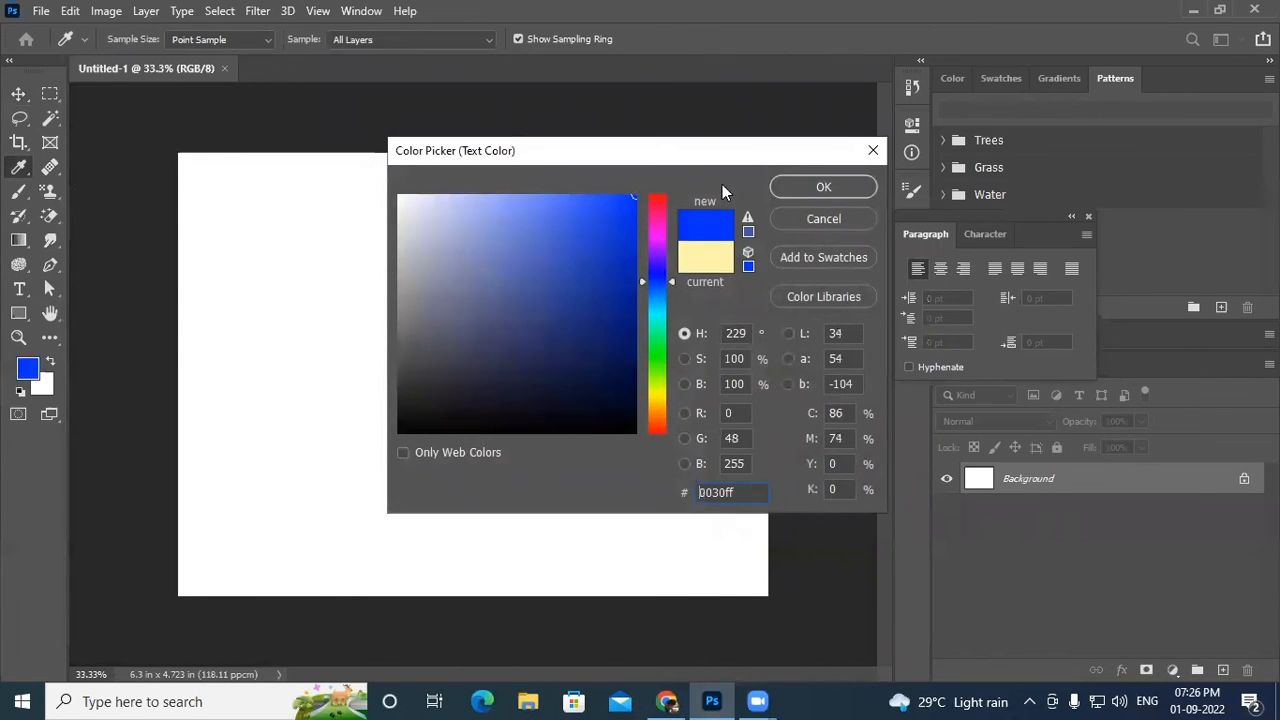
left_click(836, 190)
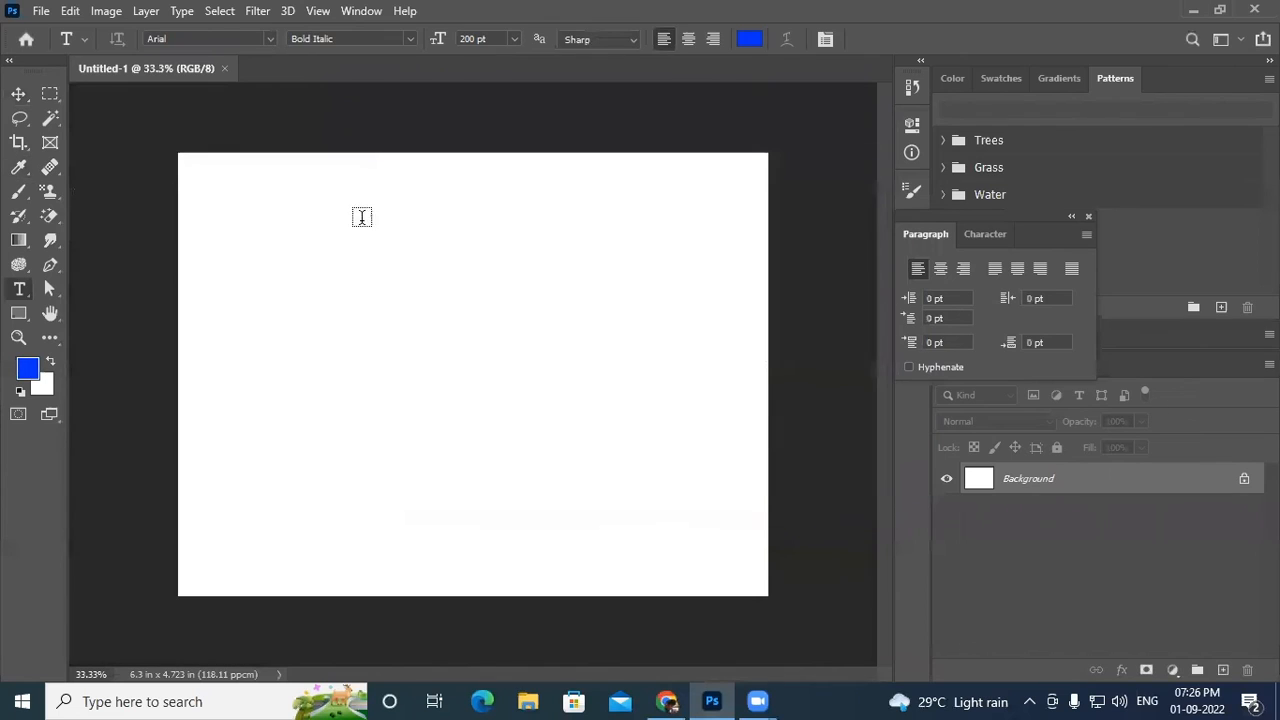
Step: Add a 30 pt heading reading "Photoshop class" near the canvas's upper-left corner
left_click(235, 220)
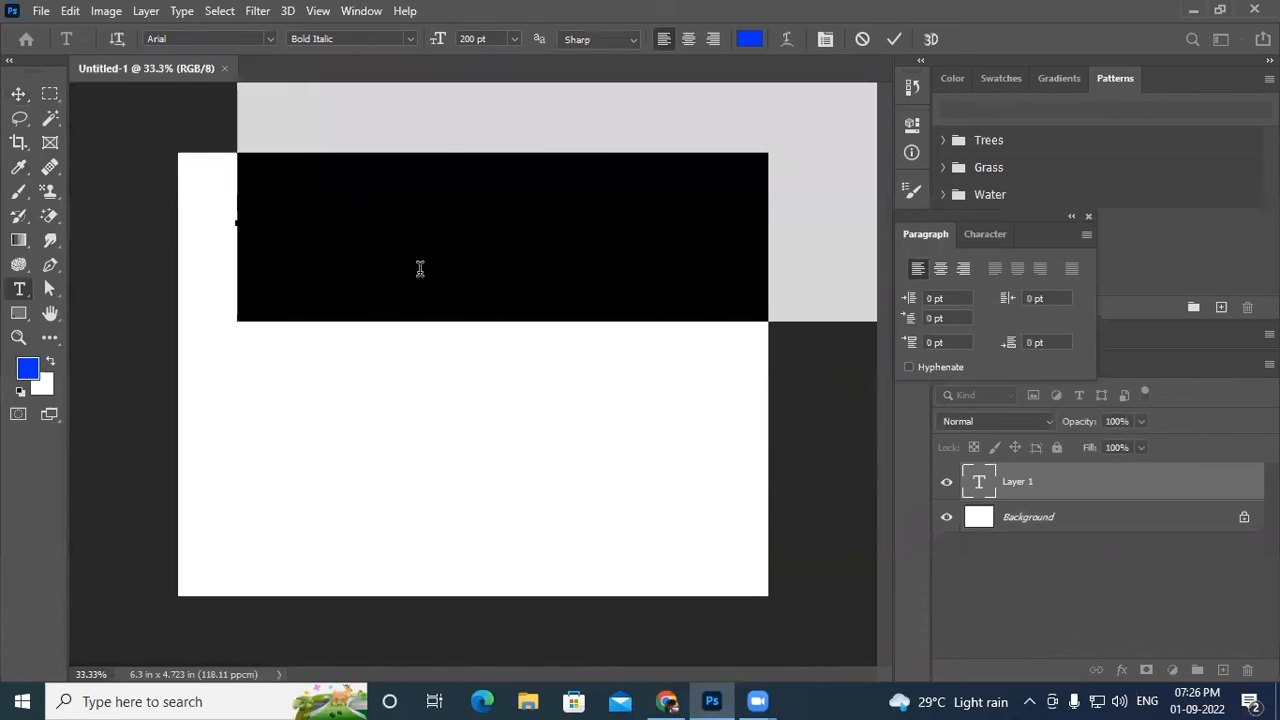
left_click(511, 36)
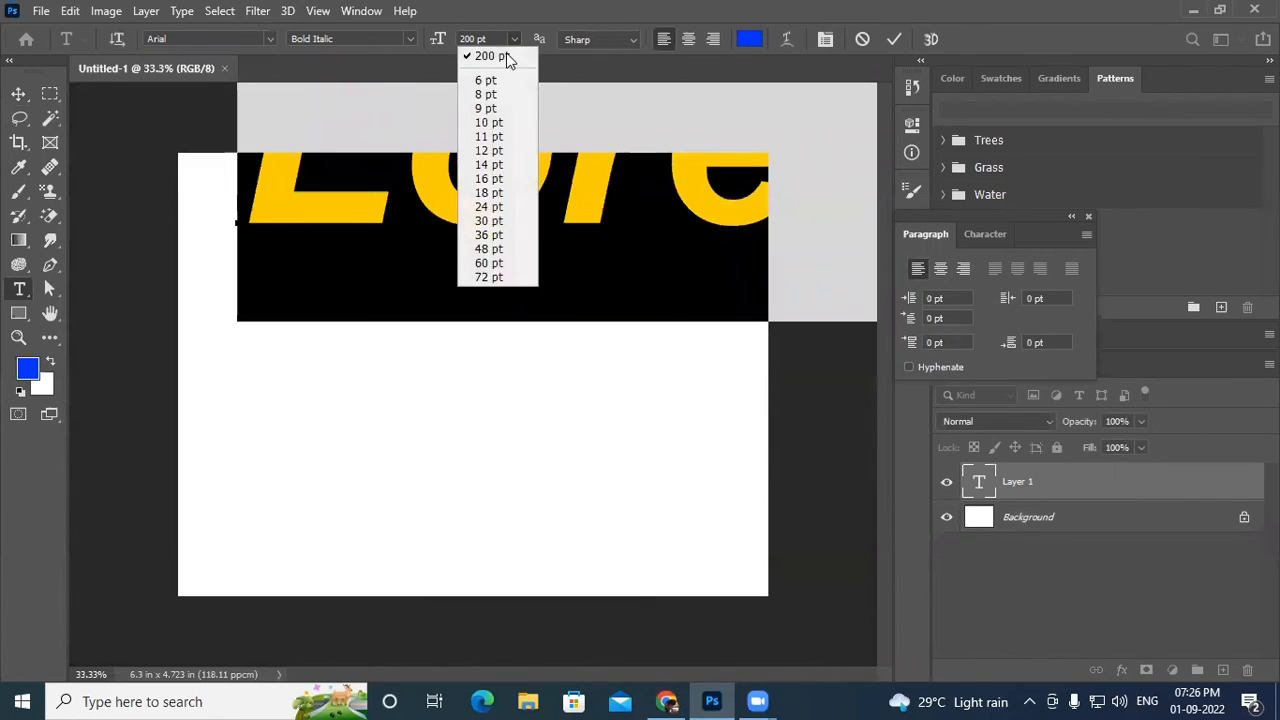
left_click(486, 221)
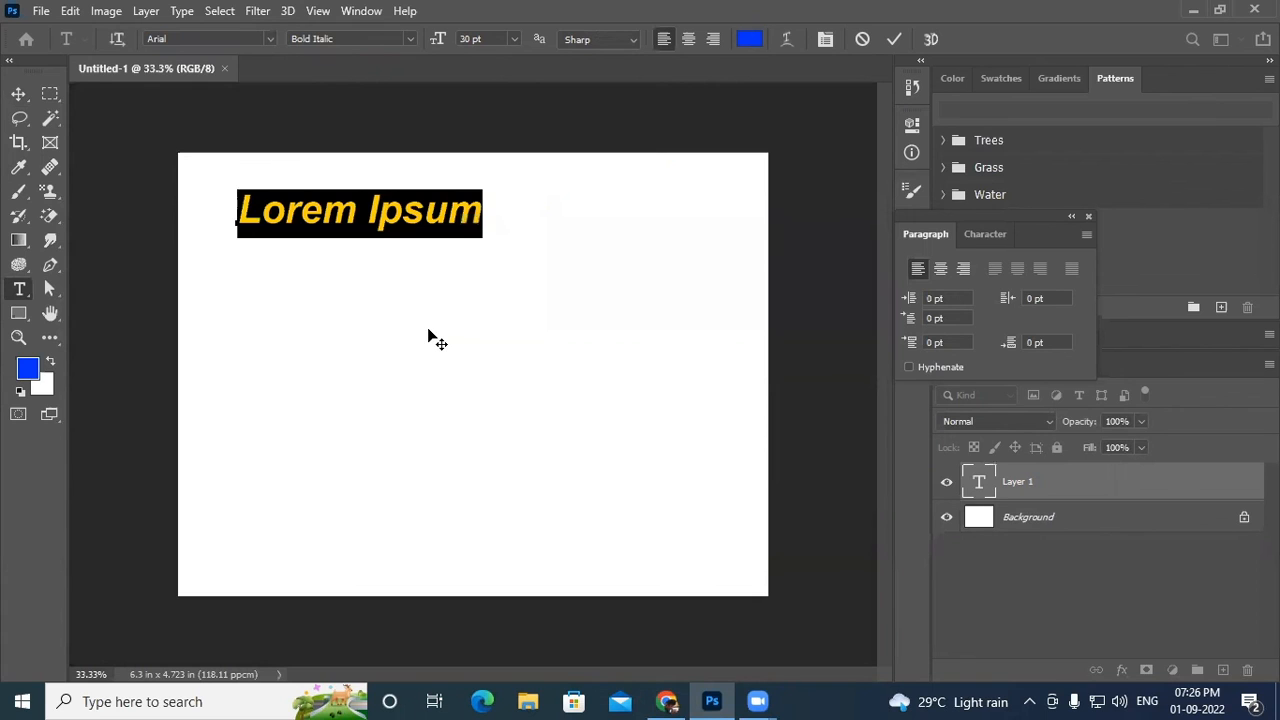
type("P")
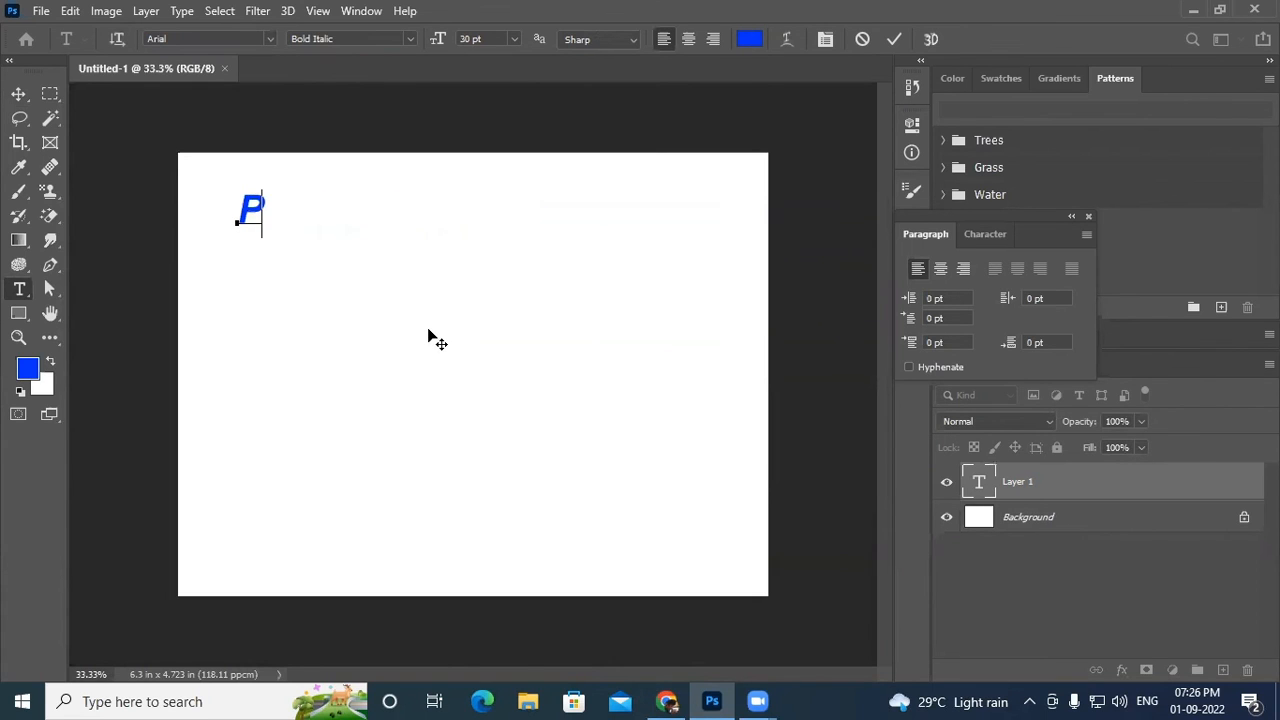
type("hotosho")
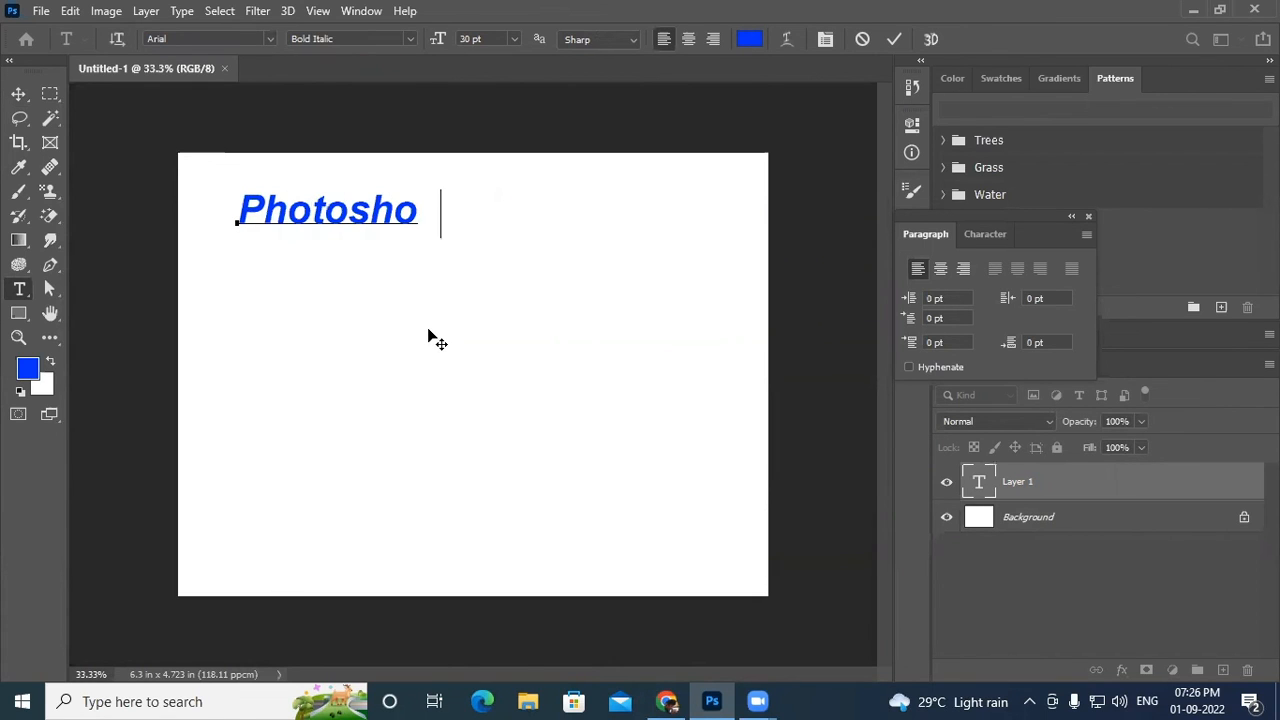
type("p class")
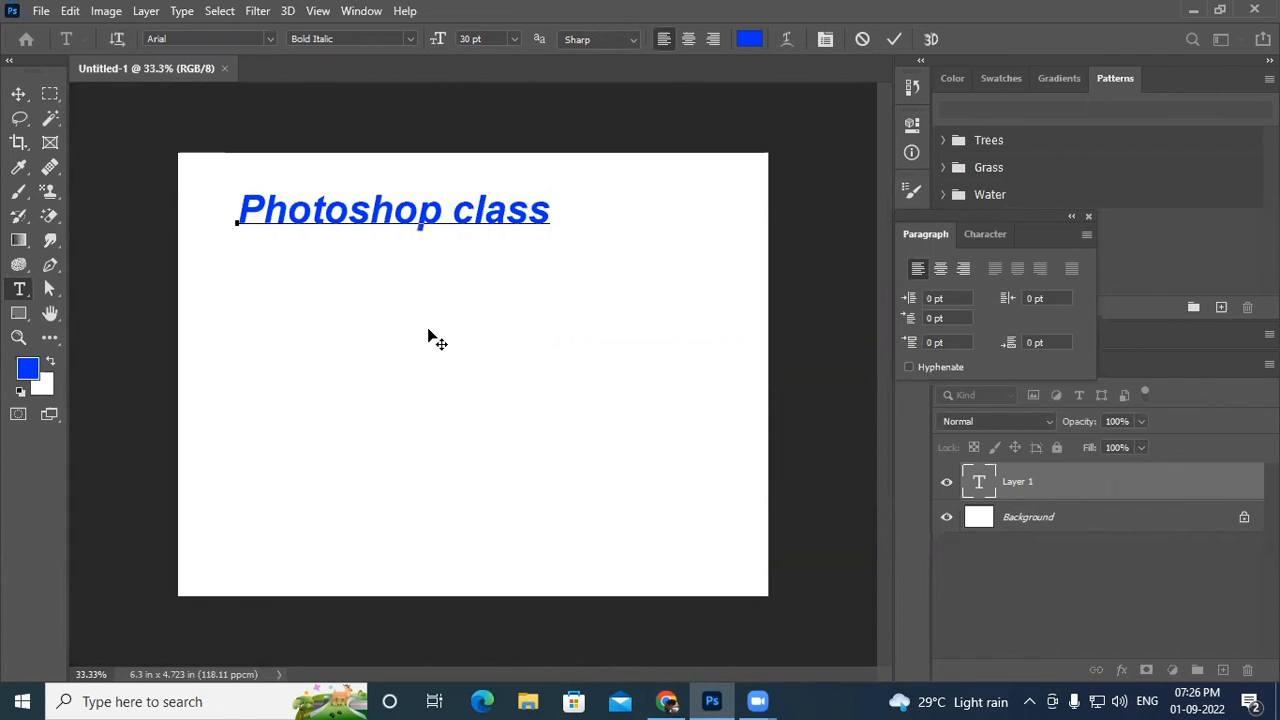
Step: Try to set up a second line within the heading text, with orange ffa800 and a 14 pt size
left_click(749, 39)
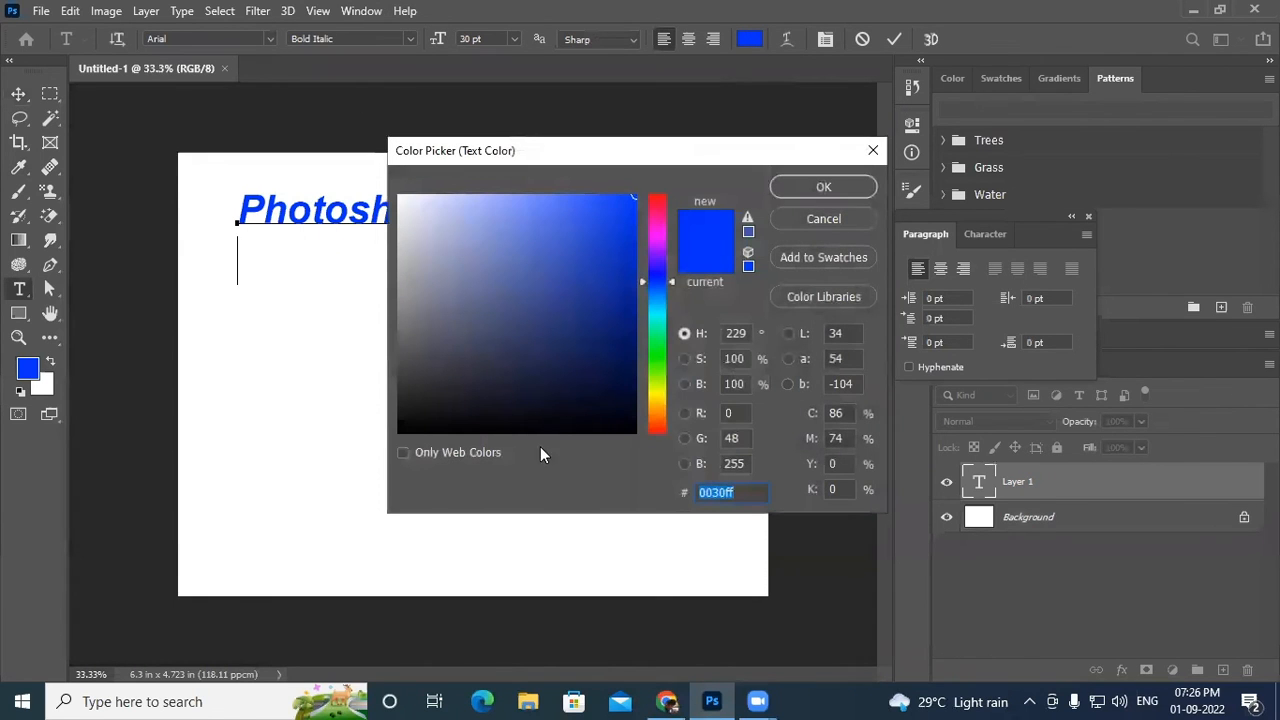
left_click(660, 400)
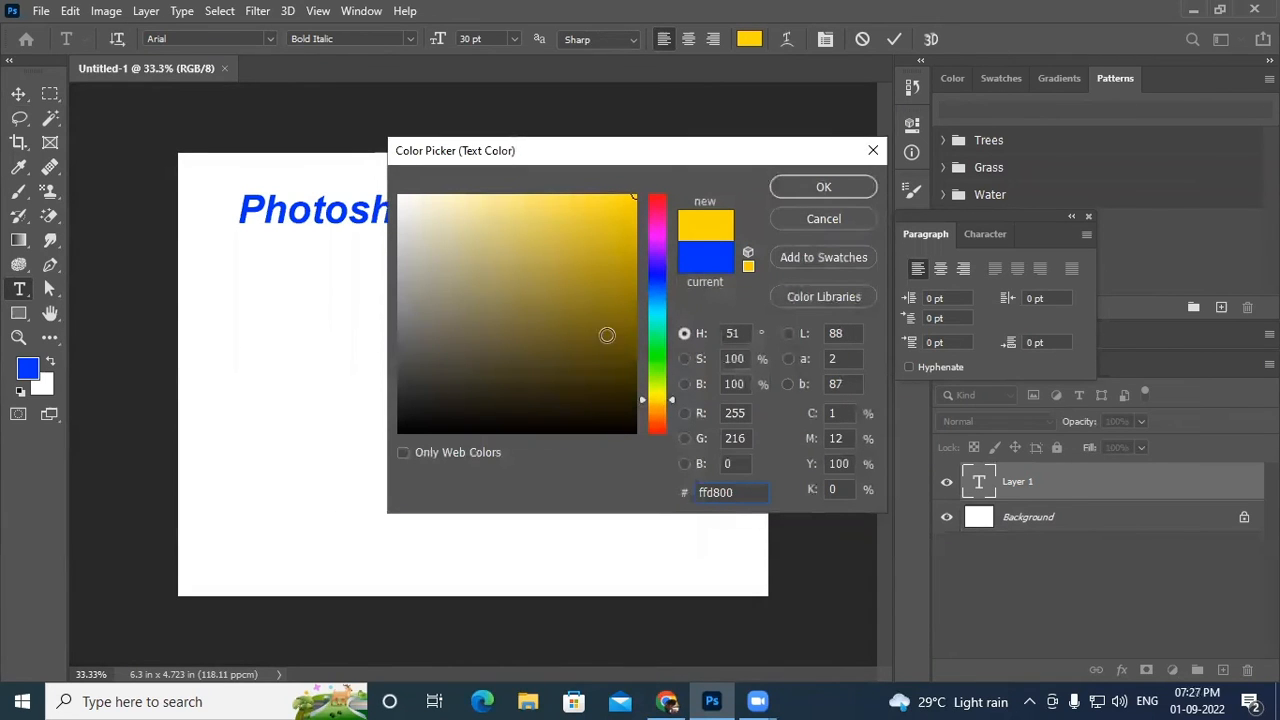
left_click(659, 406)
left_click(659, 408)
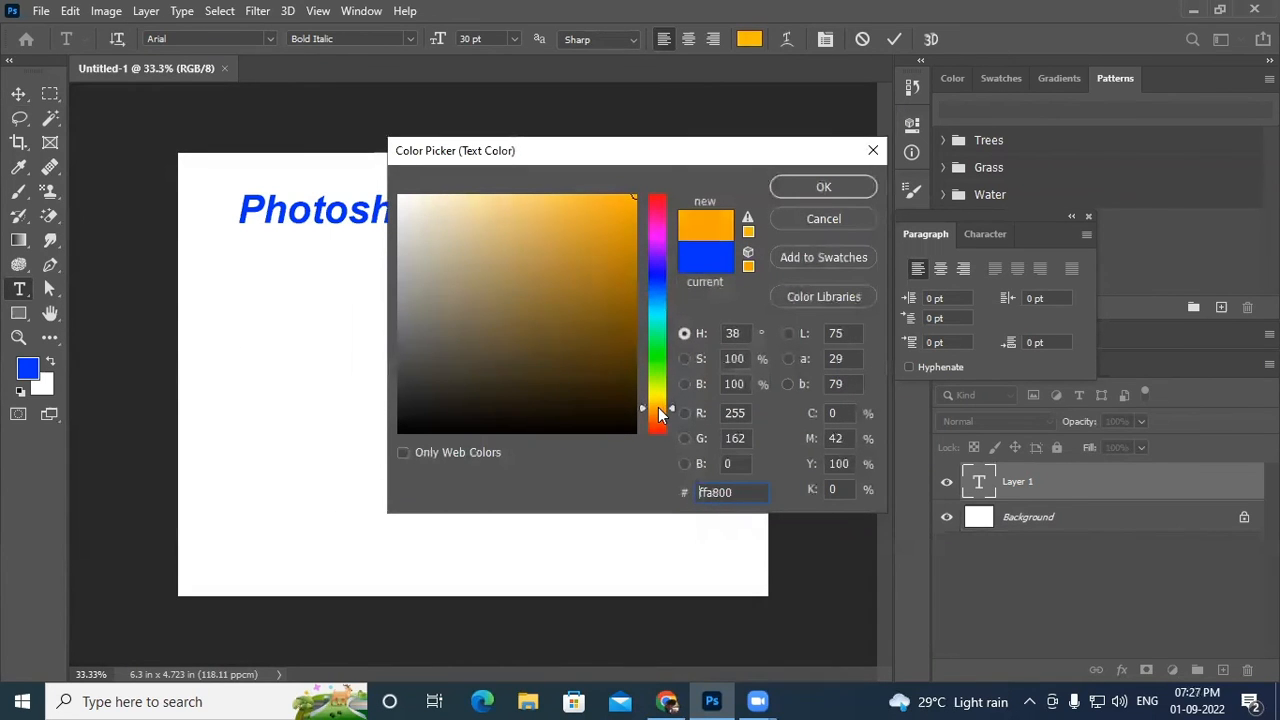
left_click(805, 188)
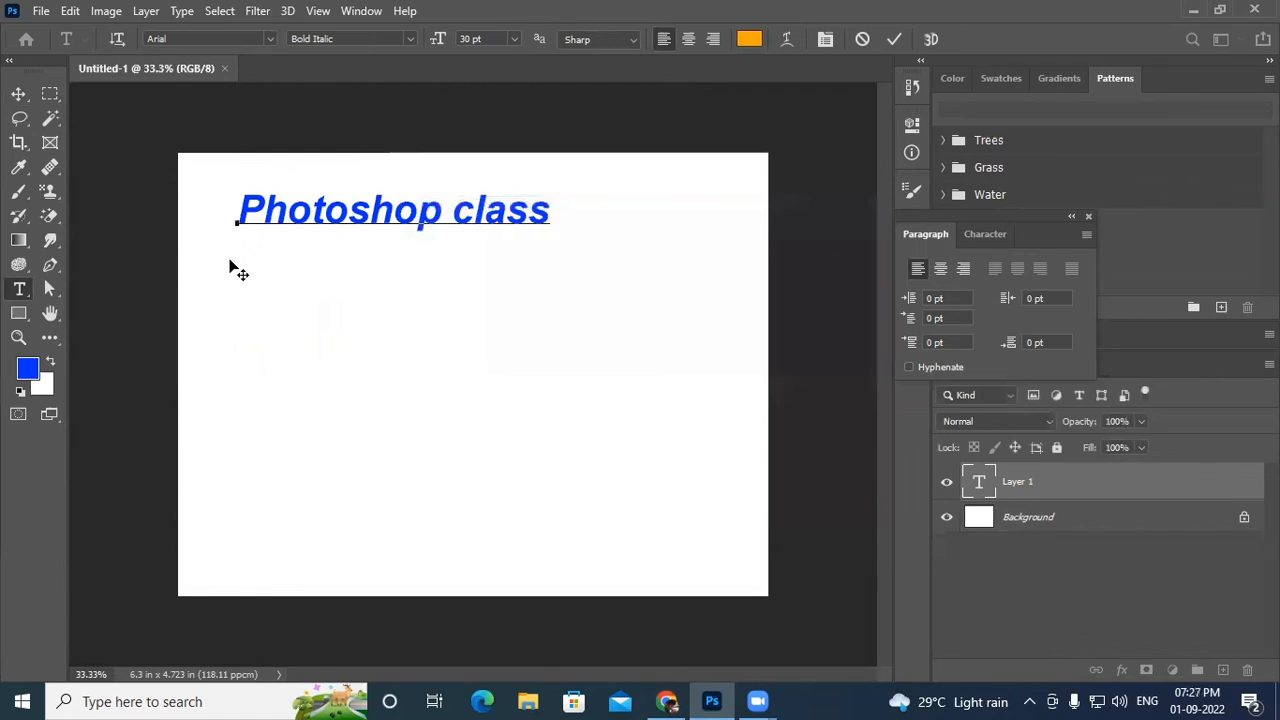
left_click(514, 38)
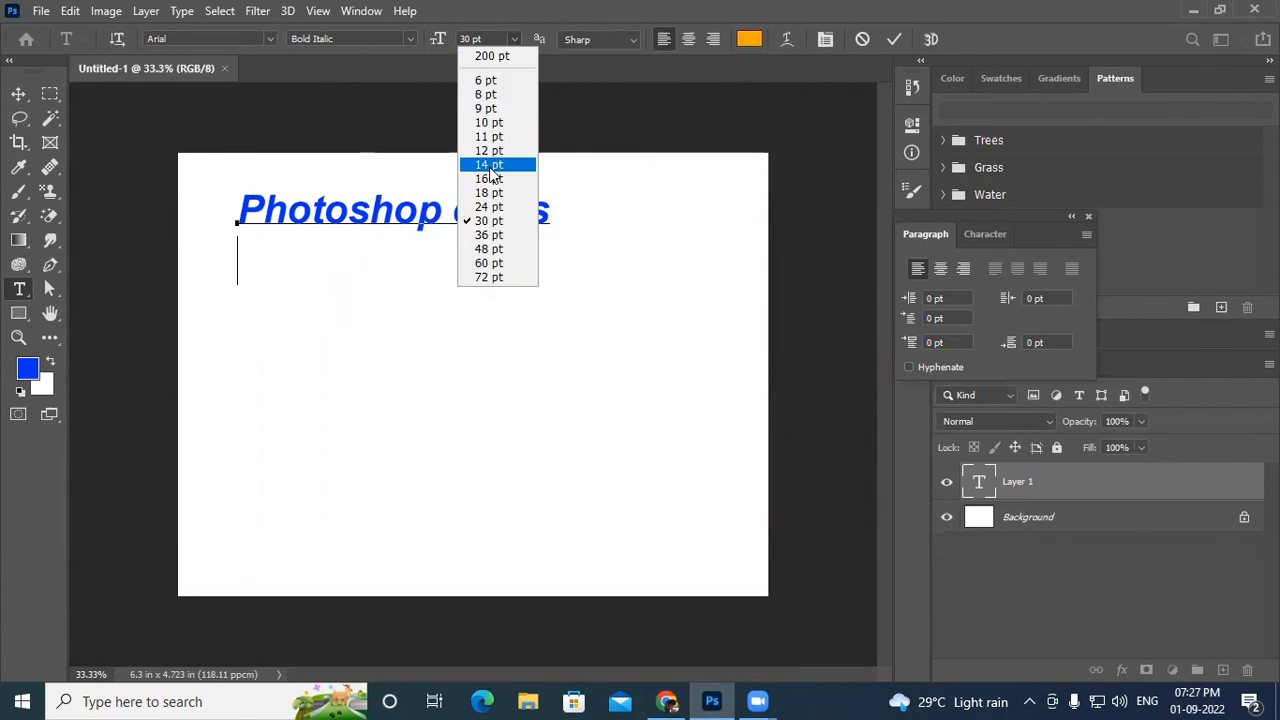
left_click(489, 164)
key("Return")
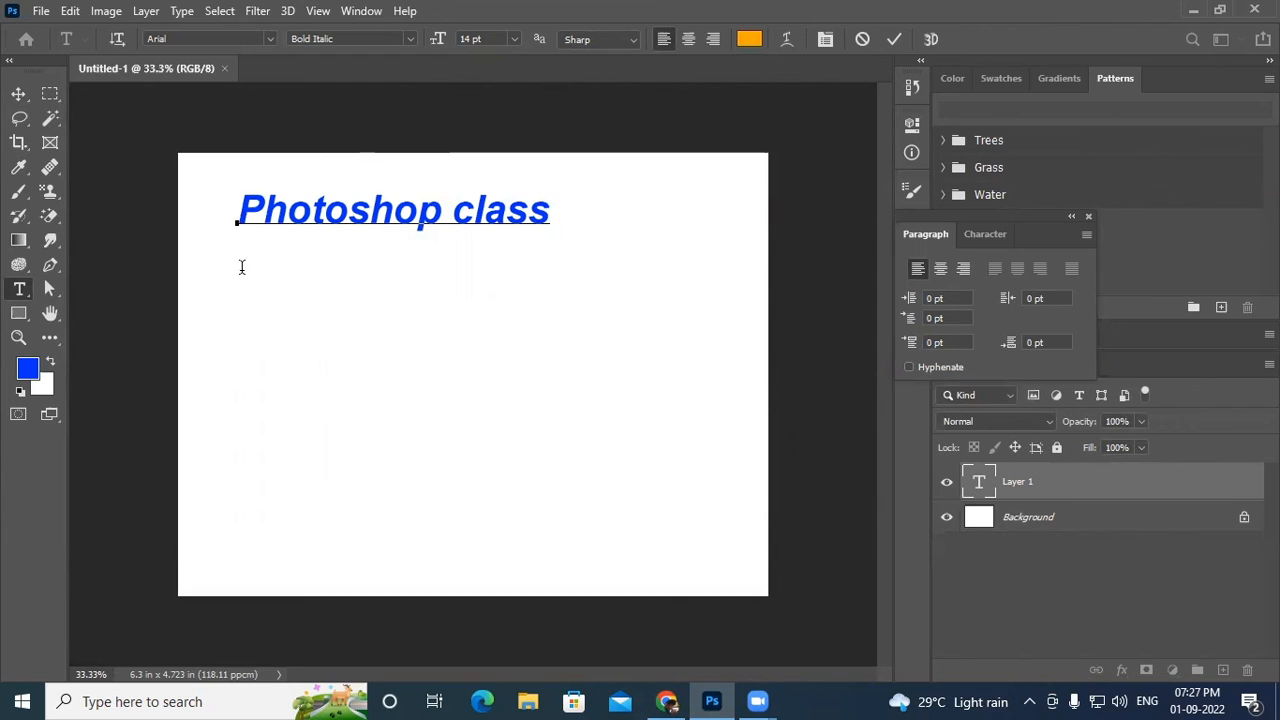
Step: Commit the heading and start a separate 18 pt text layer just below it
left_click(17, 93)
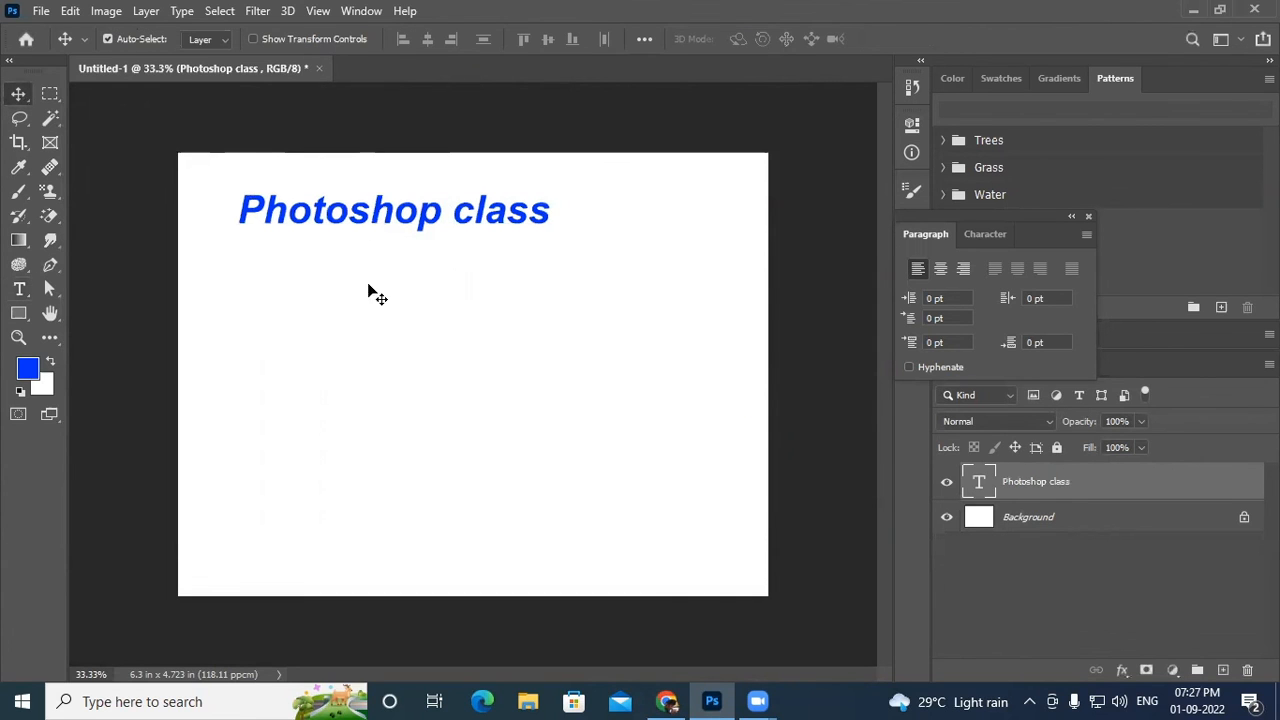
left_click(375, 357)
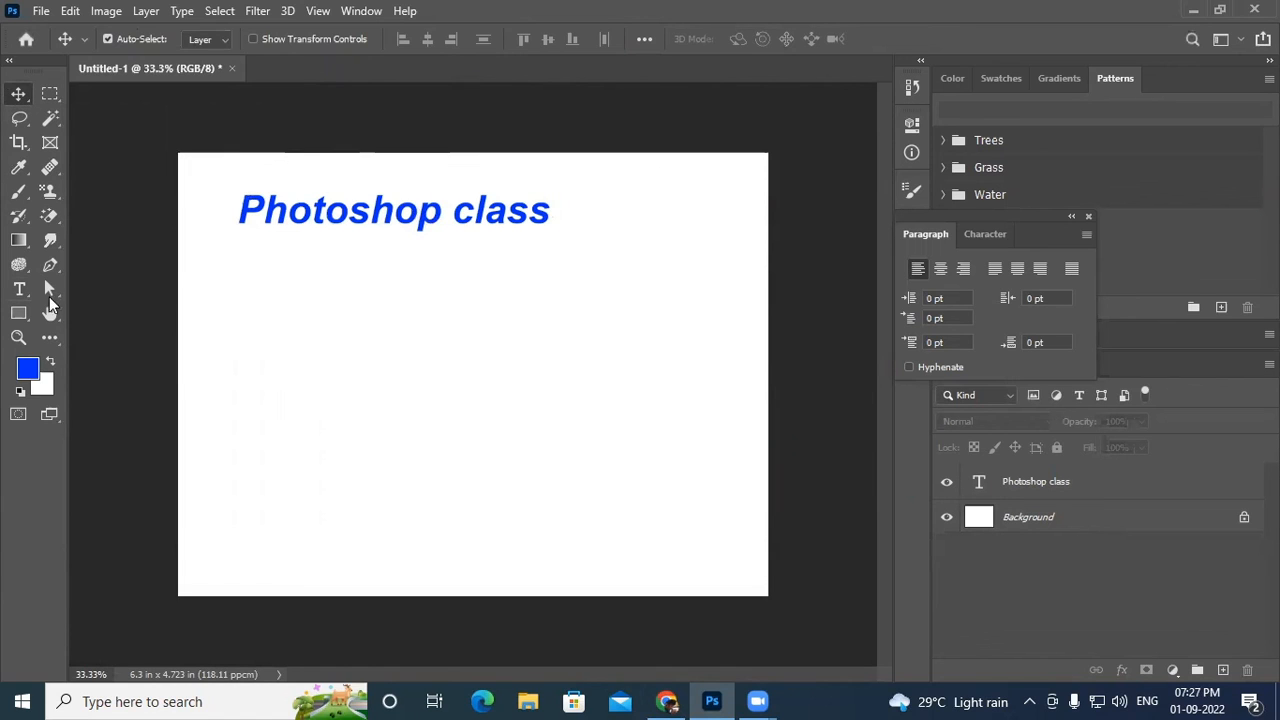
left_click(19, 290)
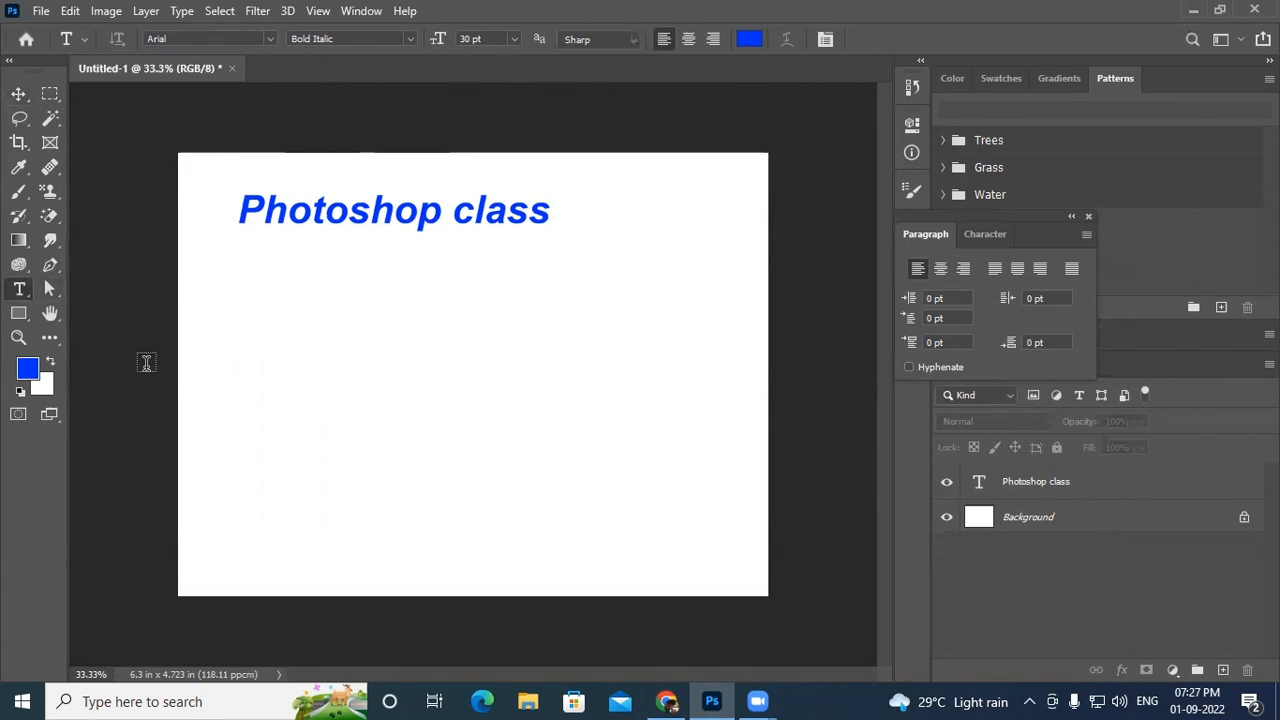
left_click(240, 268)
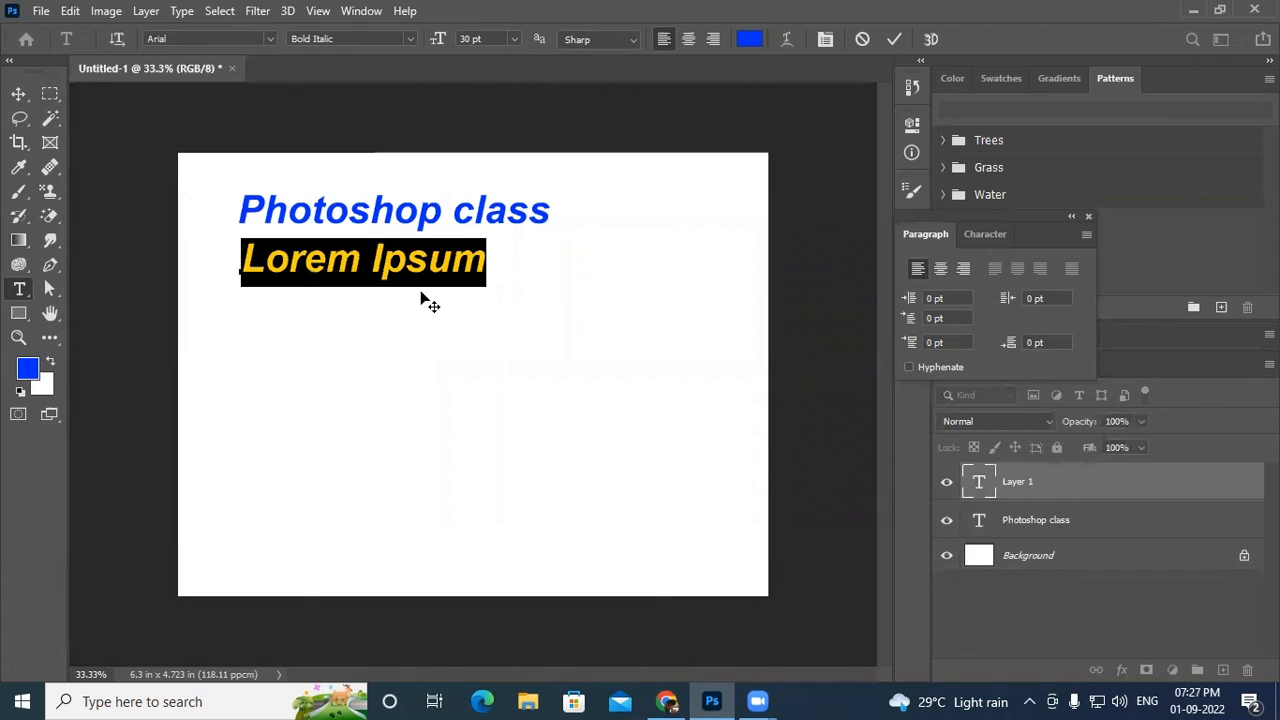
left_click(513, 39)
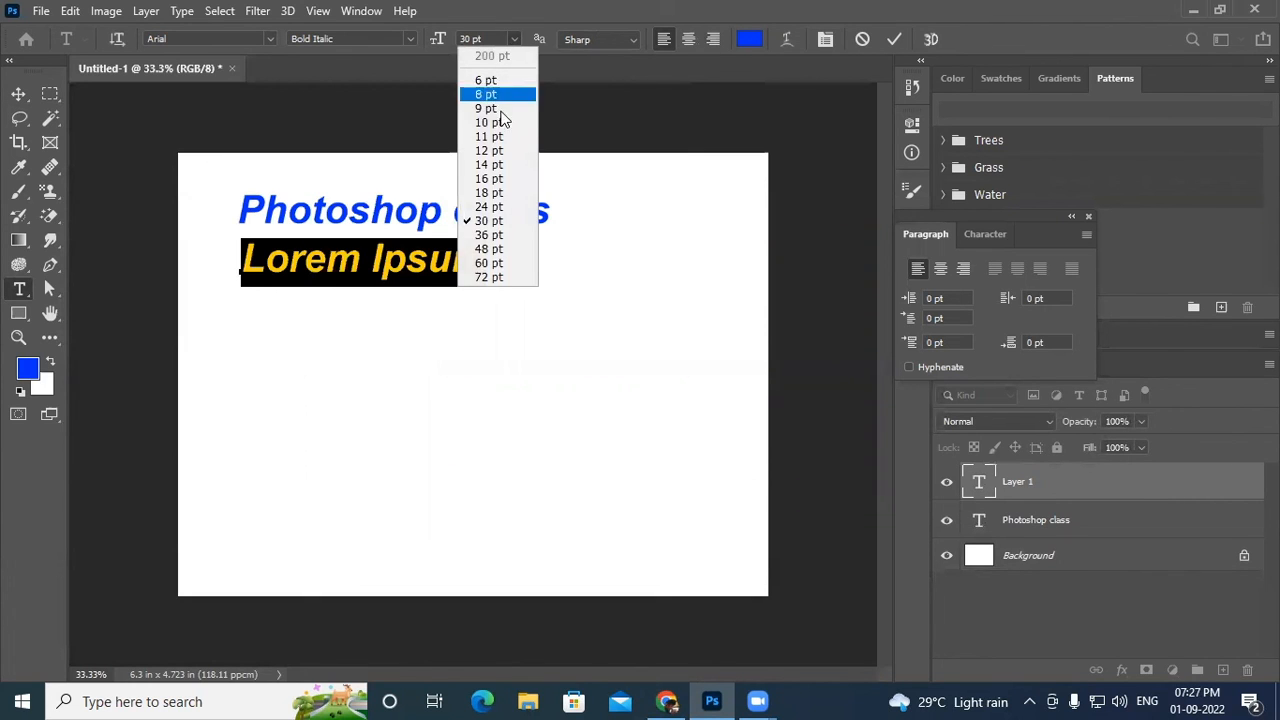
left_click(489, 193)
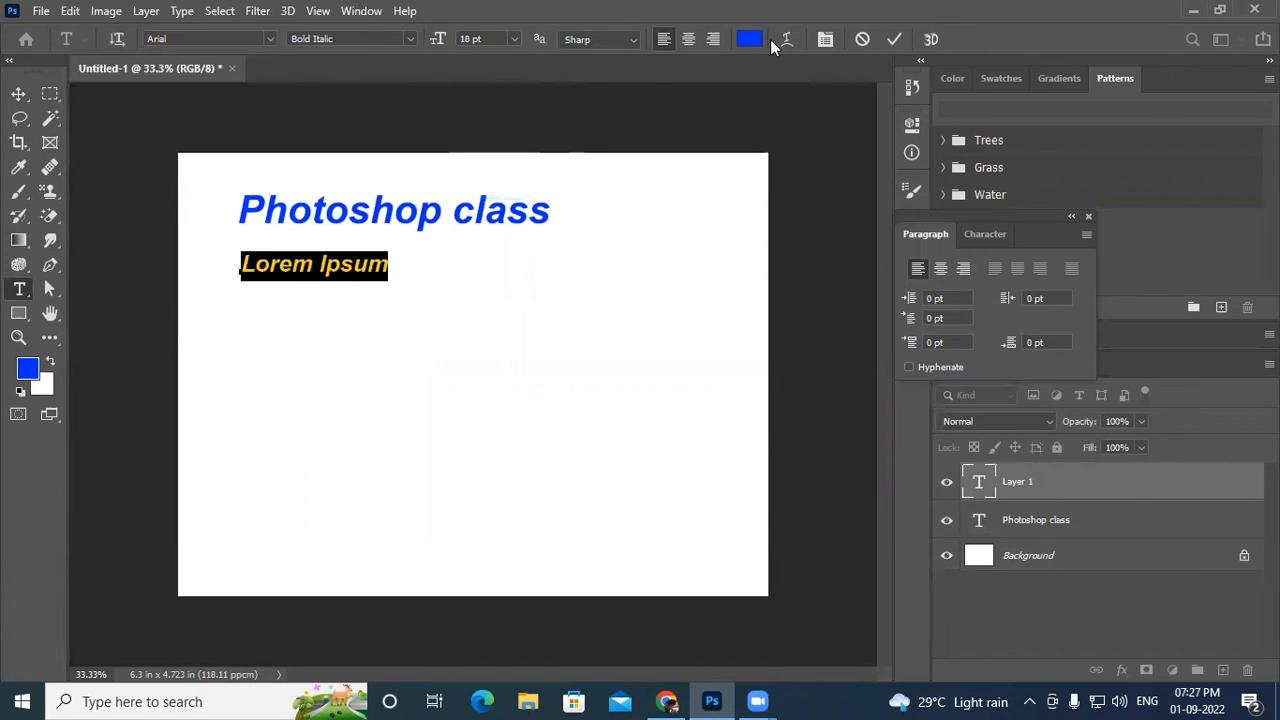
Step: Colour the new text orange ffae00 and enter "class timing 7pm to 8pm"
left_click(749, 39)
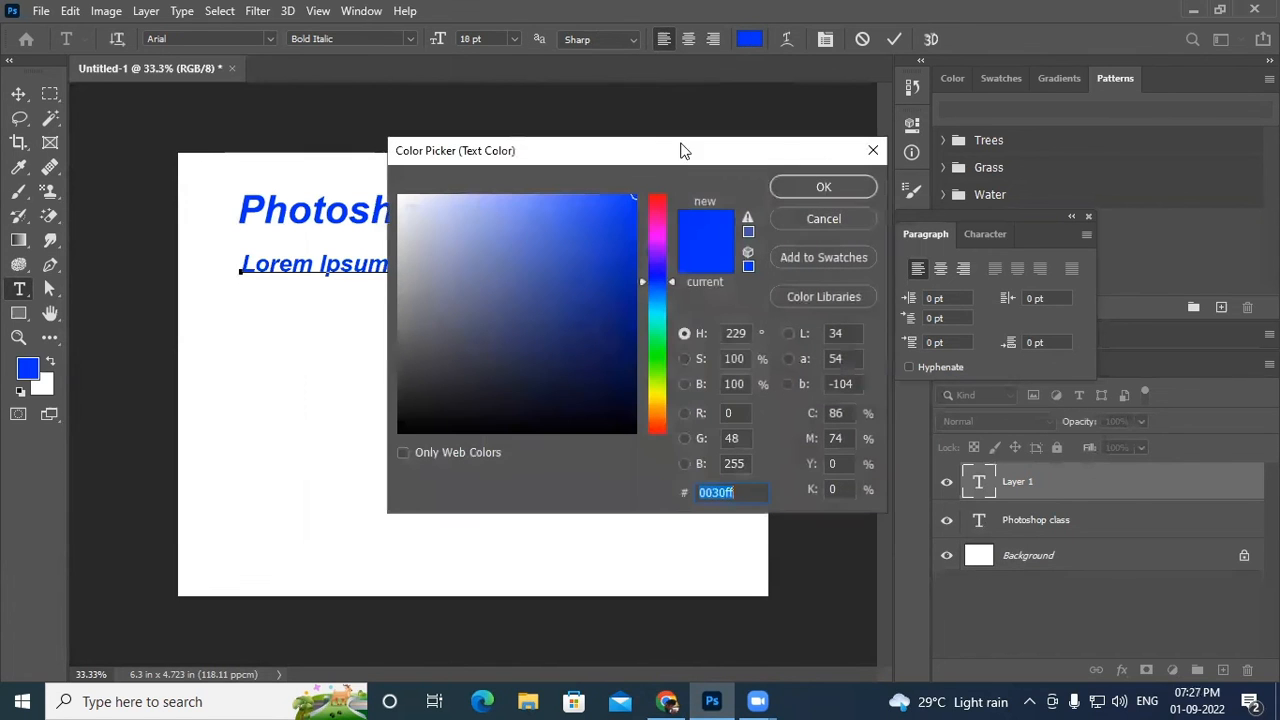
left_click(660, 407)
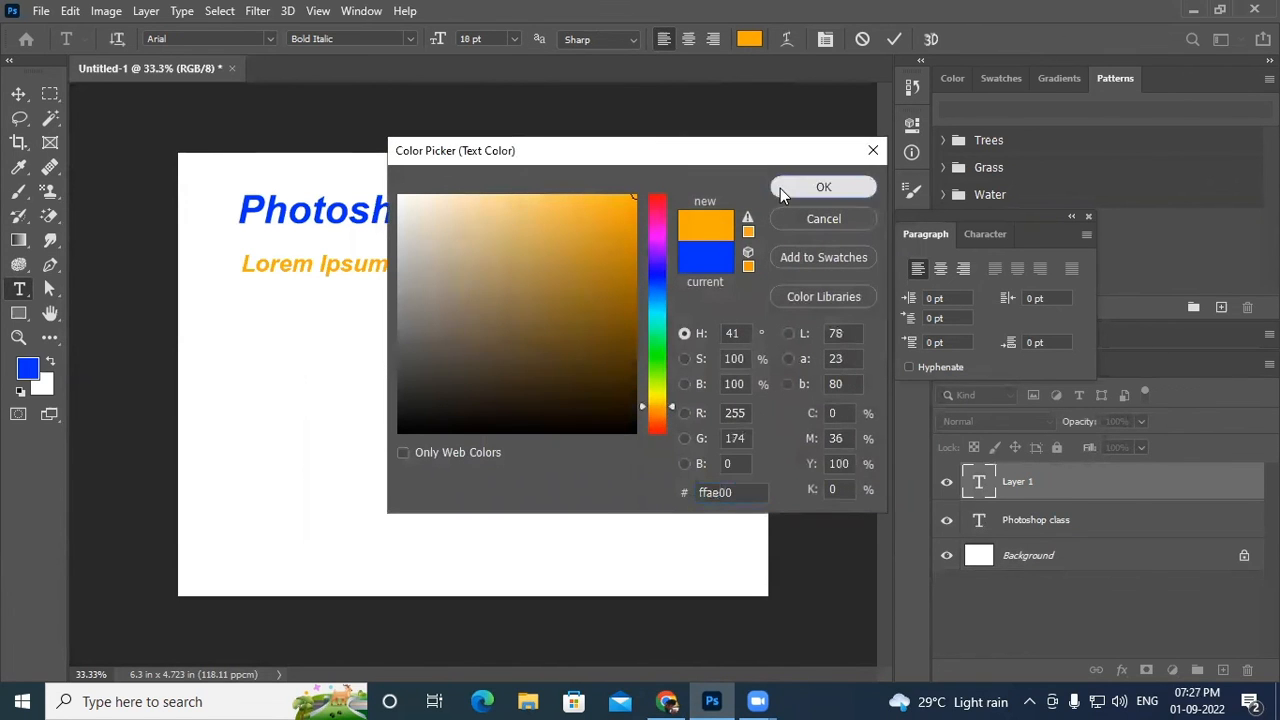
left_click(782, 188)
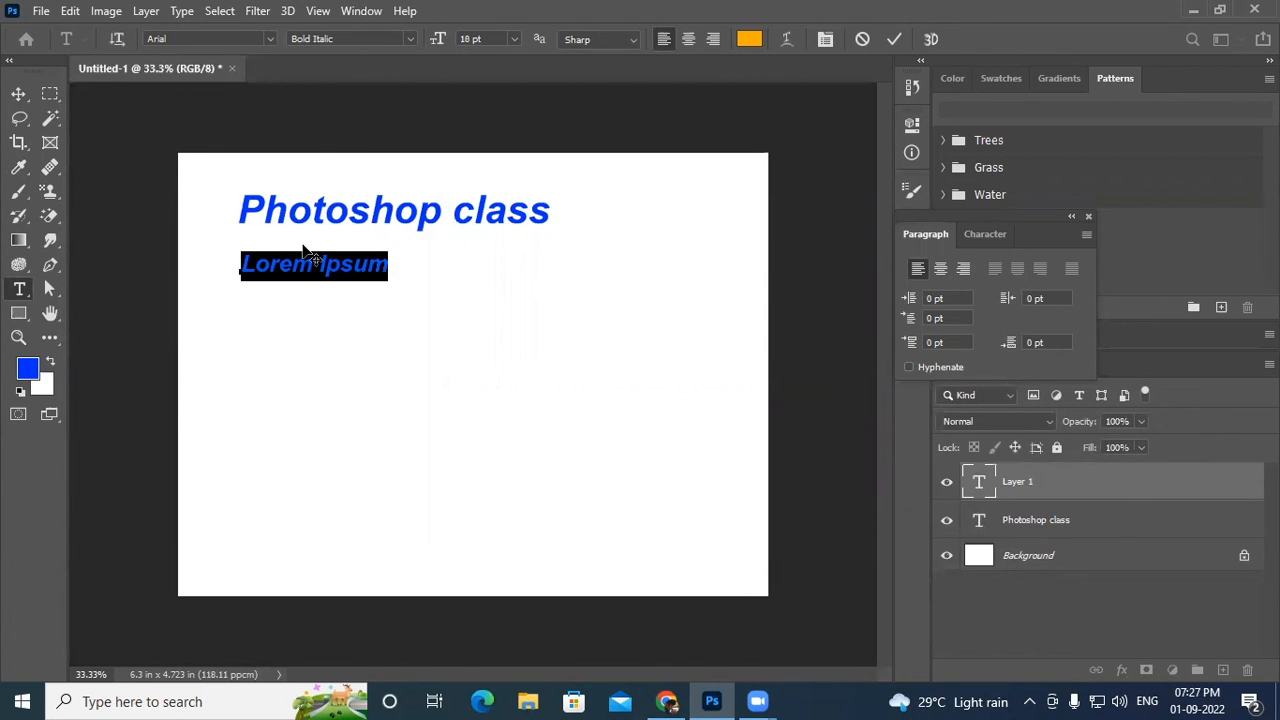
type("class ")
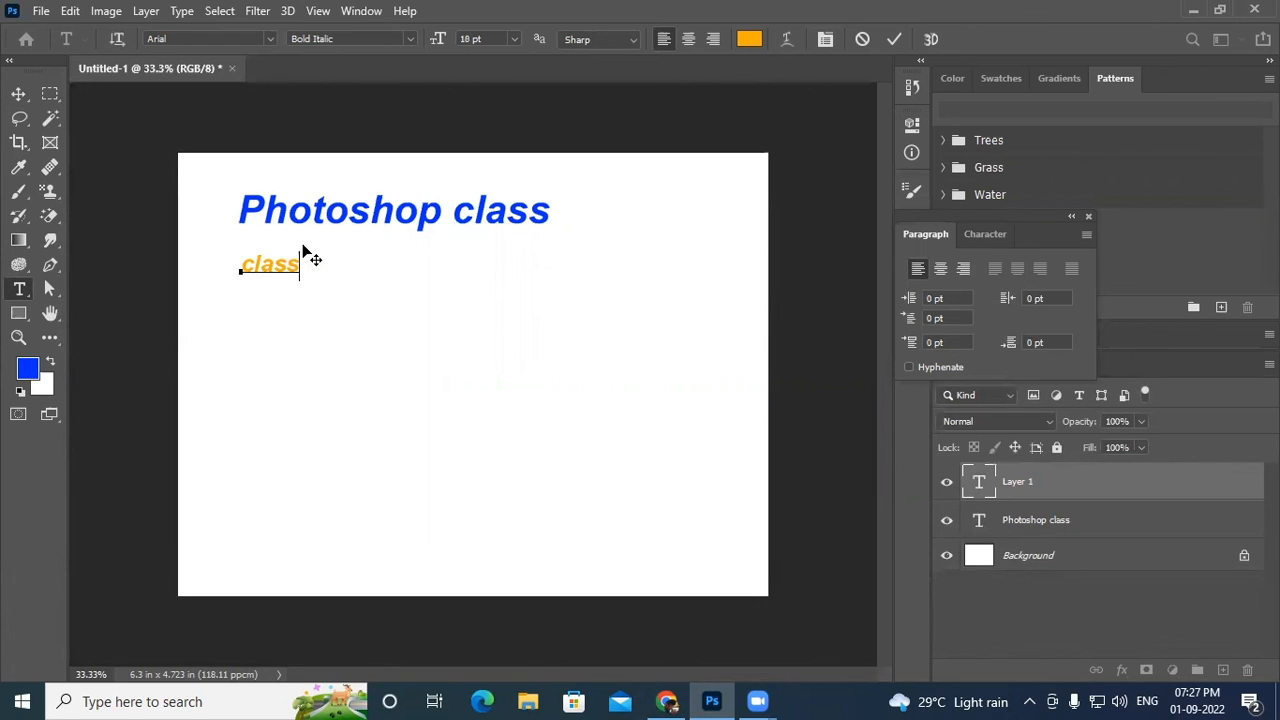
type("timing 7pm to 8p")
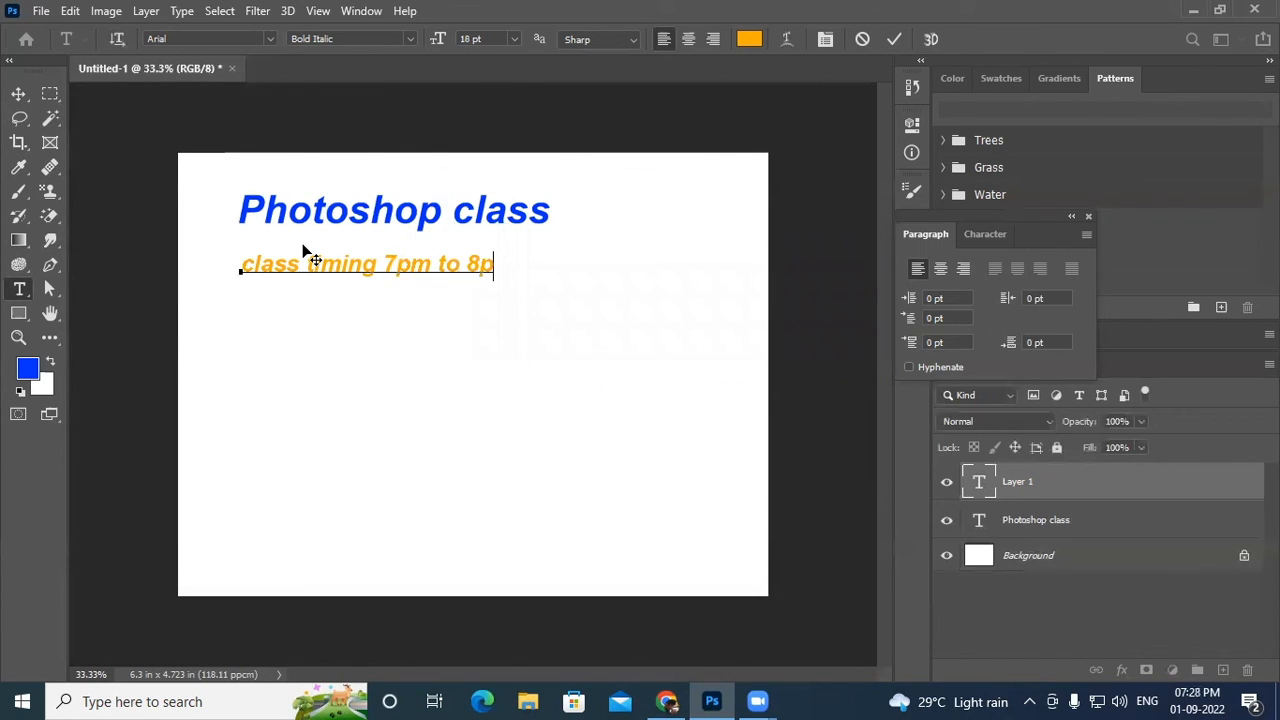
type("m")
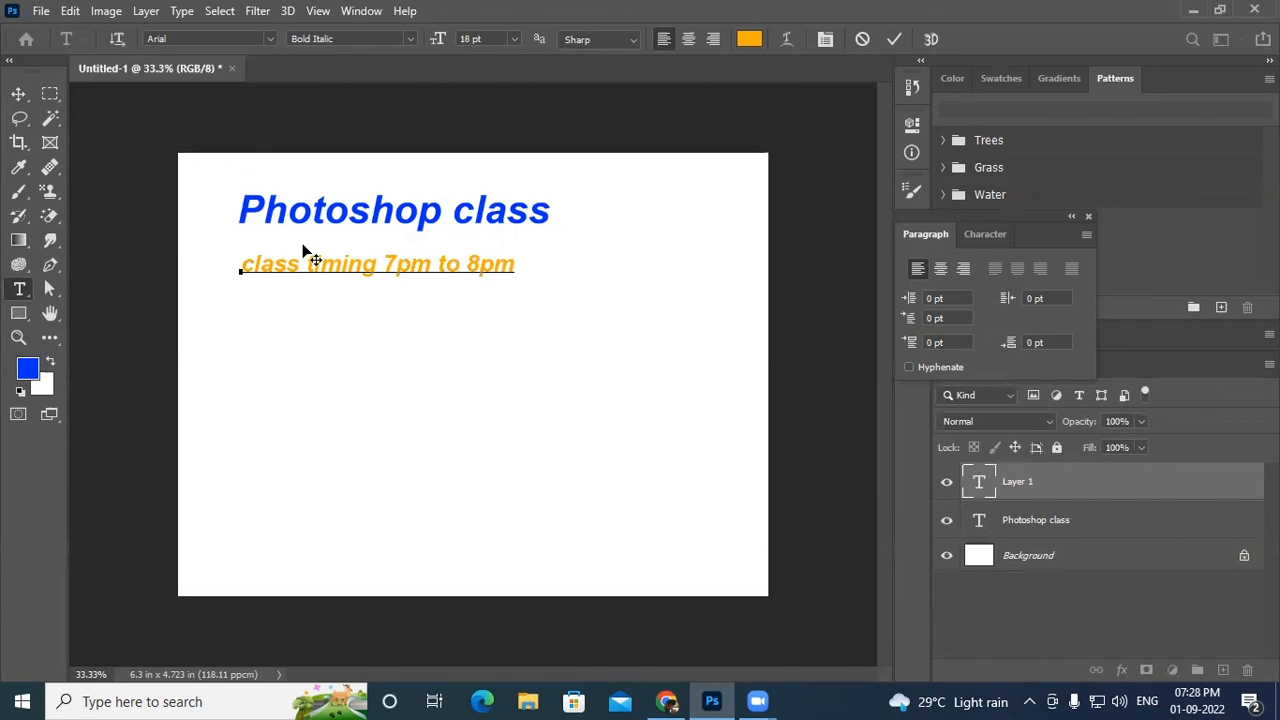
Step: Add a second line with the label "Student Name:" followed by the student's name
key("Return")
type("Chethan")
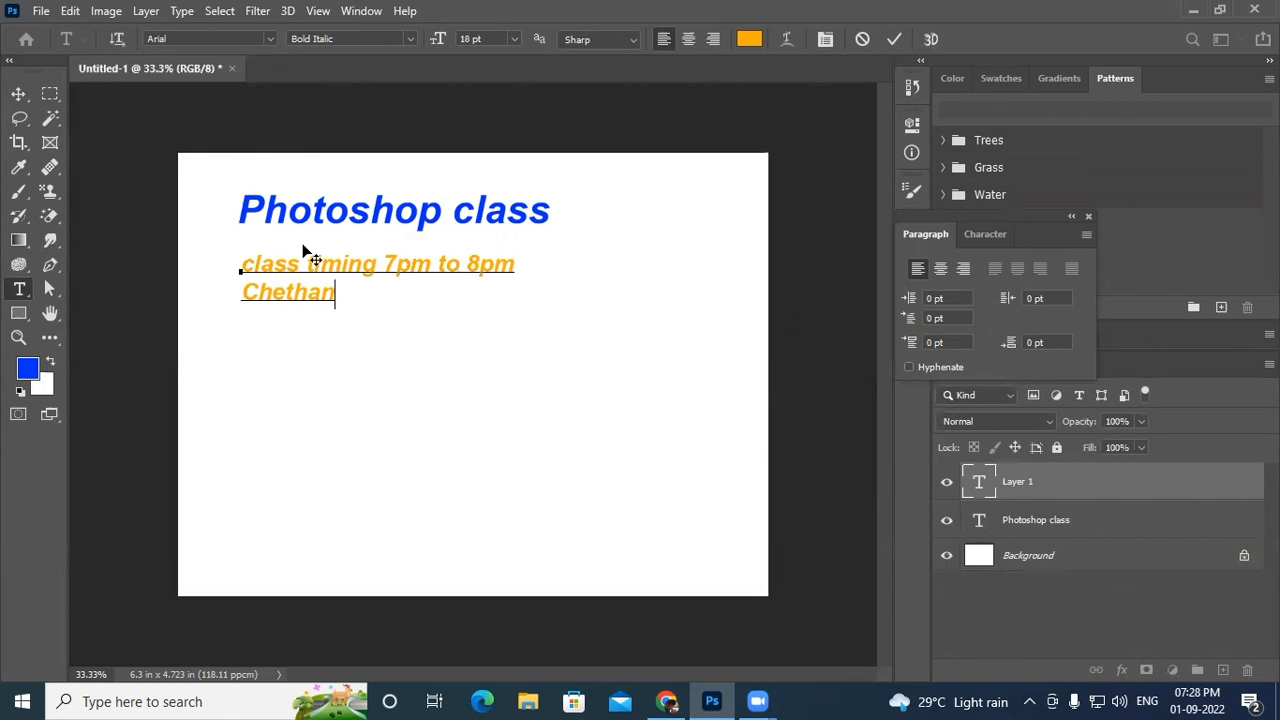
key("Left")
key("Left")
key("Left")
key("Left")
key("Left")
key("Left")
key("Left")
key("Right")
type("Student Name:")
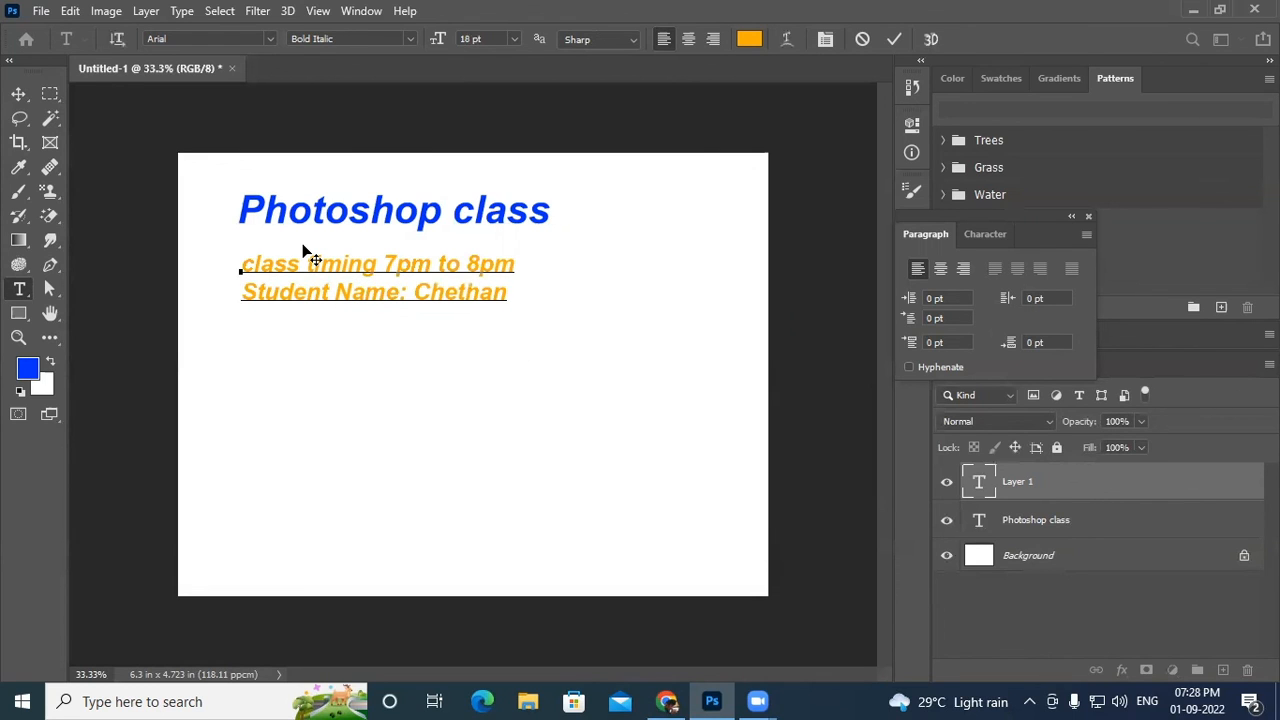
Step: Insert a colon after "timing" in the class timing line
key("Up")
key("Left")
key("Left")
key("Left")
type(":")
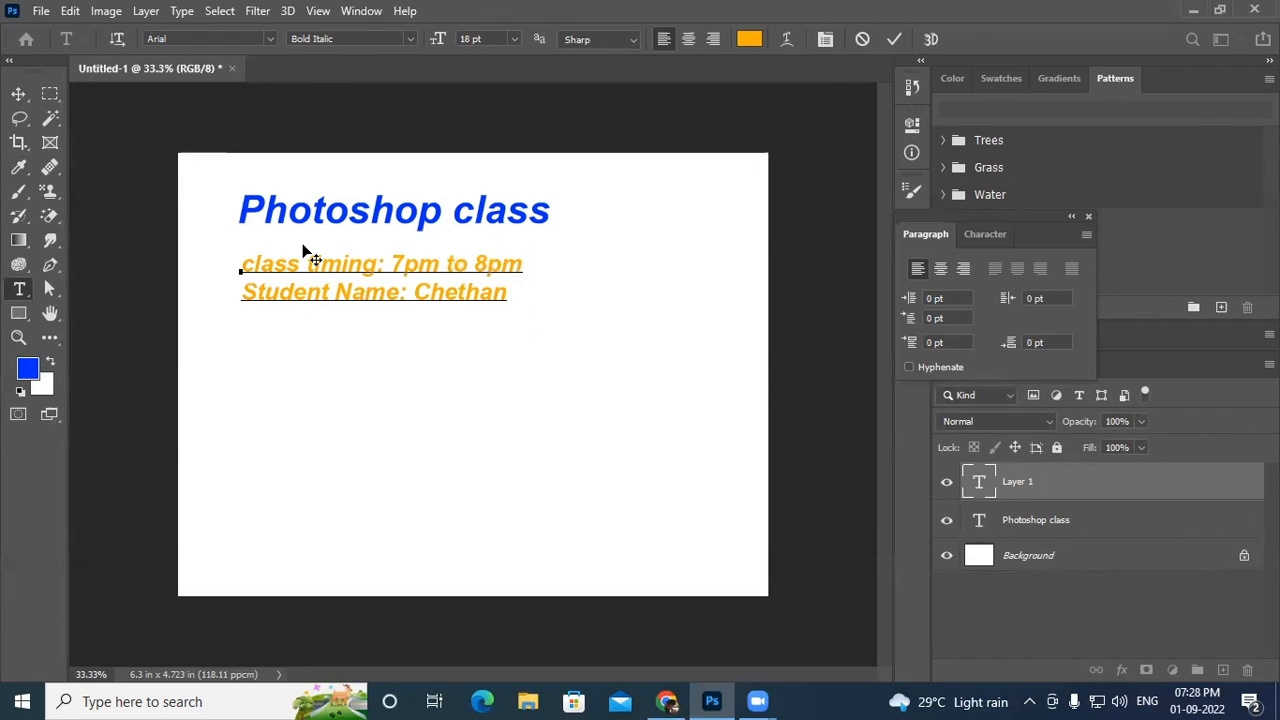
Step: Capitalise the first letters of both words in the label so it reads "Class Timing:"
key("Left")
key("Left")
key("Left")
key("Left")
key("Left")
key("BackSpace")
type("C")
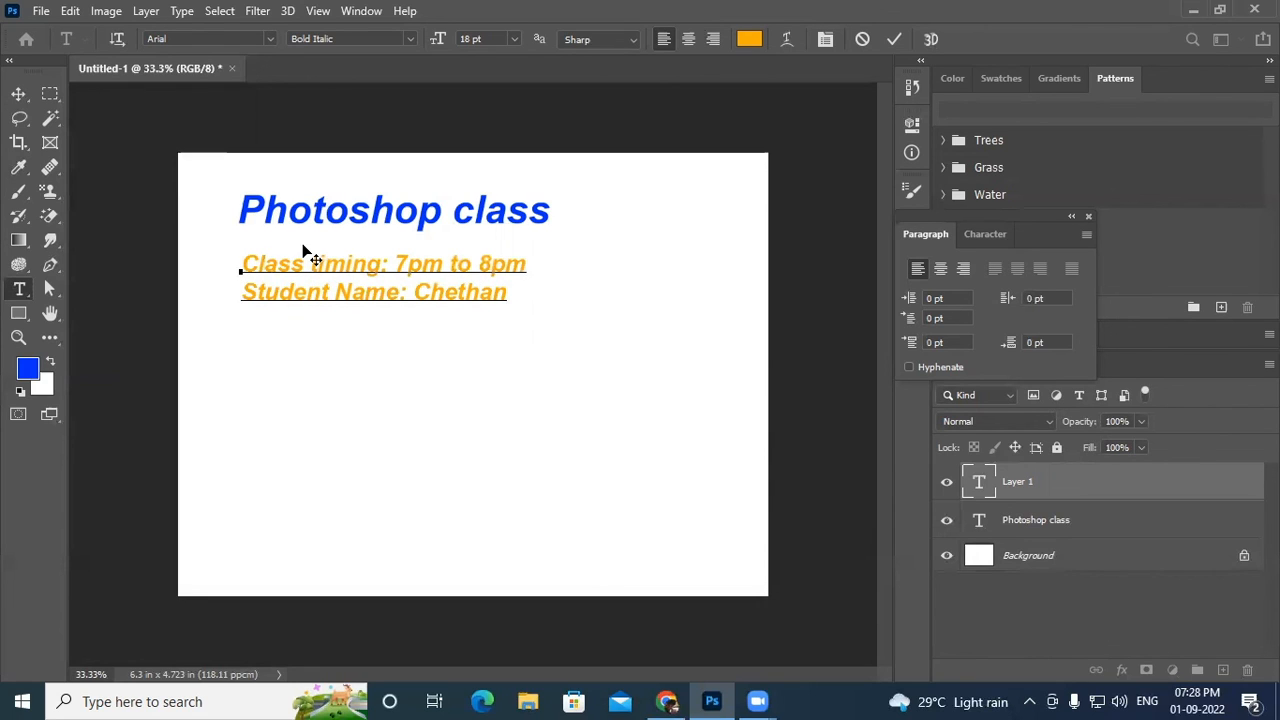
key("Right")
key("Right")
key("Right")
key("Right")
key("BackSpace")
type("T")
Step: End the timing and student name lines with commas and add a third line reading "The Place: Remote"
key("Down")
key("Right")
key("Right")
key("Right")
key("Right")
key("Right")
key("Right")
key("Right")
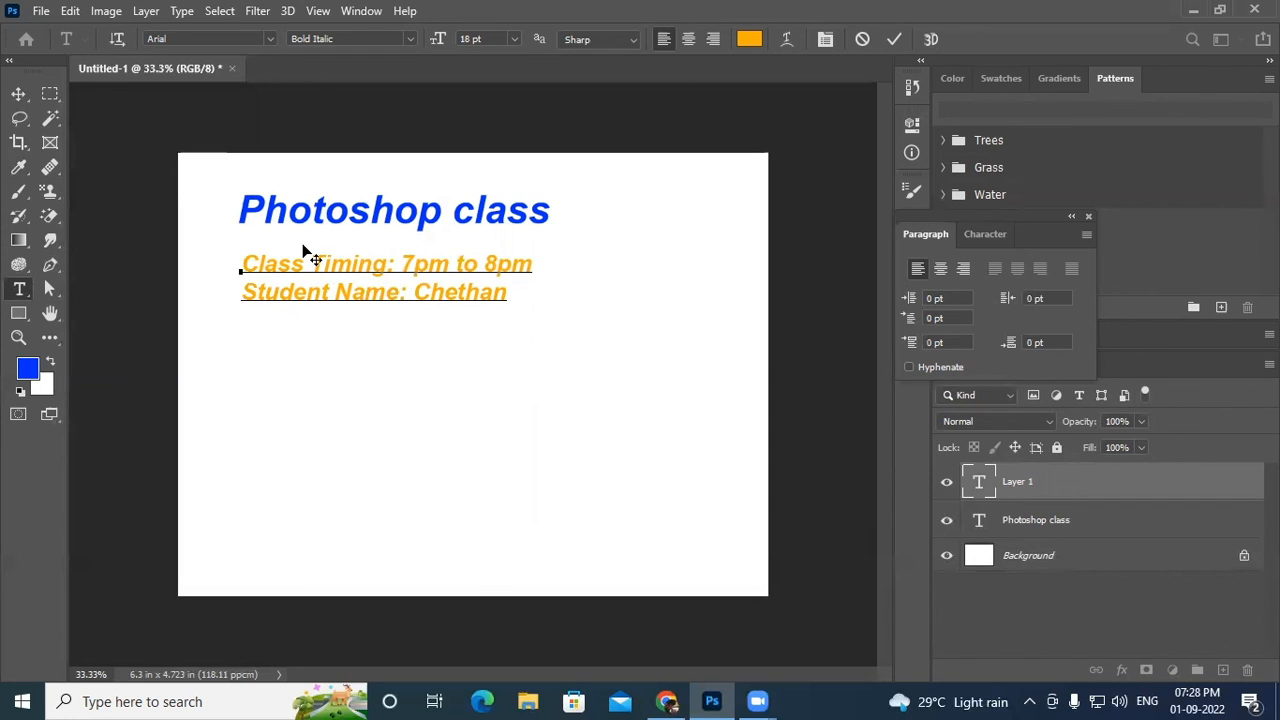
key("Right")
key("Right")
key("Right")
key("Right")
key("Right")
key("Right")
type("The Place: ")
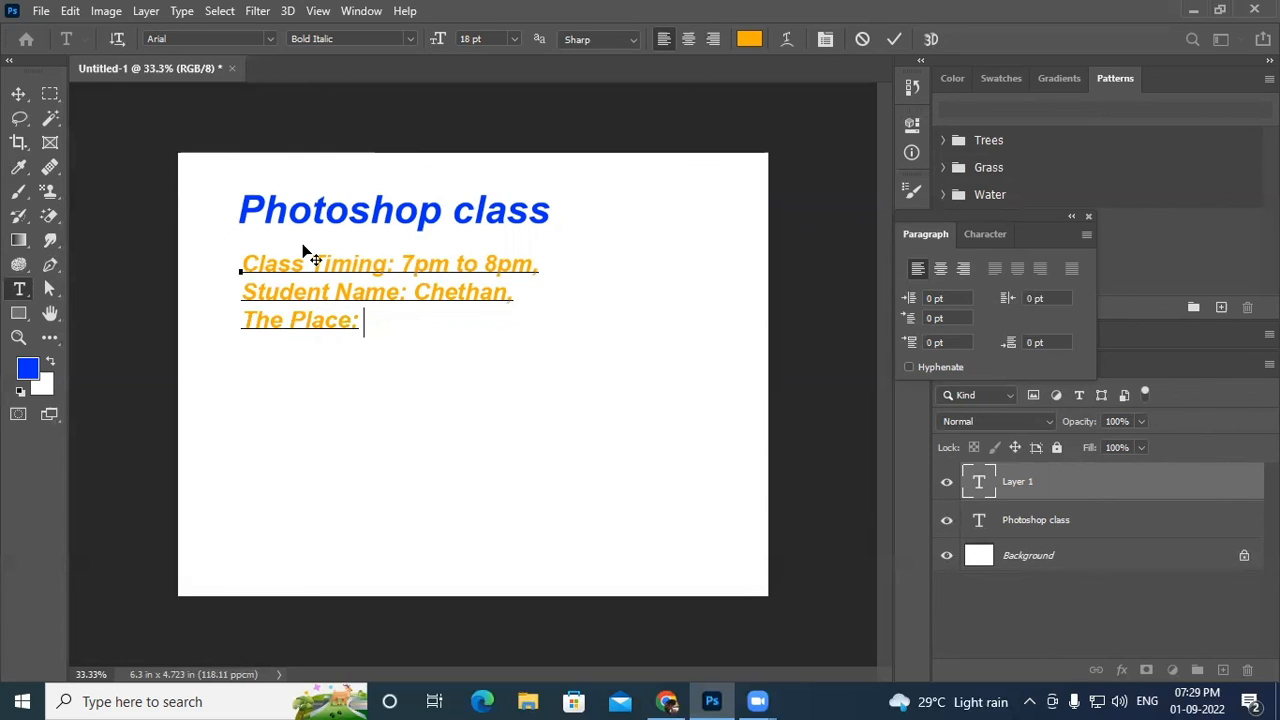
type("Remote")
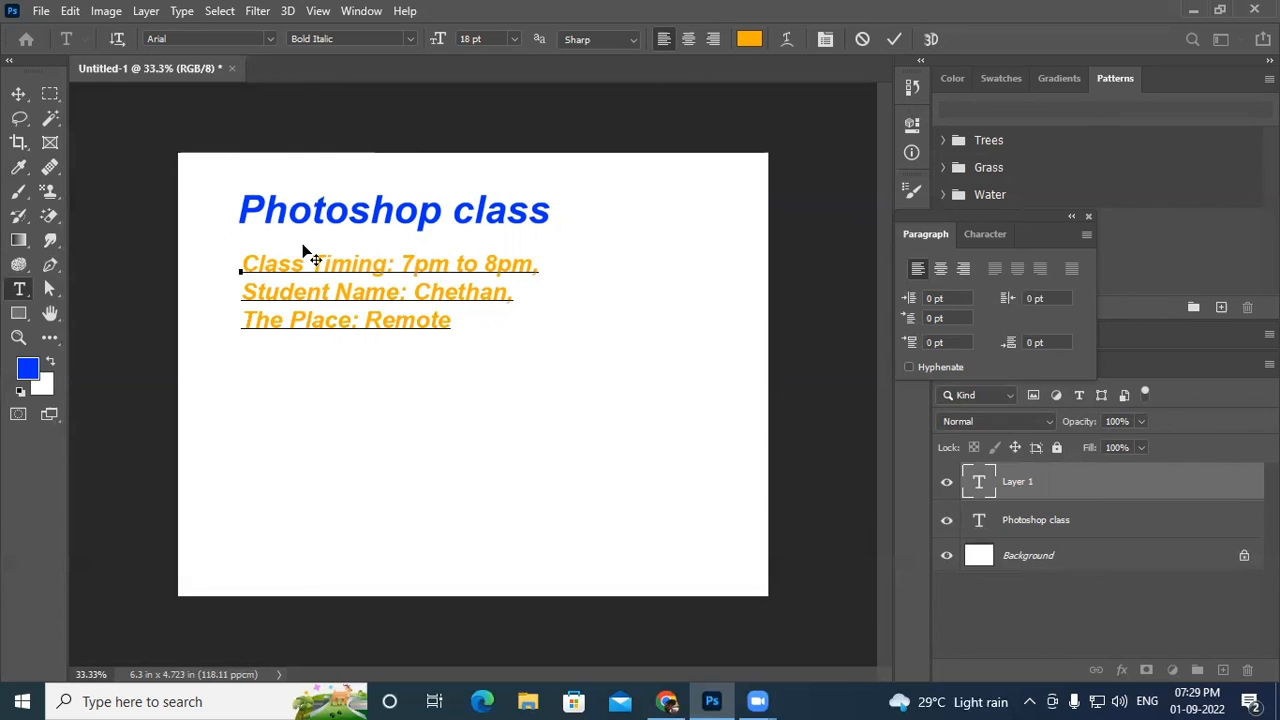
Step: Extend the place line to "The Place: Remote Classes" and add a fourth line reading "From: Hyderabad"
type(" Classes")
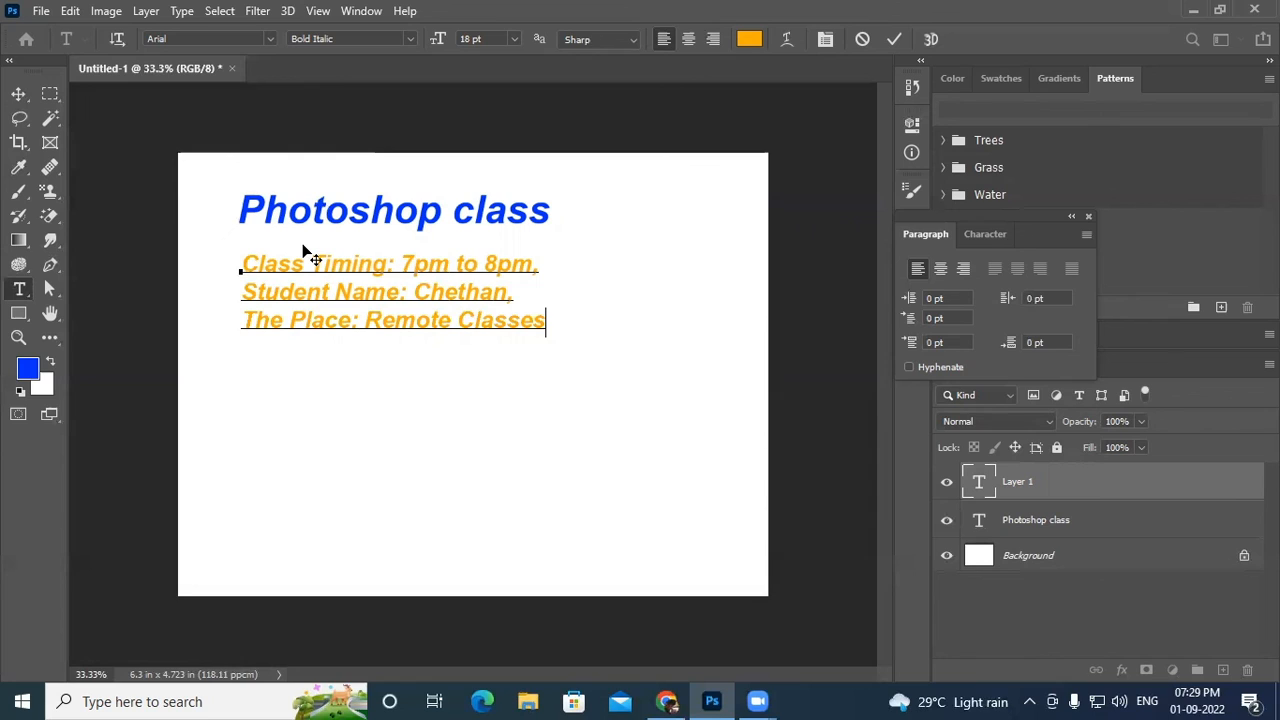
key("Return")
type("From: H")
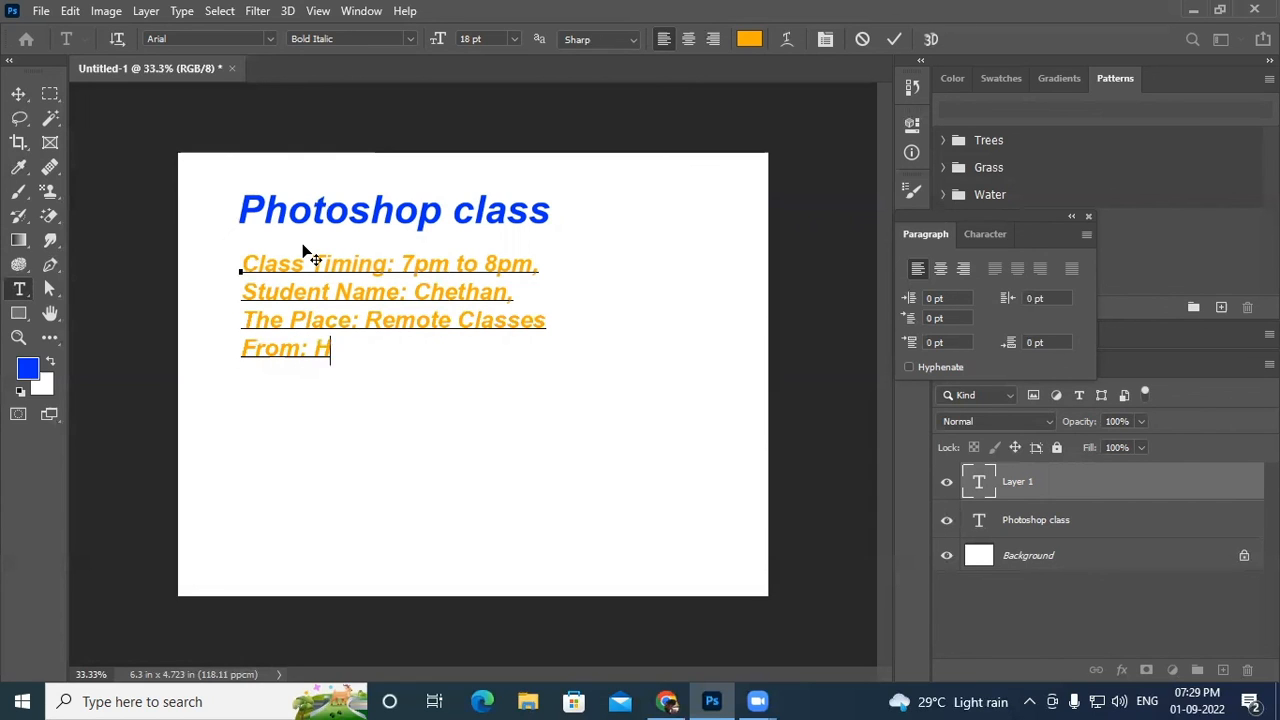
type("yderb")
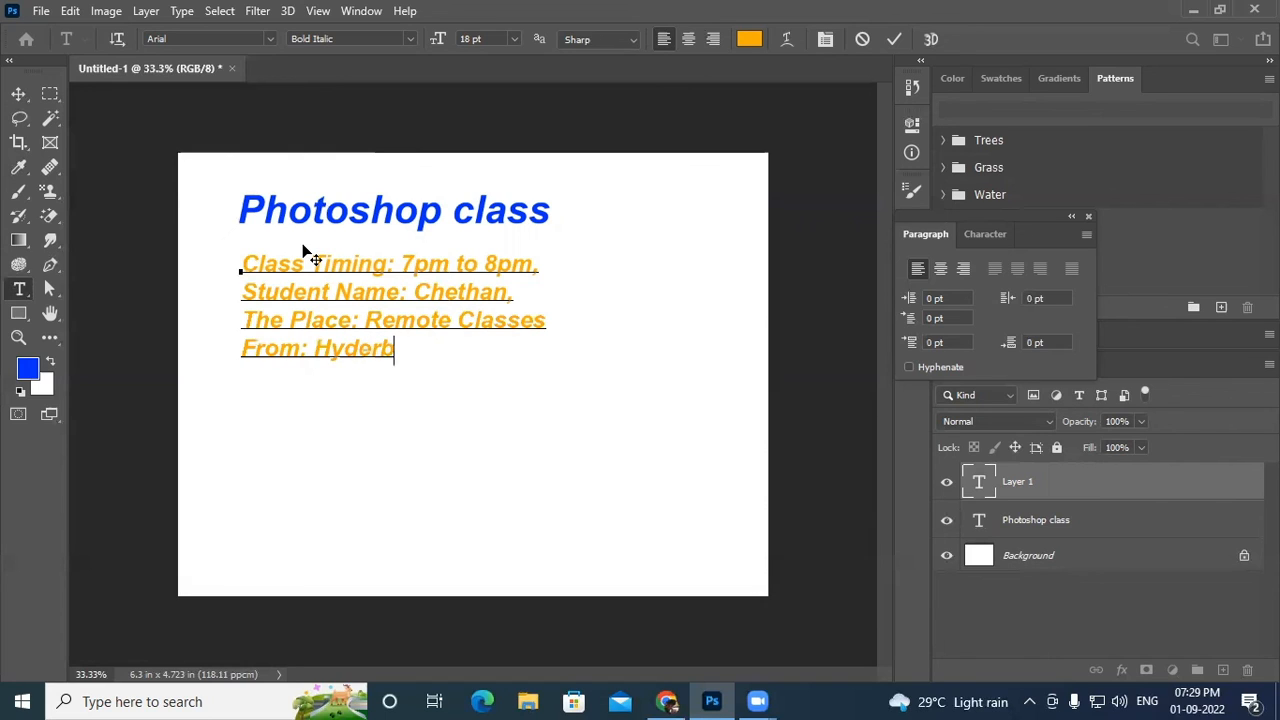
type("a")
key("BackSpace")
key("BackSpace")
type("abad")
Step: Add a fifth line reading "Student Place: Canada" to the details text
key("Return")
type("St")
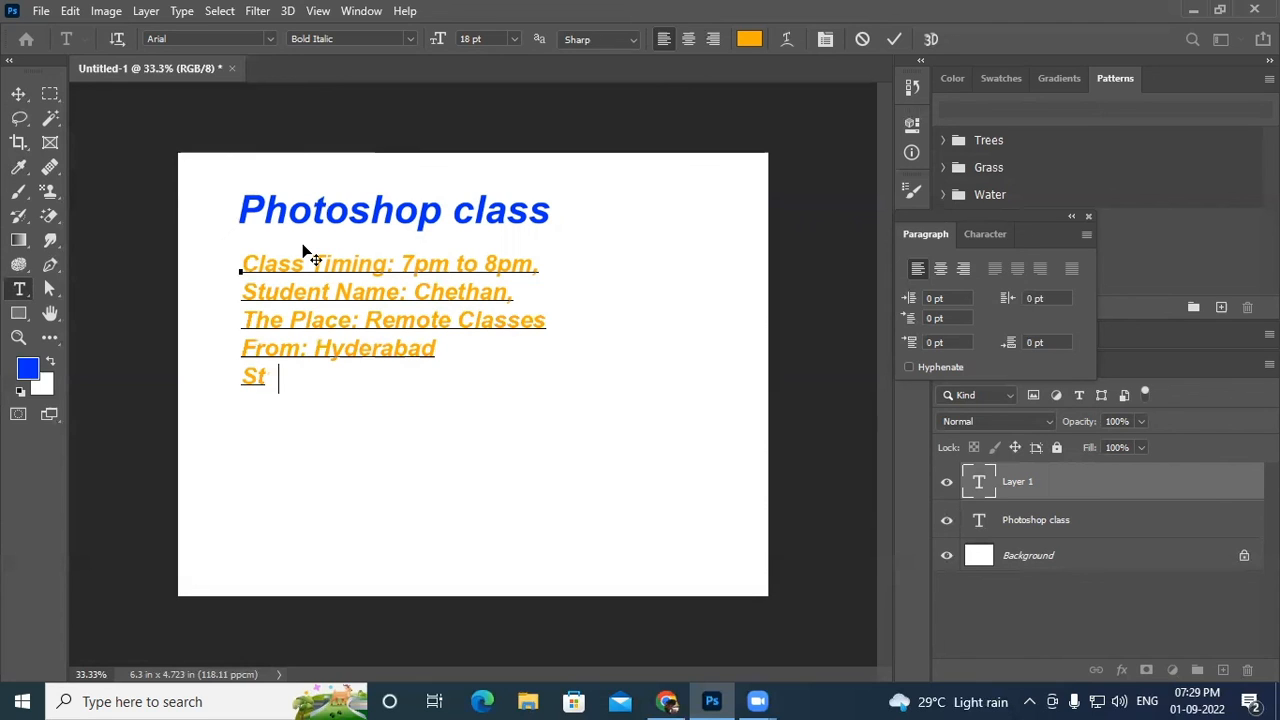
type("udent Place: ")
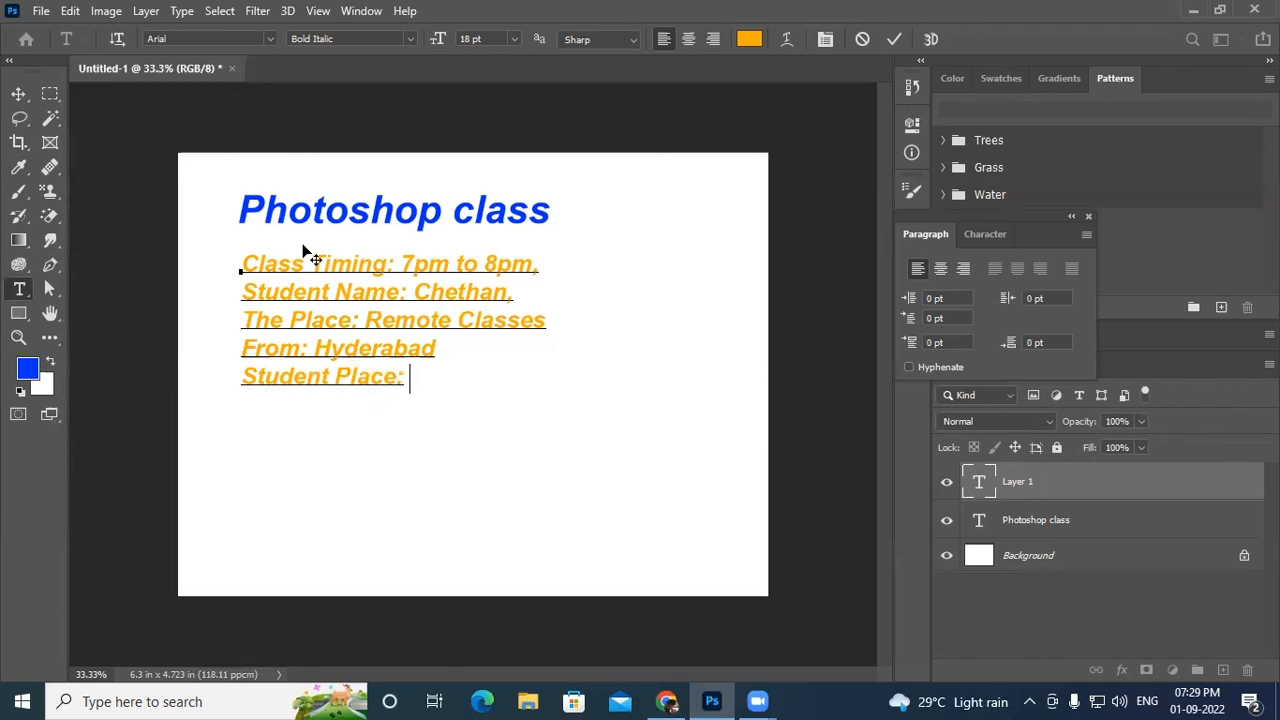
type("Canada")
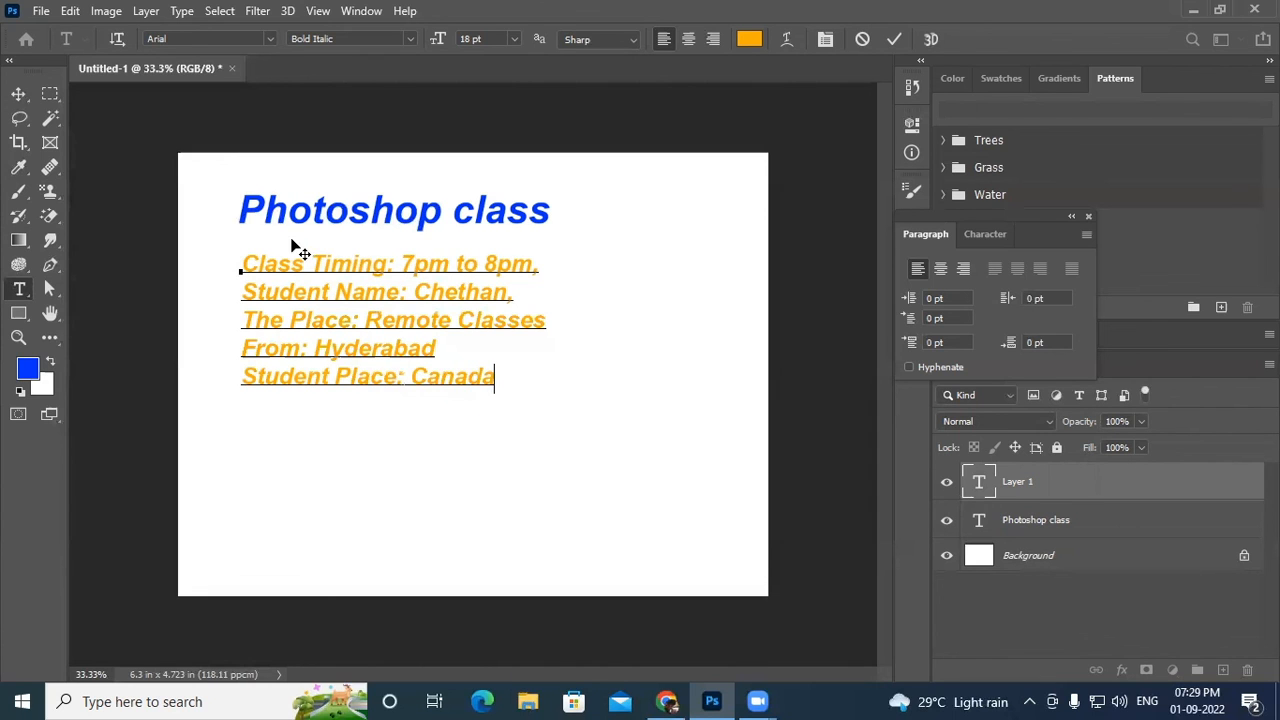
left_click_drag(243, 263, 523, 397)
left_click(369, 298)
left_click_drag(242, 265, 245, 374)
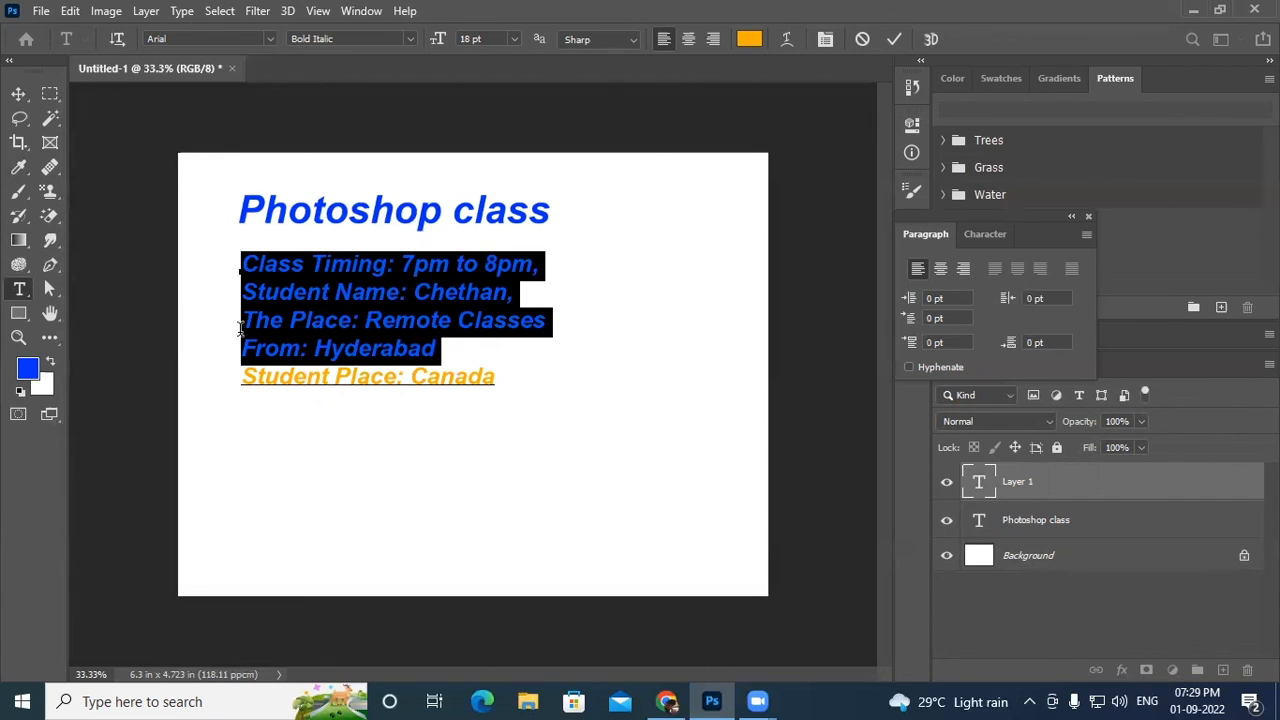
left_click(244, 265)
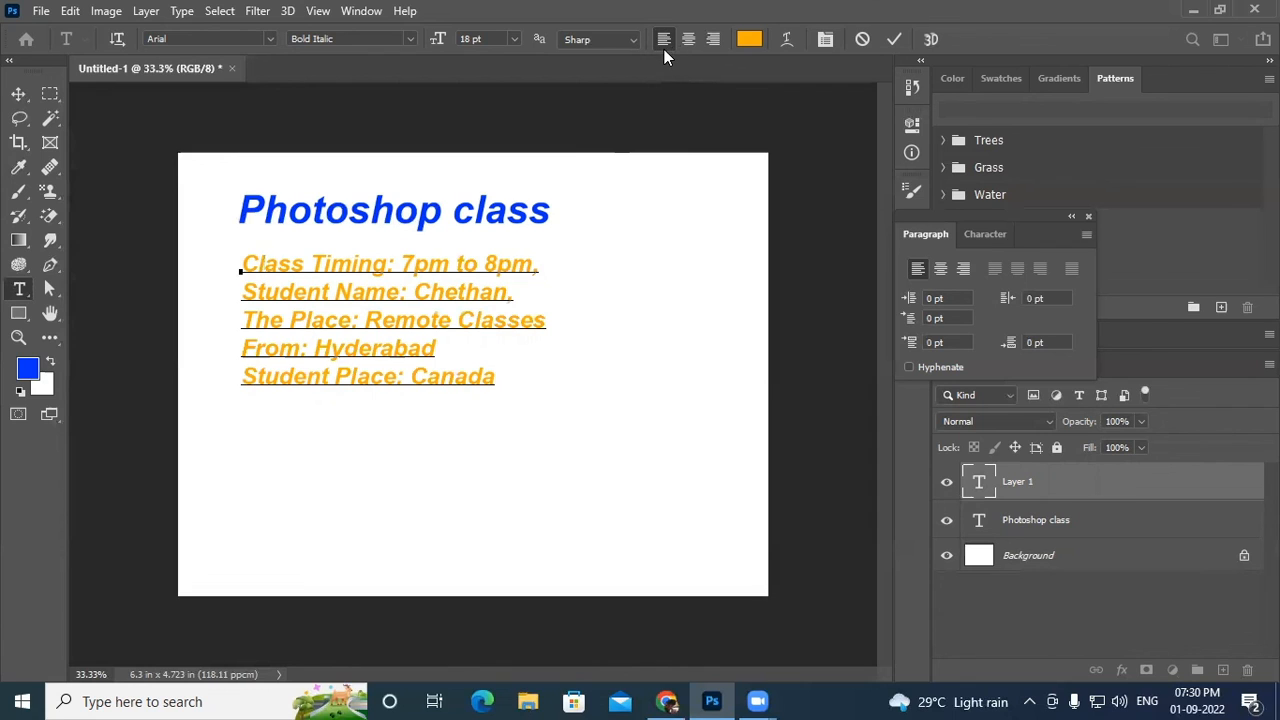
Step: Try centre alignment and then right alignment on the class timing line only
key("Right")
triple_click(240, 265)
left_click(240, 265)
left_click(688, 41)
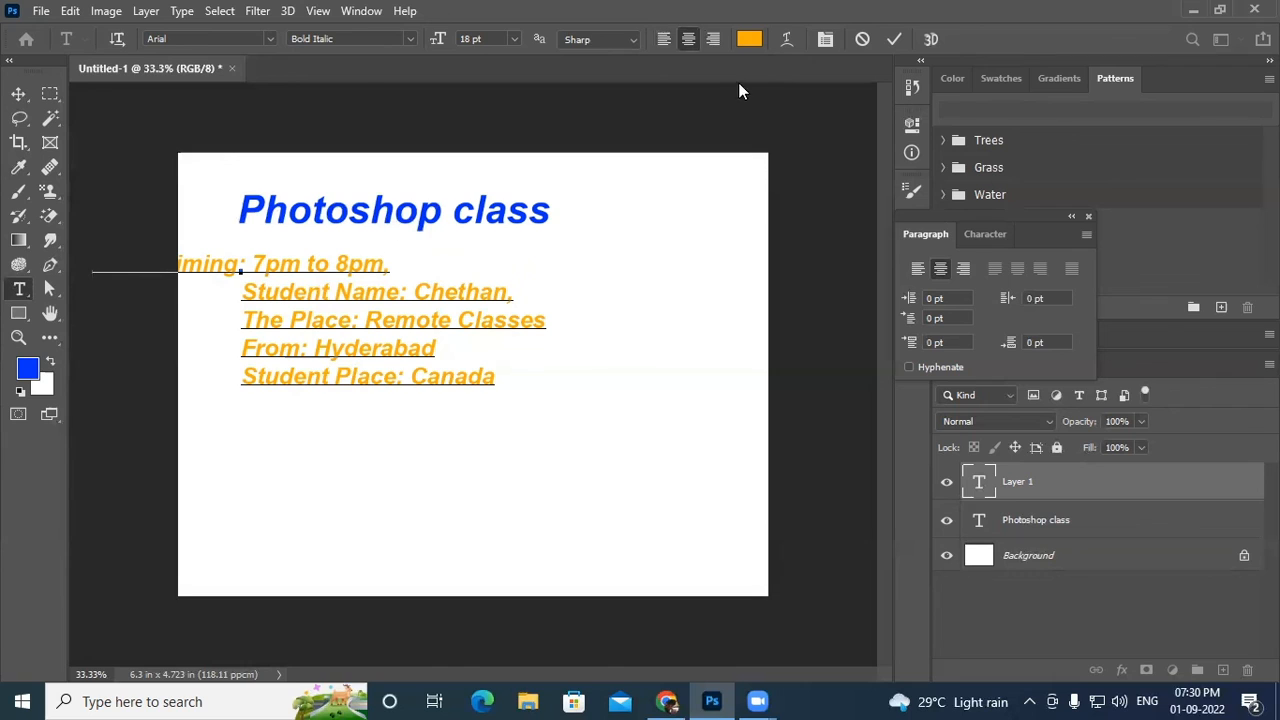
left_click(712, 44)
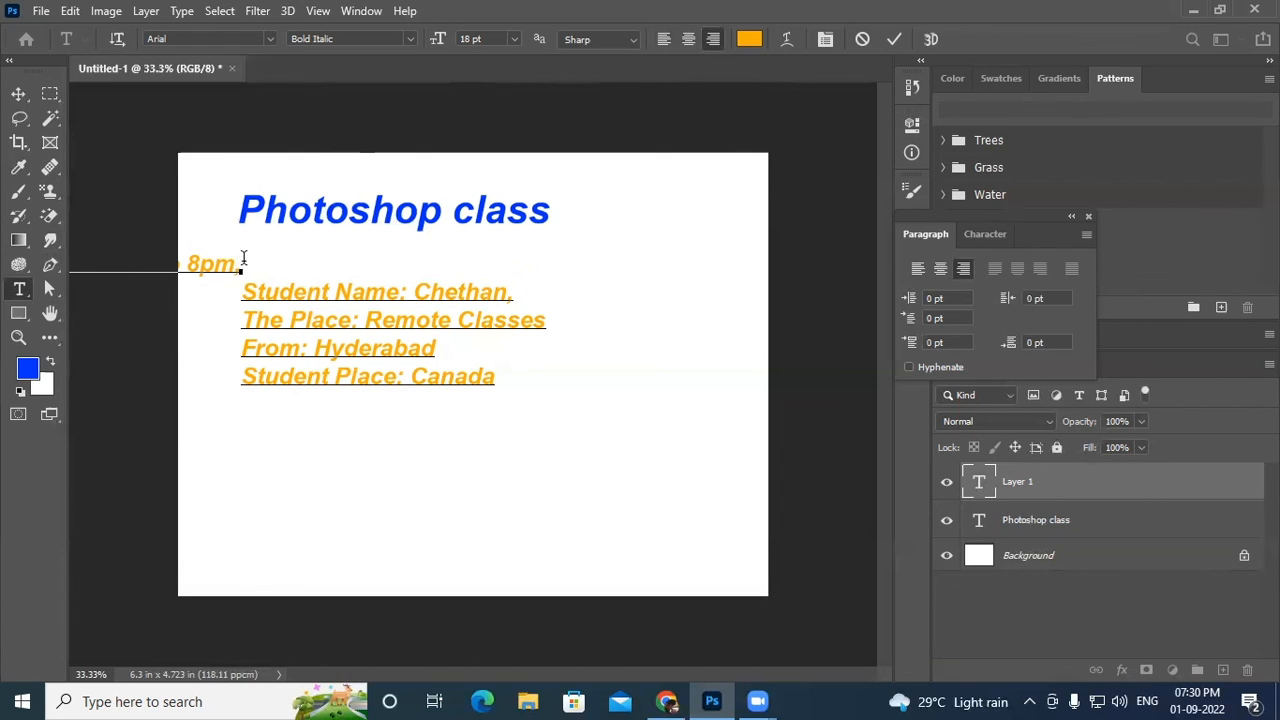
Step: Right-align the remaining four lines of the details text, from the student name to the student place
left_click_drag(242, 291, 541, 379)
key("ctrl+shift+l")
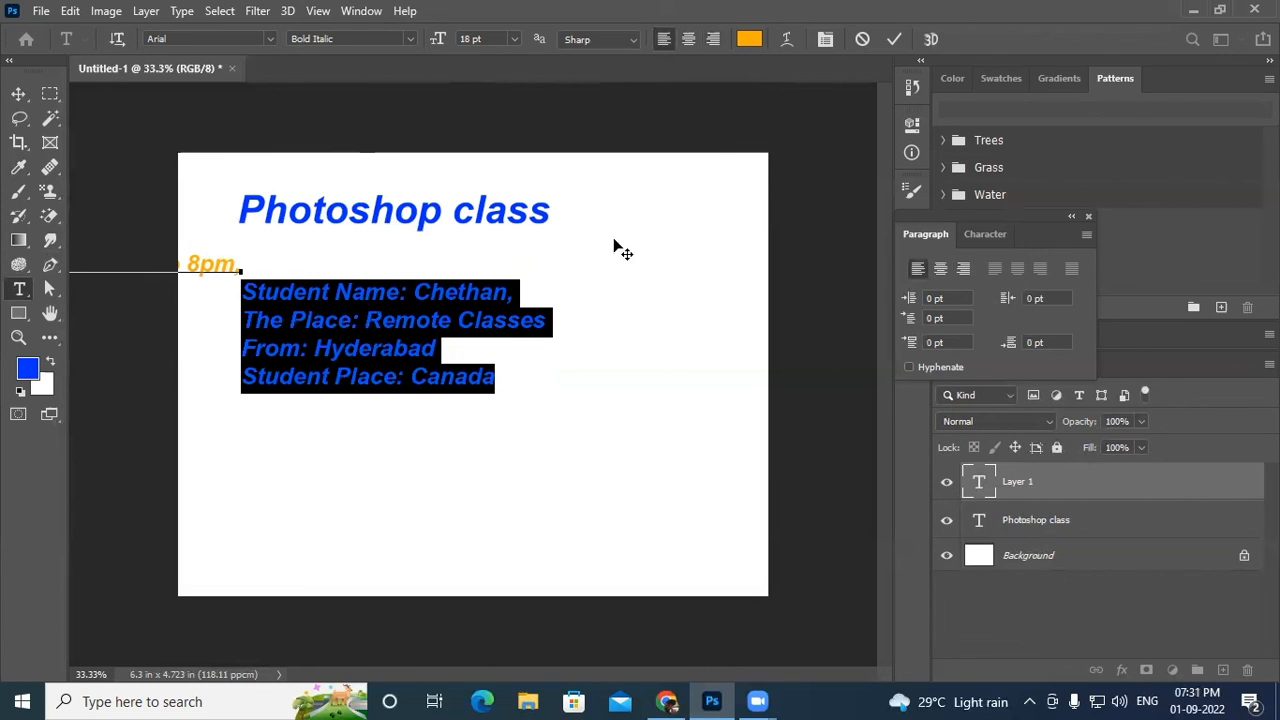
left_click(710, 41)
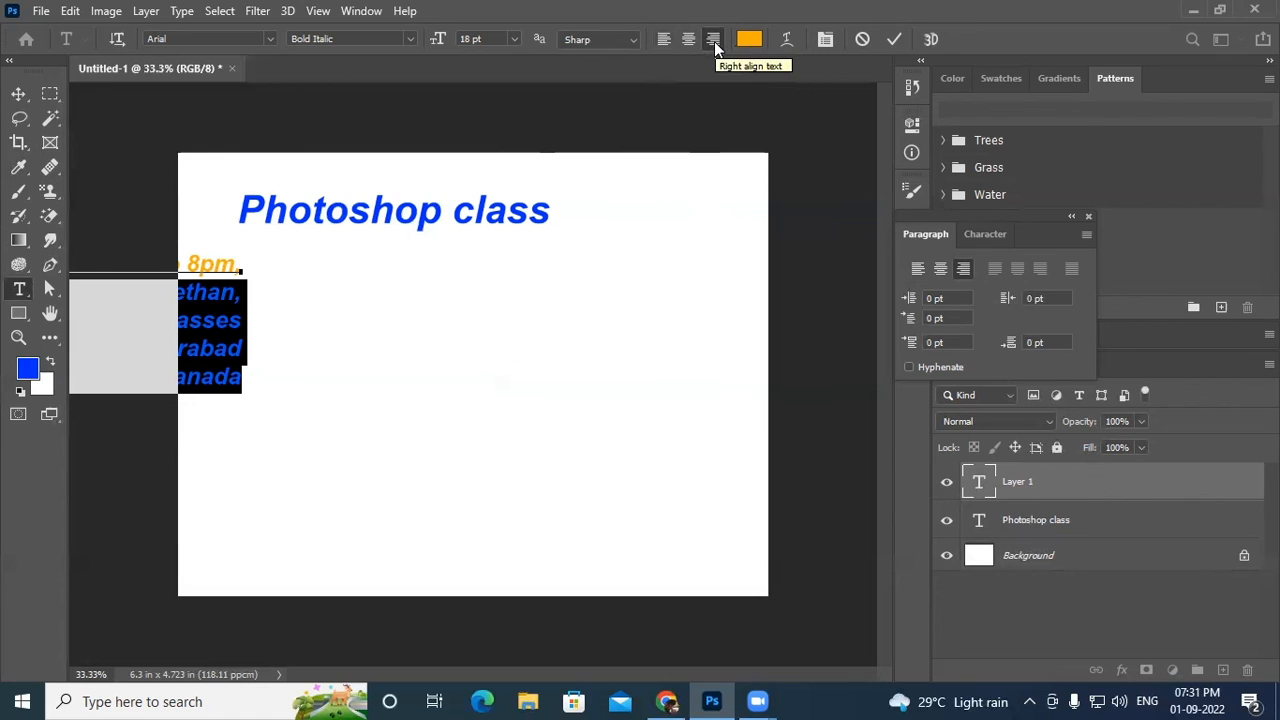
Step: Commit the details text and move the whole block back onto the canvas, below the heading and towards the right side
left_click(18, 93)
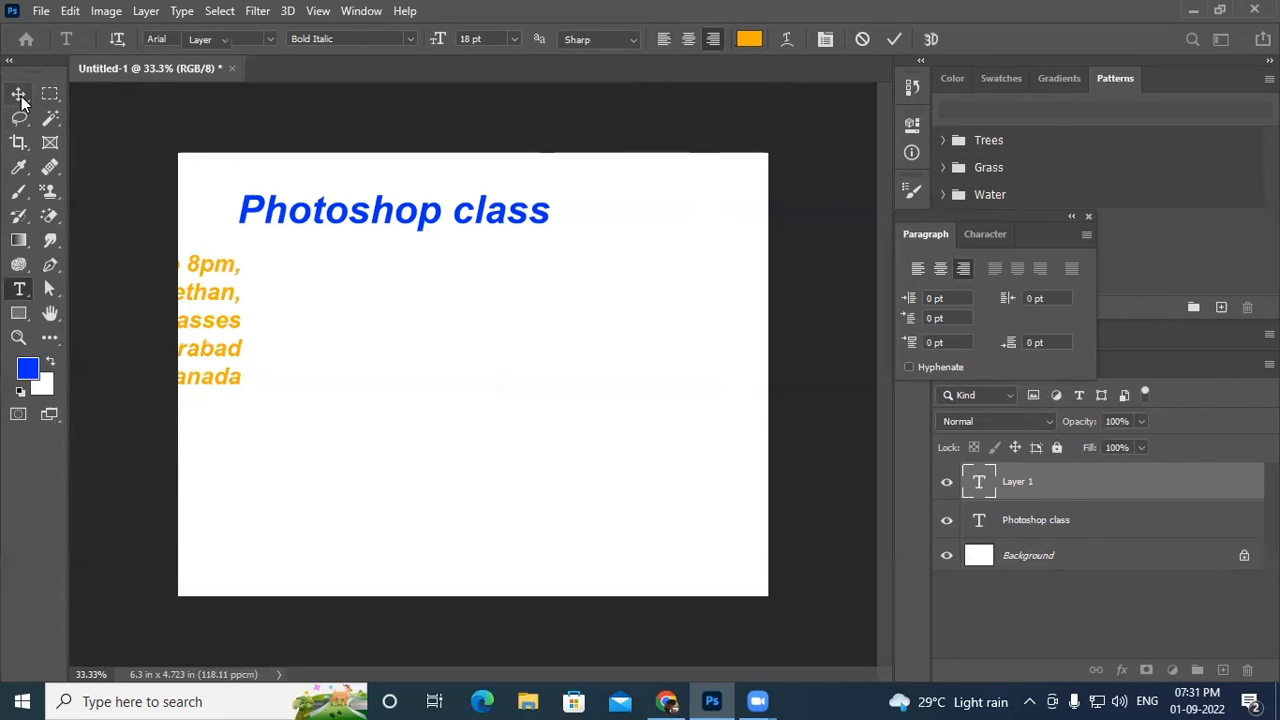
left_click_drag(217, 334, 607, 346)
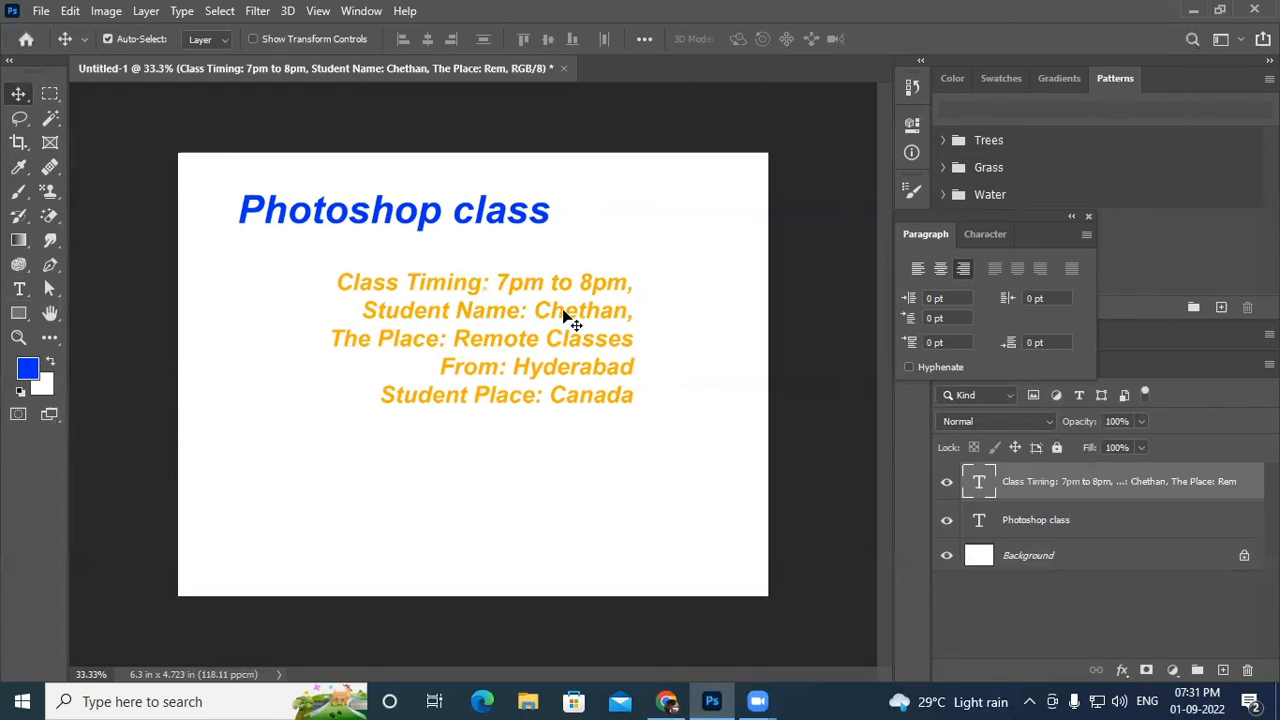
left_click_drag(563, 311, 578, 326)
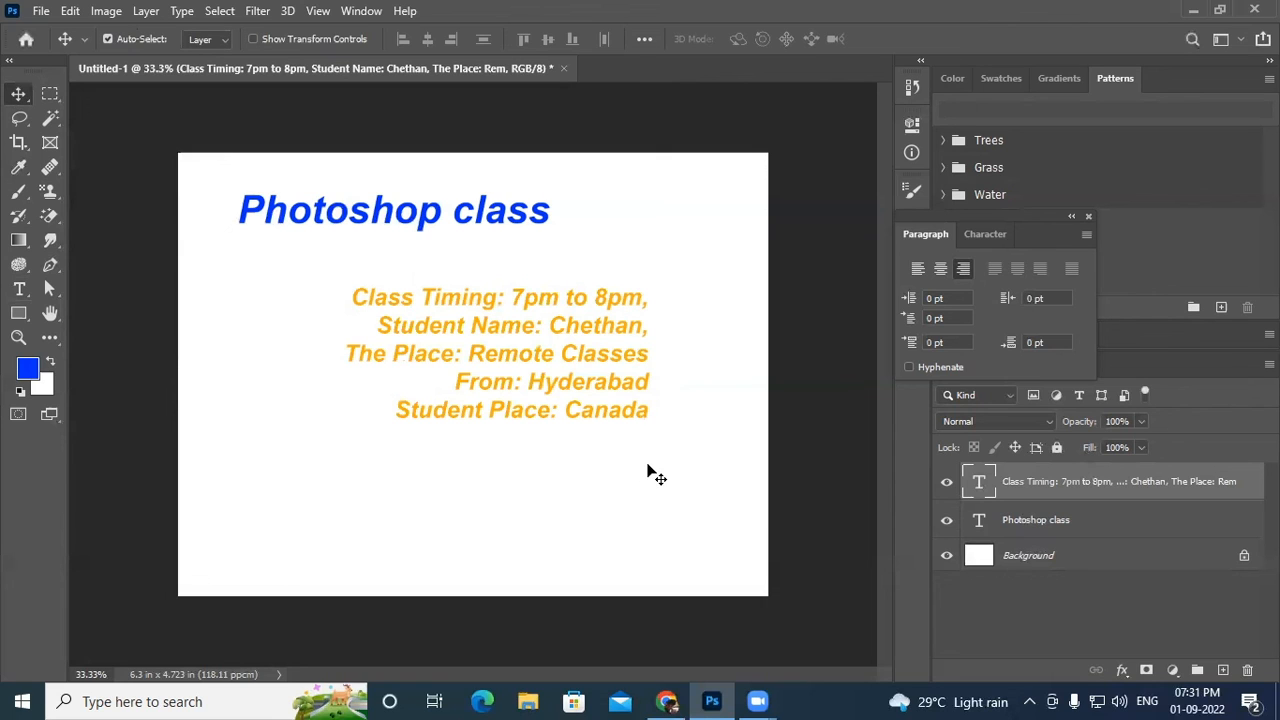
left_click_drag(366, 346, 403, 301)
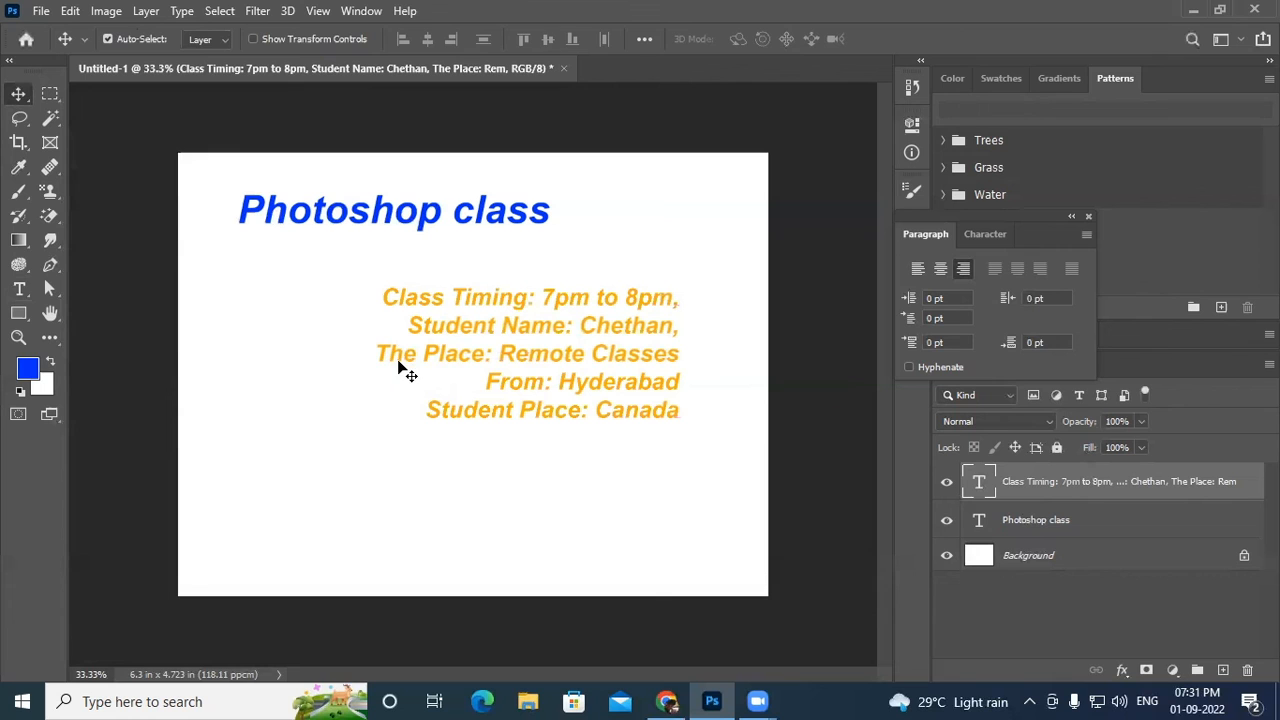
Step: Left-align the whole details text and move it beneath the heading, lined up with the heading's left edge
left_click(22, 294)
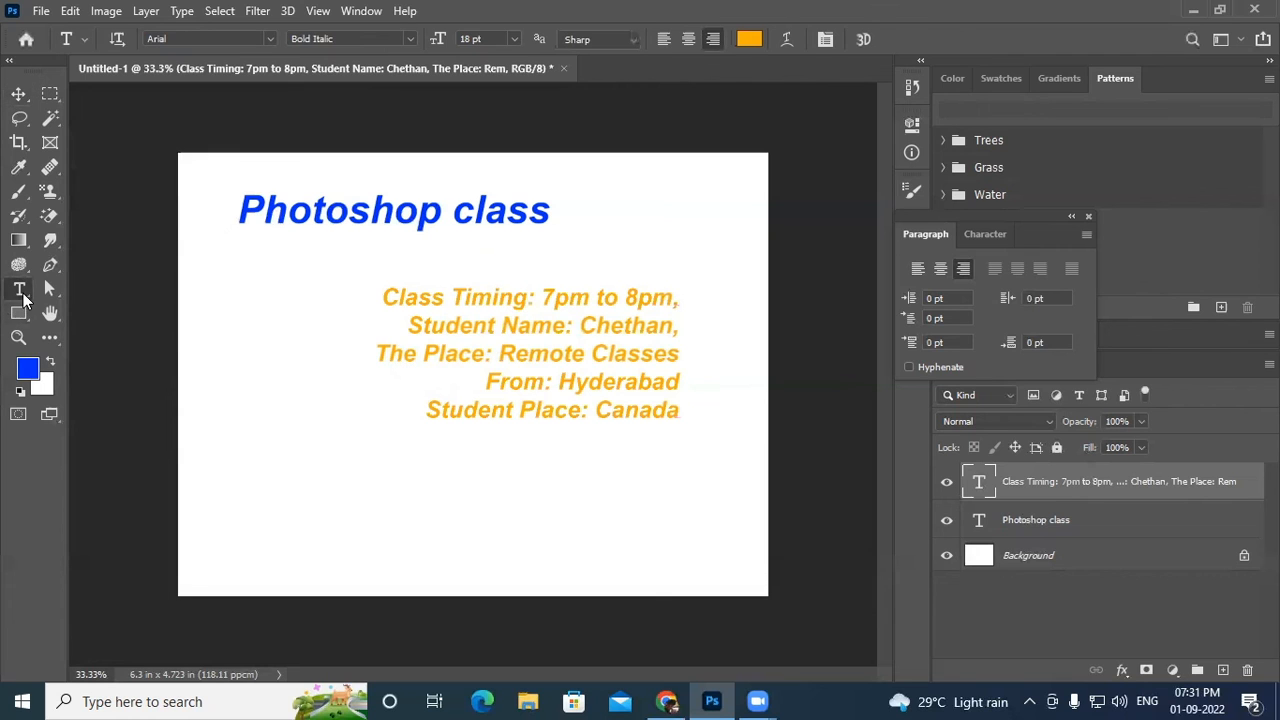
left_click(662, 40)
left_click(18, 93)
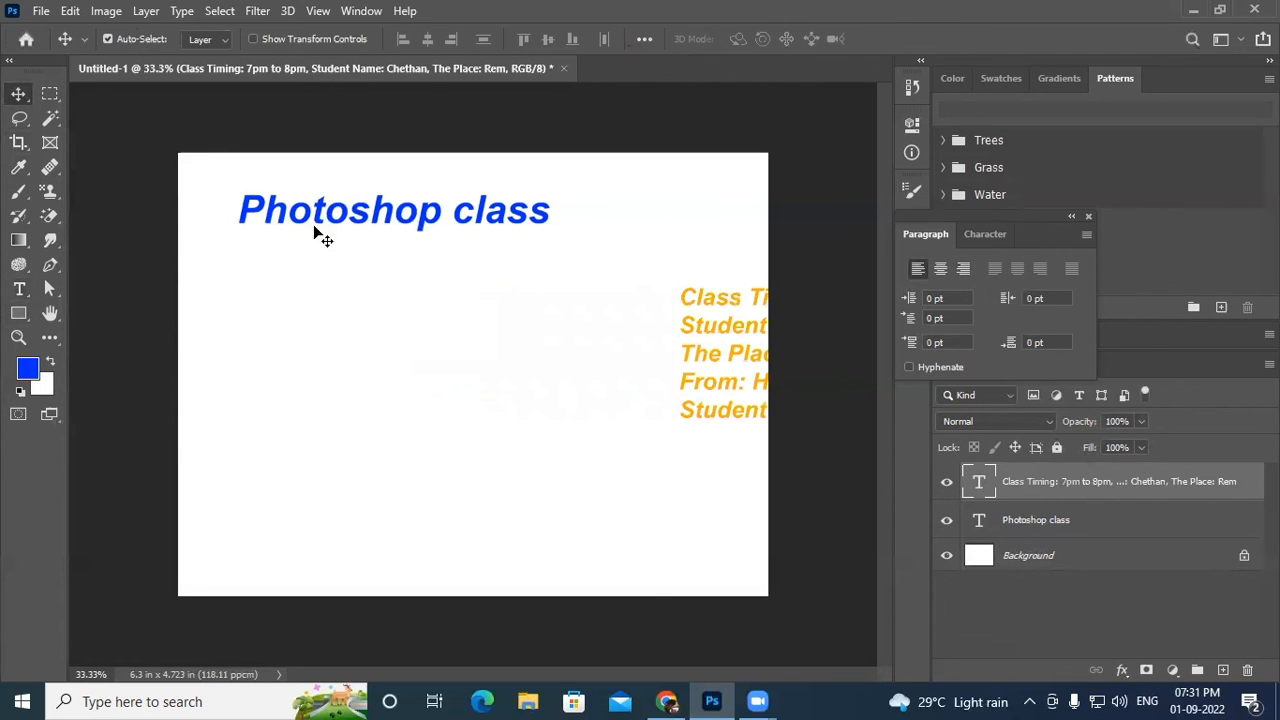
left_click_drag(714, 297, 265, 300)
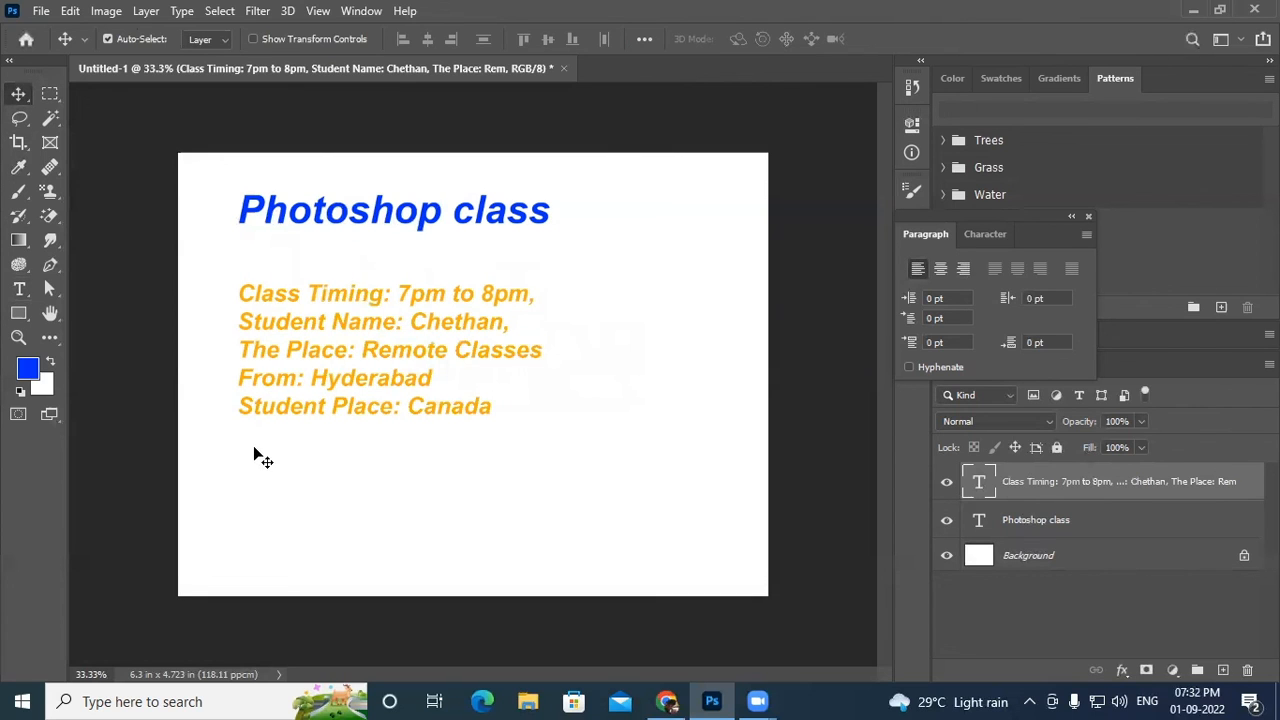